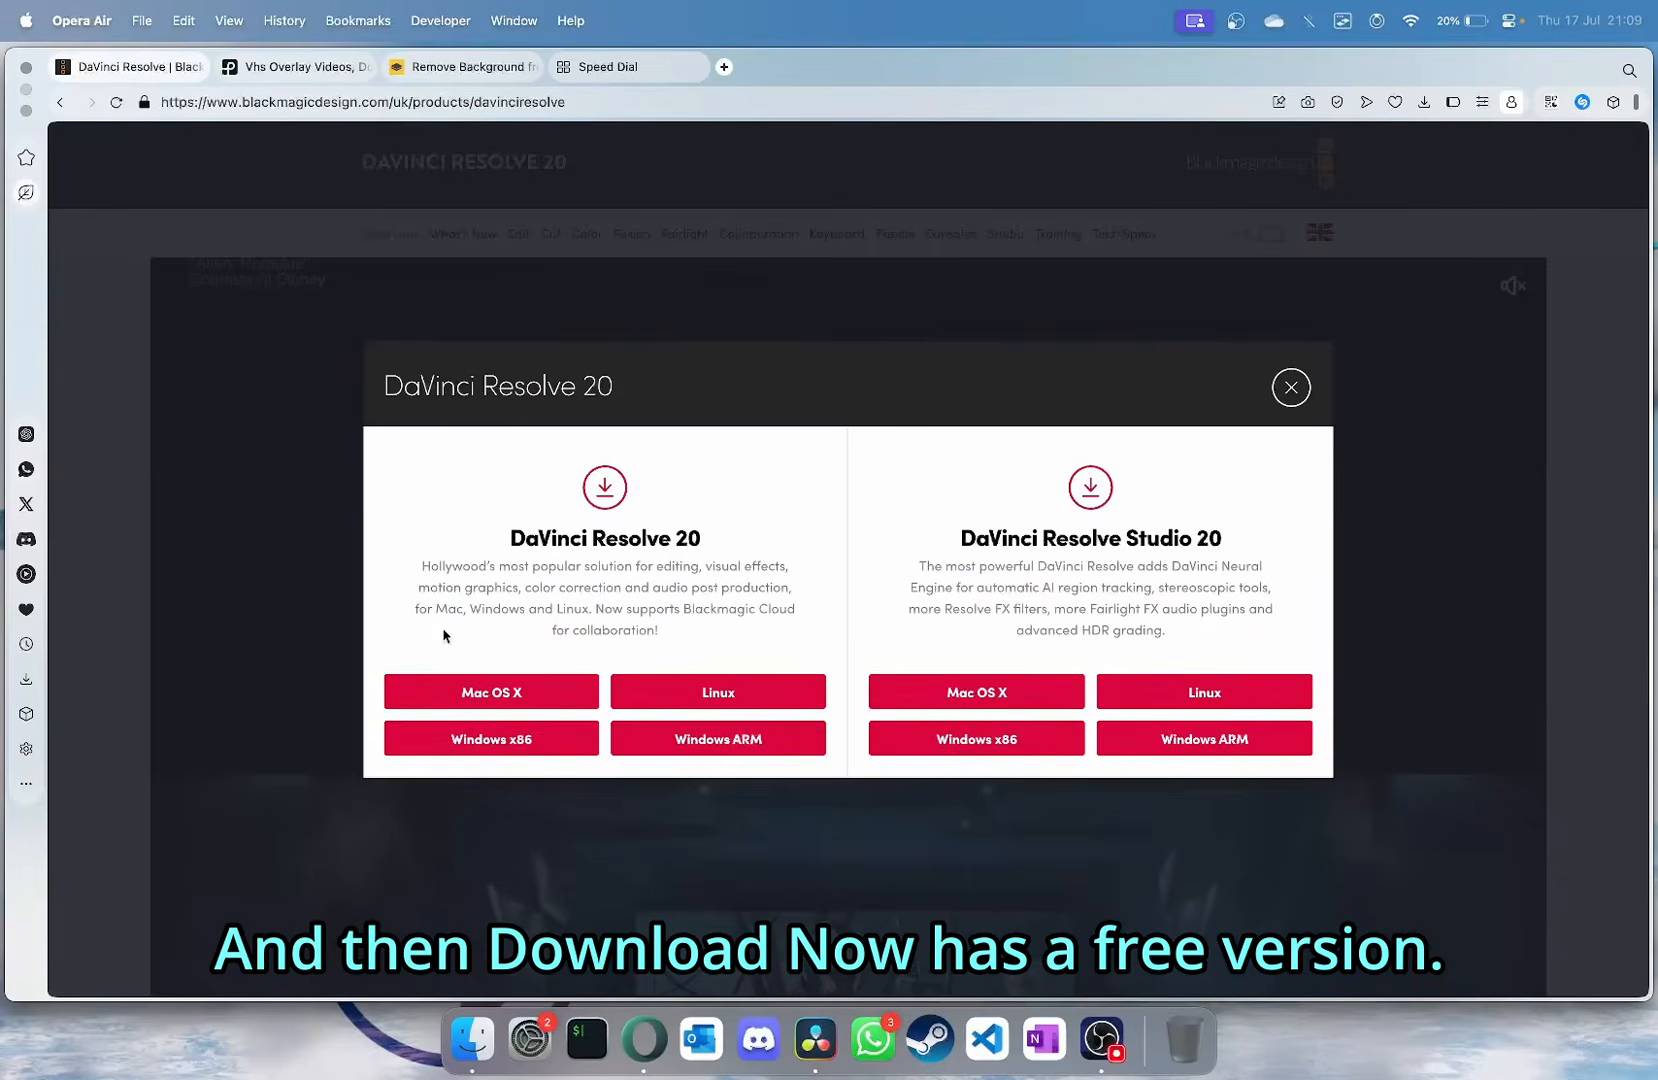
Step: Compare the free and Studio download options for DaVinci Resolve 20 and examine the Studio edition's price
double_click(1150, 540)
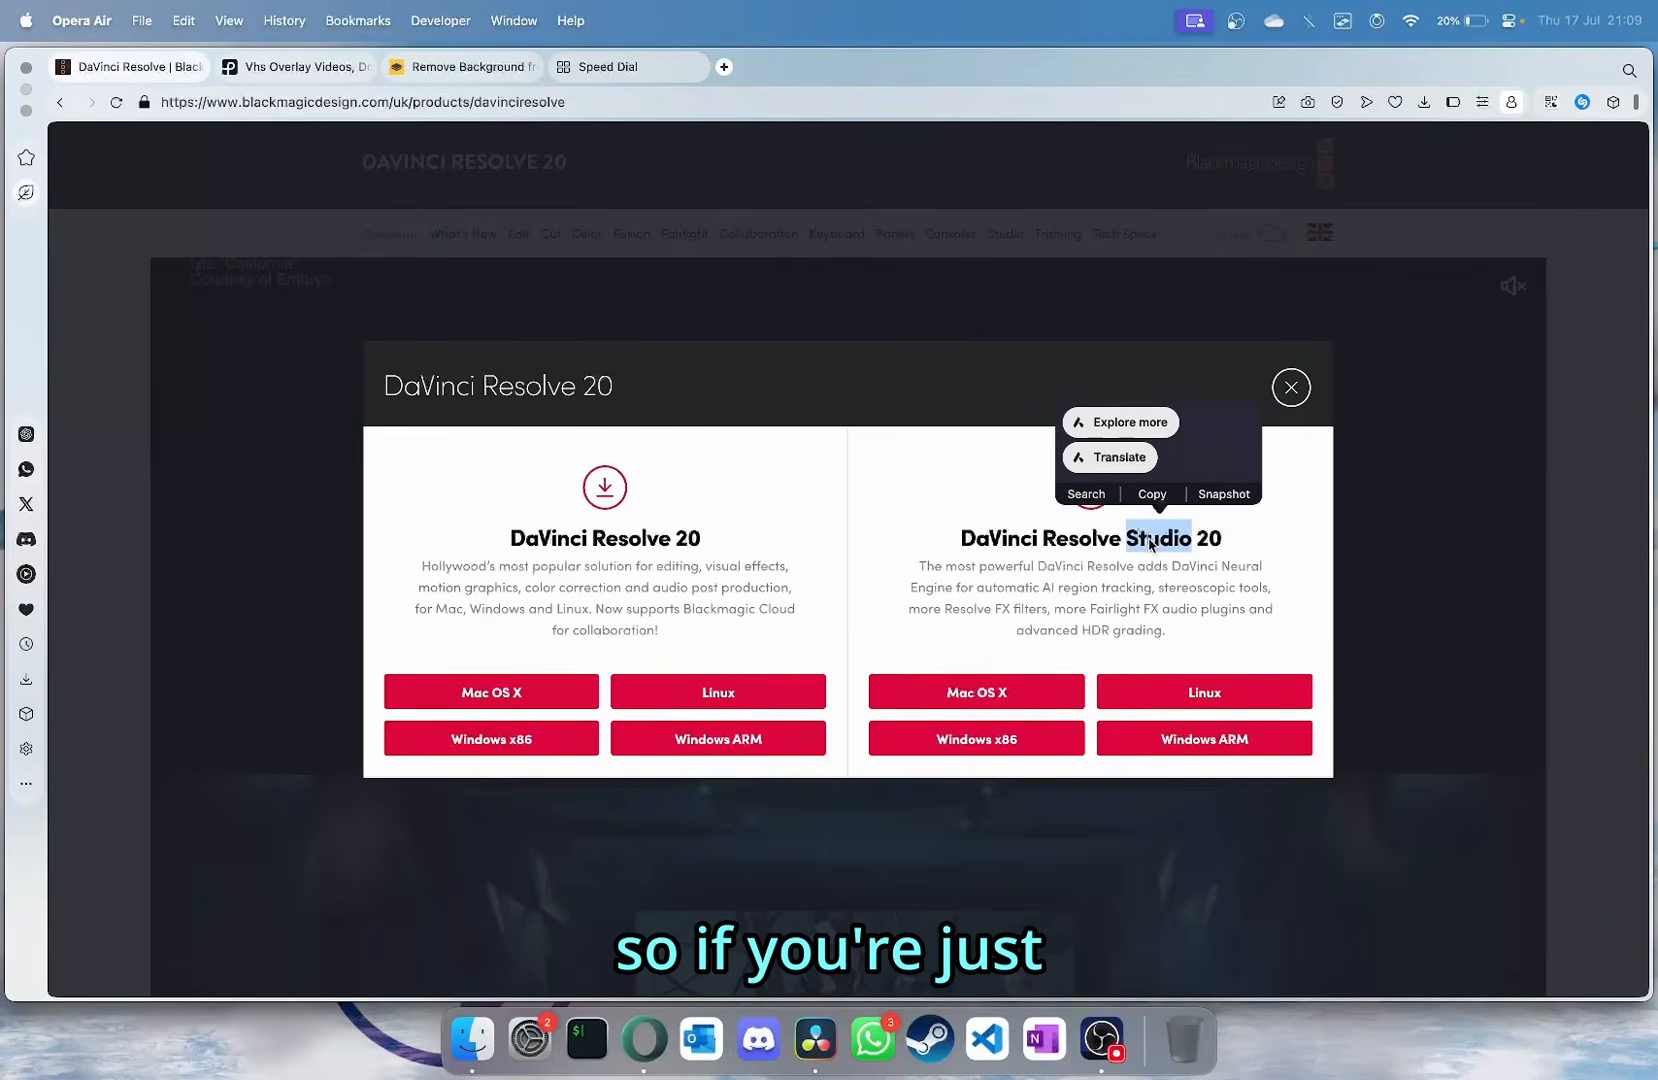
click(1142, 559)
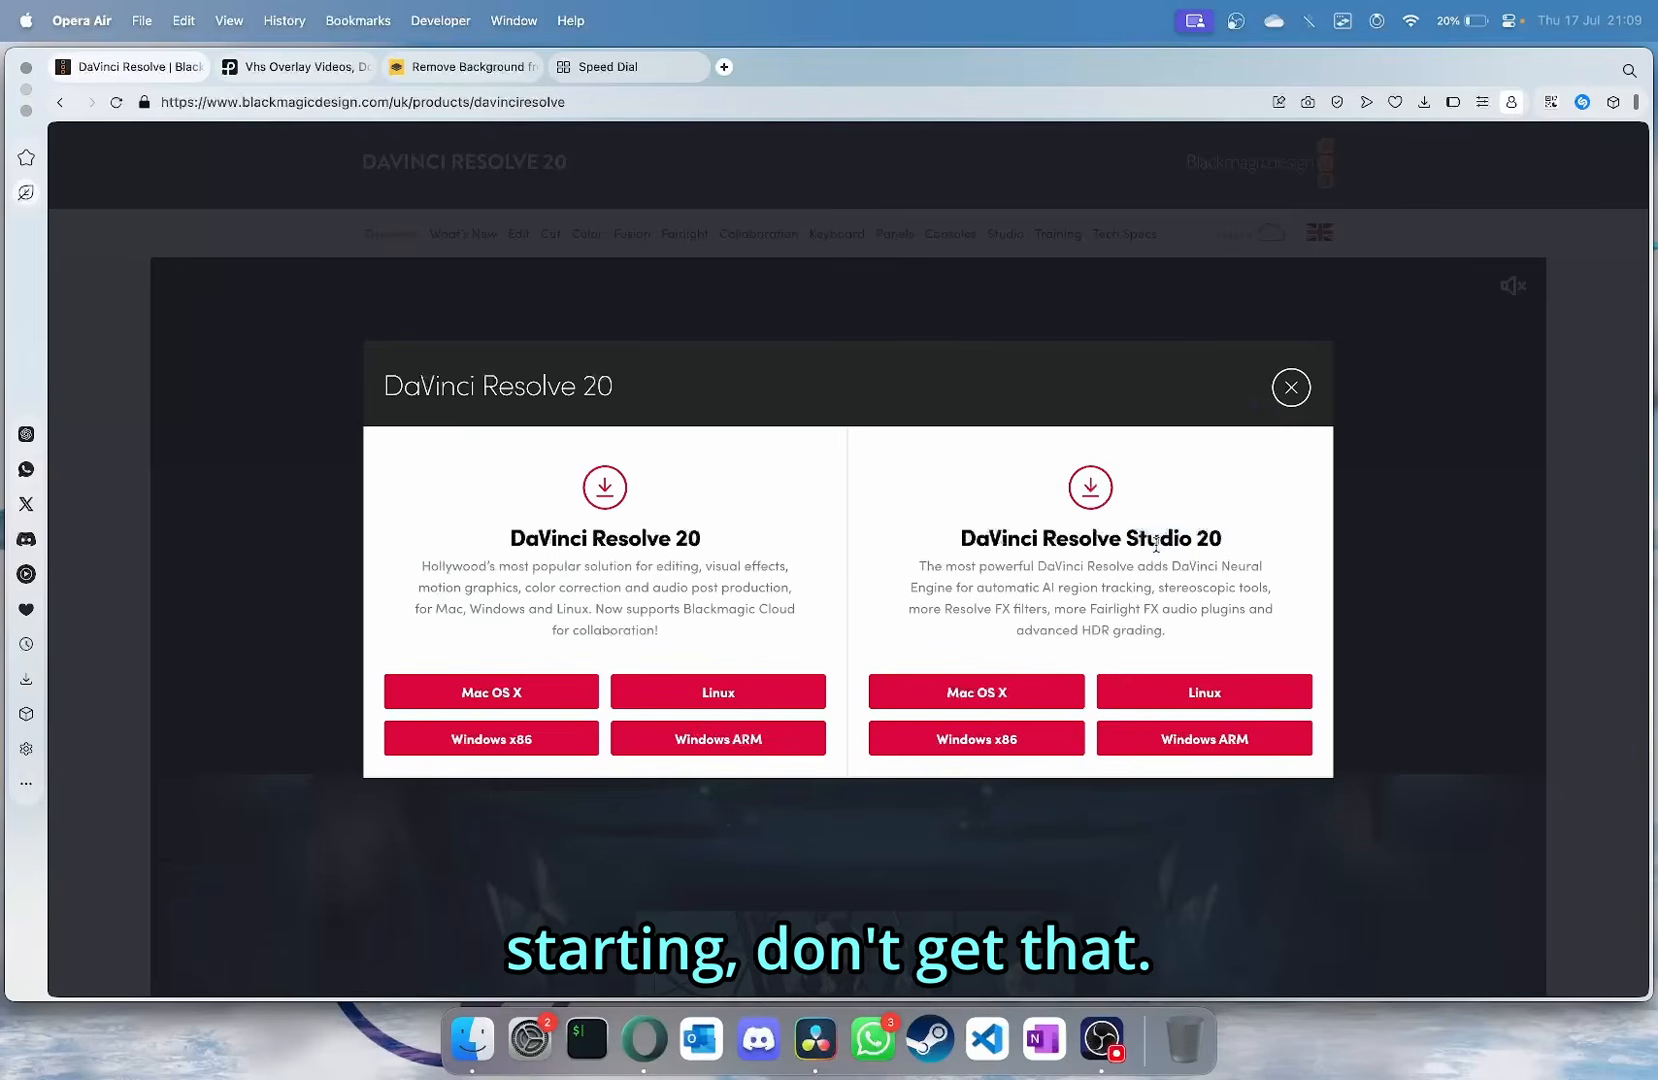
click(1291, 400)
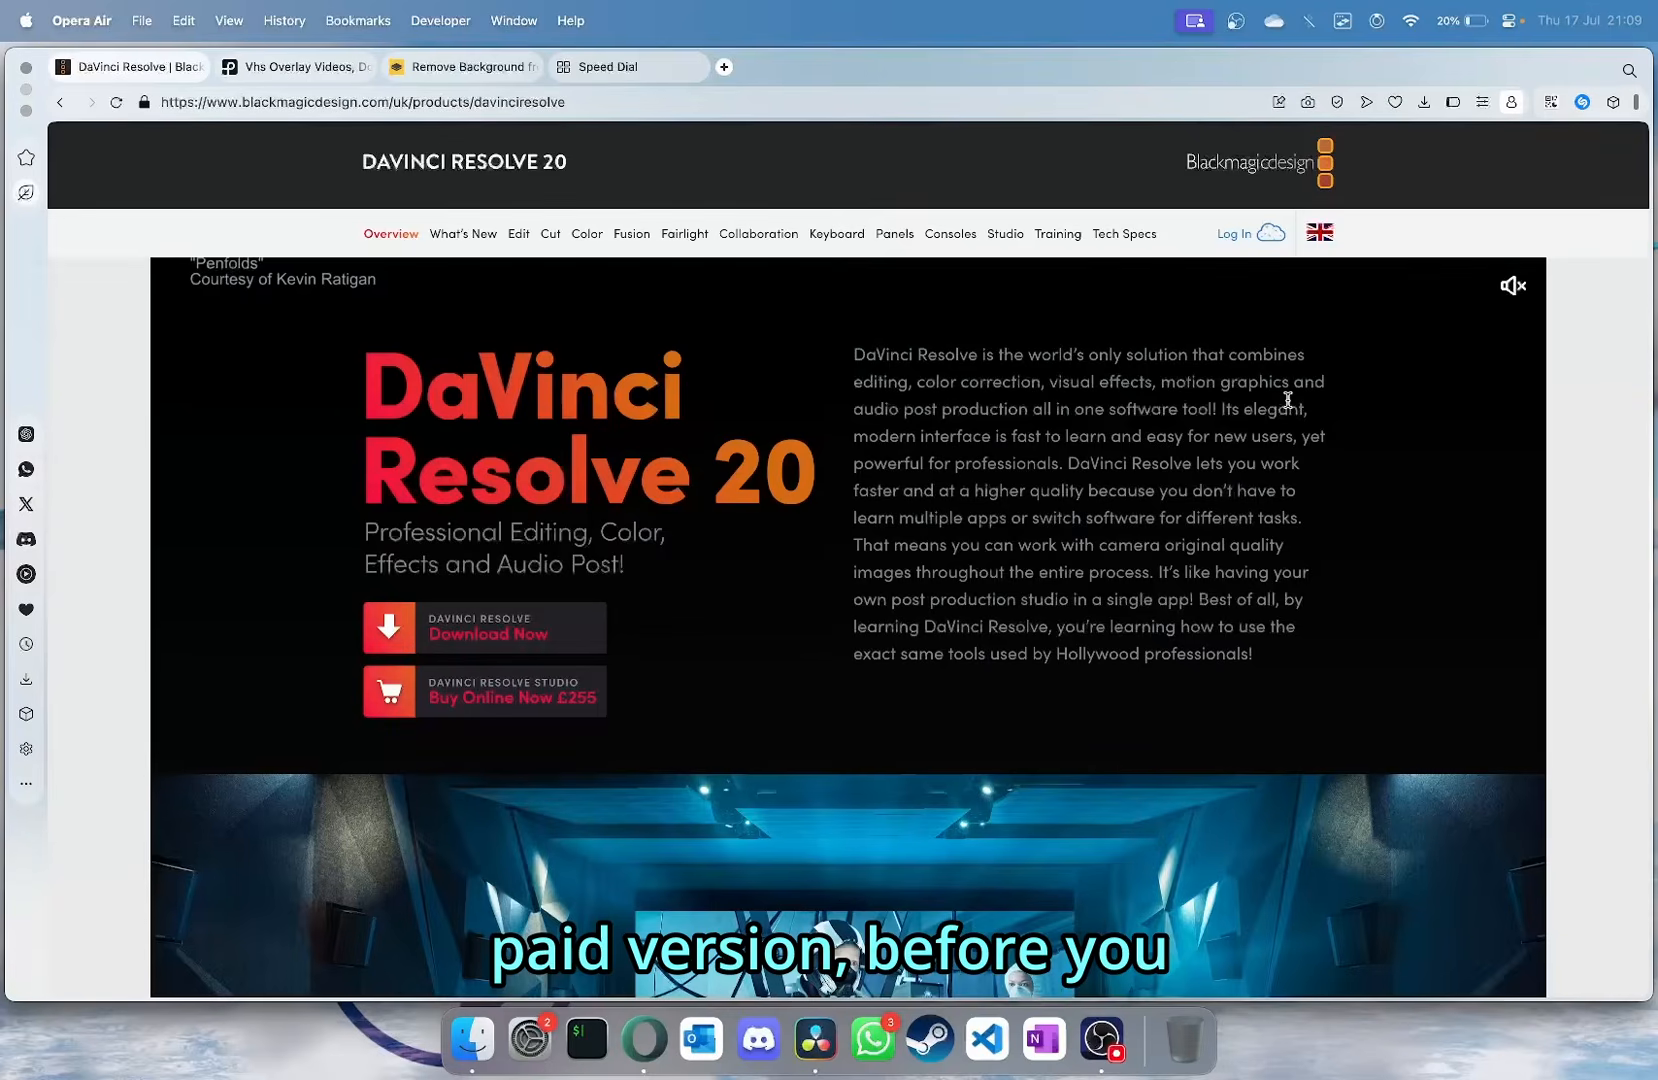
drag(598, 697, 570, 722)
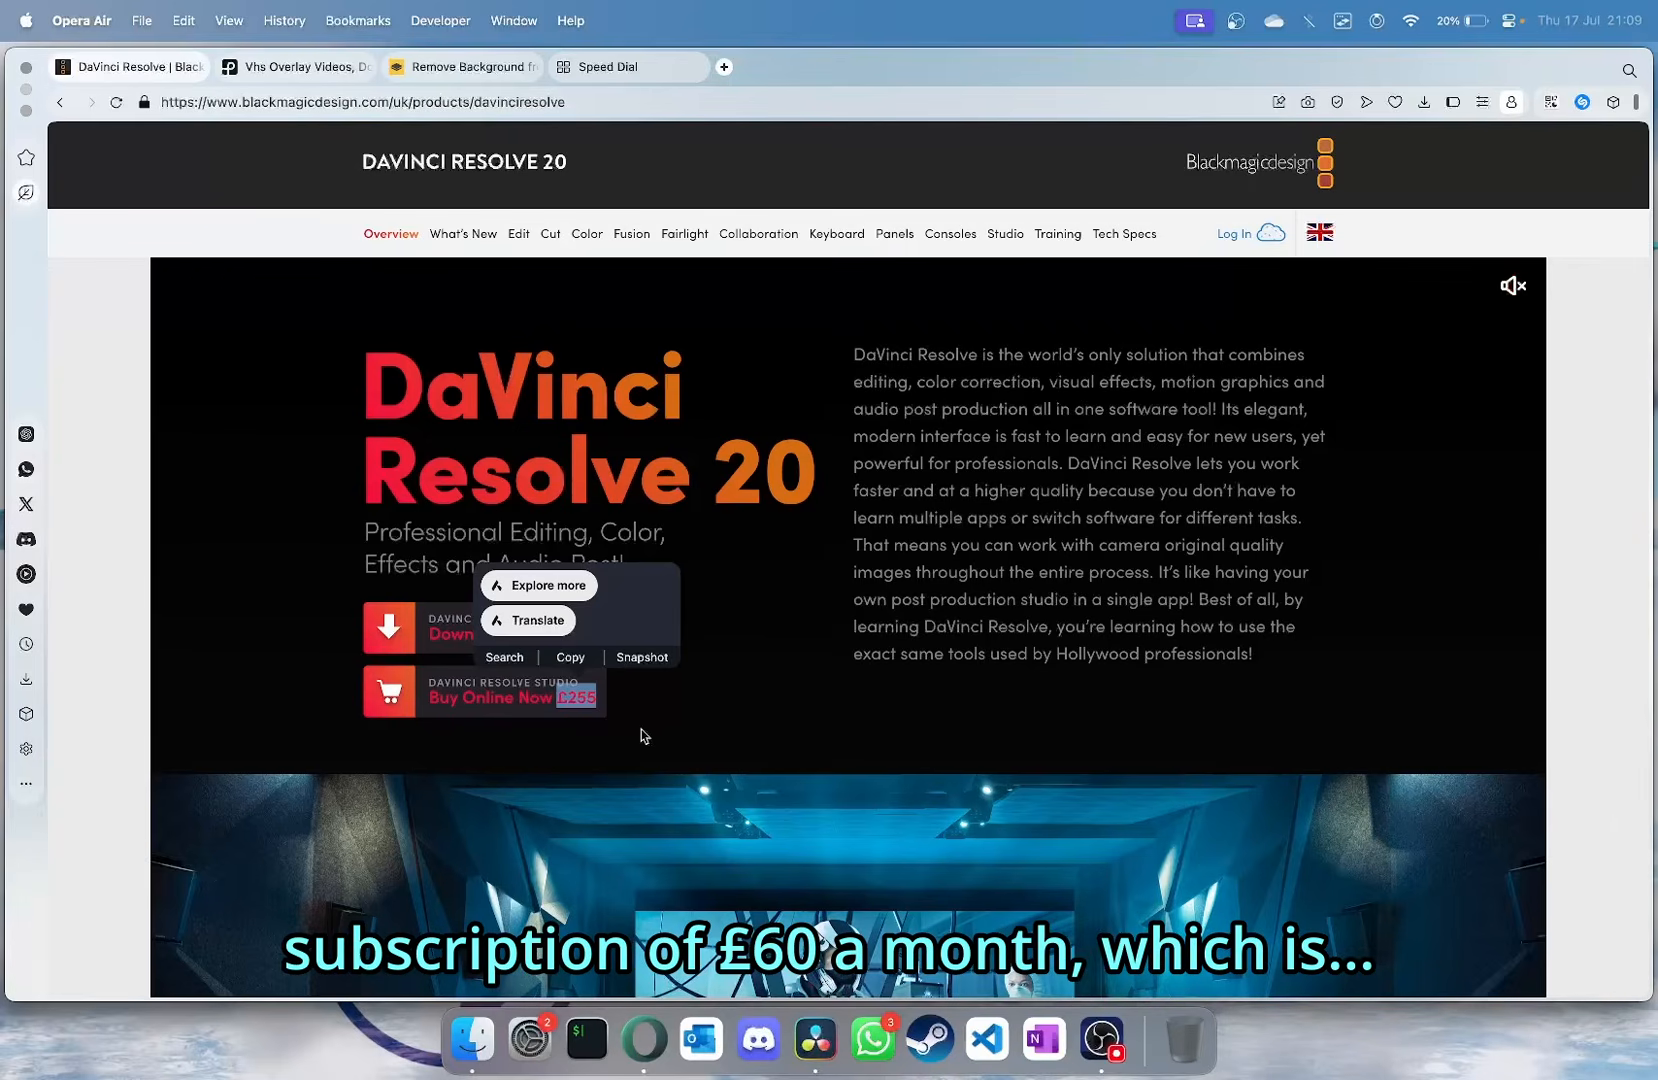
click(641, 730)
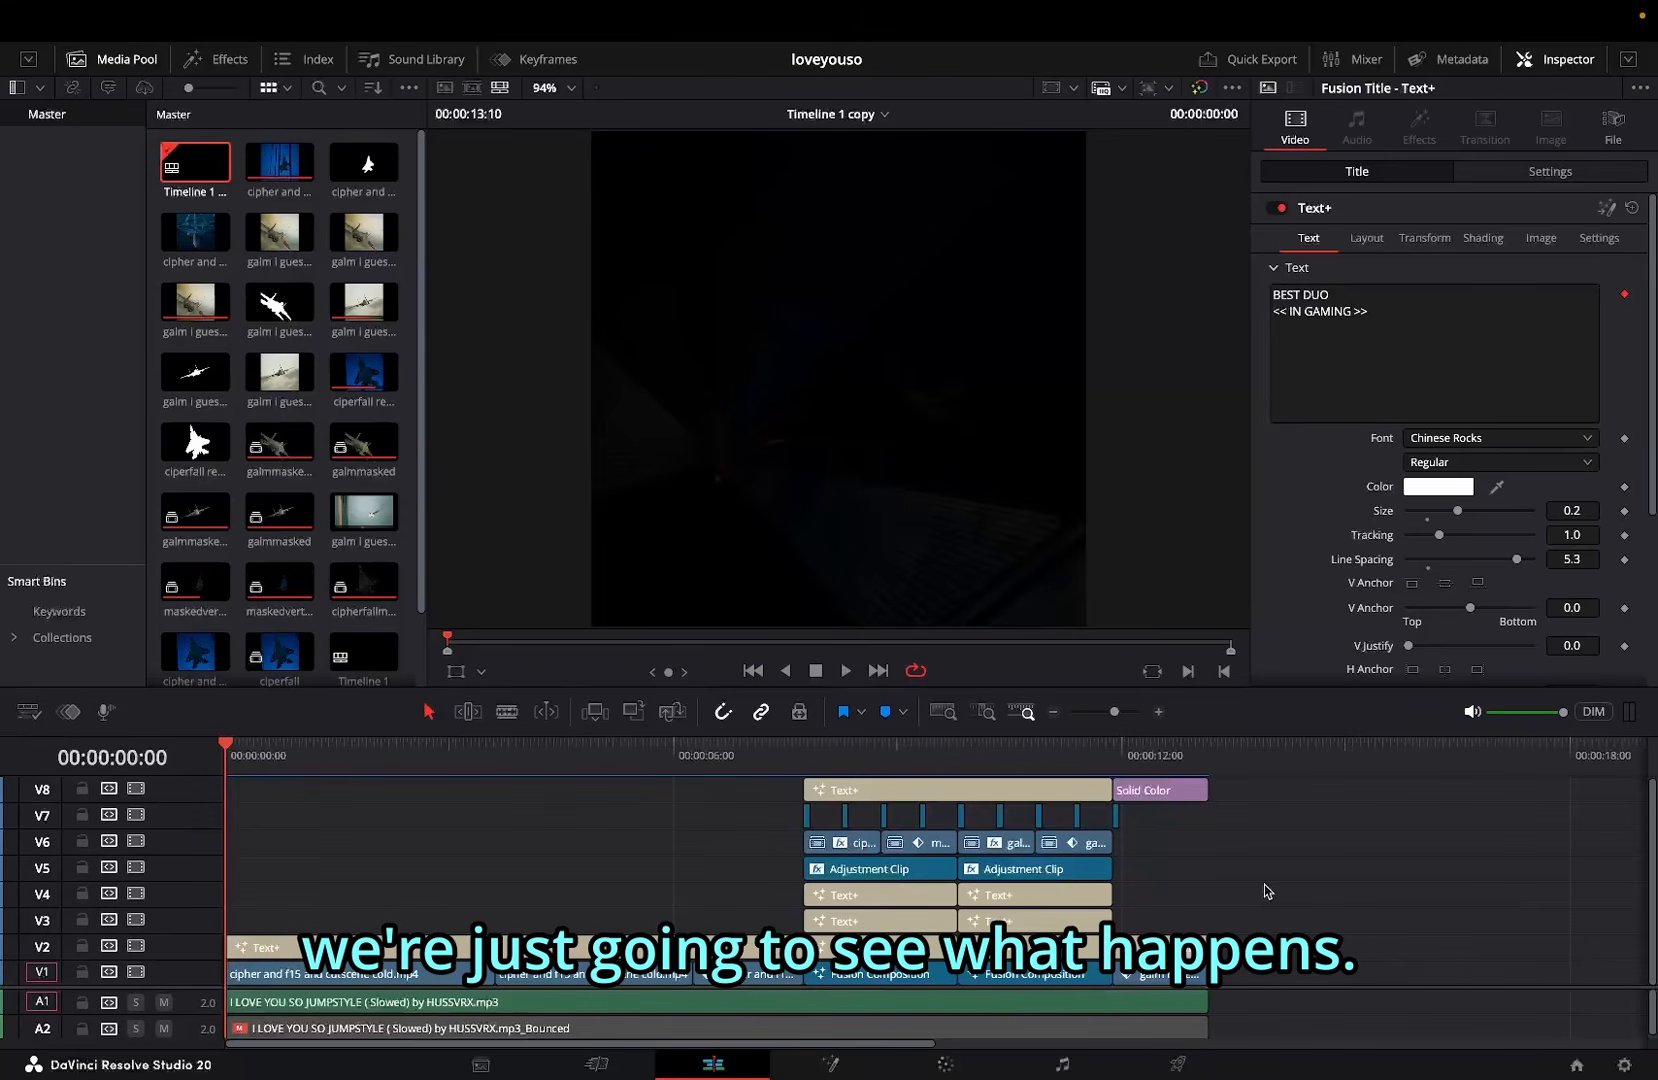
Step: Scrub through the Cipher section of the DaVinci Resolve timeline and play the edit from its start
click(822, 752)
drag(822, 752, 881, 753)
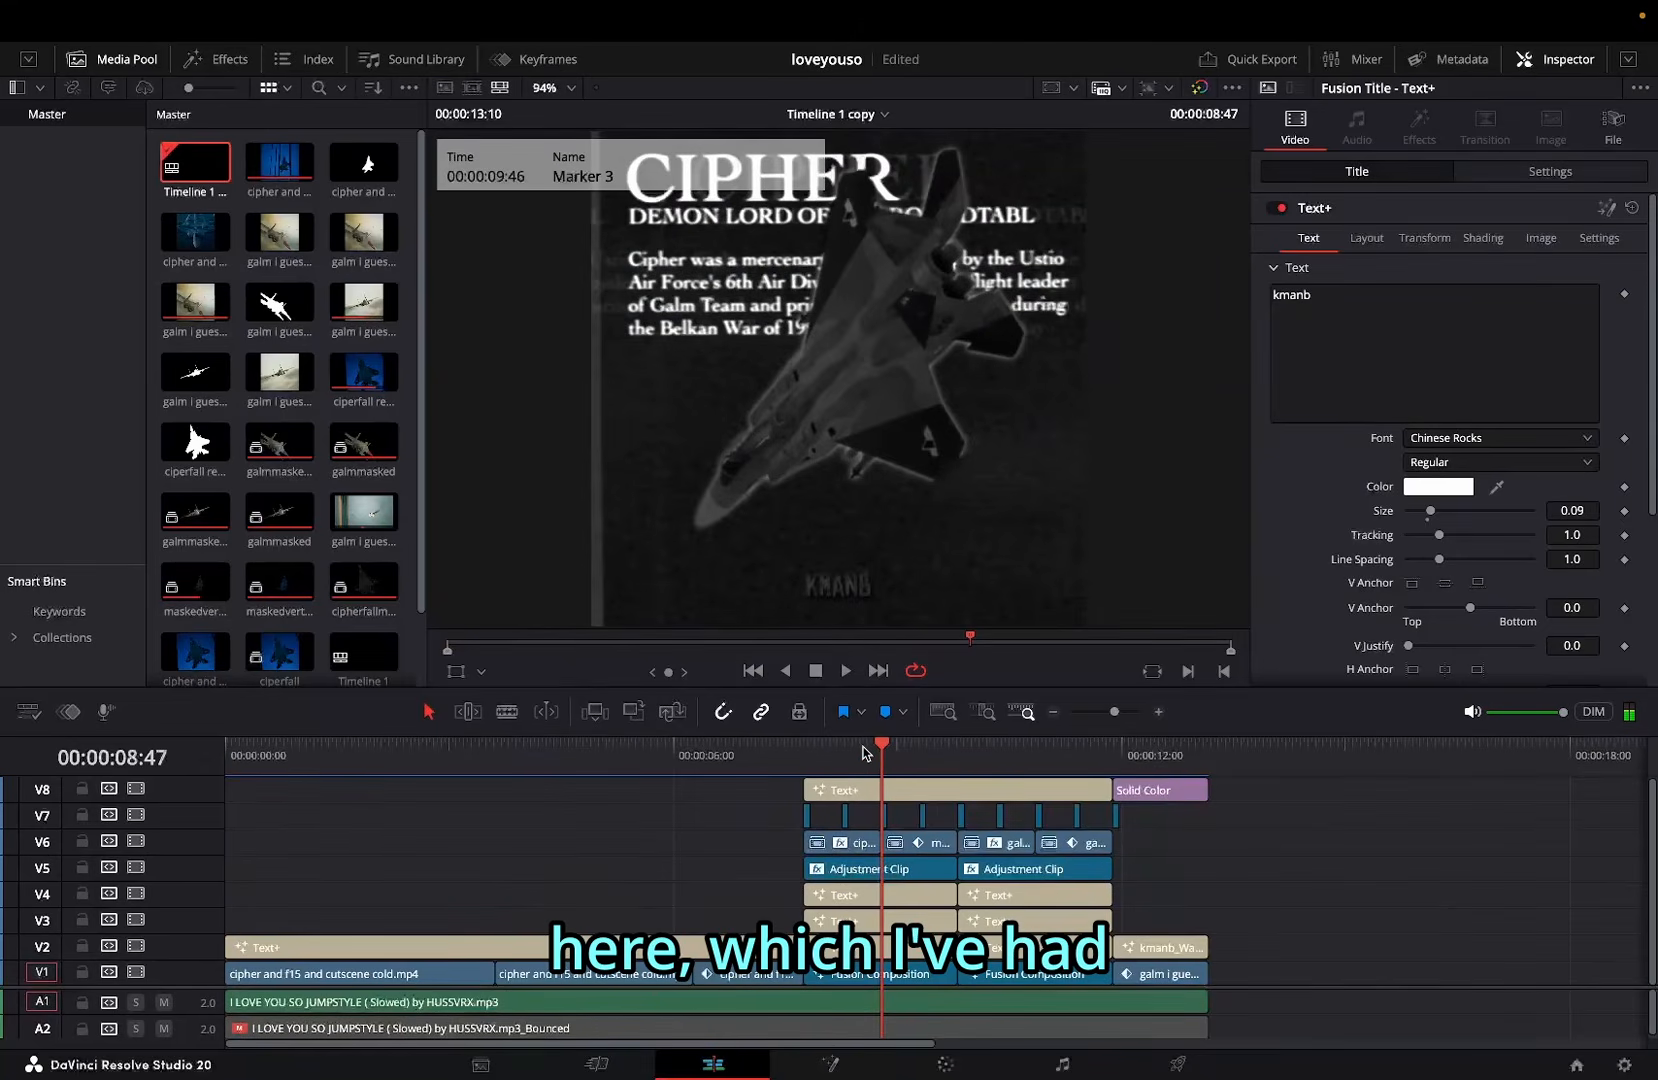
click(866, 752)
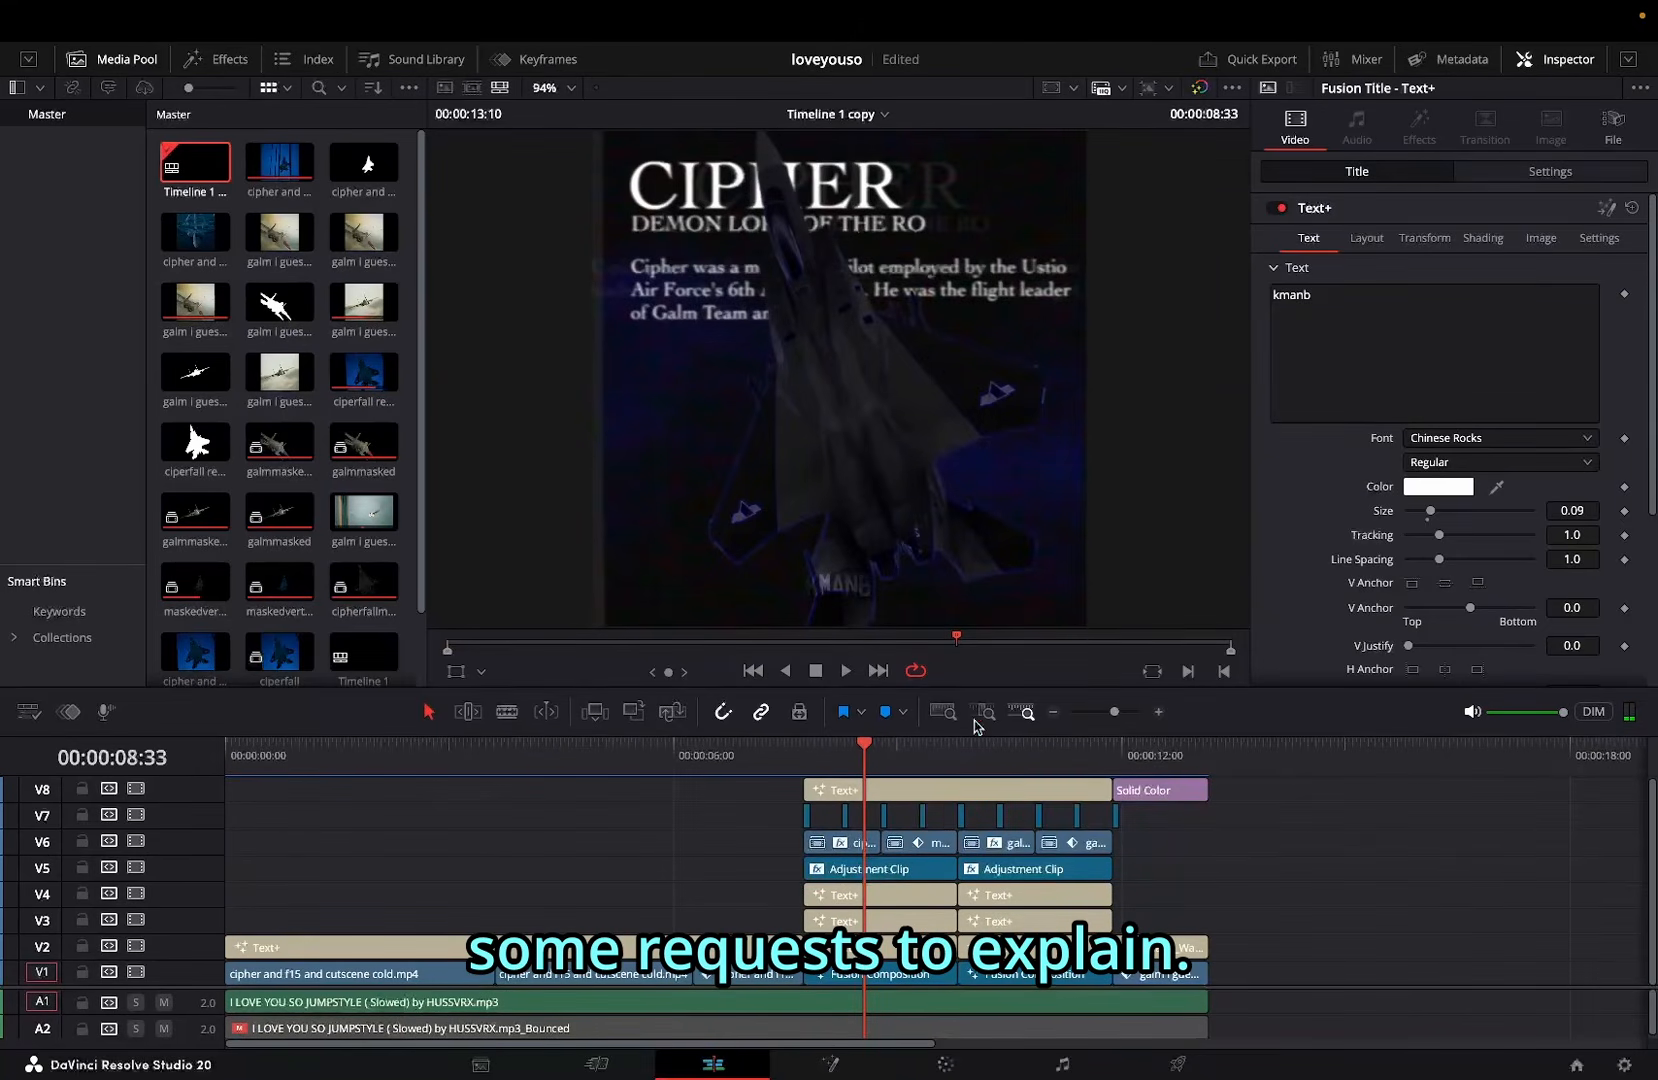
click(804, 760)
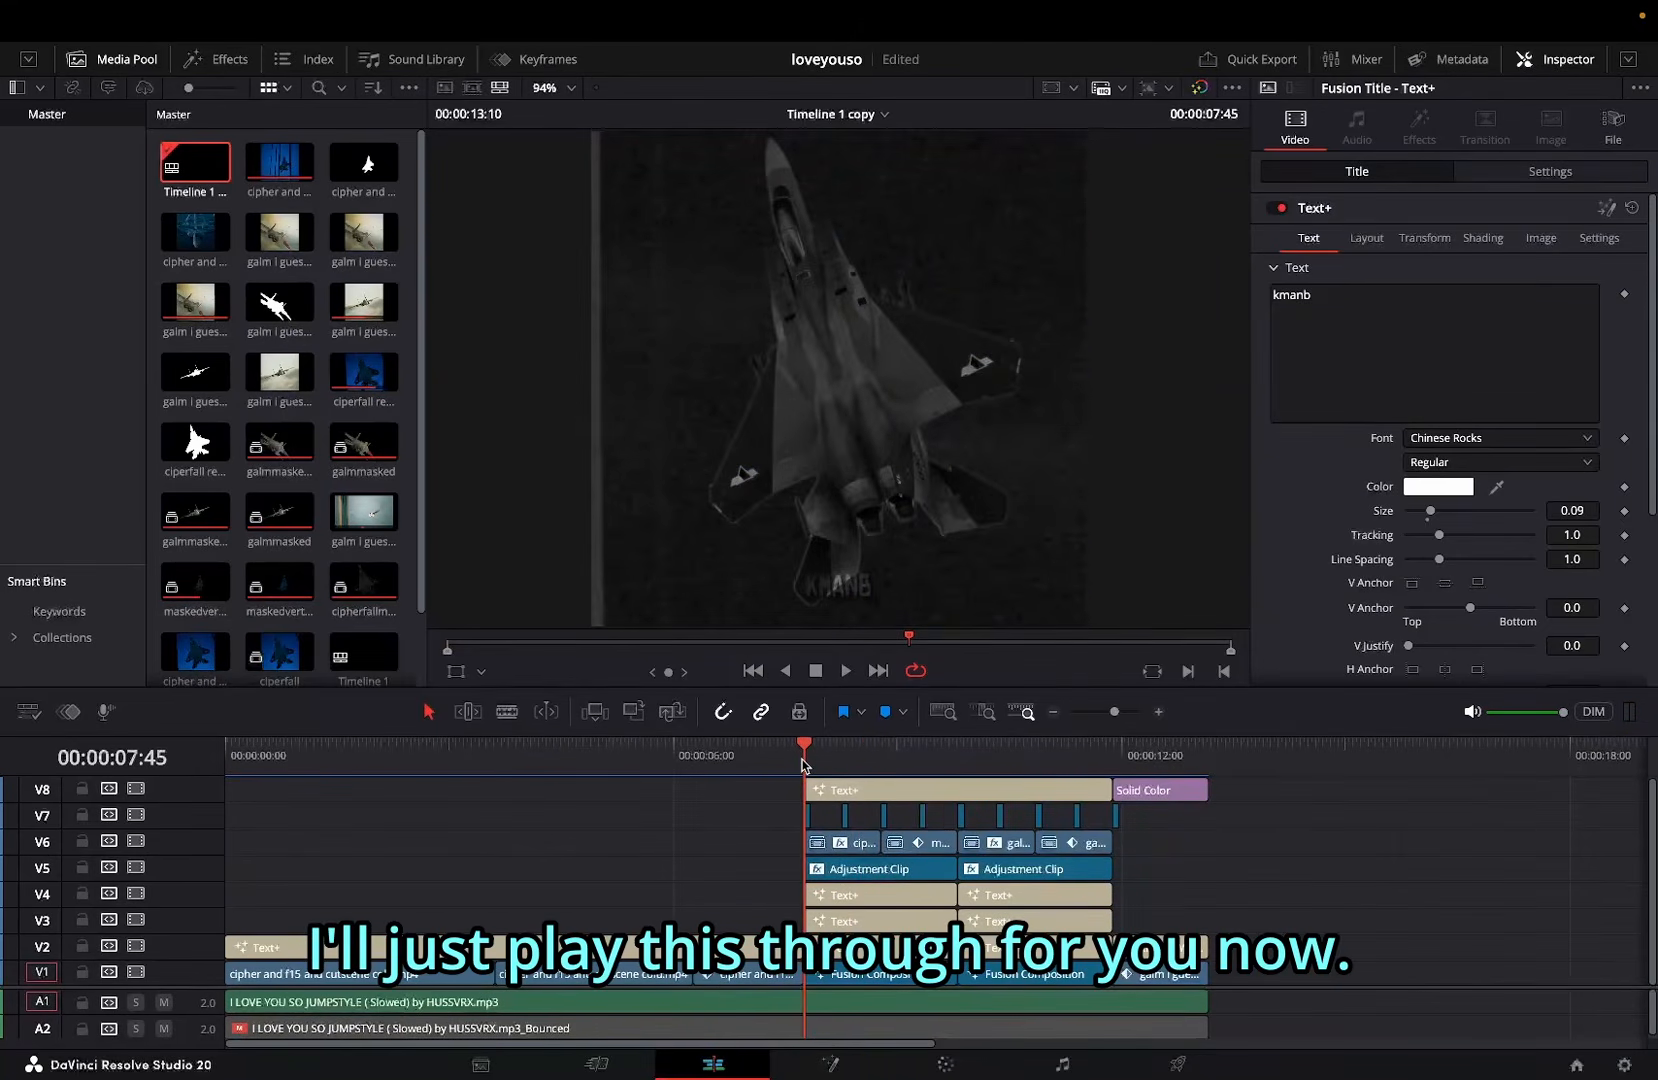
key(Home)
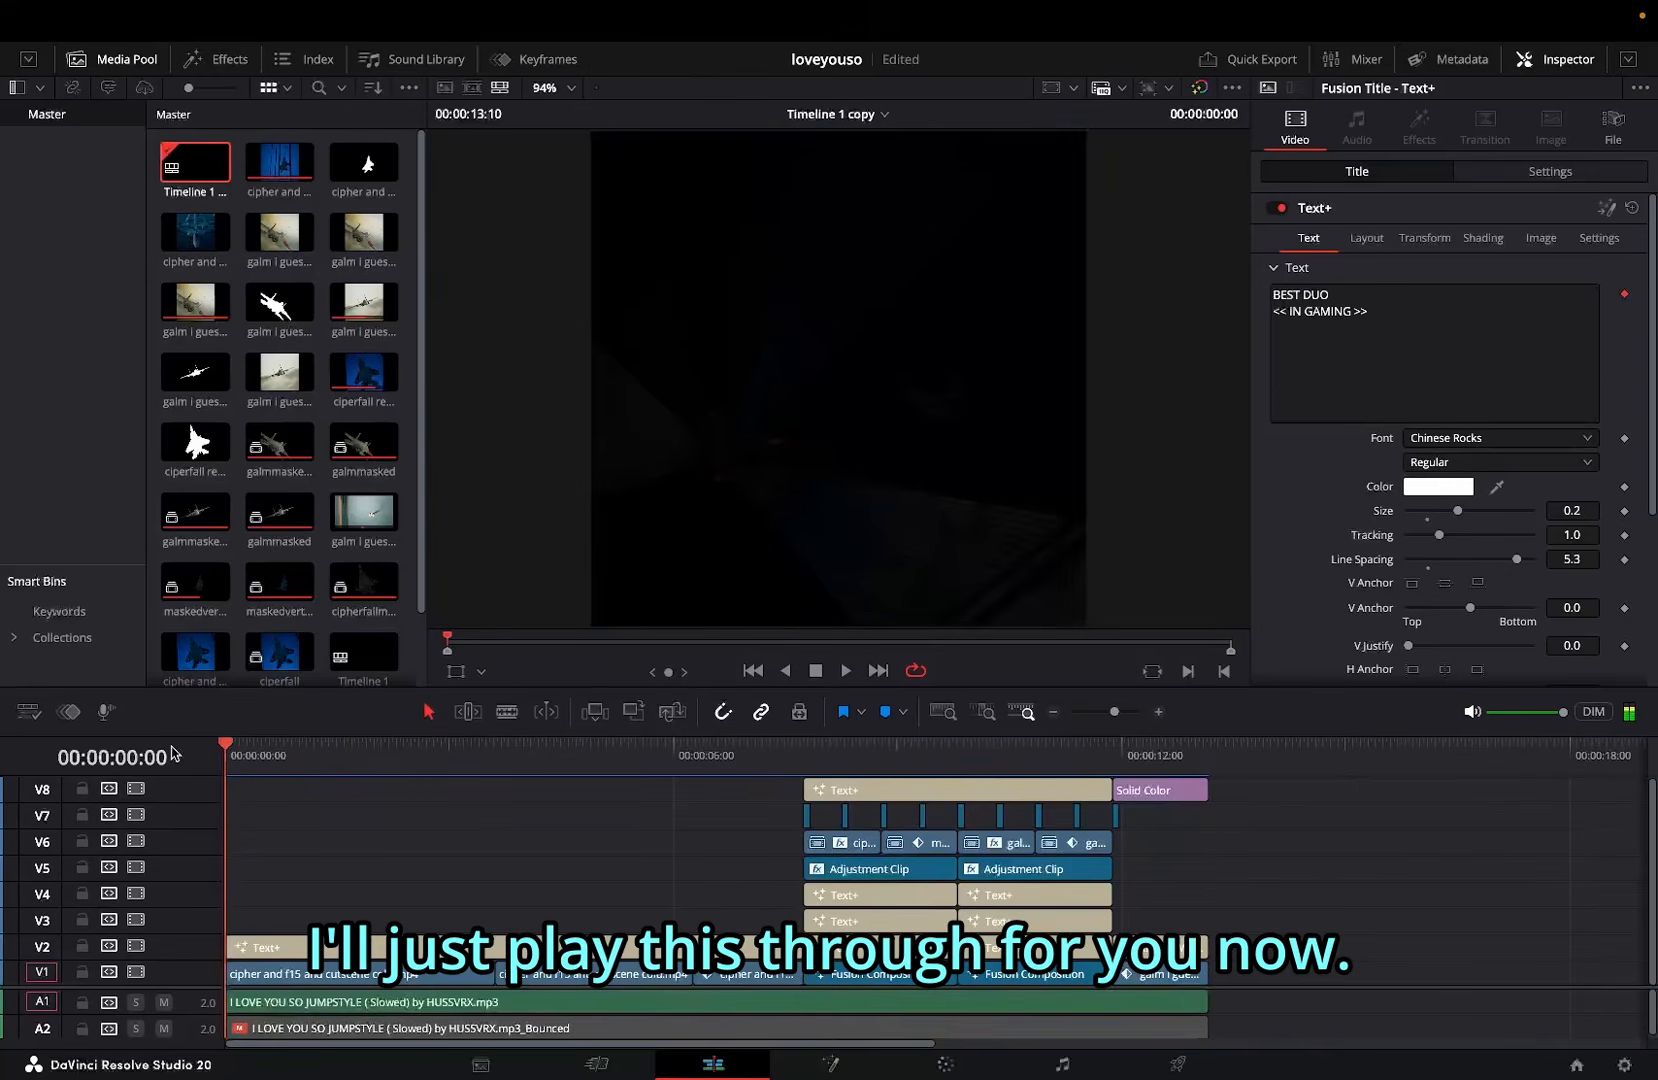
key(space)
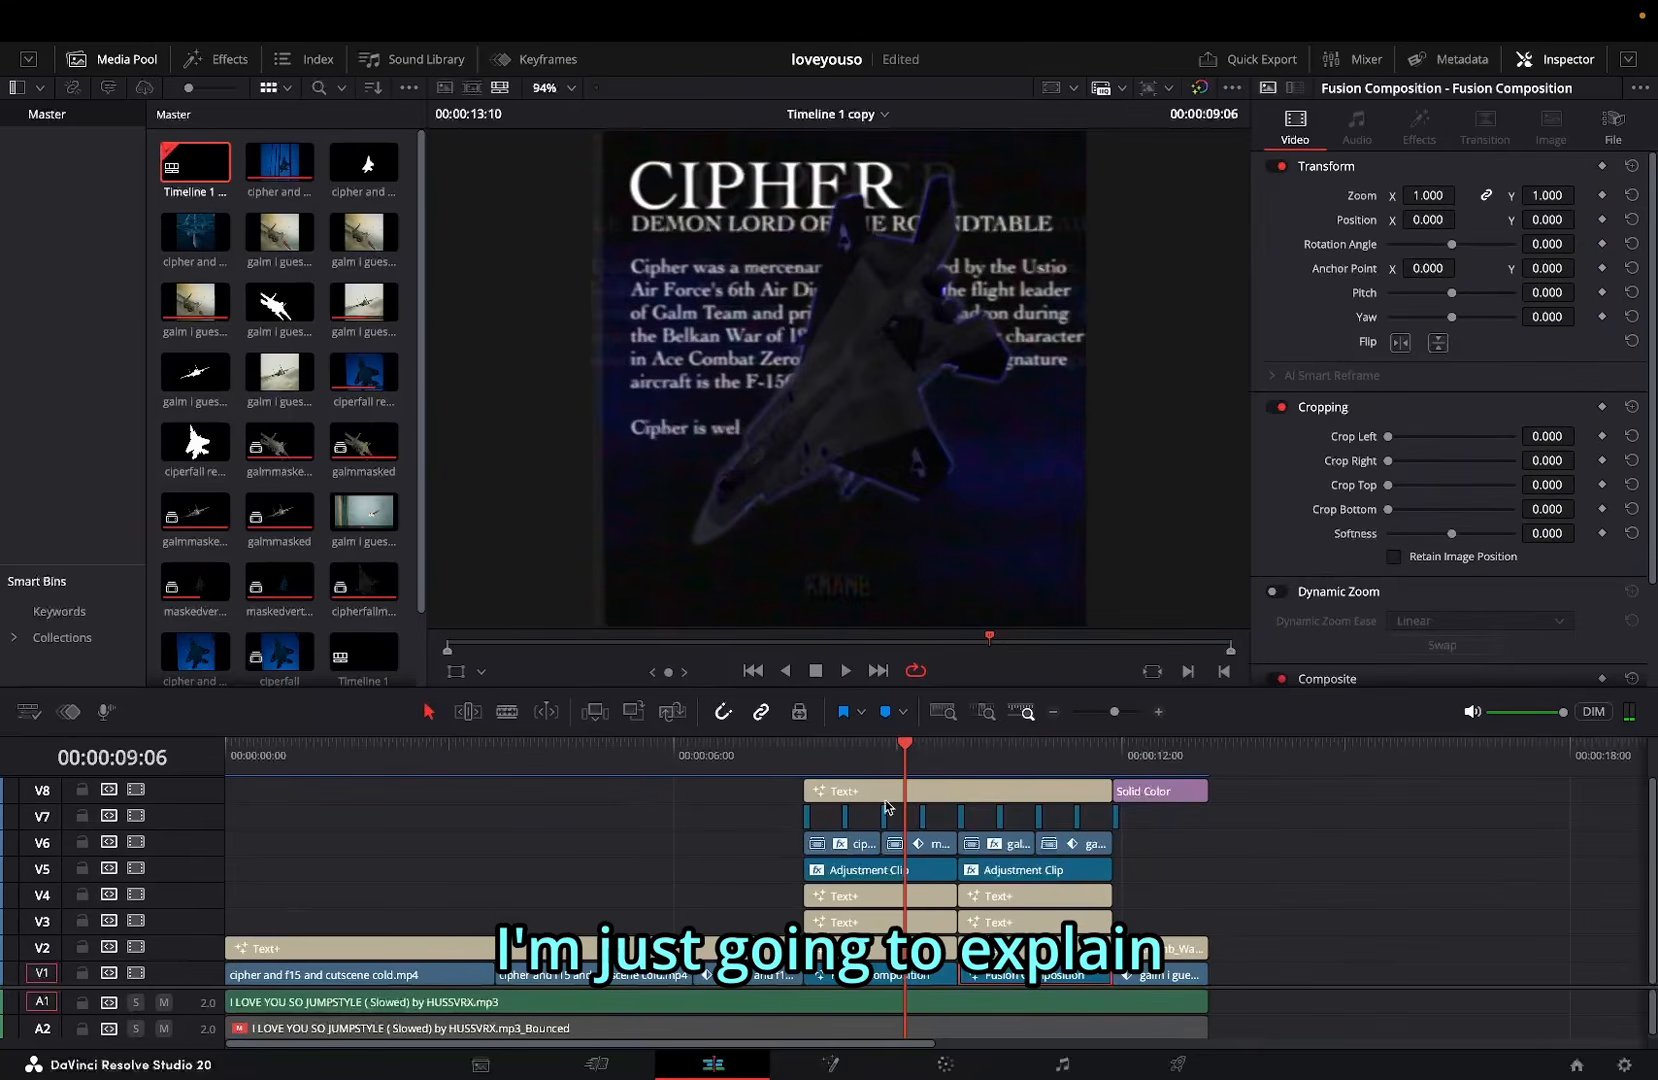
Step: Duplicate the stacked clips on V1 to V8 of the character section into the empty timeline area from 00:00:22:52
click(873, 792)
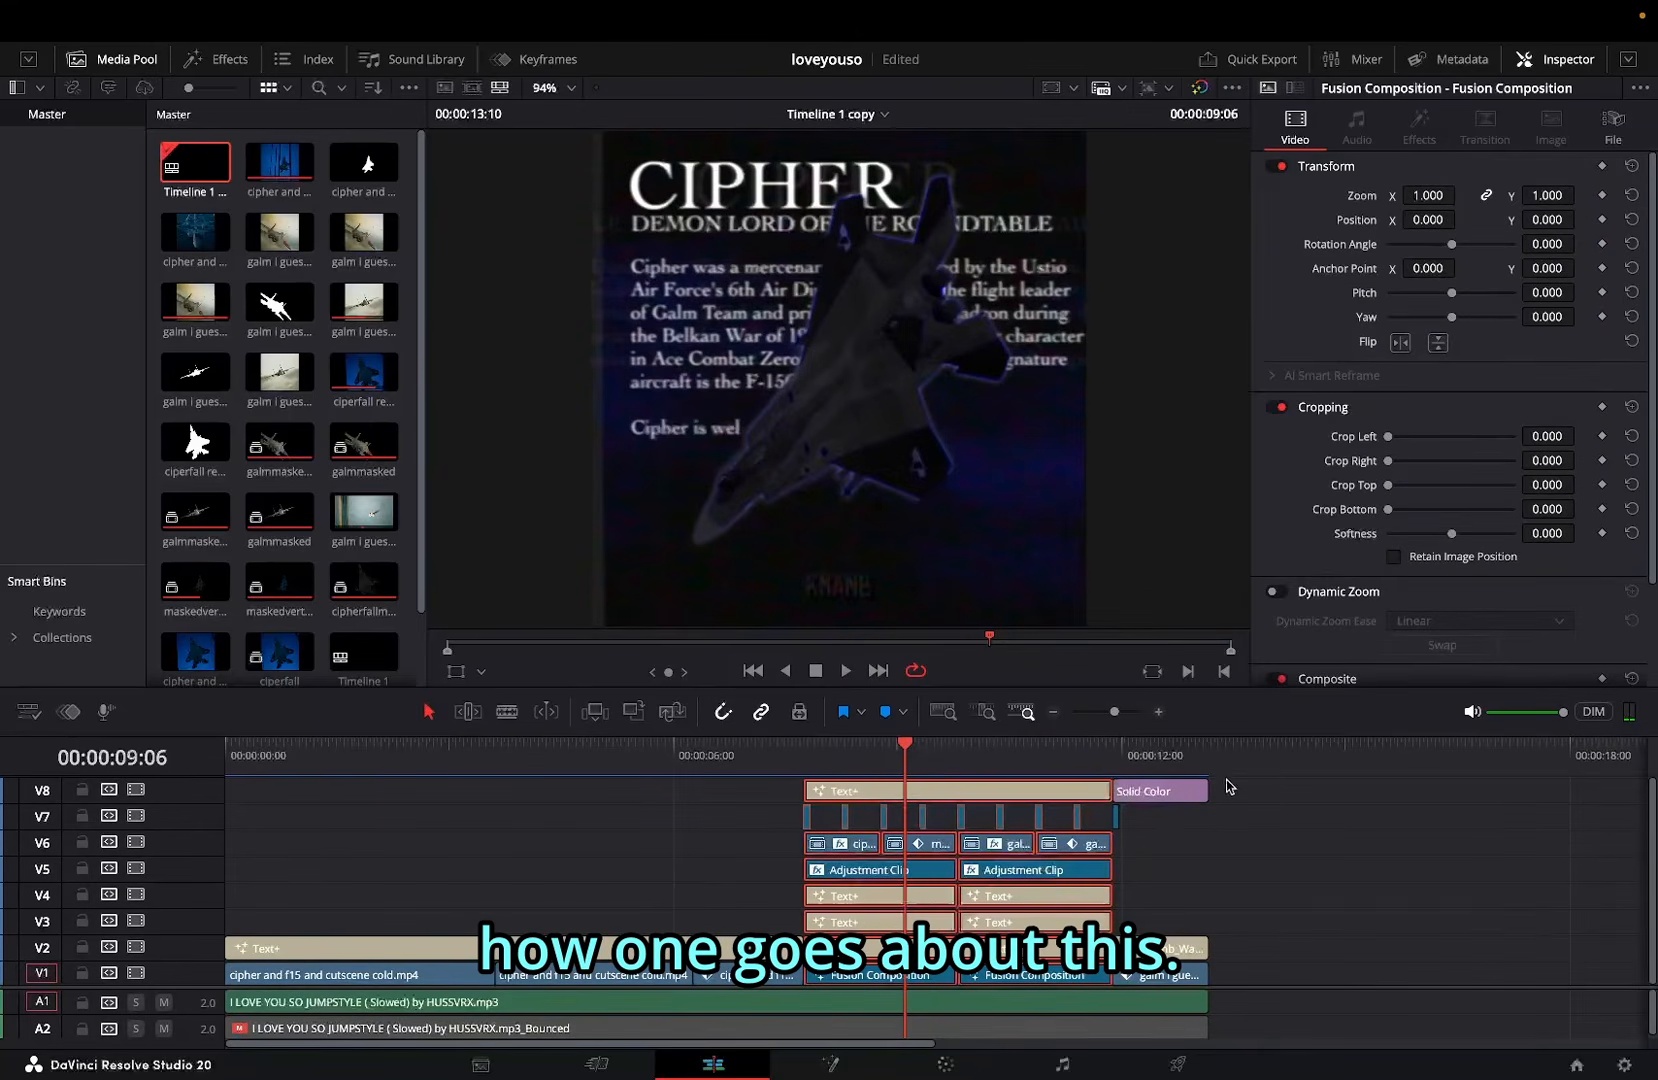
click(1280, 766)
key(super+v)
scroll(1341, 836, right, 5)
key(super+z)
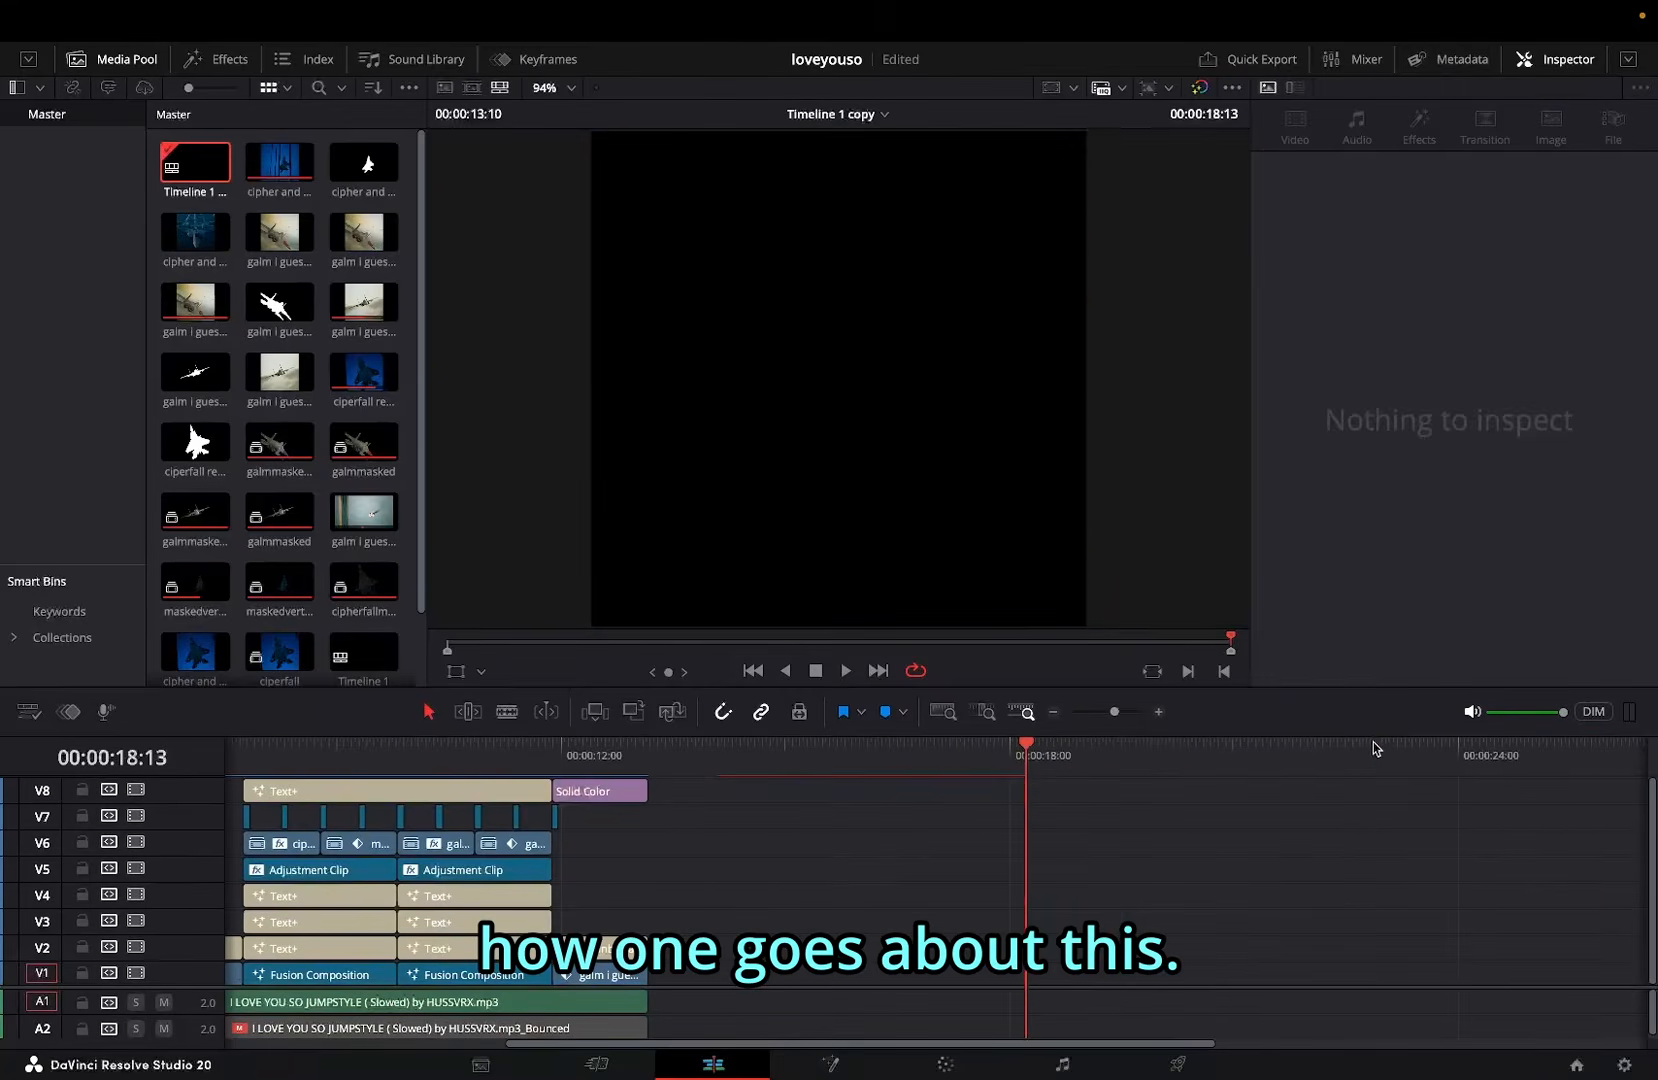
key(super+shift+z)
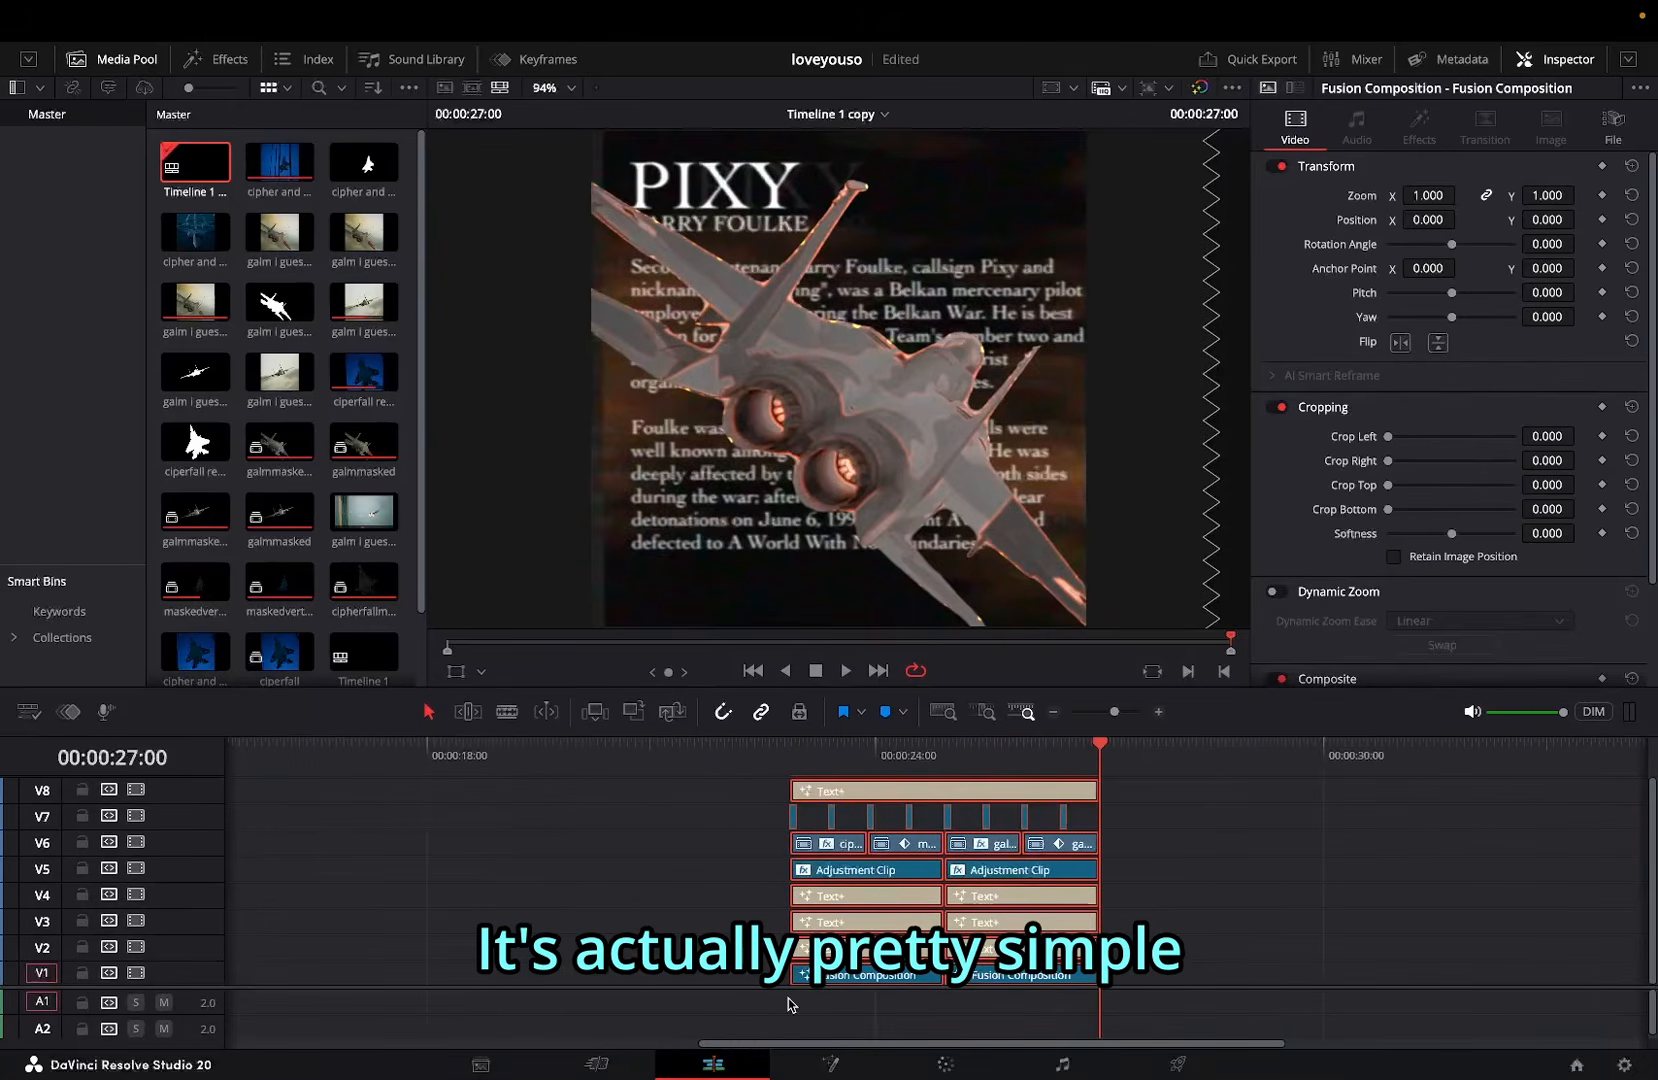
Step: Cut out the matching section of the song on A1 and paste a copy beneath the duplicated clips from 00:00:22:52
scroll(788, 1004, left, 5)
key(b)
click(798, 1002)
key(super+z)
click(795, 1002)
click(1099, 1001)
click(1003, 761)
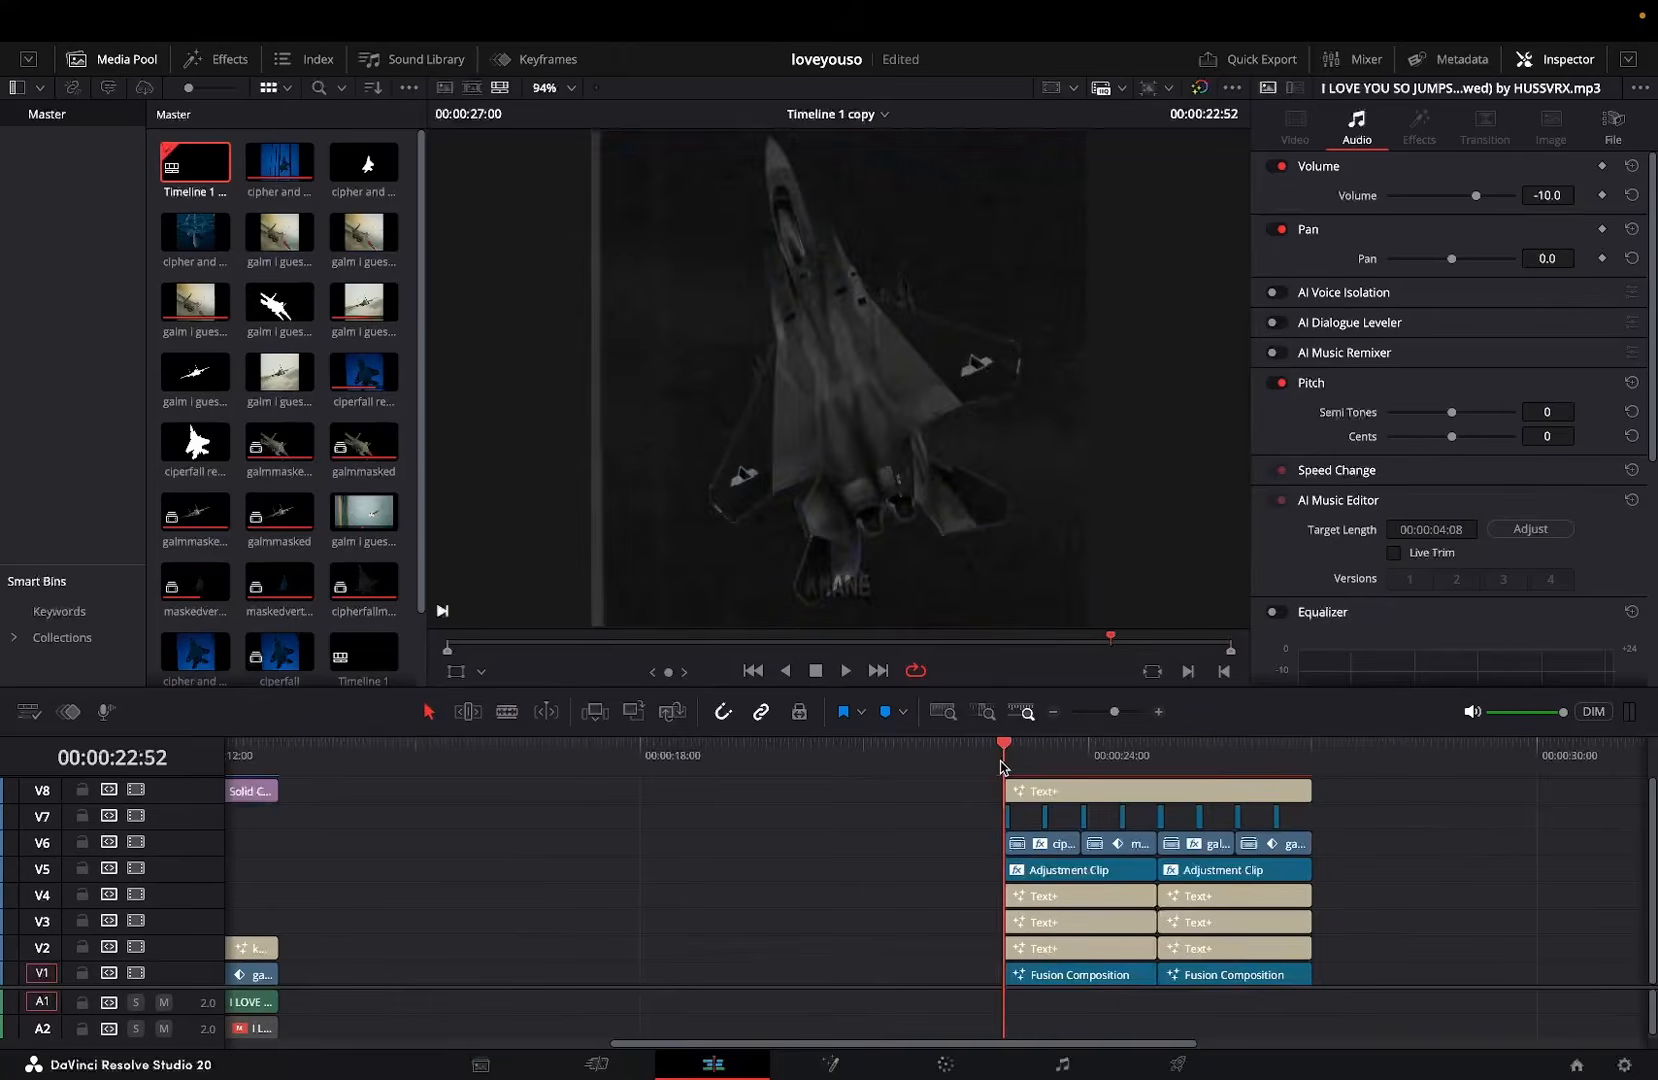
key(super+v)
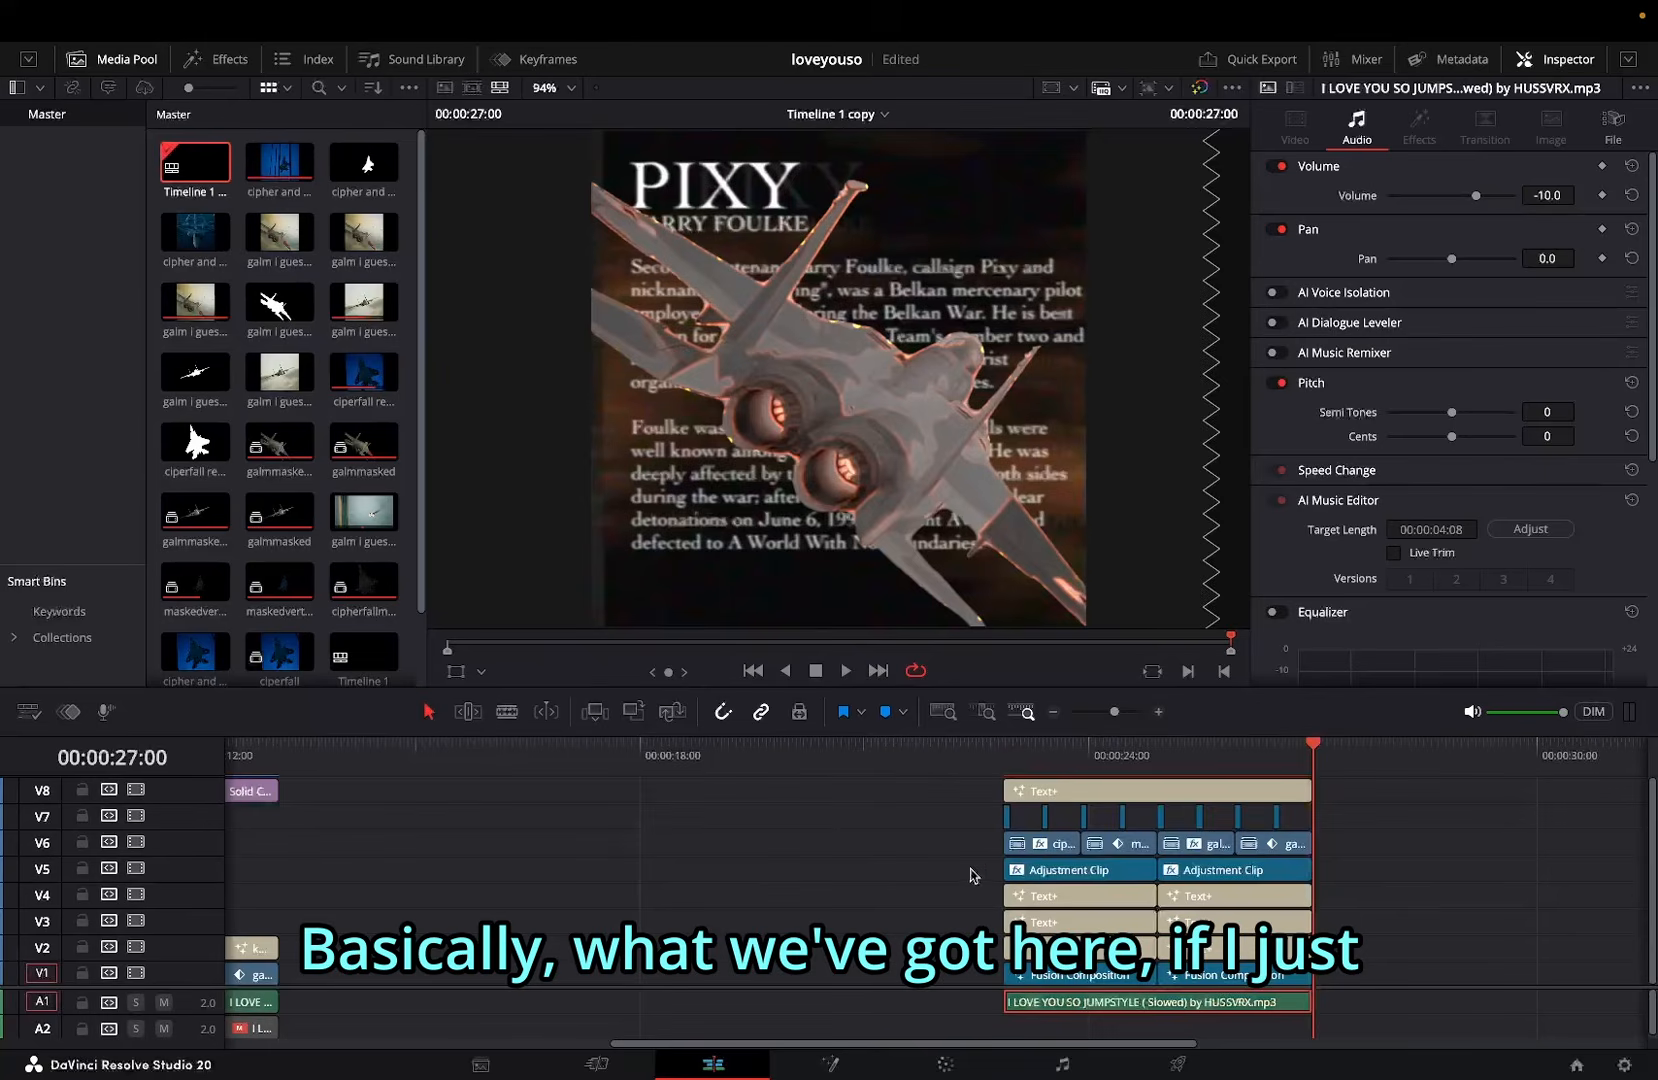
Step: Disable the duplicated clips on V2 to V8 and open the first duplicated Fusion composition on the Fusion page
drag(958, 781, 1340, 950)
key(d)
click(1049, 757)
click(1106, 978)
key(shift+5)
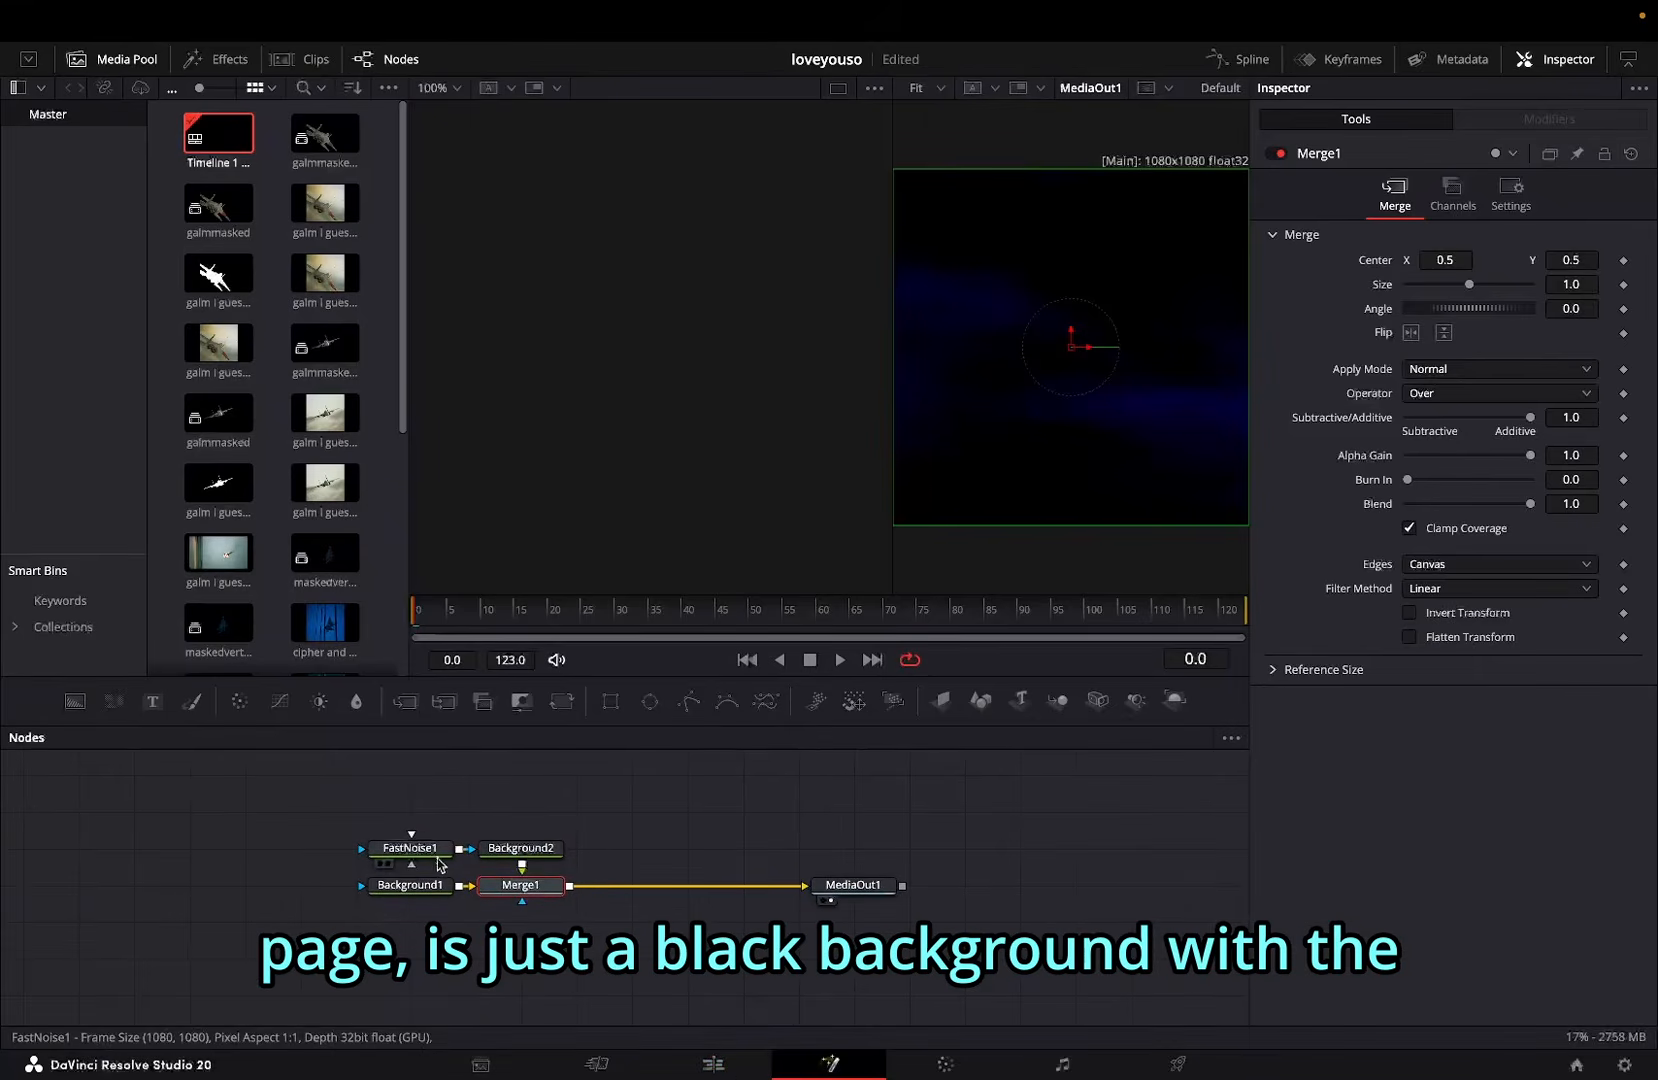
Step: Bypass the FastNoise1 and Background2 nodes and inspect the color settings of both background nodes
drag(414, 821, 500, 860)
key(super+p)
click(431, 887)
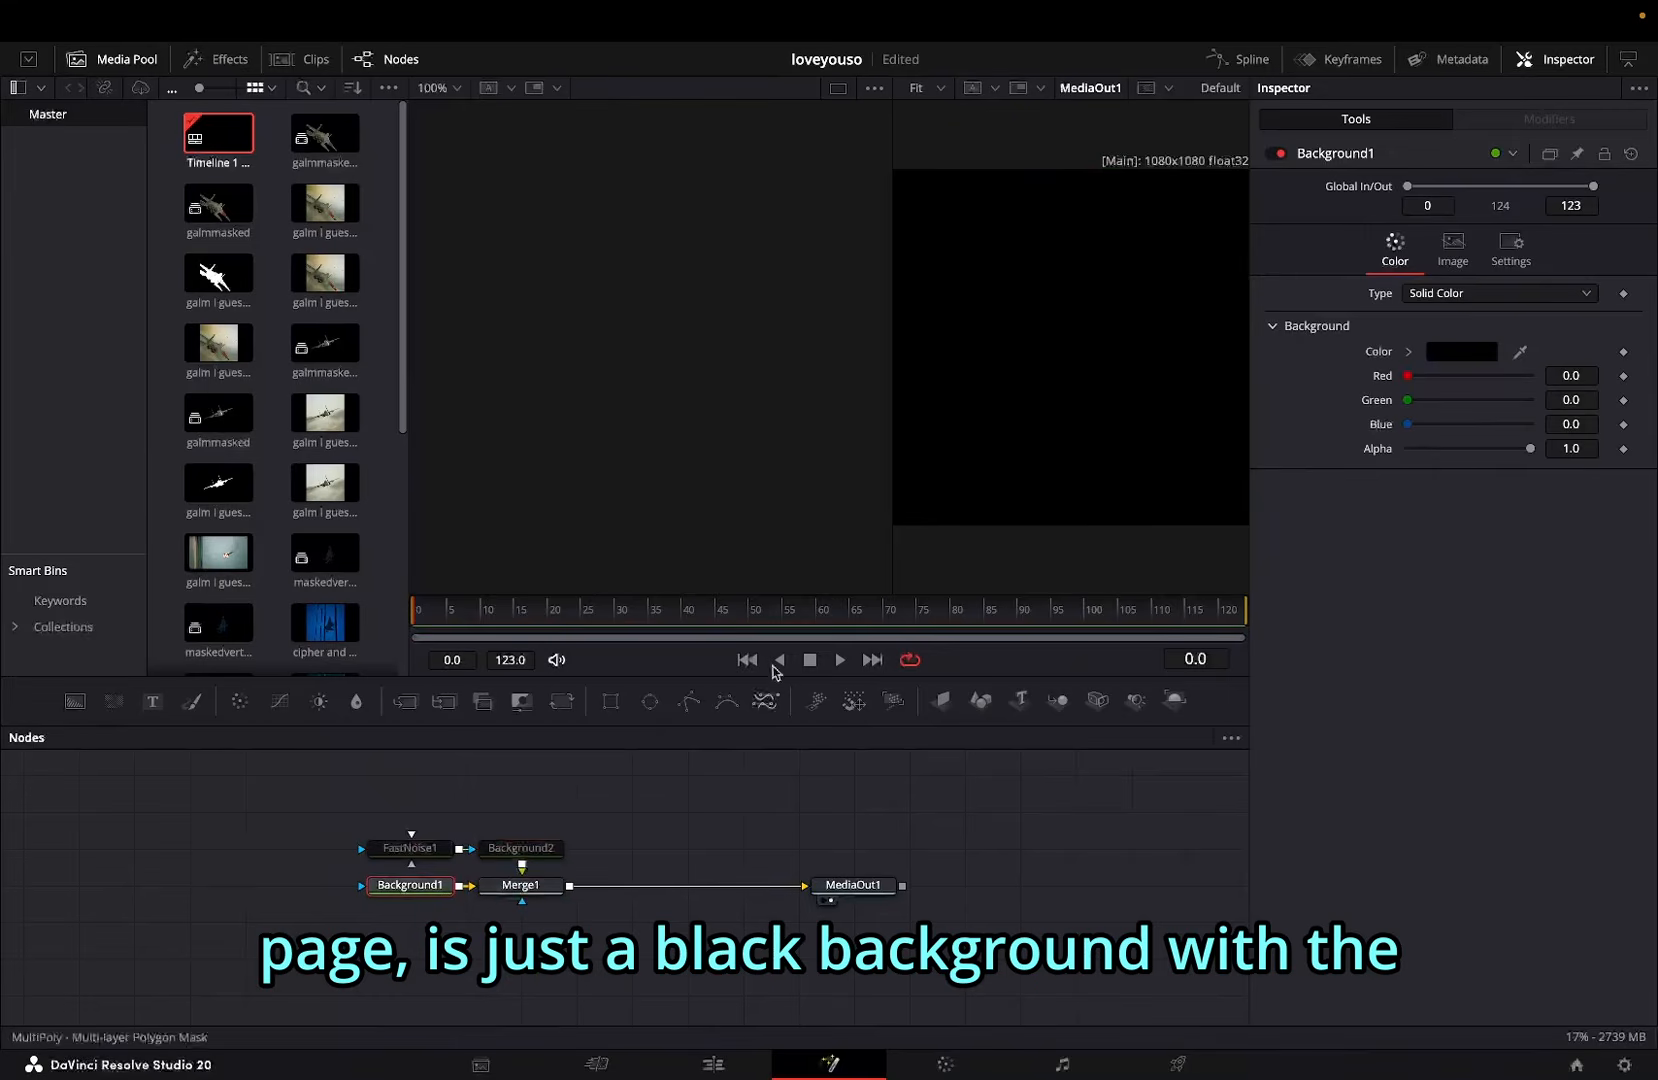
click(495, 862)
click(503, 851)
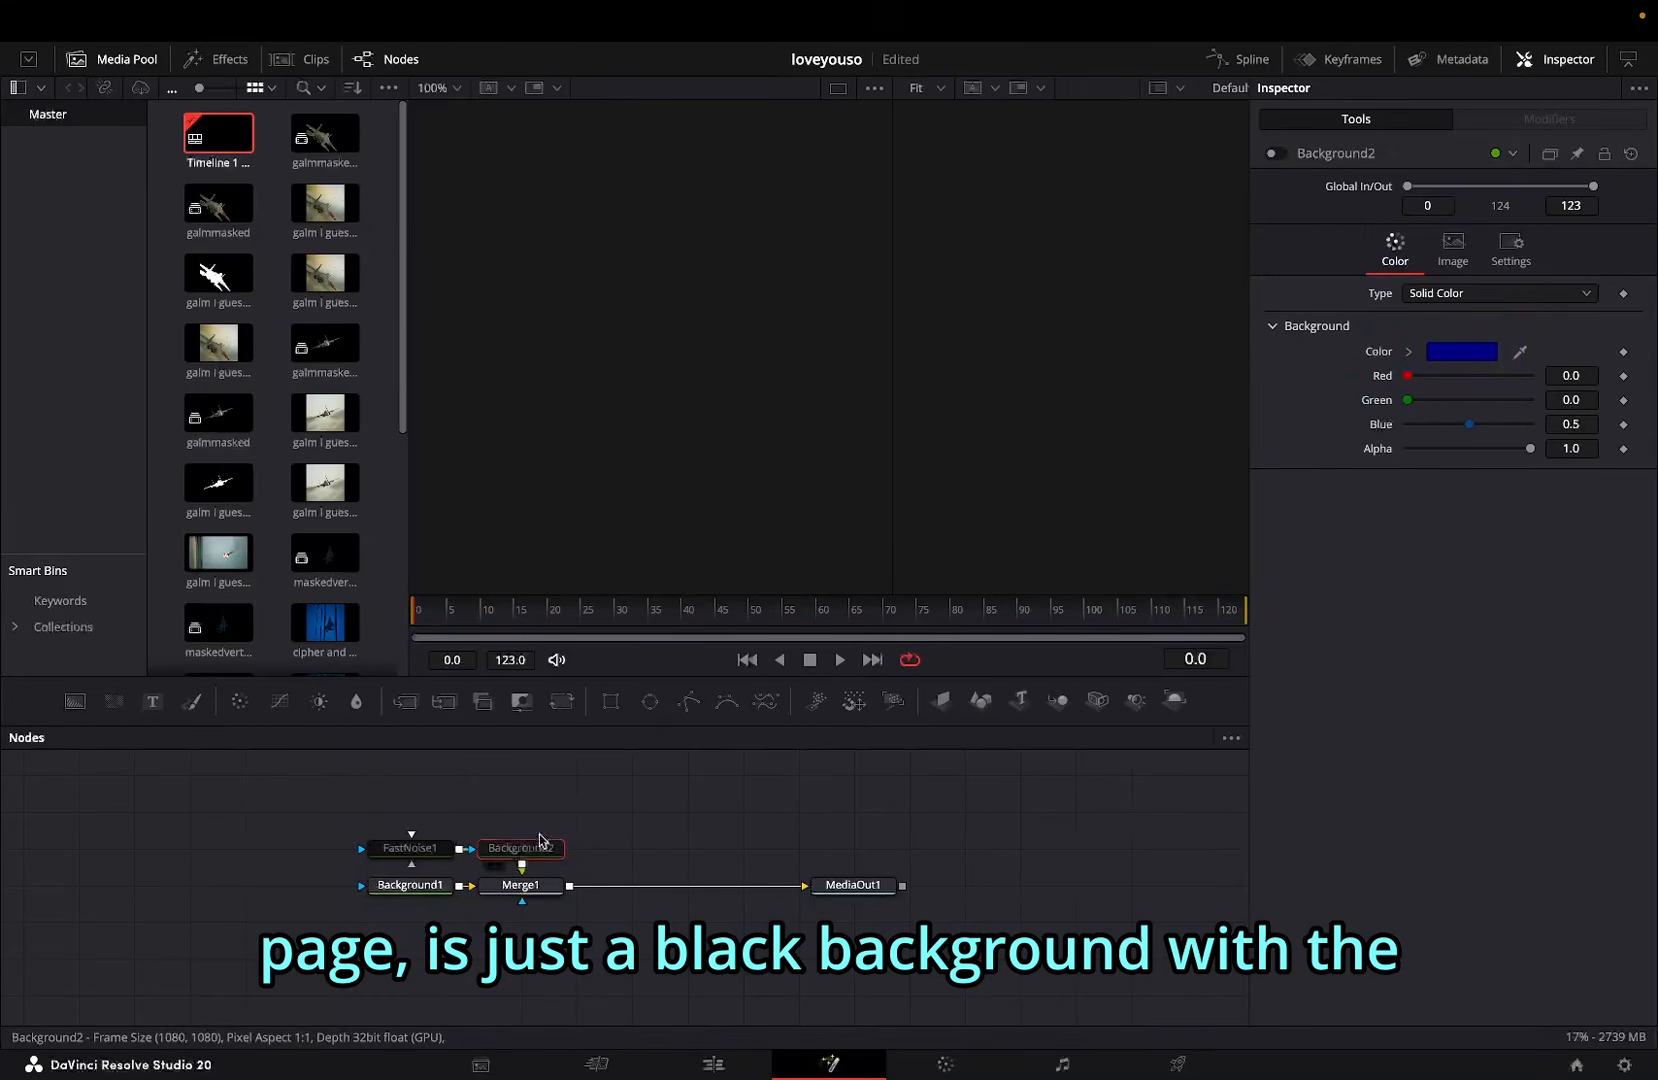
Step: Re-enable the Background2 and FastNoise1 nodes, with MediaOut1 shown in the viewer
click(1276, 155)
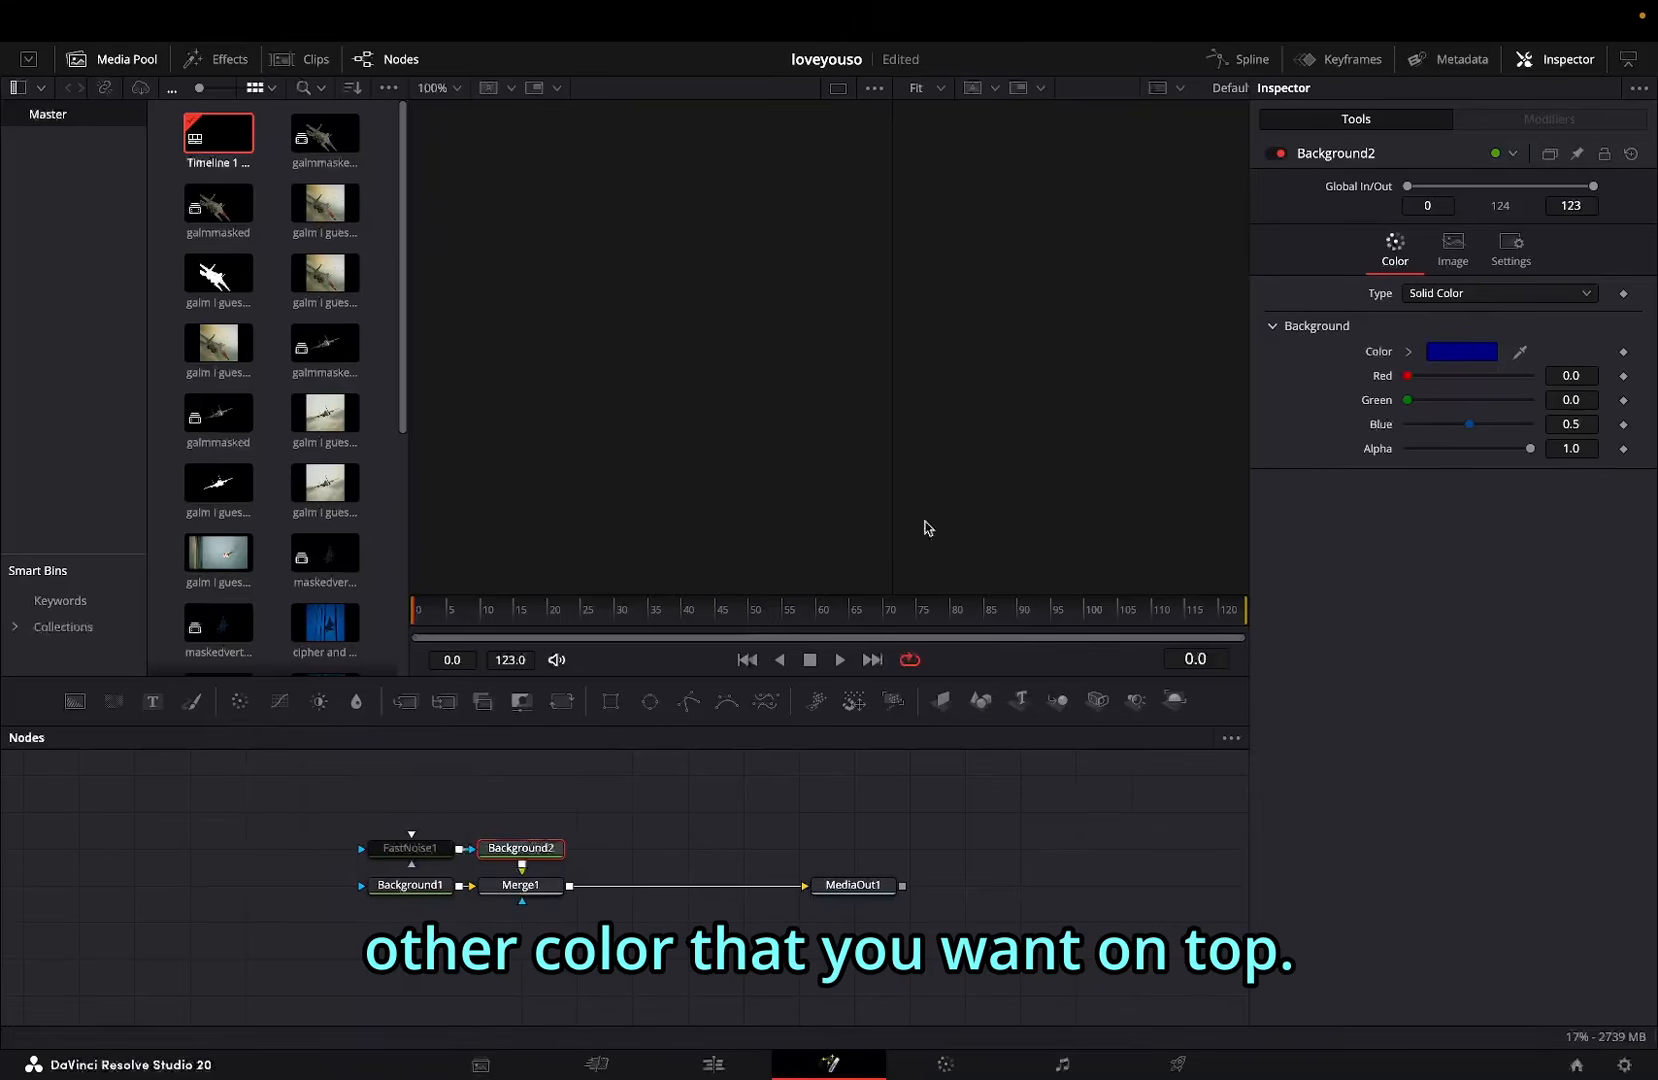
click(841, 886)
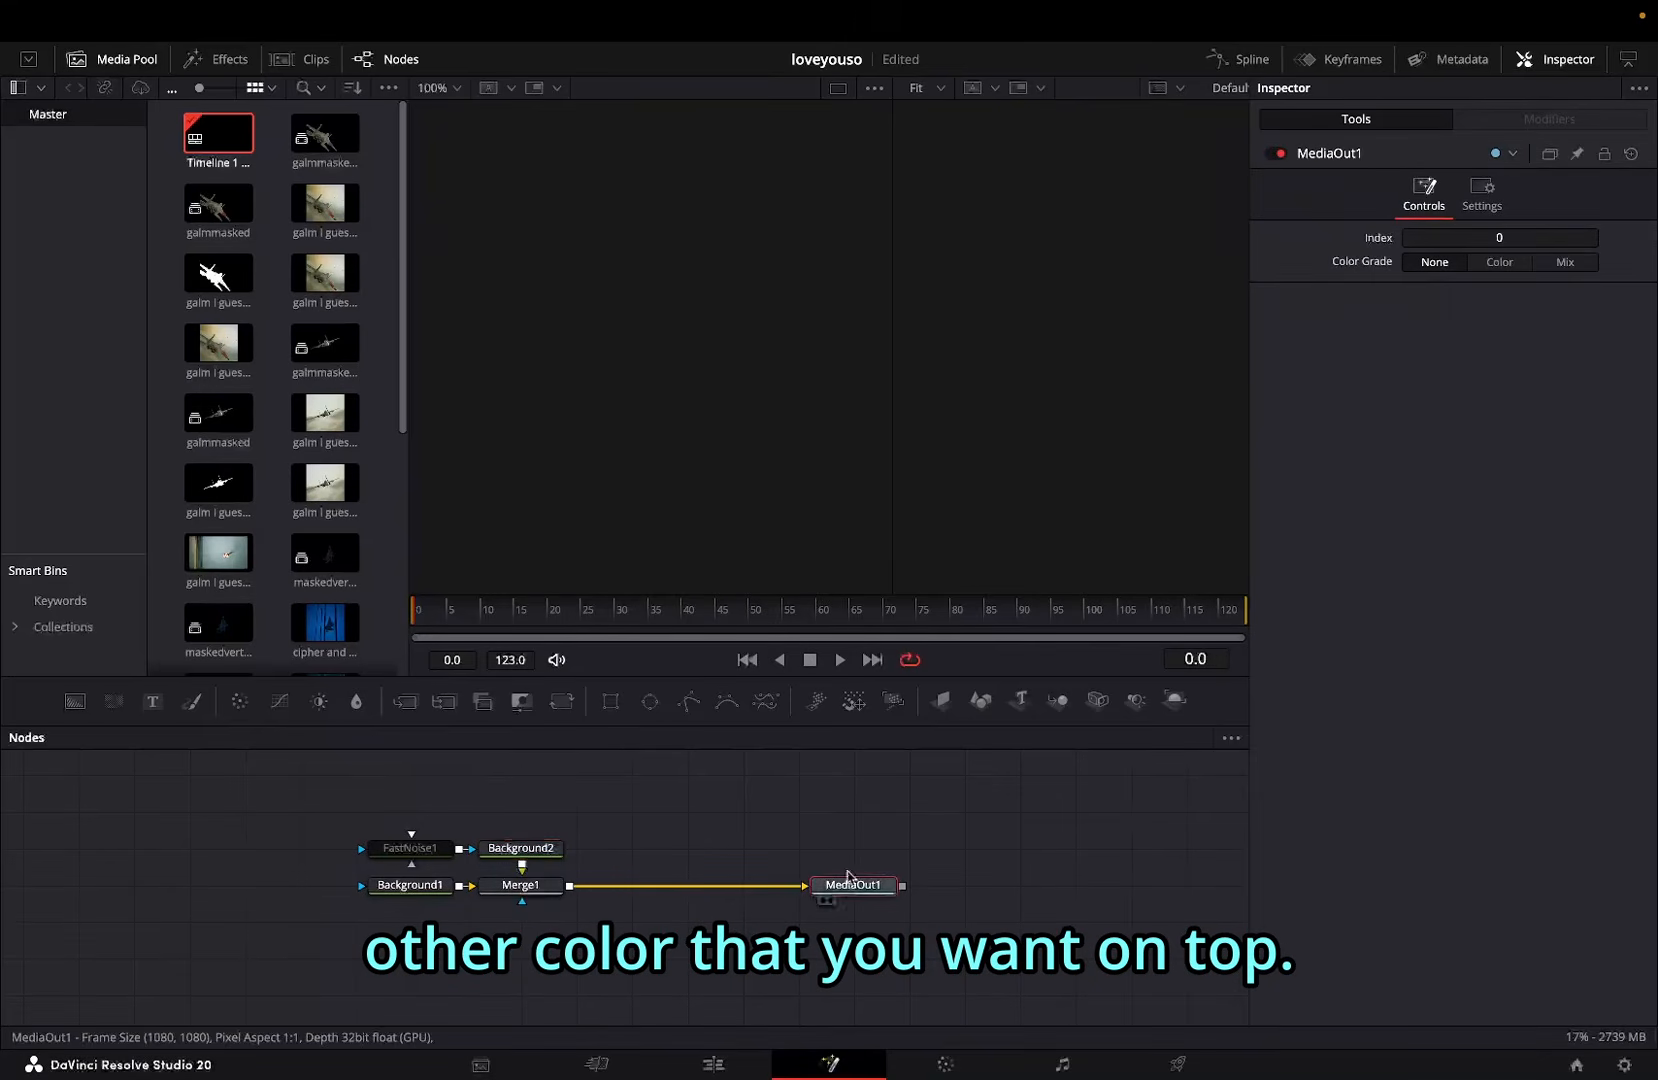
click(830, 900)
click(428, 852)
click(1277, 153)
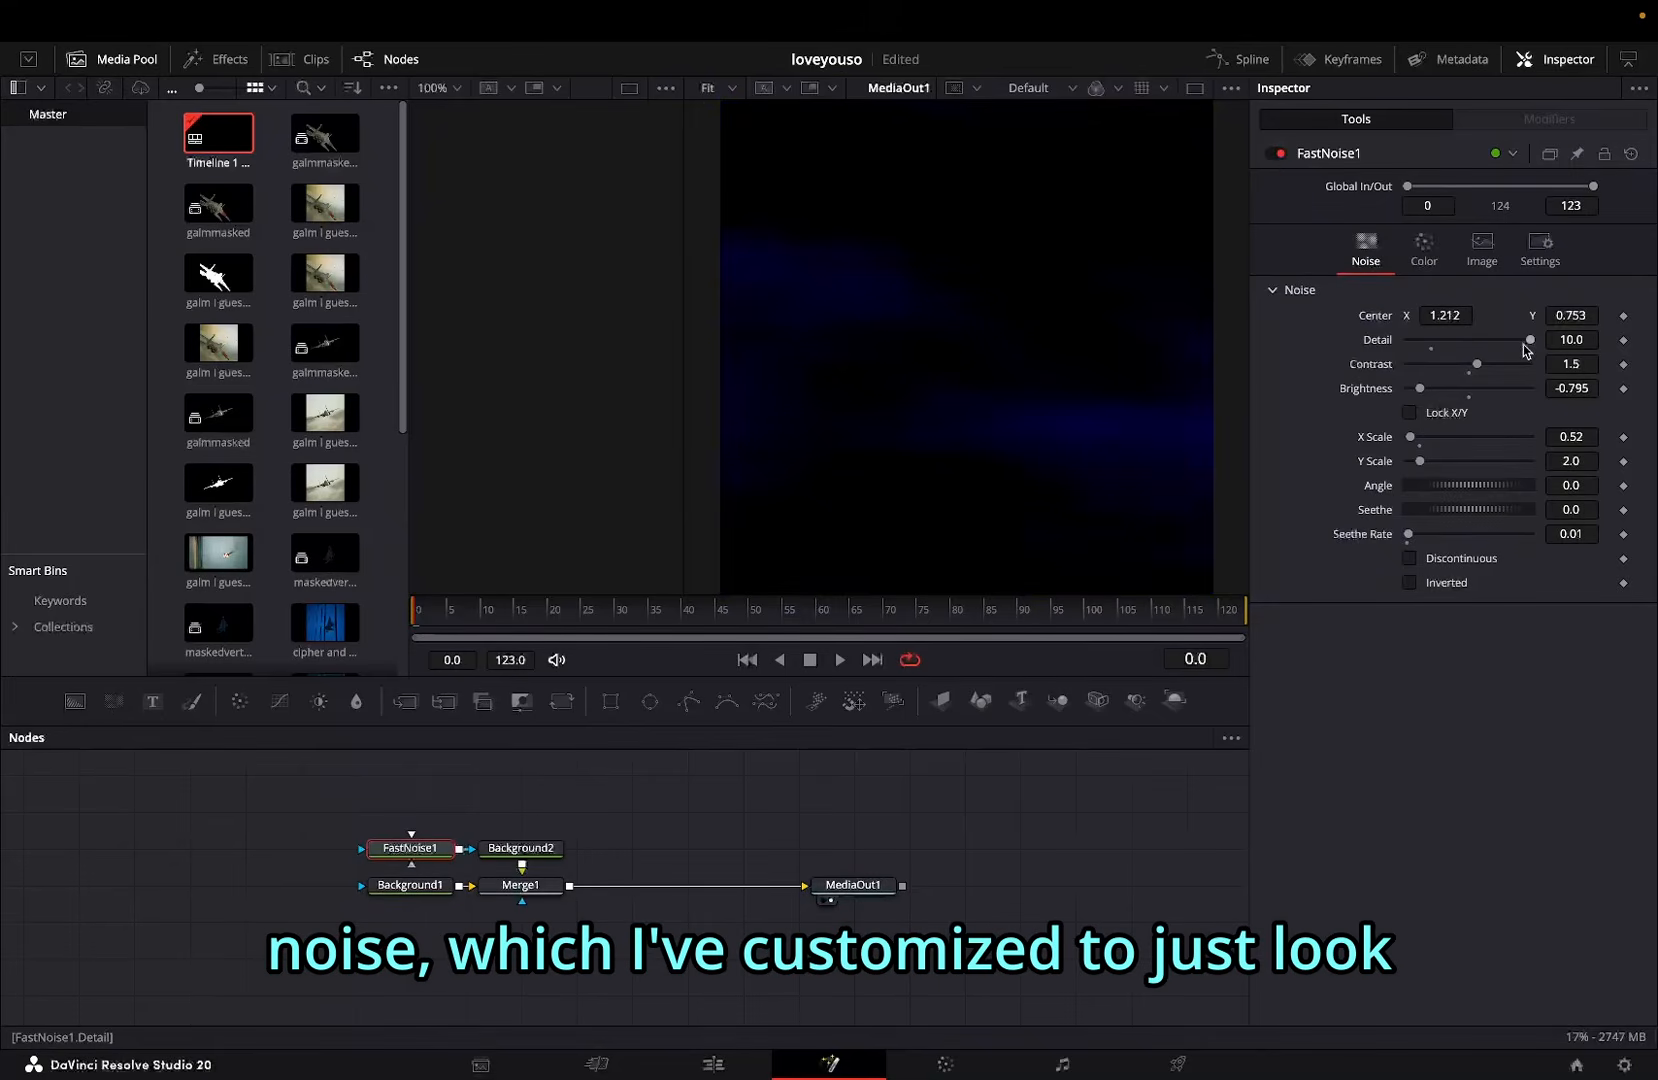
Step: Show the FastNoise1 mask beside the final output in a widened viewer and scrub the composition to examine its motion
key(1)
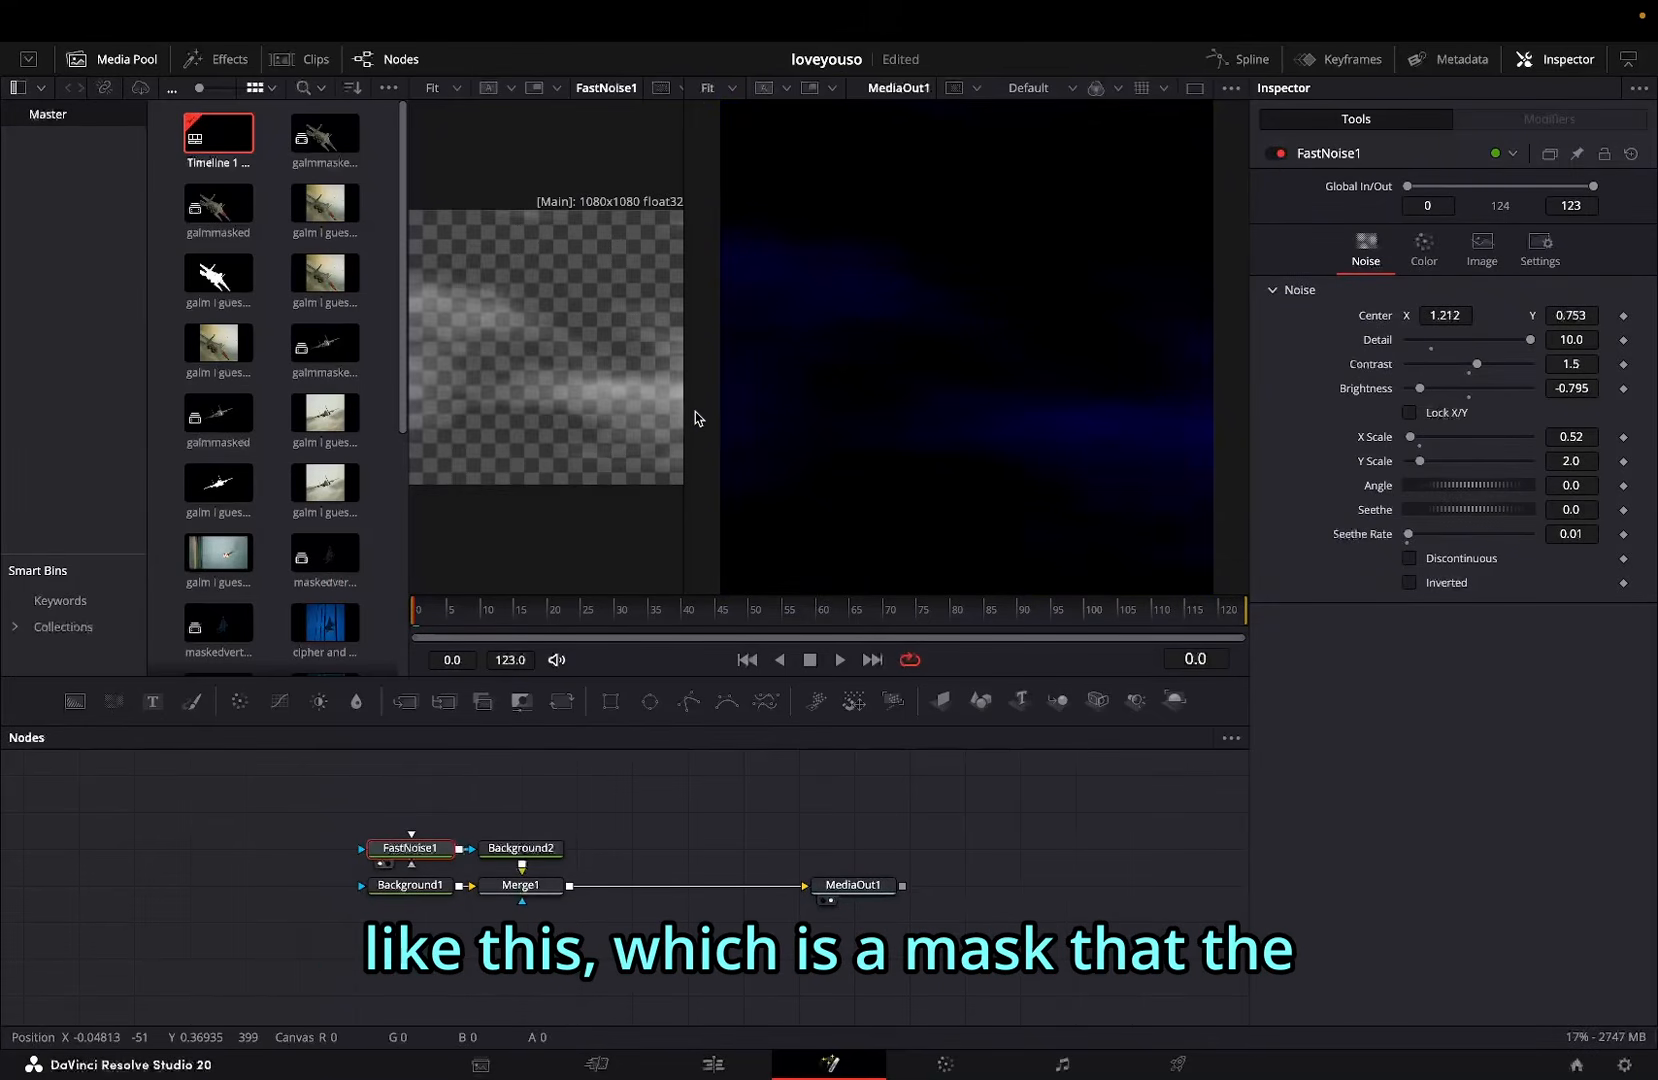
drag(690, 408, 839, 408)
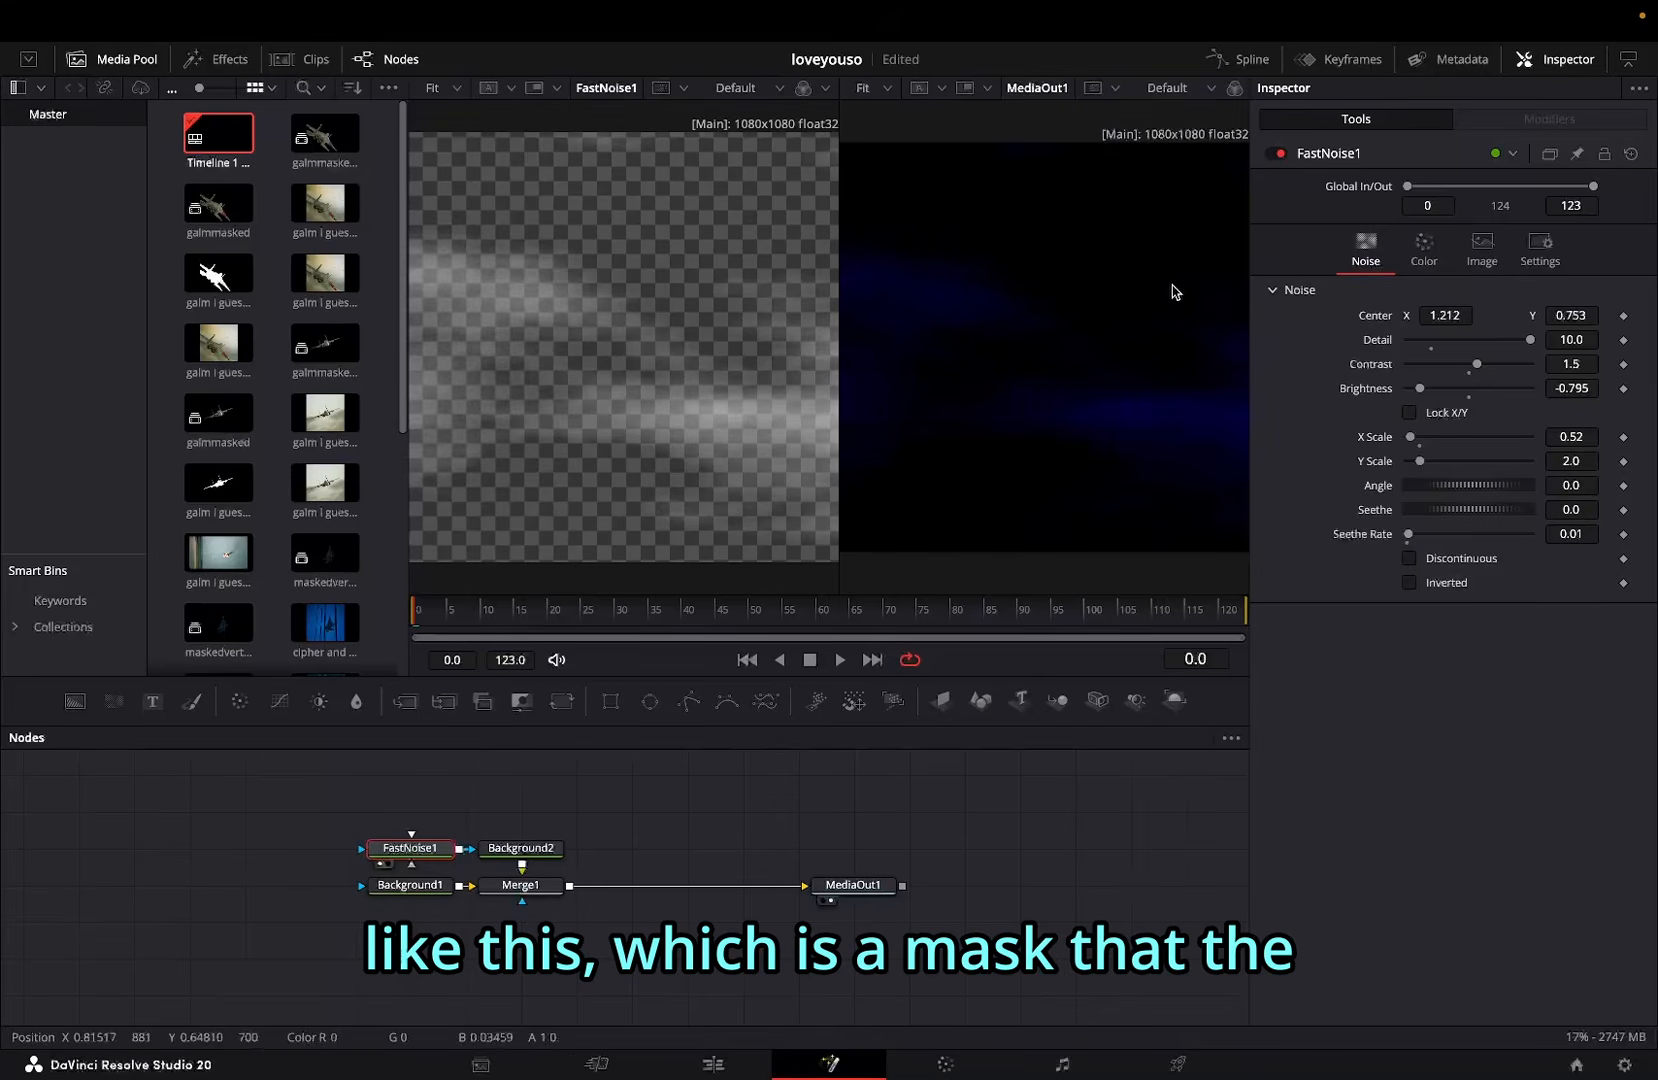
drag(703, 620, 990, 490)
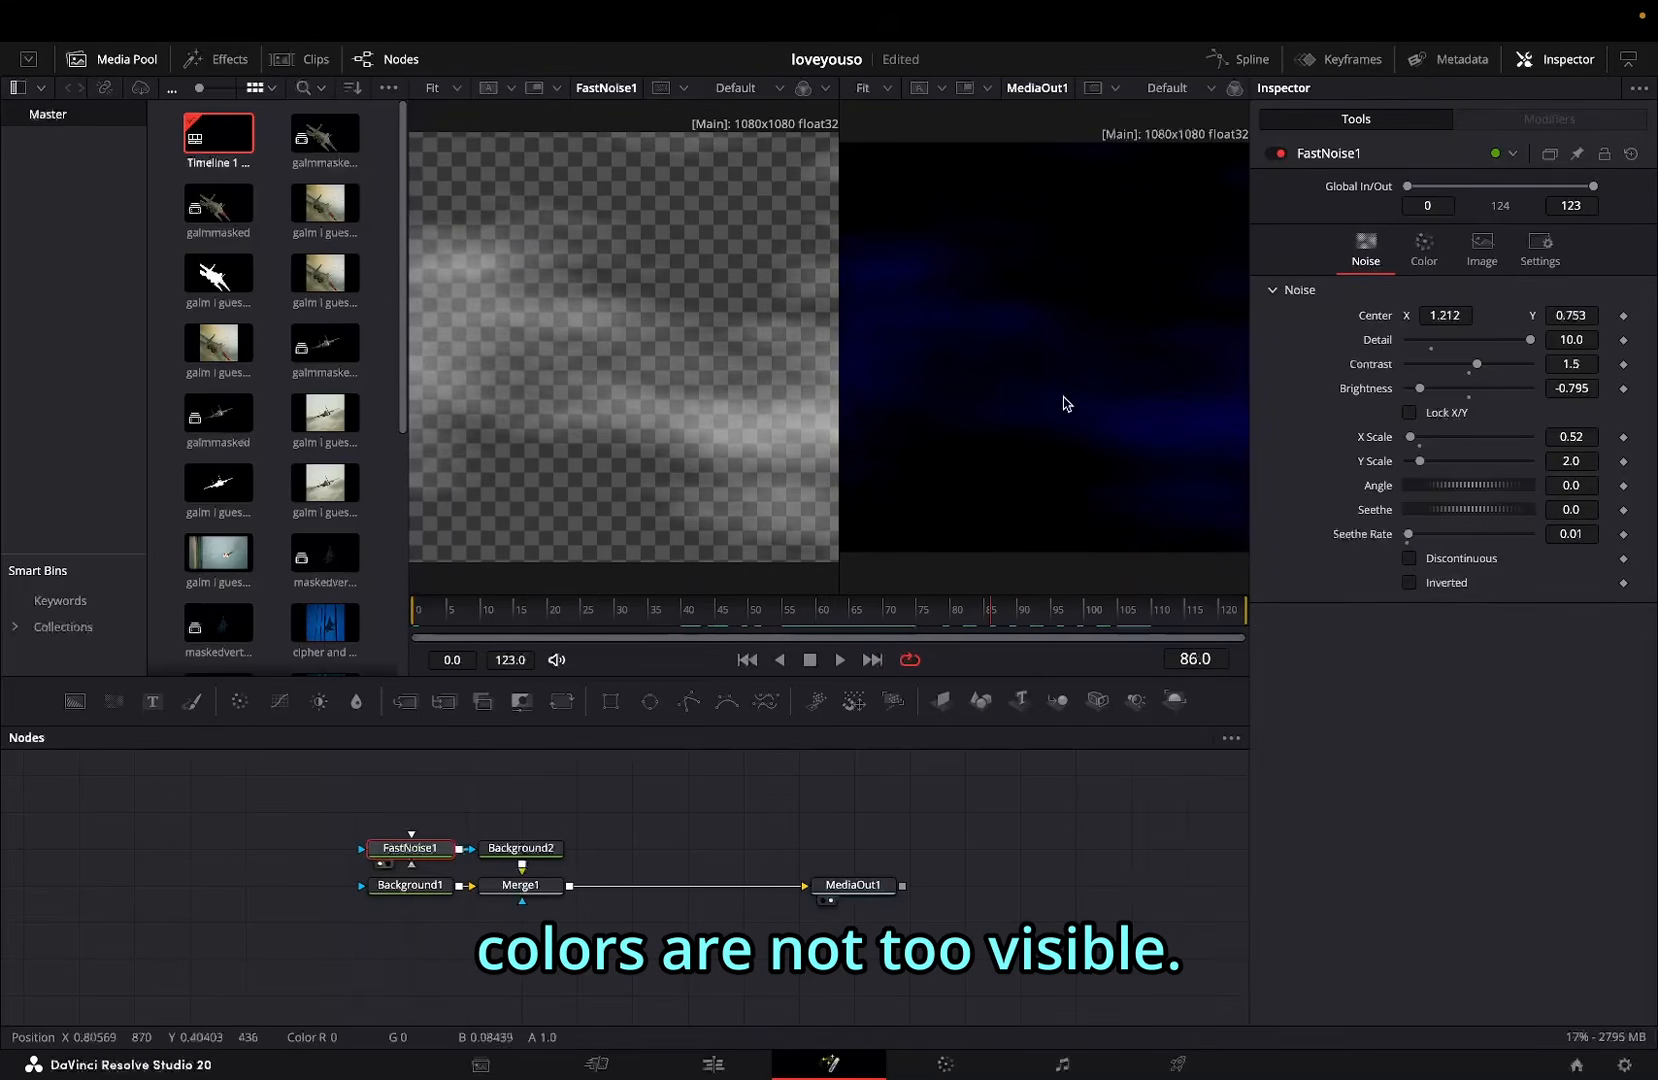
Step: Try a Seethe Rate of 0.197 and a different Contrast on FastNoise1 while playing the composition
click(1430, 533)
key(space)
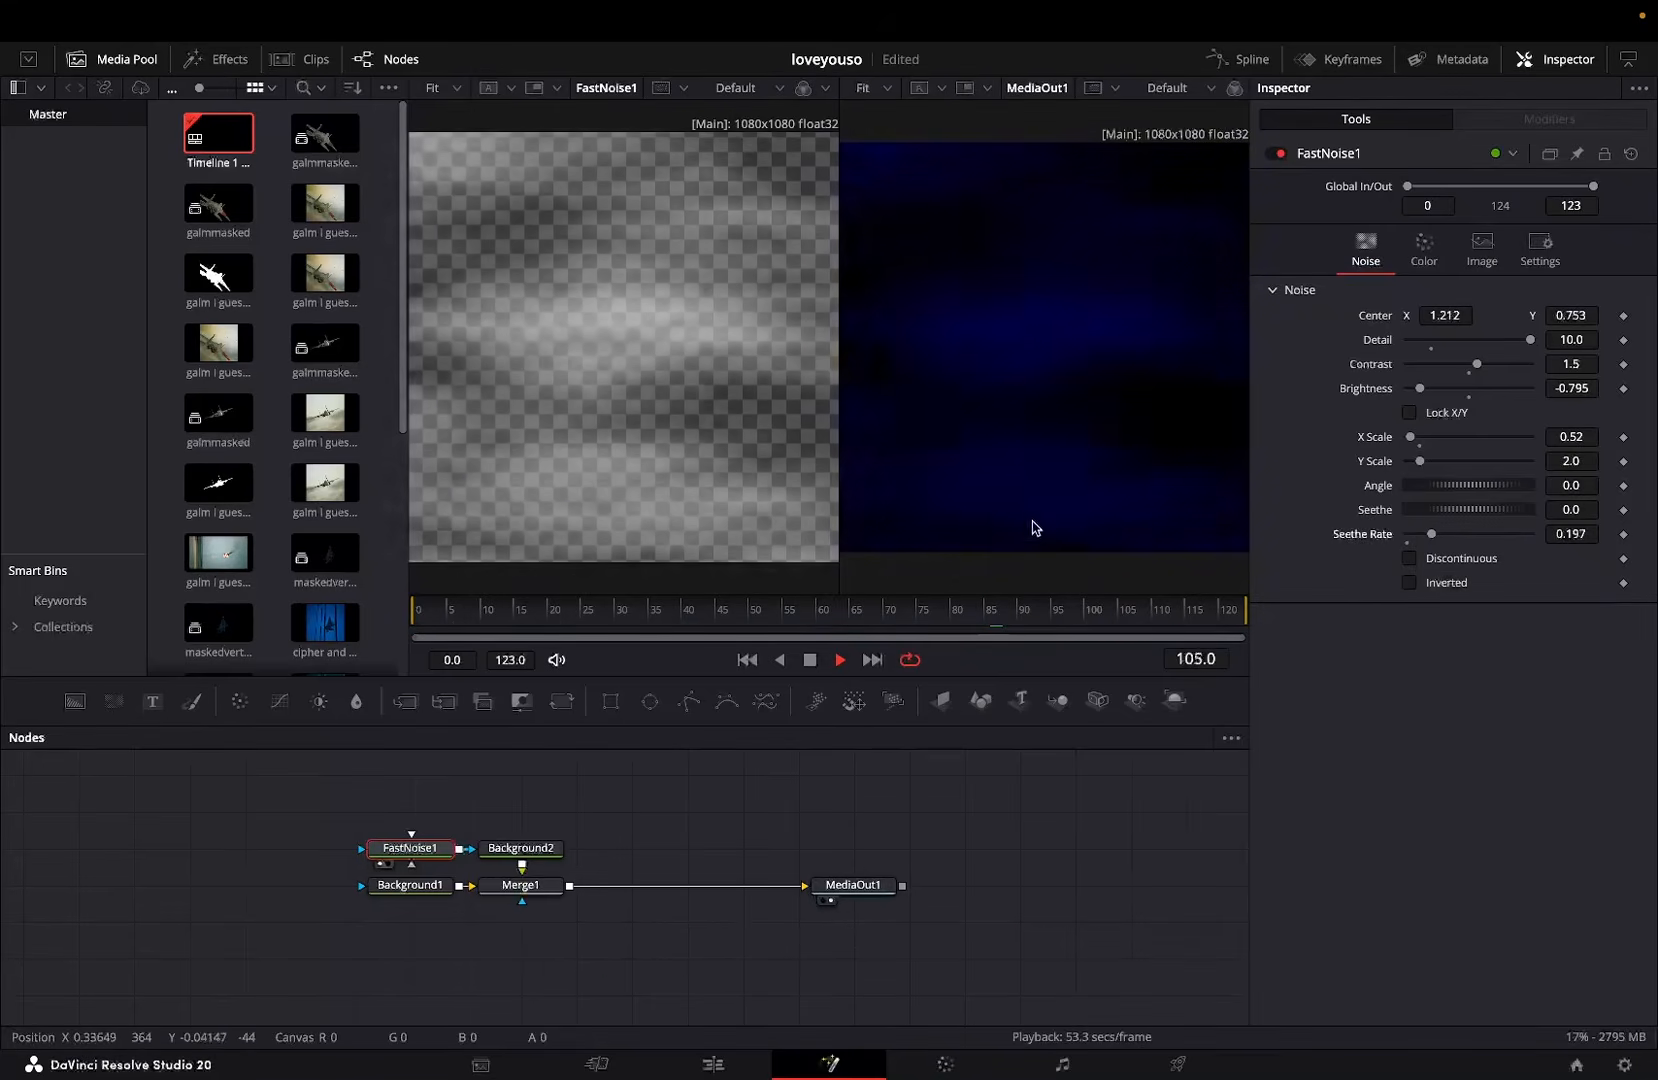
drag(1477, 364, 1510, 377)
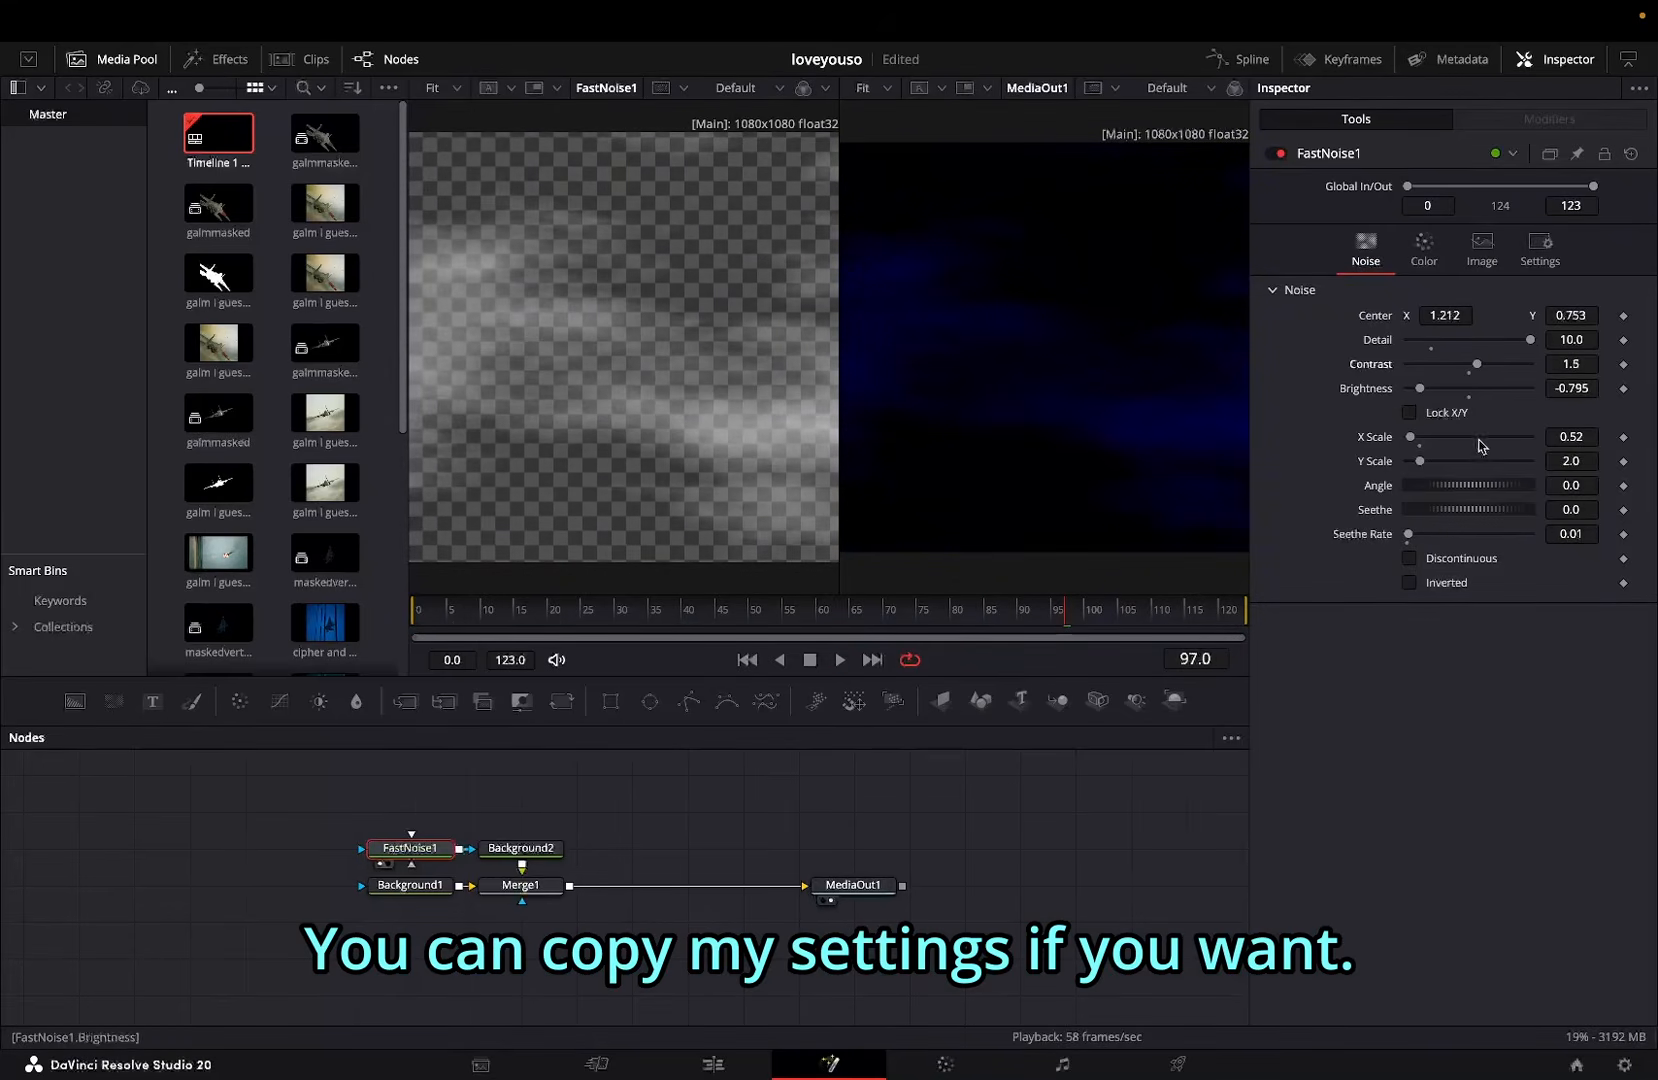
Step: Shift the FastNoise1 pattern's Center X to 0.266 and return to the Edit page
drag(1461, 312, 898, 952)
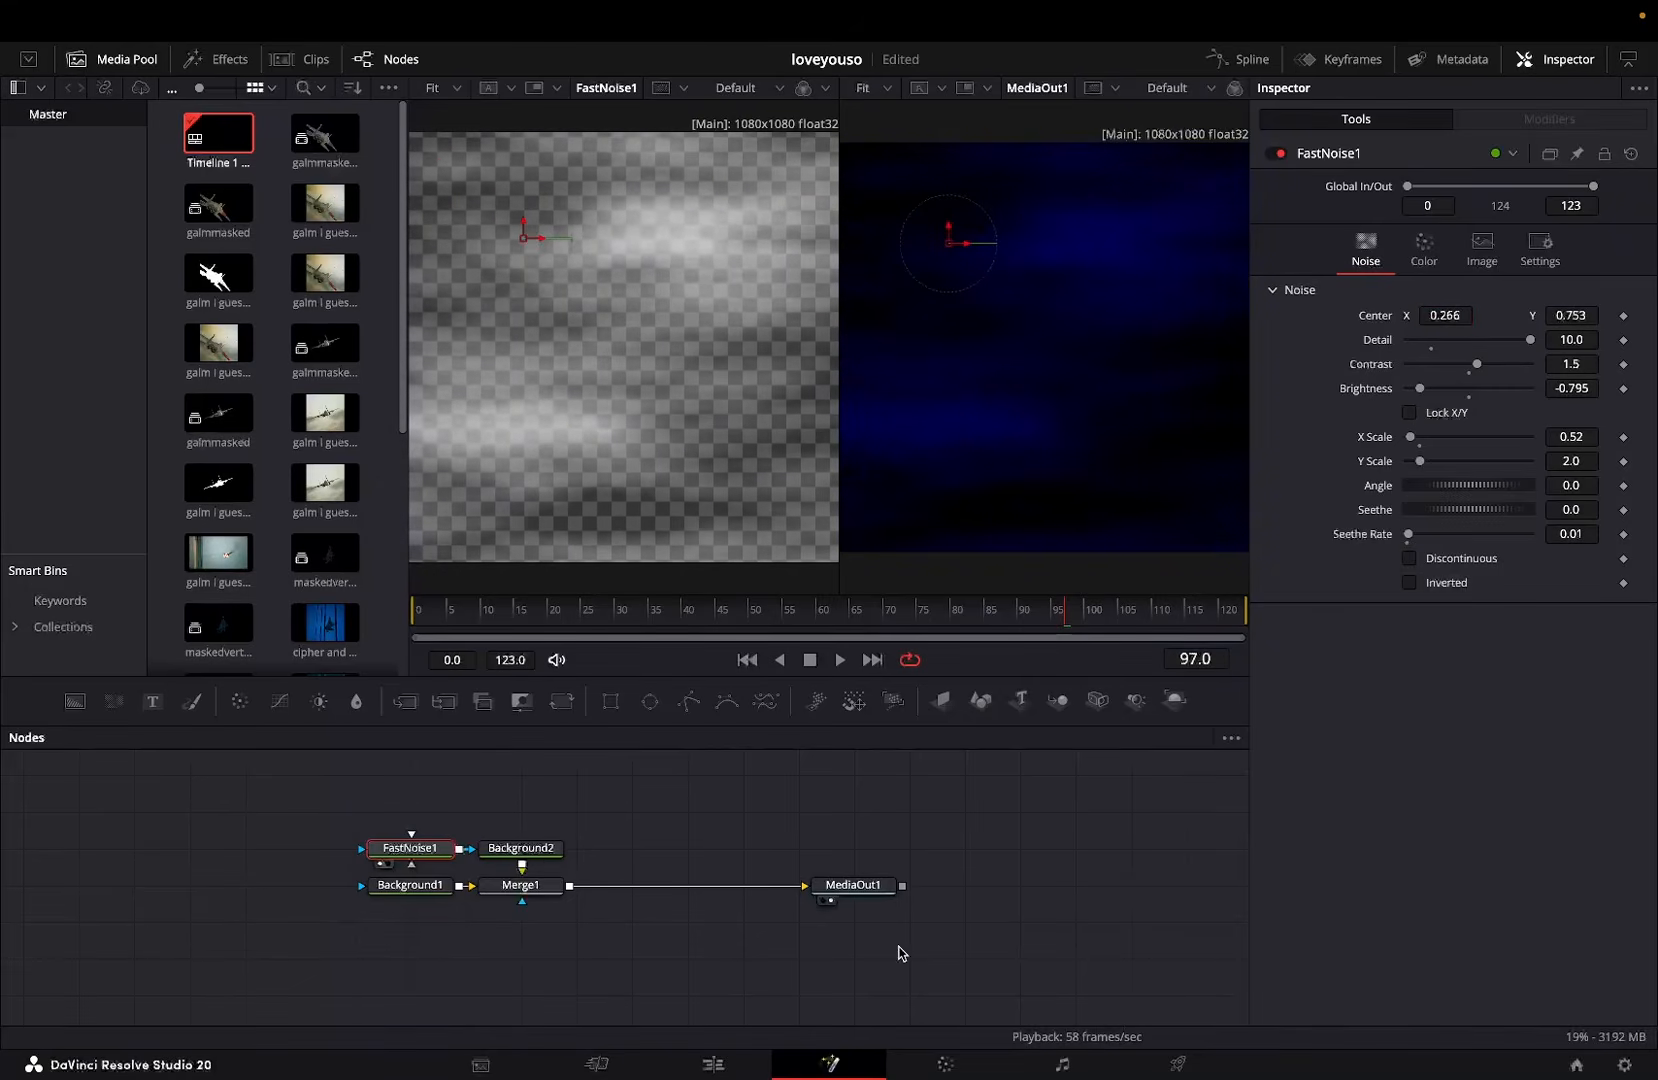
click(712, 1063)
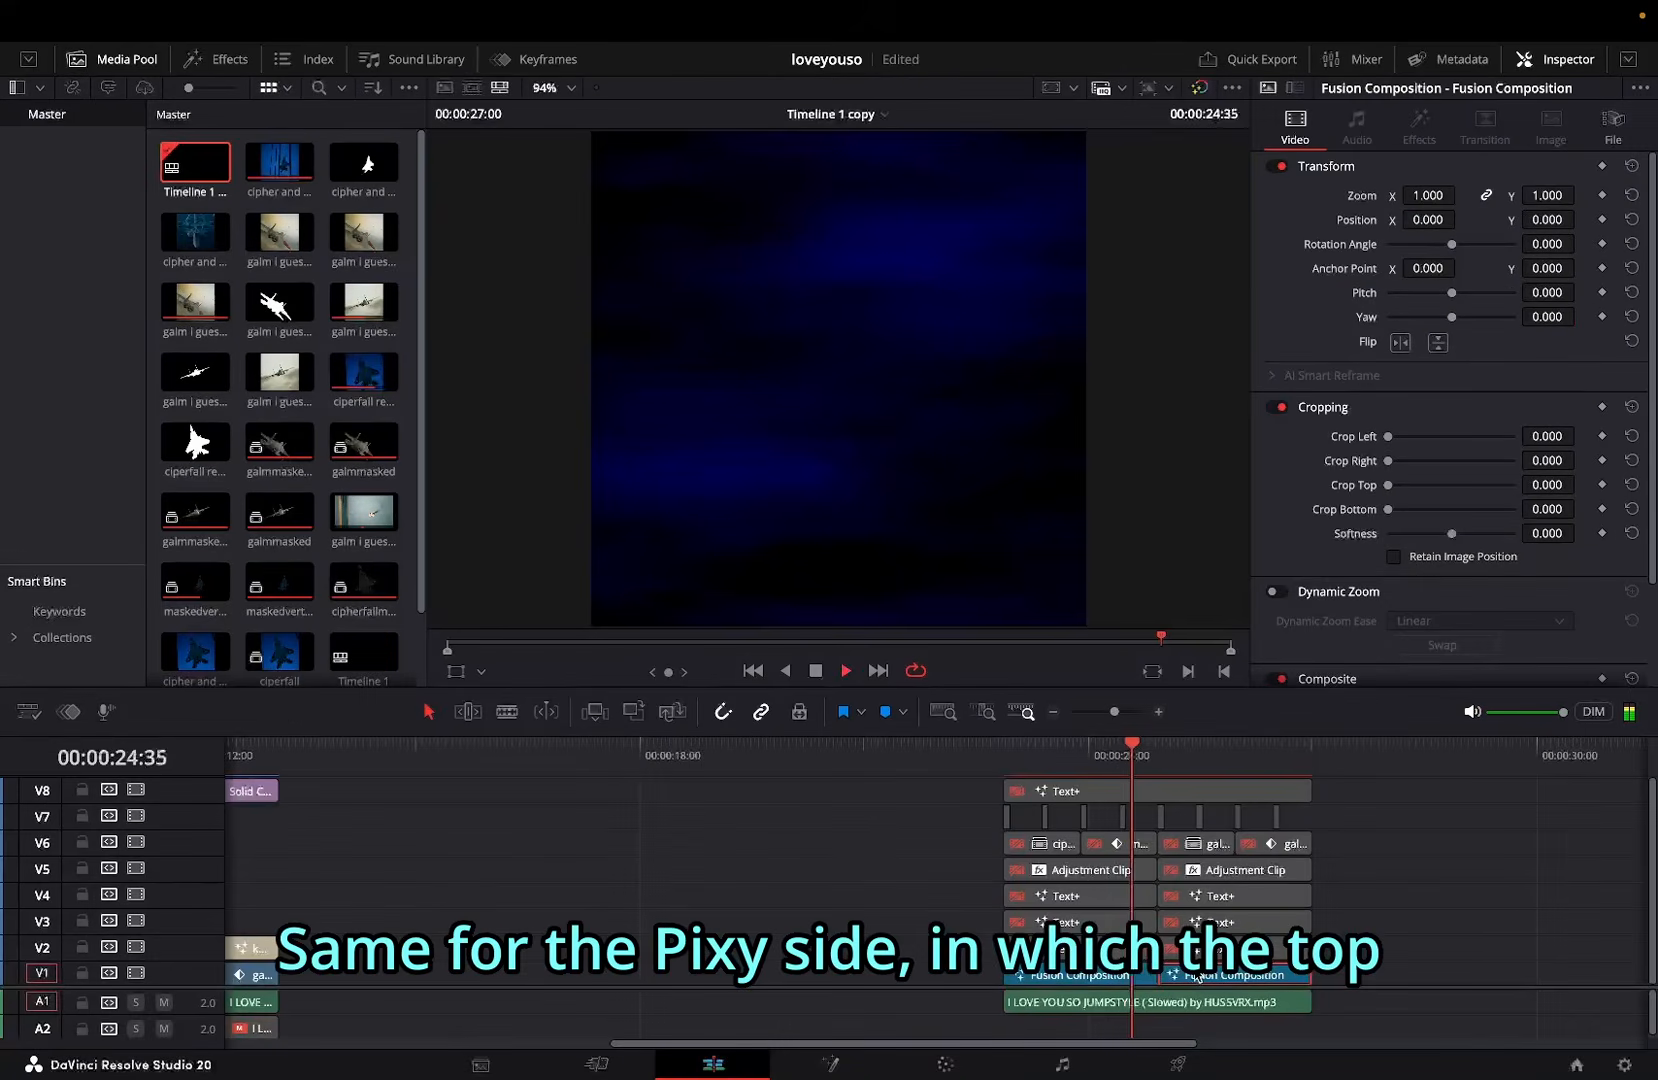
Step: Open the second duplicated Fusion composition and try a higher green level in its Background2 color
key(space)
key(space)
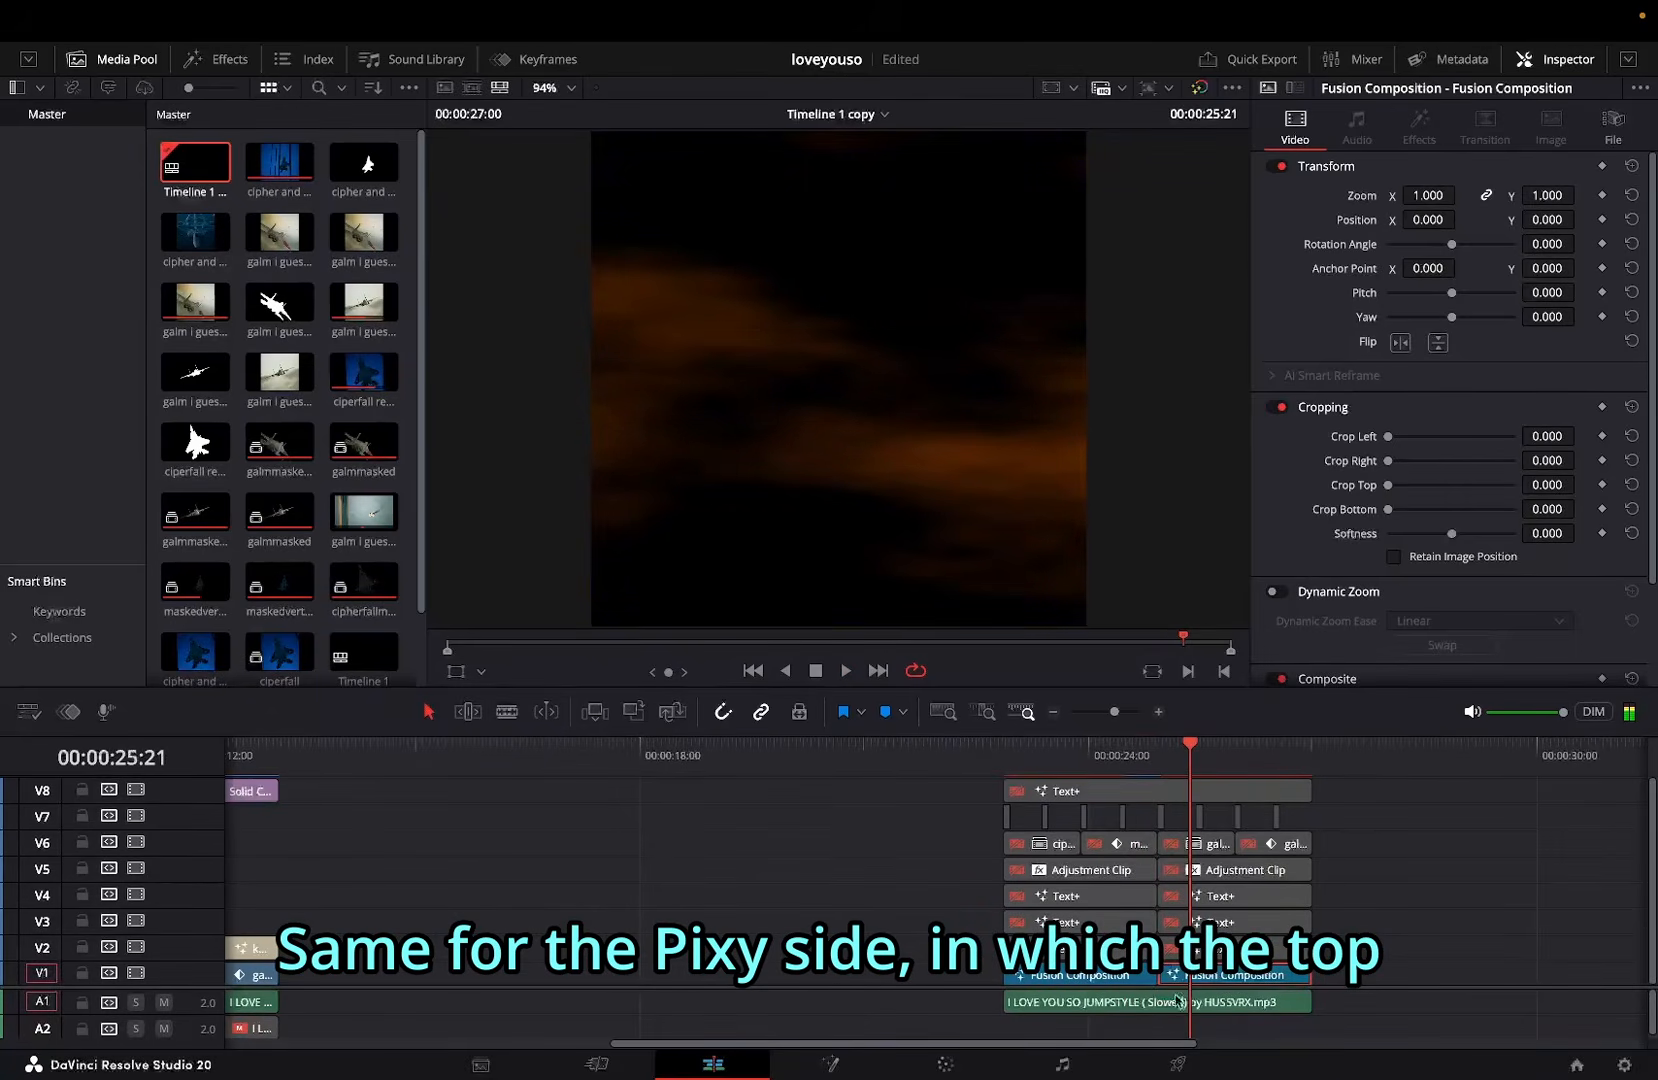
key(shift+5)
scroll(218, 920, left, 3)
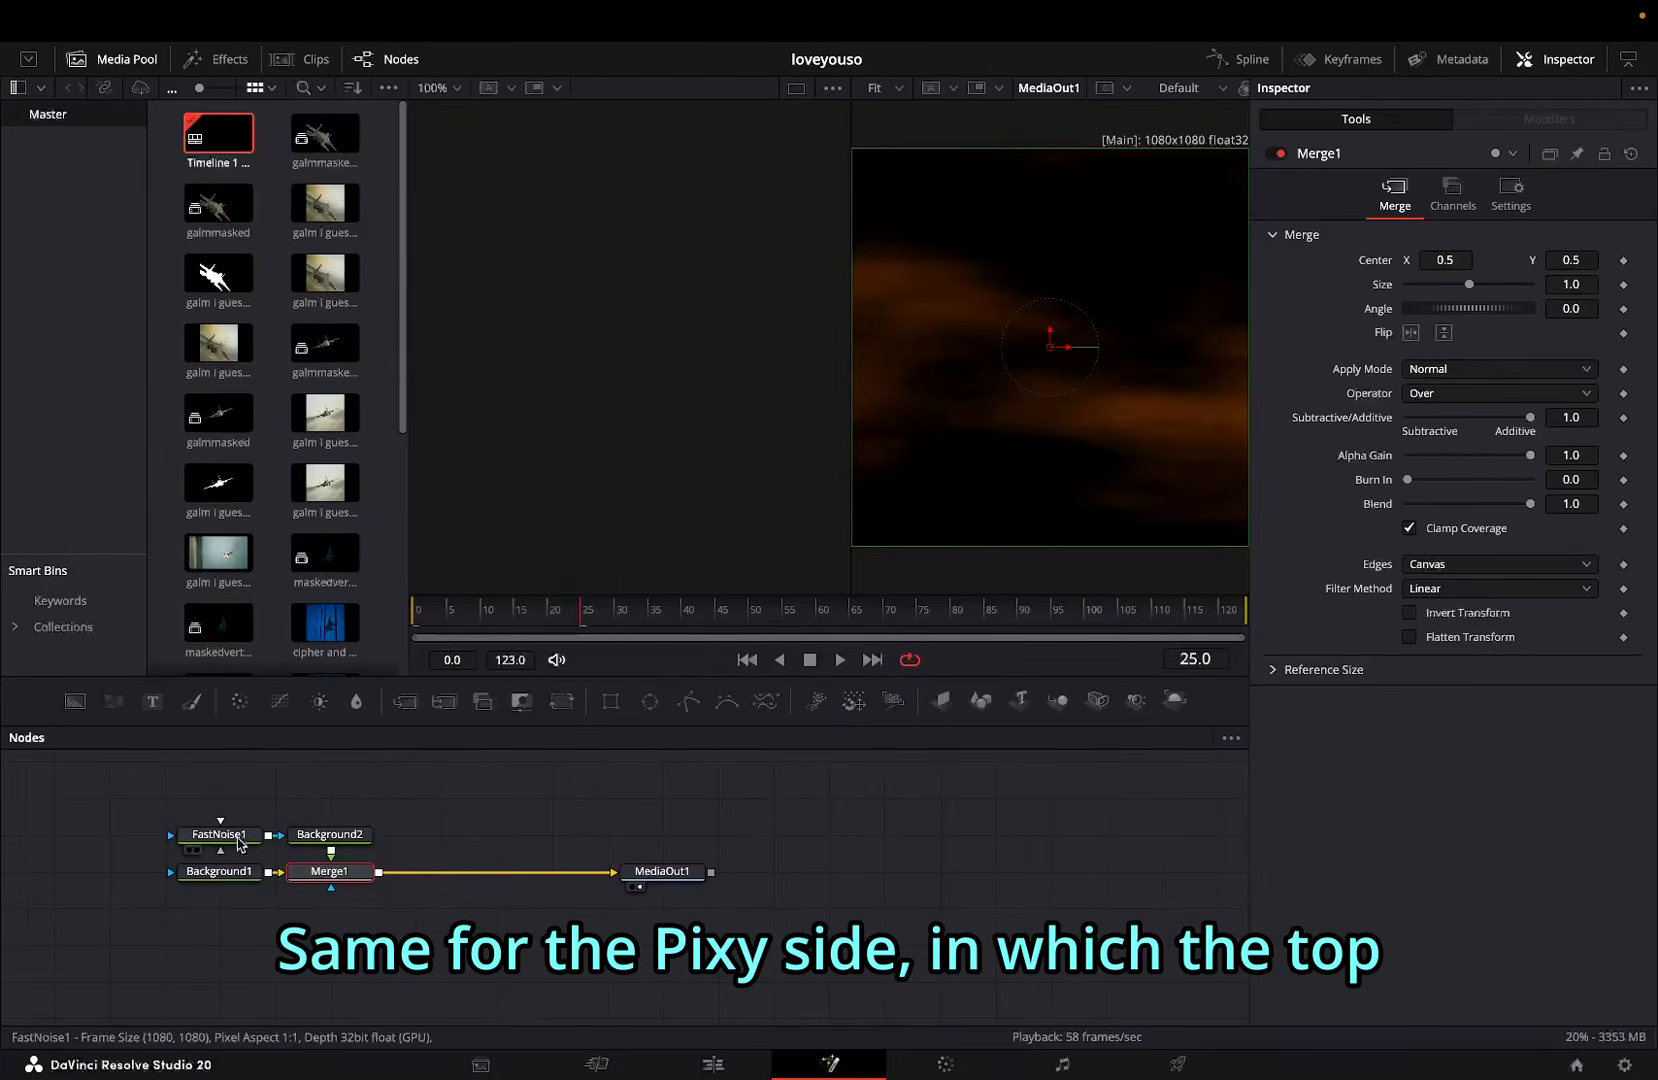
click(330, 834)
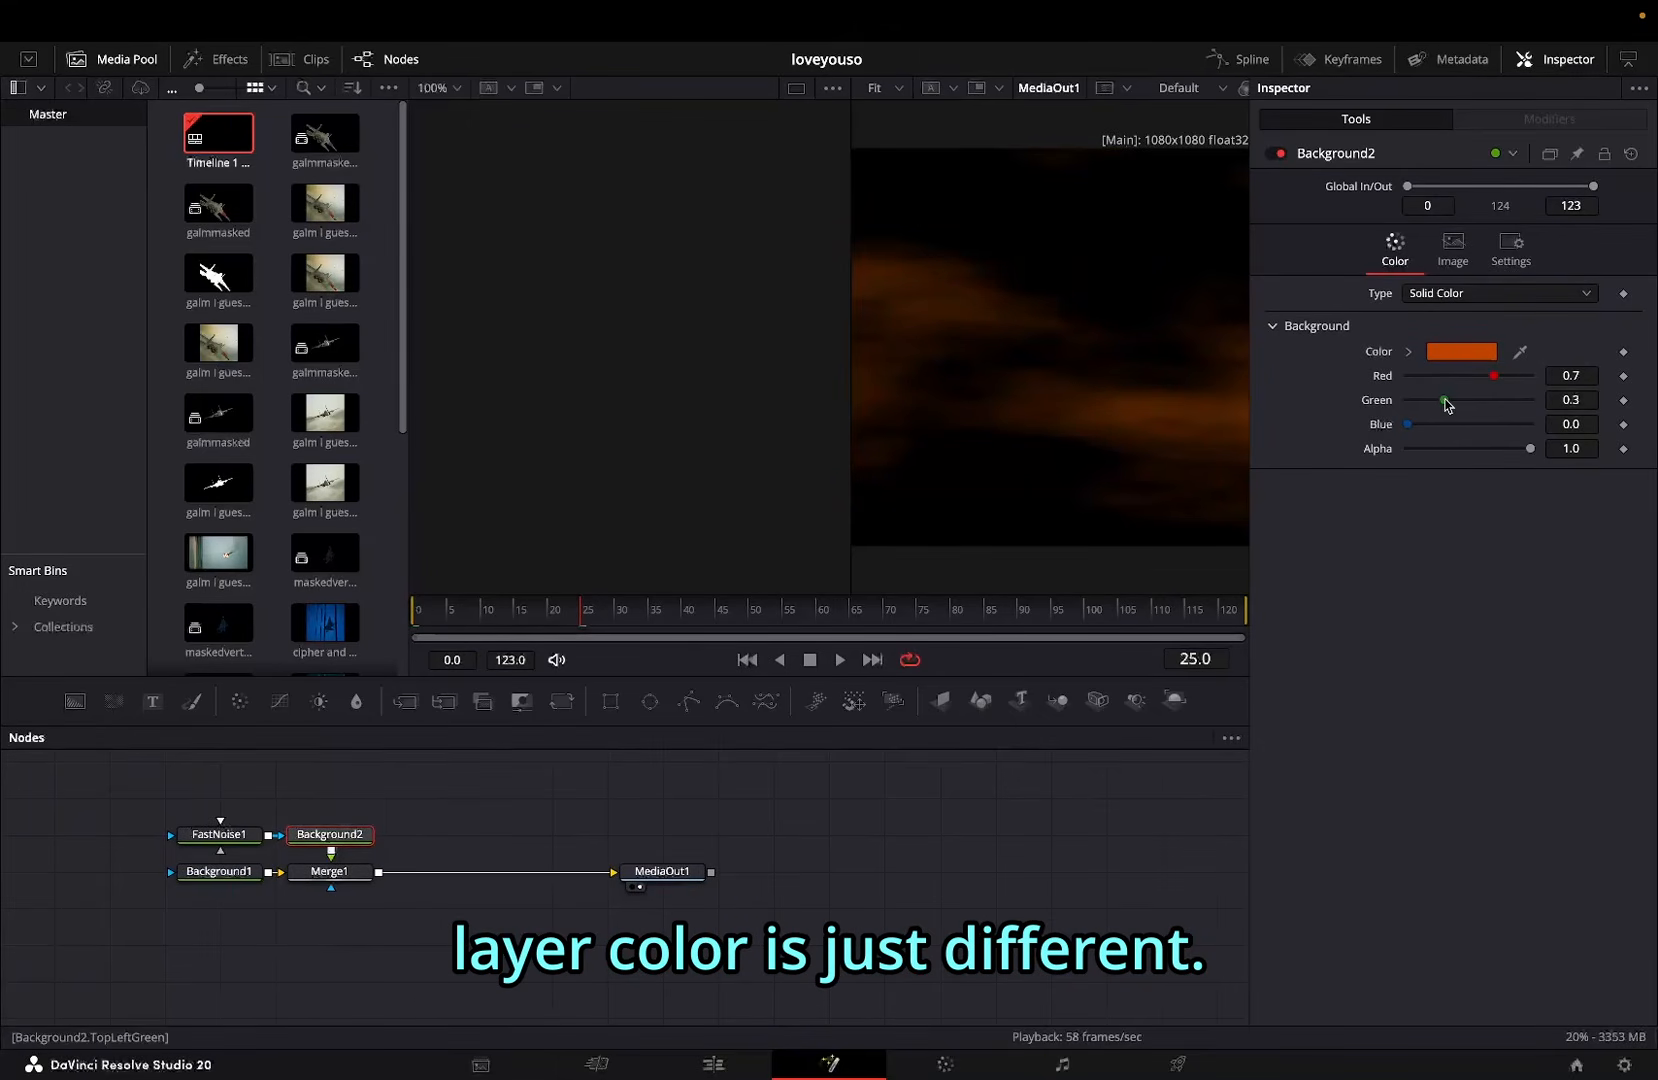
drag(1447, 403, 1467, 403)
key(ctrl+z)
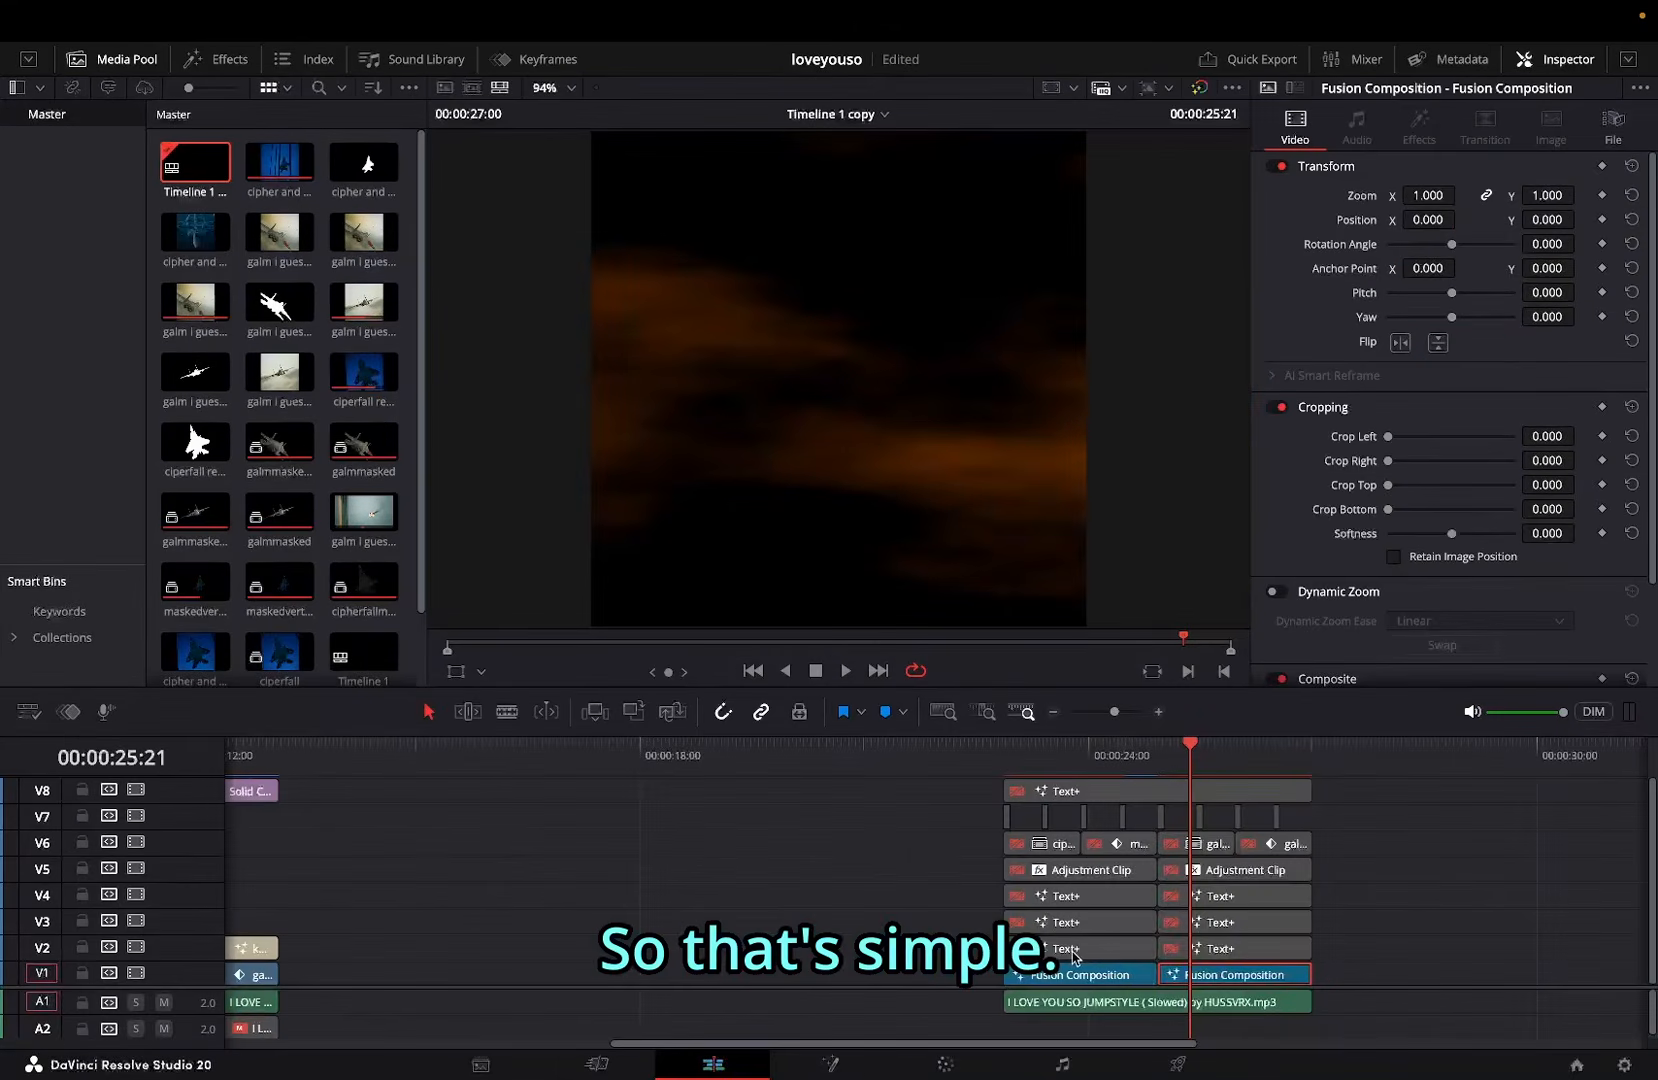
Step: Enable the duplicated Text+ clips on V2 to V4 for both characters
click(1078, 950)
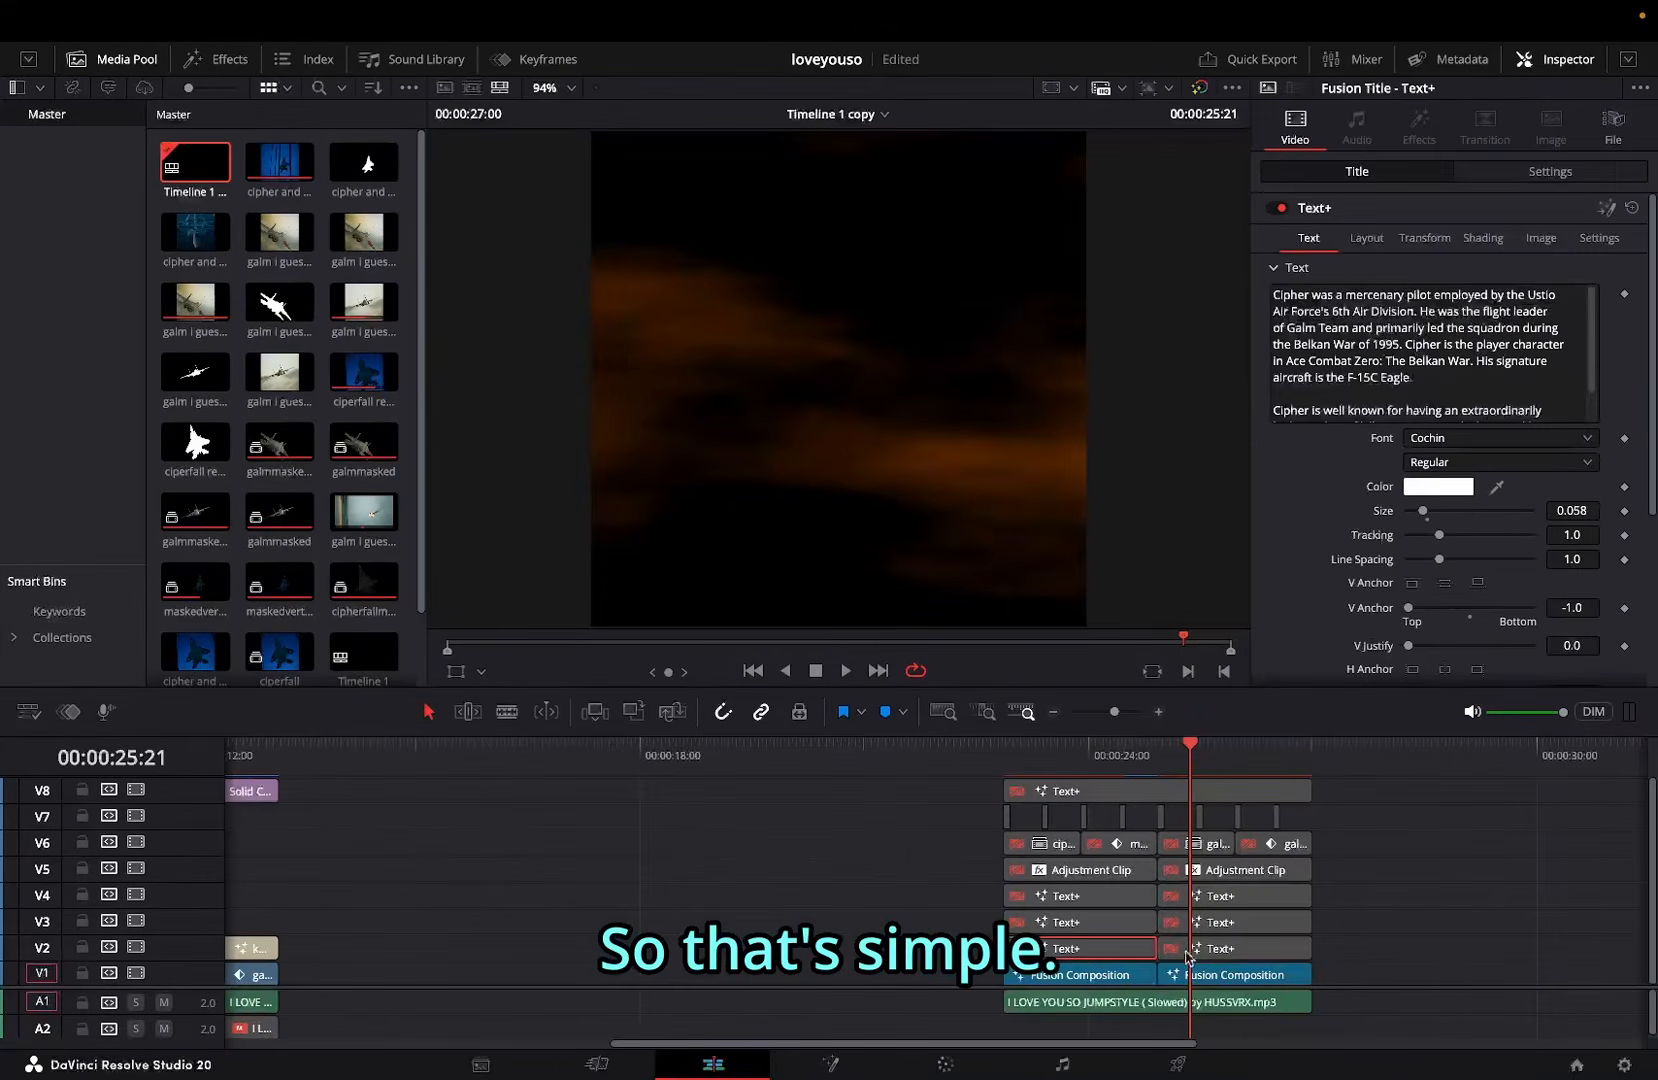
click(1172, 950)
click(1110, 901)
shift+click(1220, 947)
key(d)
click(1060, 890)
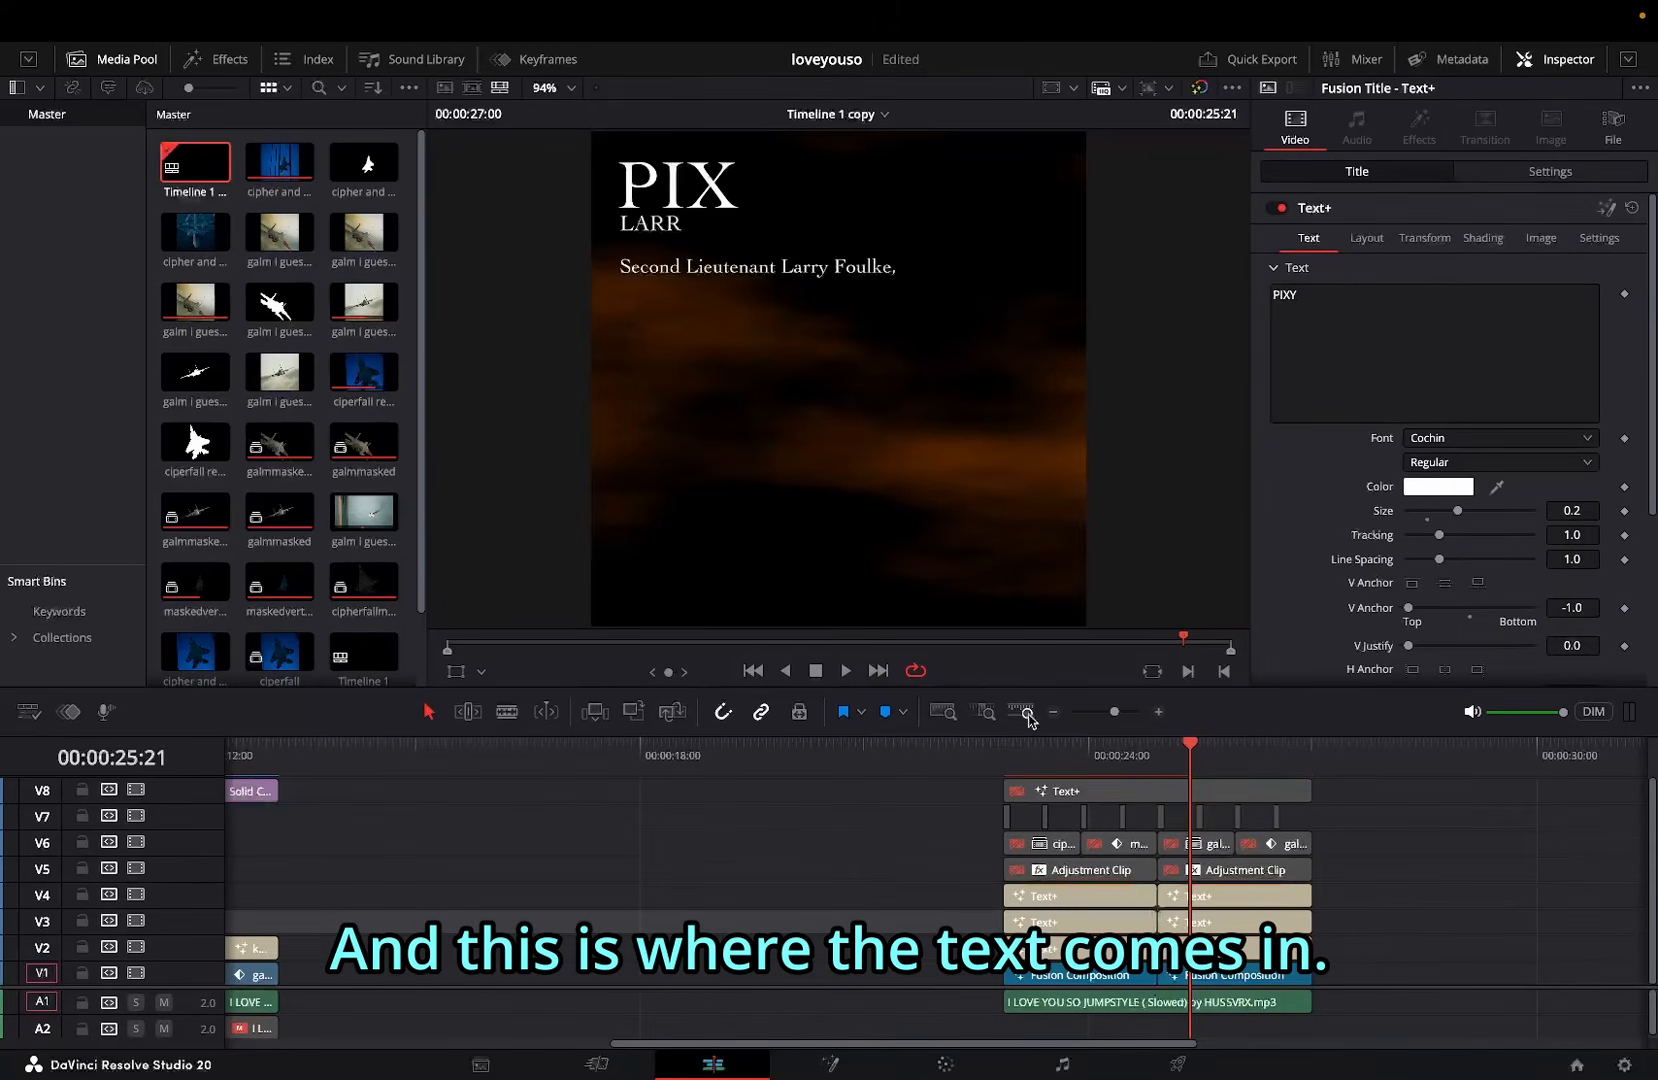
Step: Select the CIPHER title on V4 and play the duplicated section to examine the text animation
click(1041, 760)
click(1082, 899)
key(space)
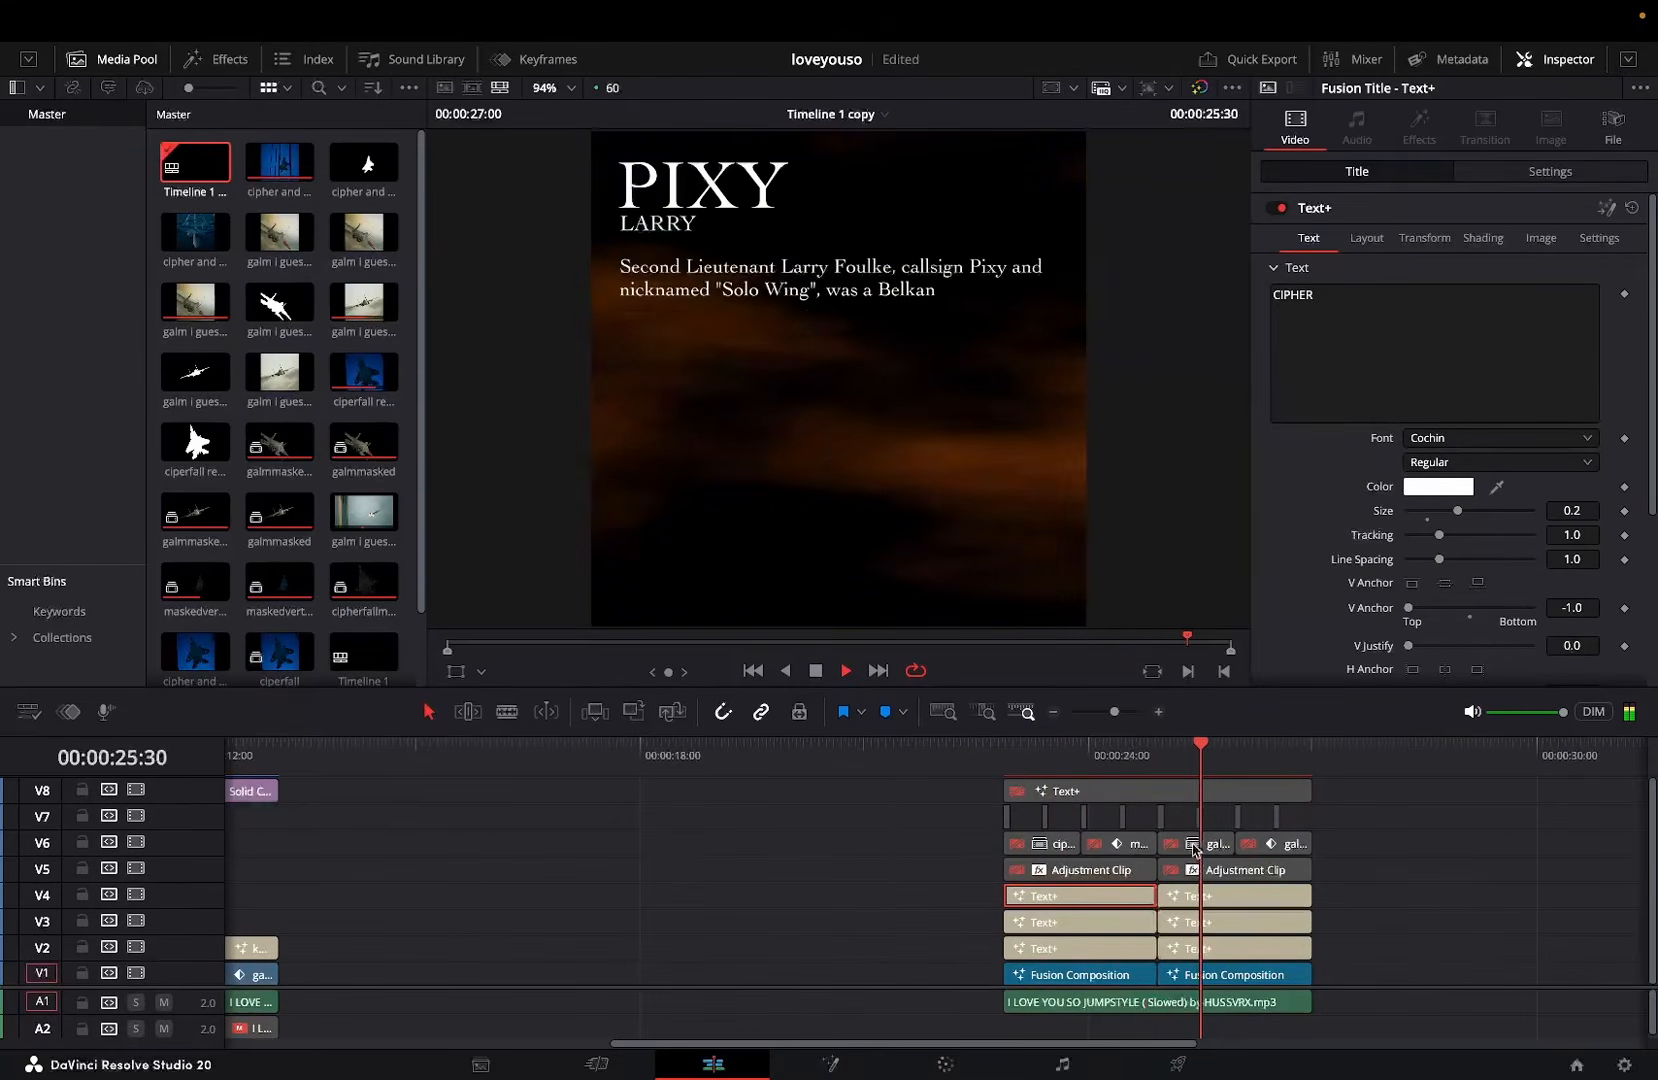
Step: Disable the Pixy title and subtitle clips on V4 and V3 and go to the start of the V2 body text
key(space)
click(1231, 955)
click(1206, 892)
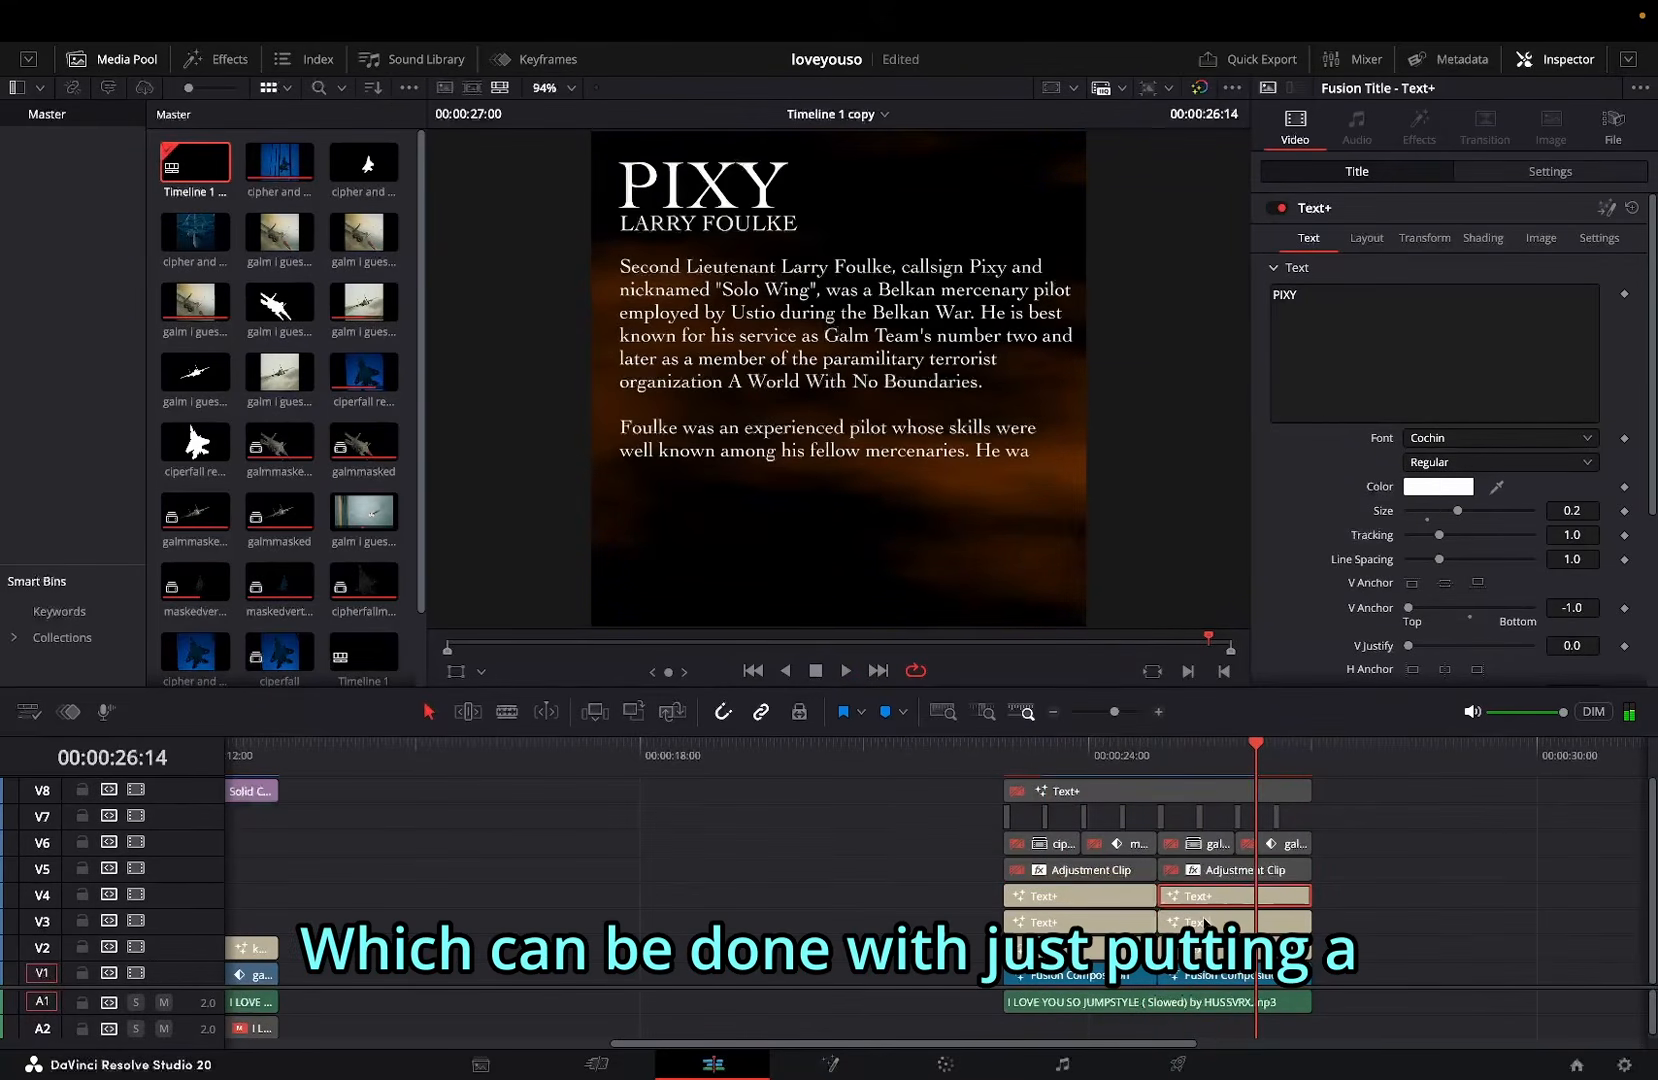
key(d)
click(1208, 921)
key(d)
click(1210, 947)
key(Up)
Step: Scrub through the Pixy body text on V2 to examine how its Write On keyframes change from start to end
scroll(1372, 569, down, 4)
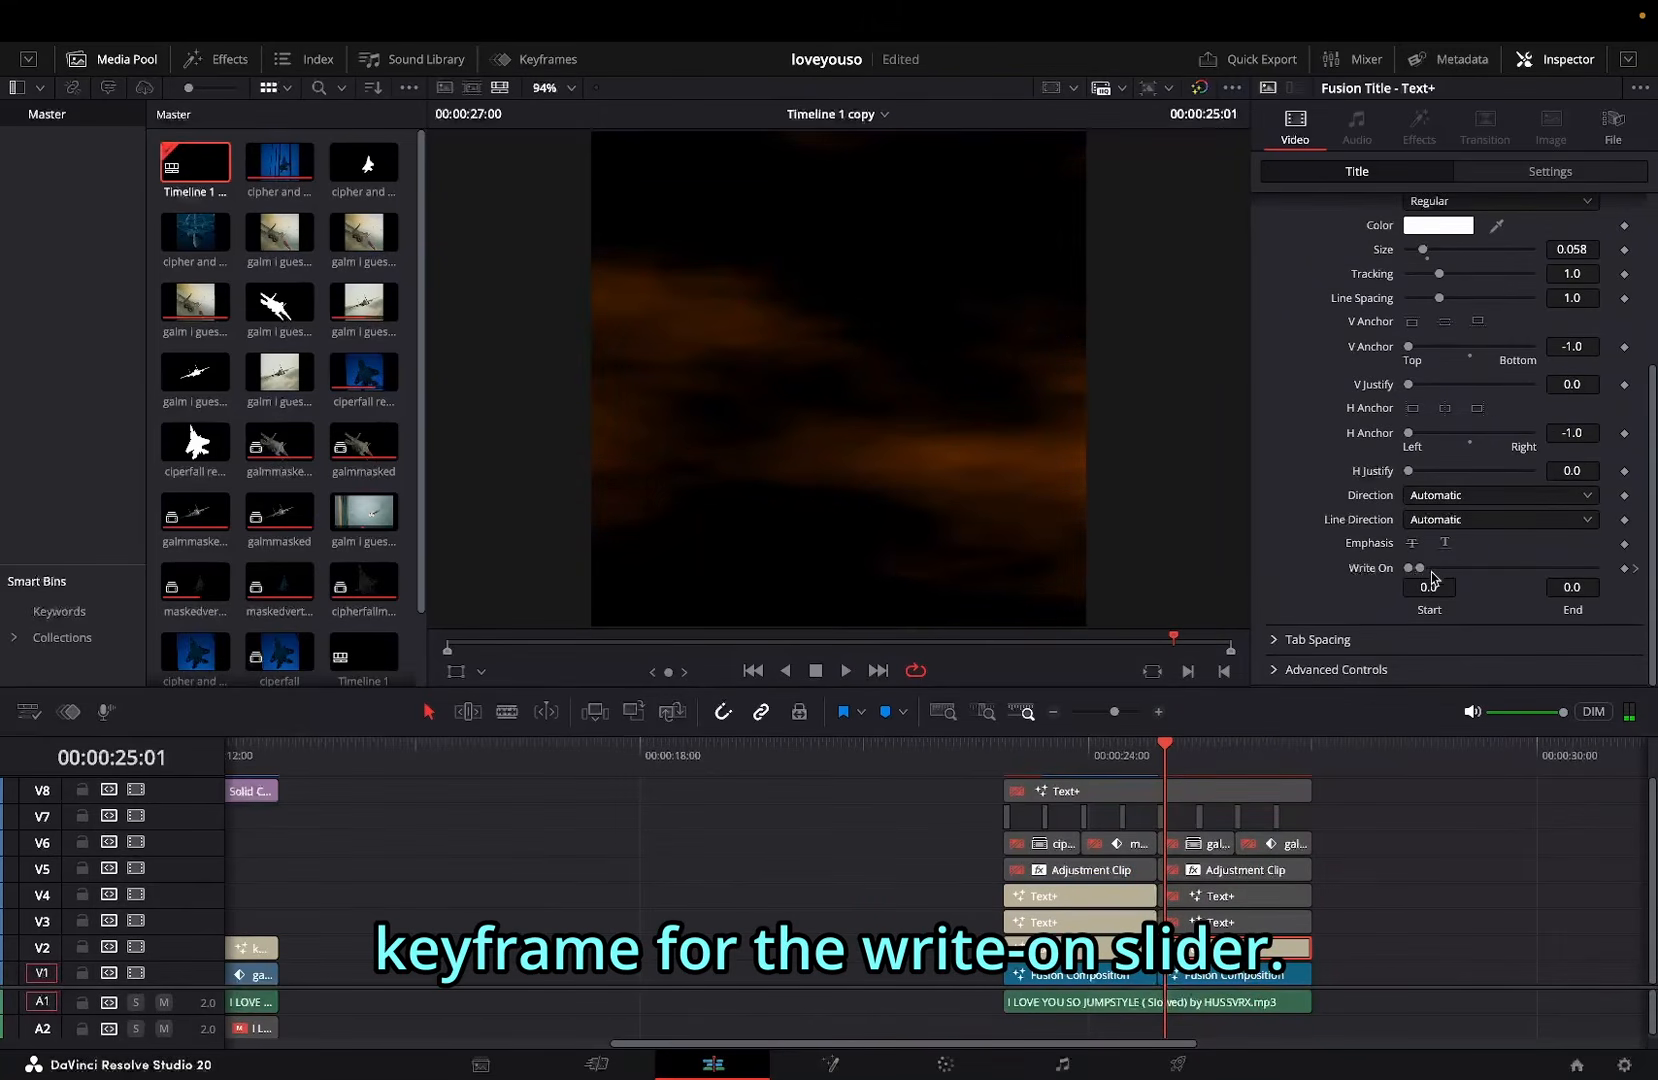
mouse_move(1423, 572)
mouse_down()
mouse_move(1451, 566)
mouse_move(1439, 578)
mouse_up()
drag(1165, 747, 1307, 740)
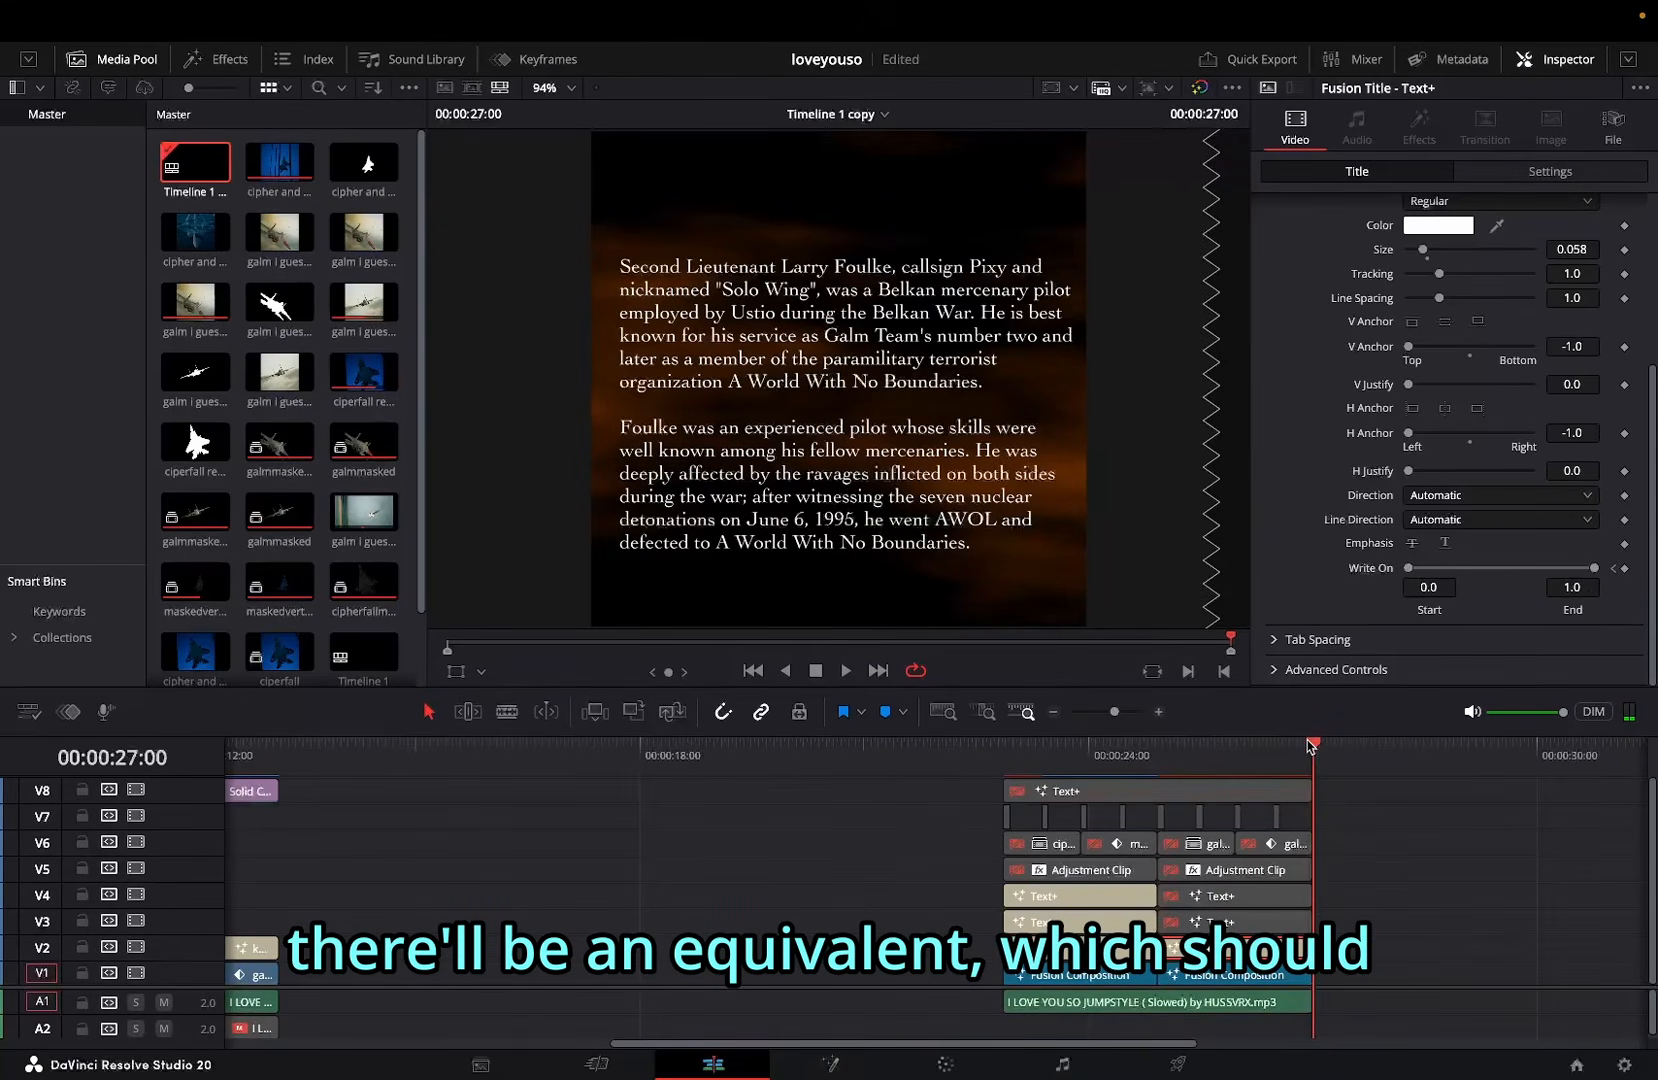
drag(1157, 760, 1236, 757)
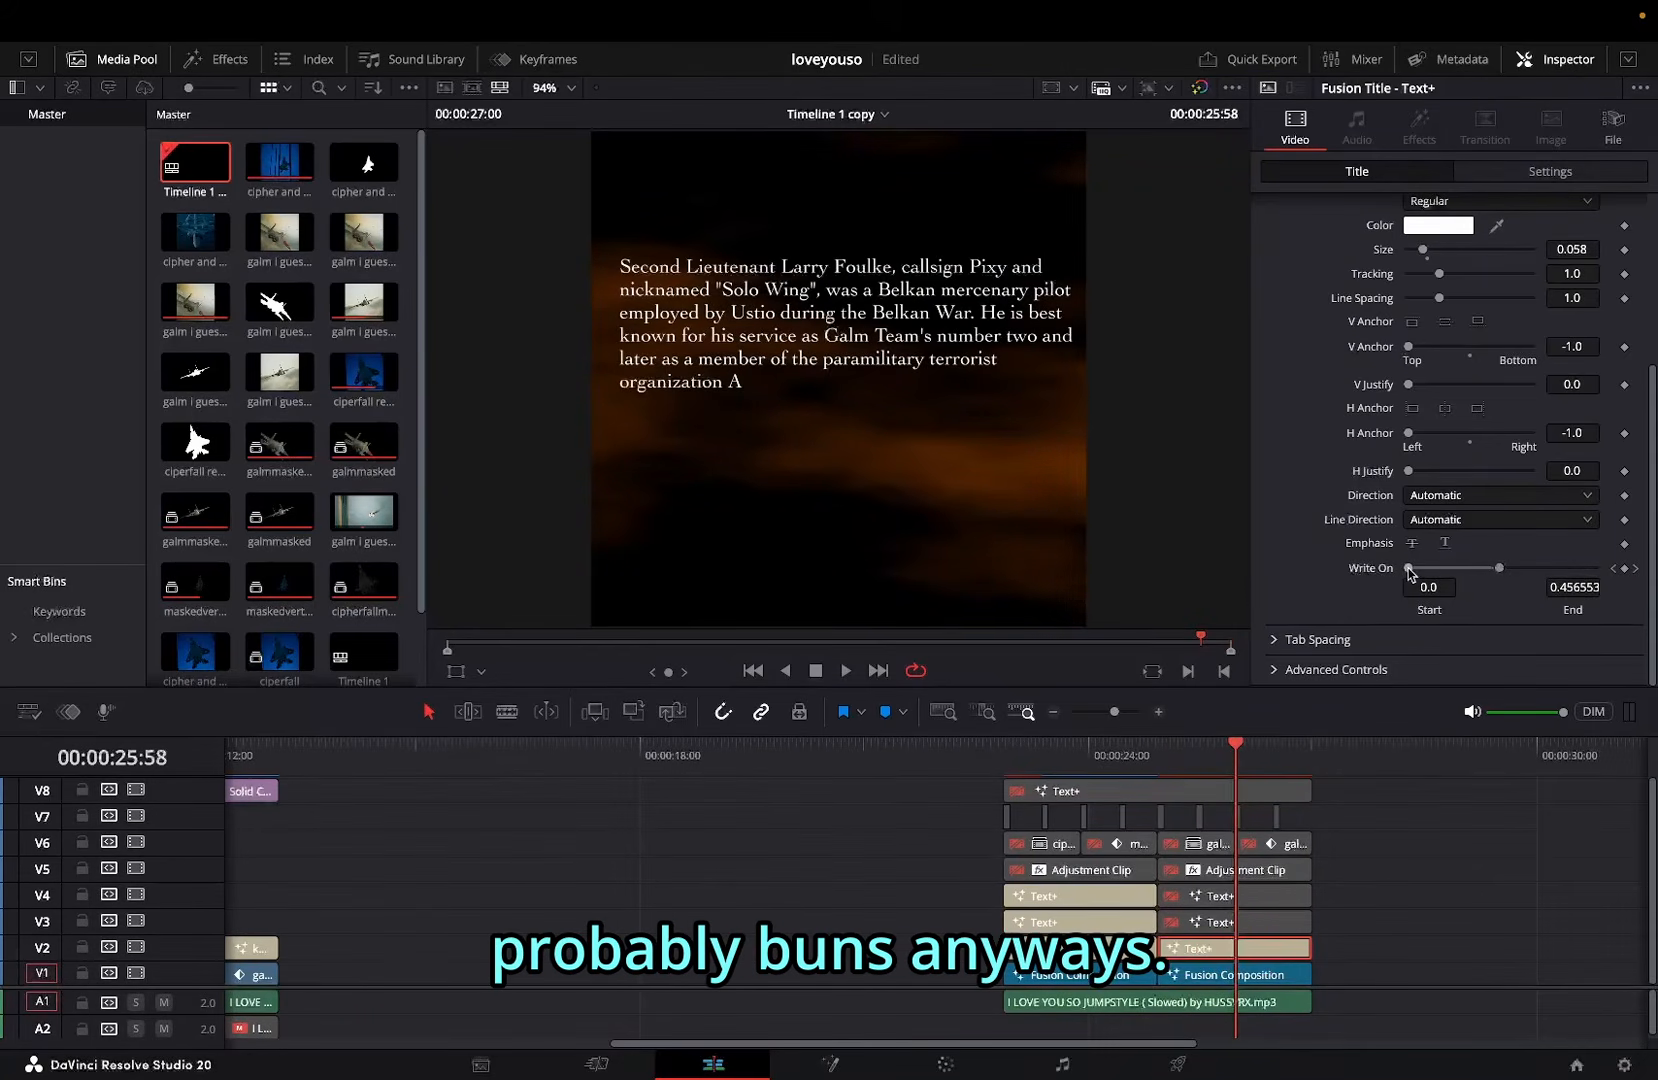
click(1159, 766)
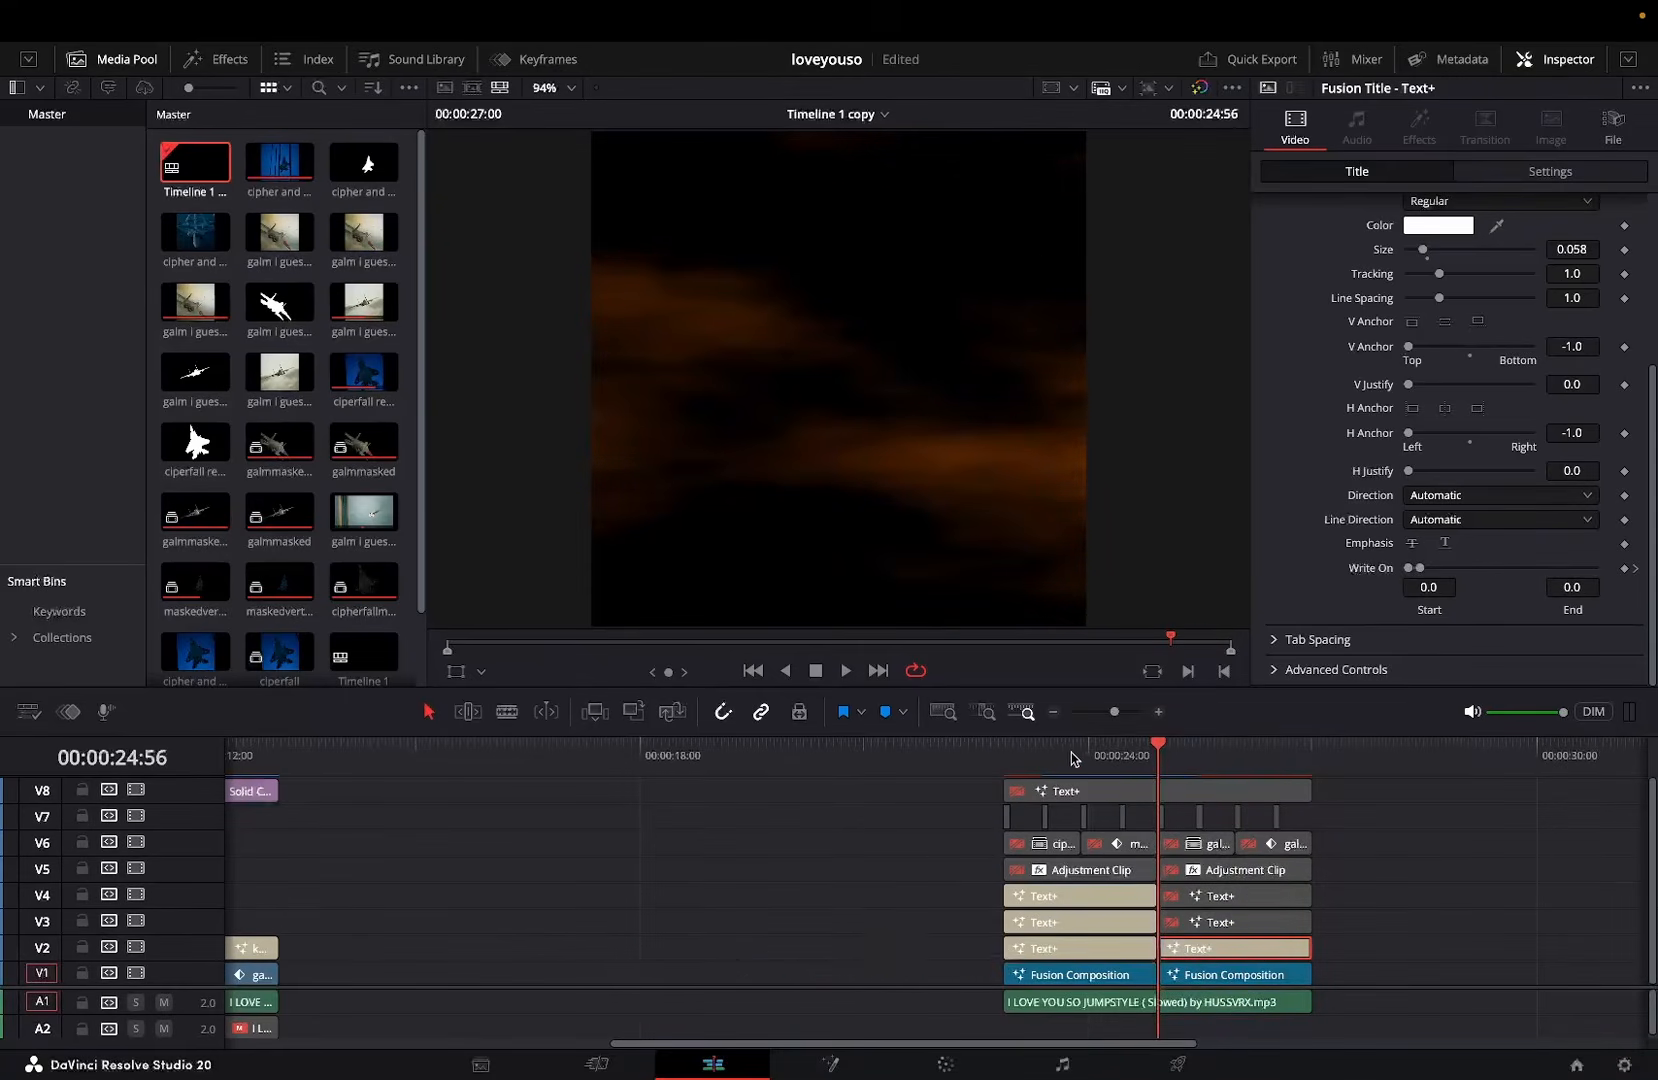
click(1004, 760)
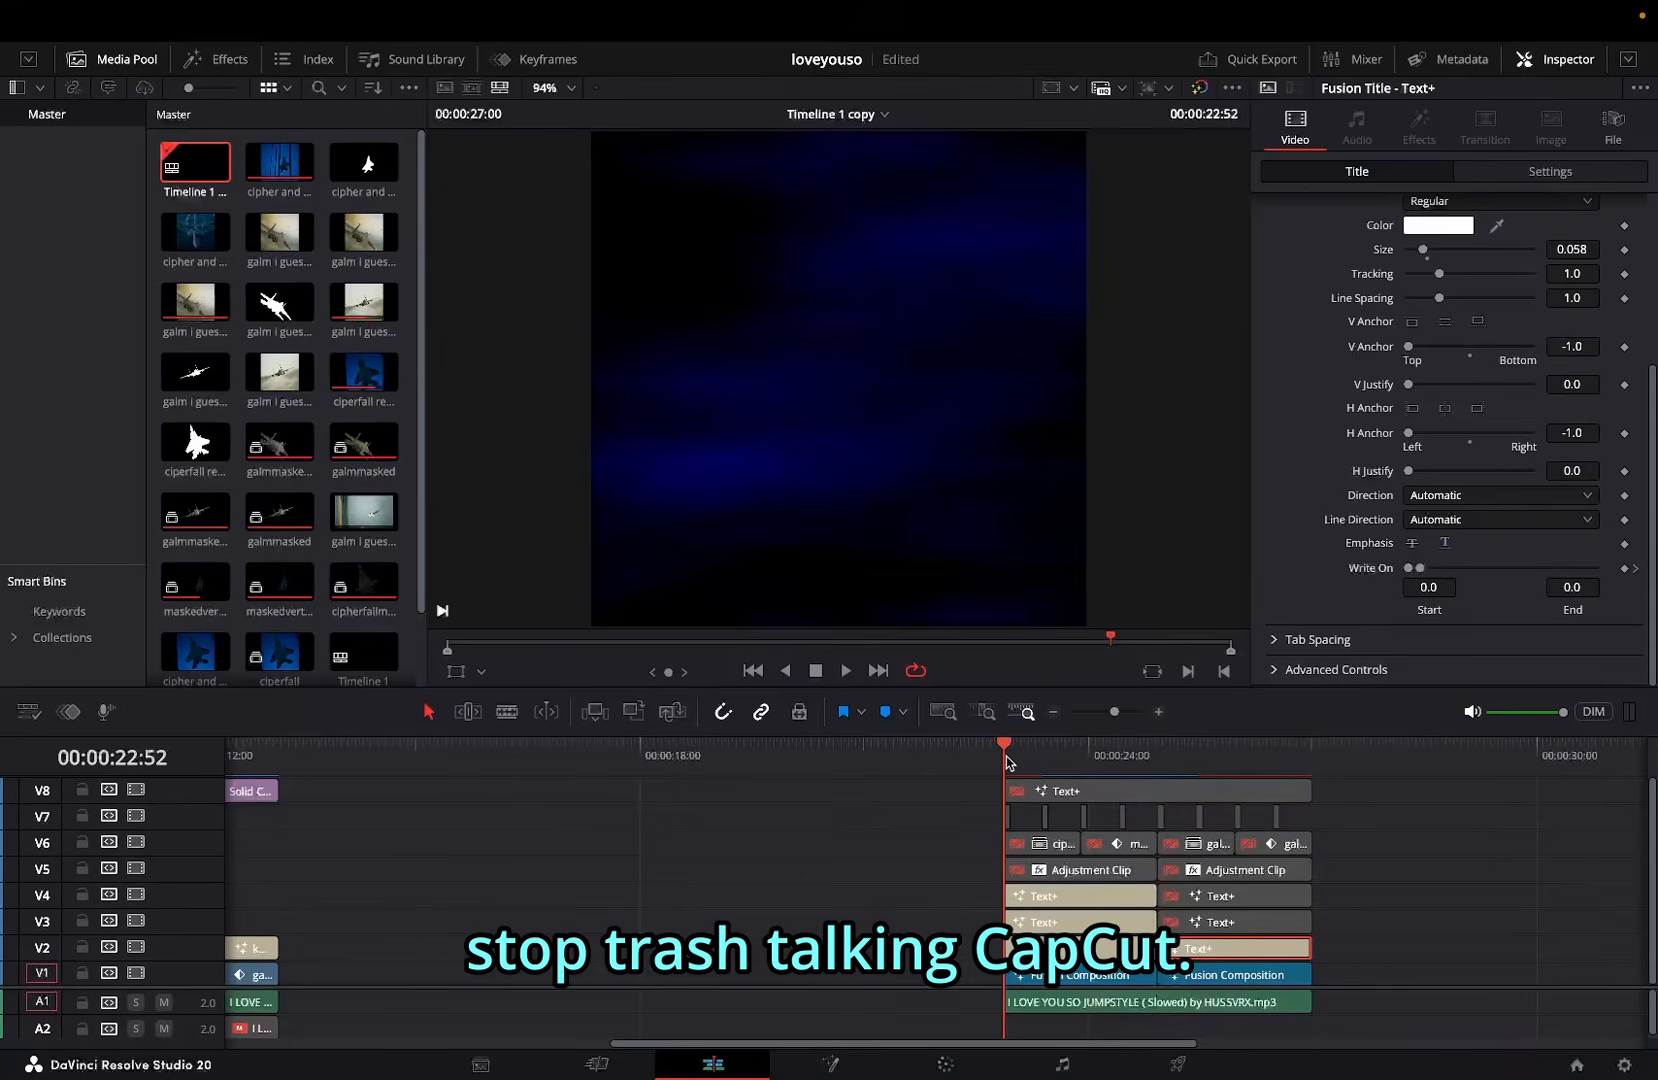
Step: Enable both duplicated adjustment clips on V5 and select the one over the Pixy section
click(1165, 758)
click(1200, 870)
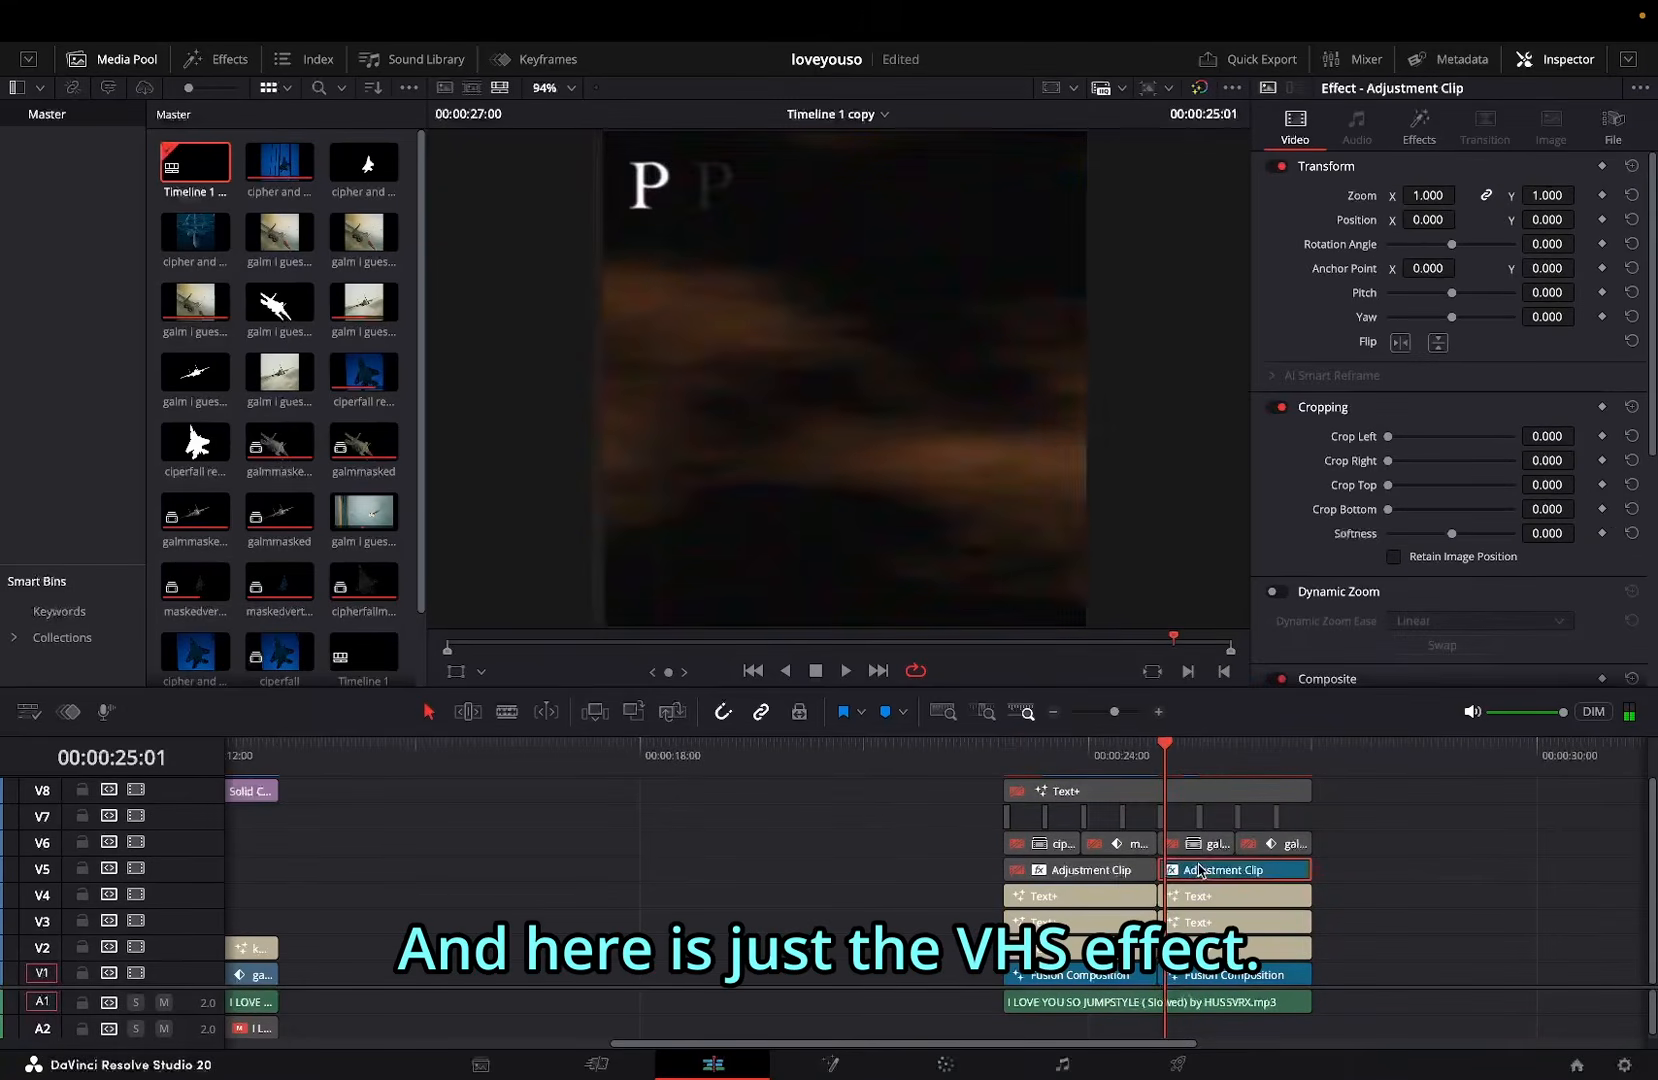
key(d)
click(1130, 872)
key(d)
click(1210, 872)
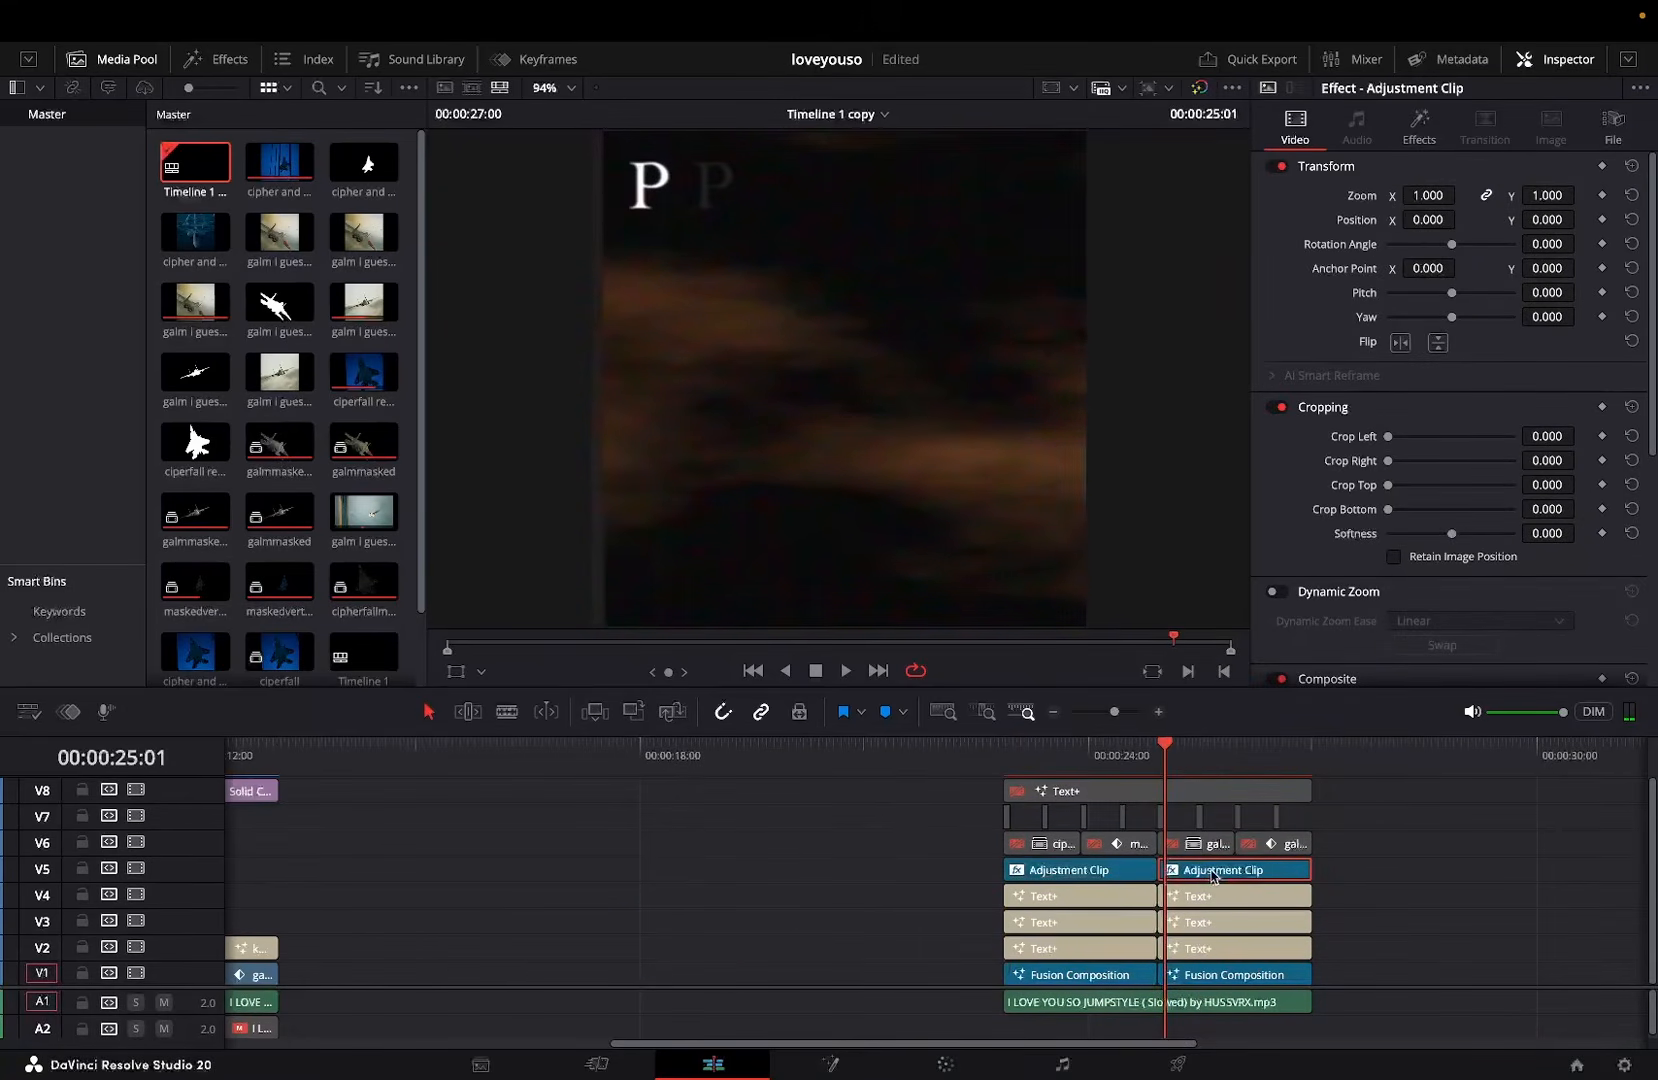
Step: Search the effects library for "ana" to find the Analog Damage effect
click(217, 60)
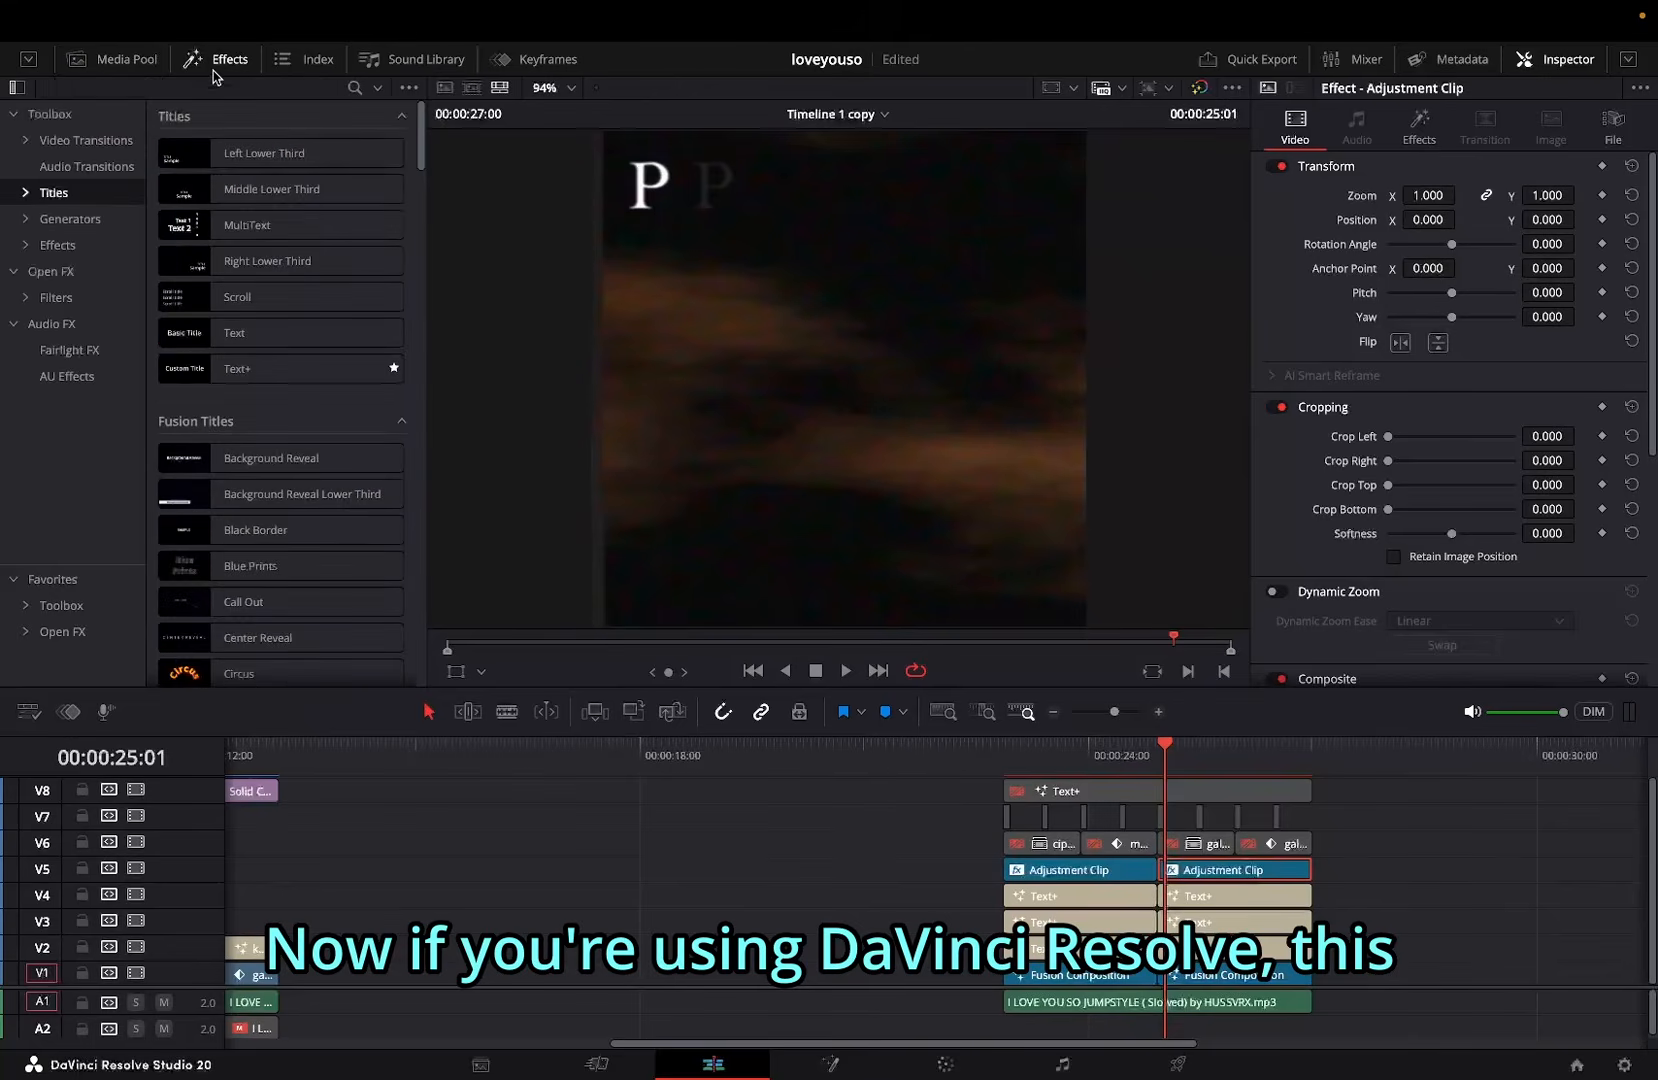
click(354, 88)
text(anag)
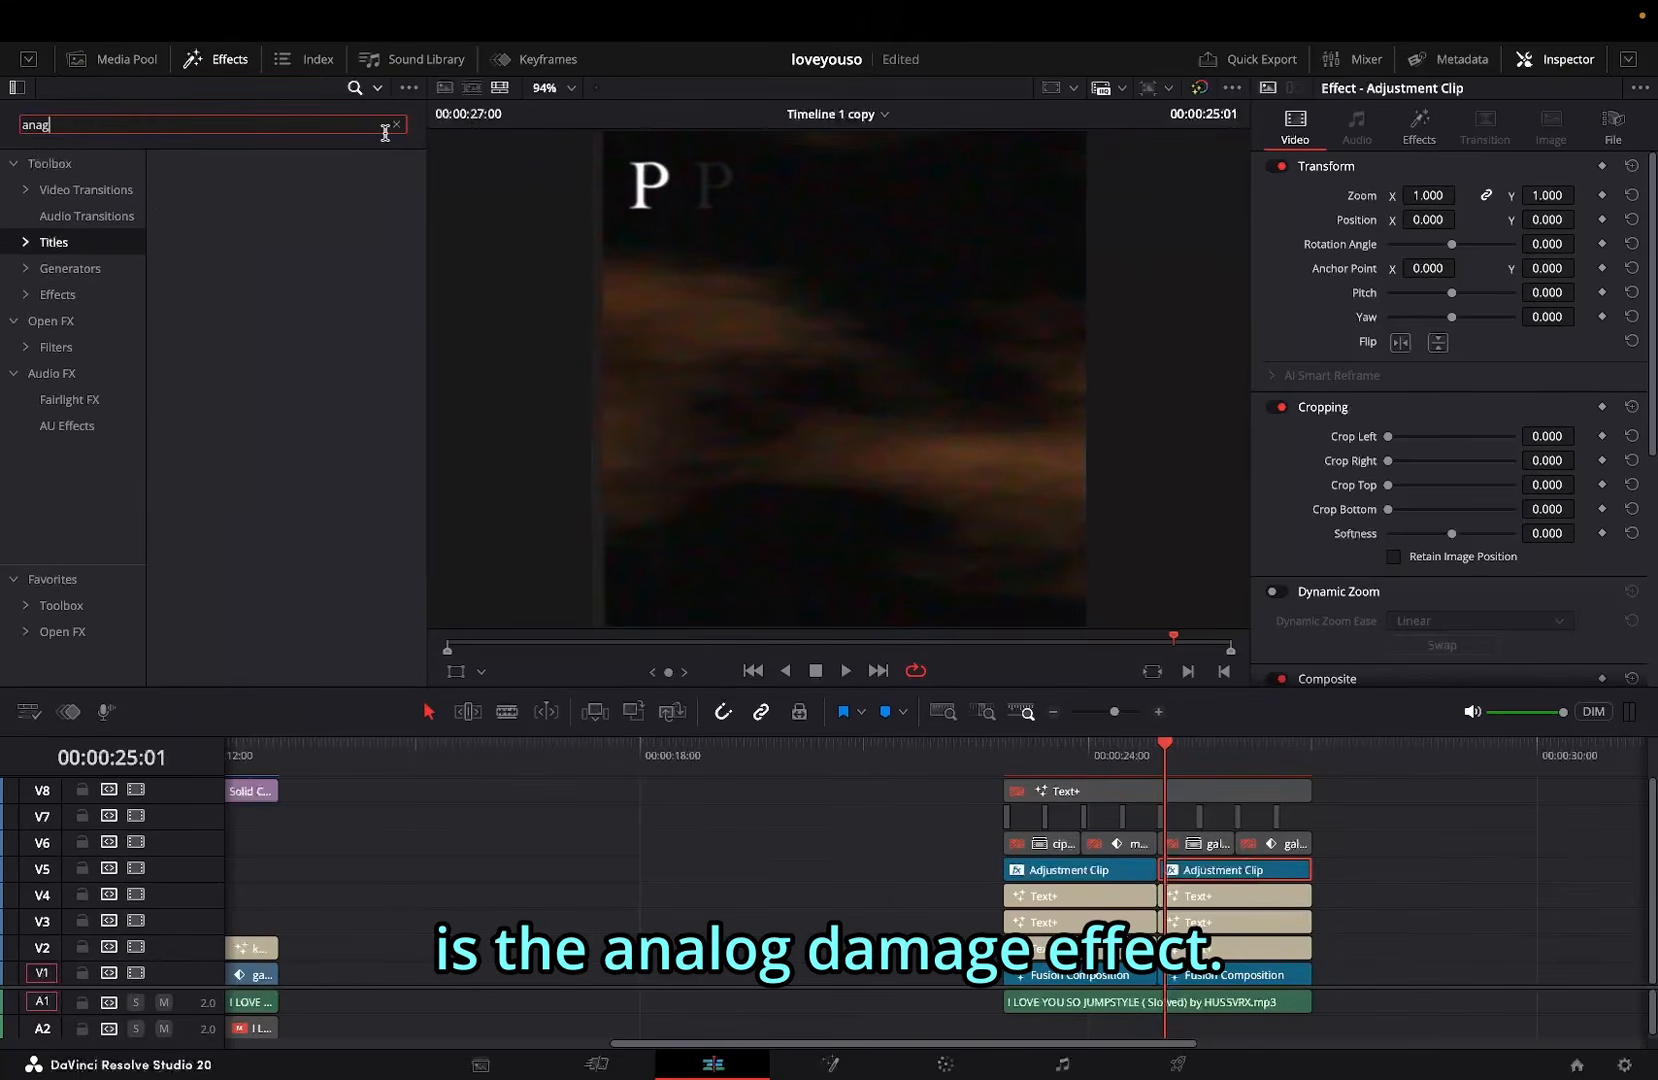
key(BackSpace)
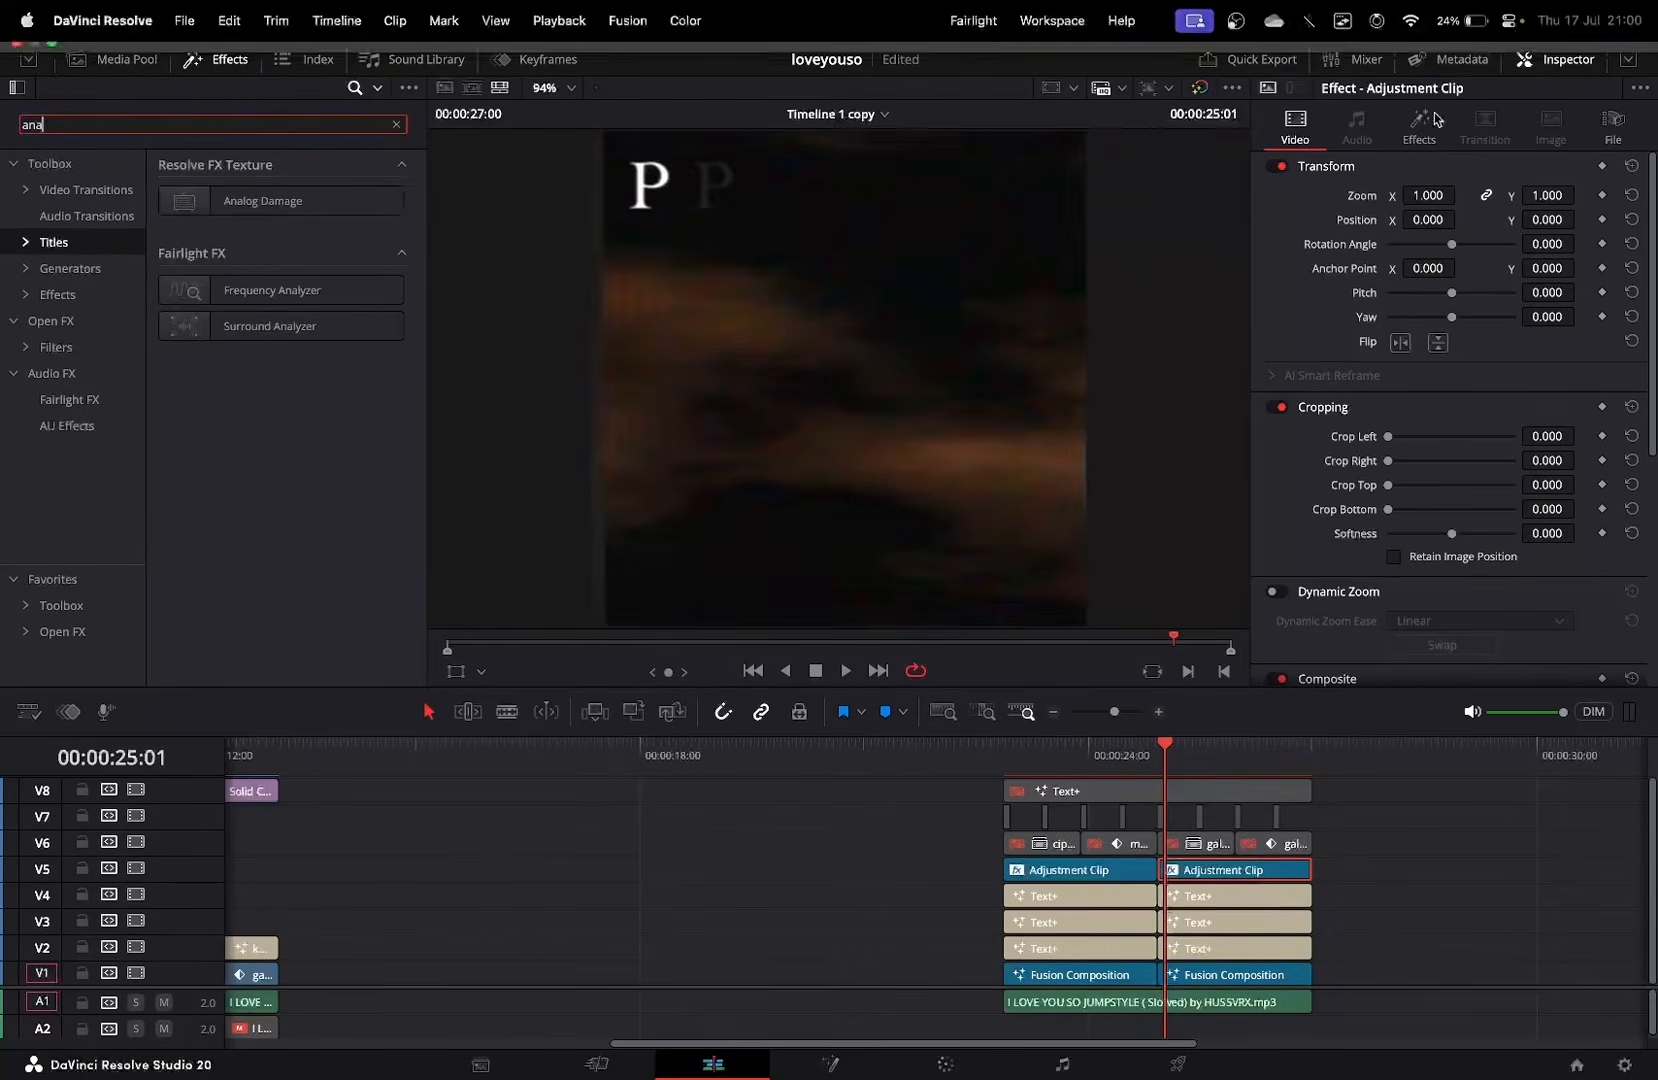
Step: Remove the existing effect from the Pixy adjustment clip and apply Analog Damage with the Old VHS preset
click(1432, 122)
click(1594, 208)
drag(344, 198, 1212, 876)
click(1438, 240)
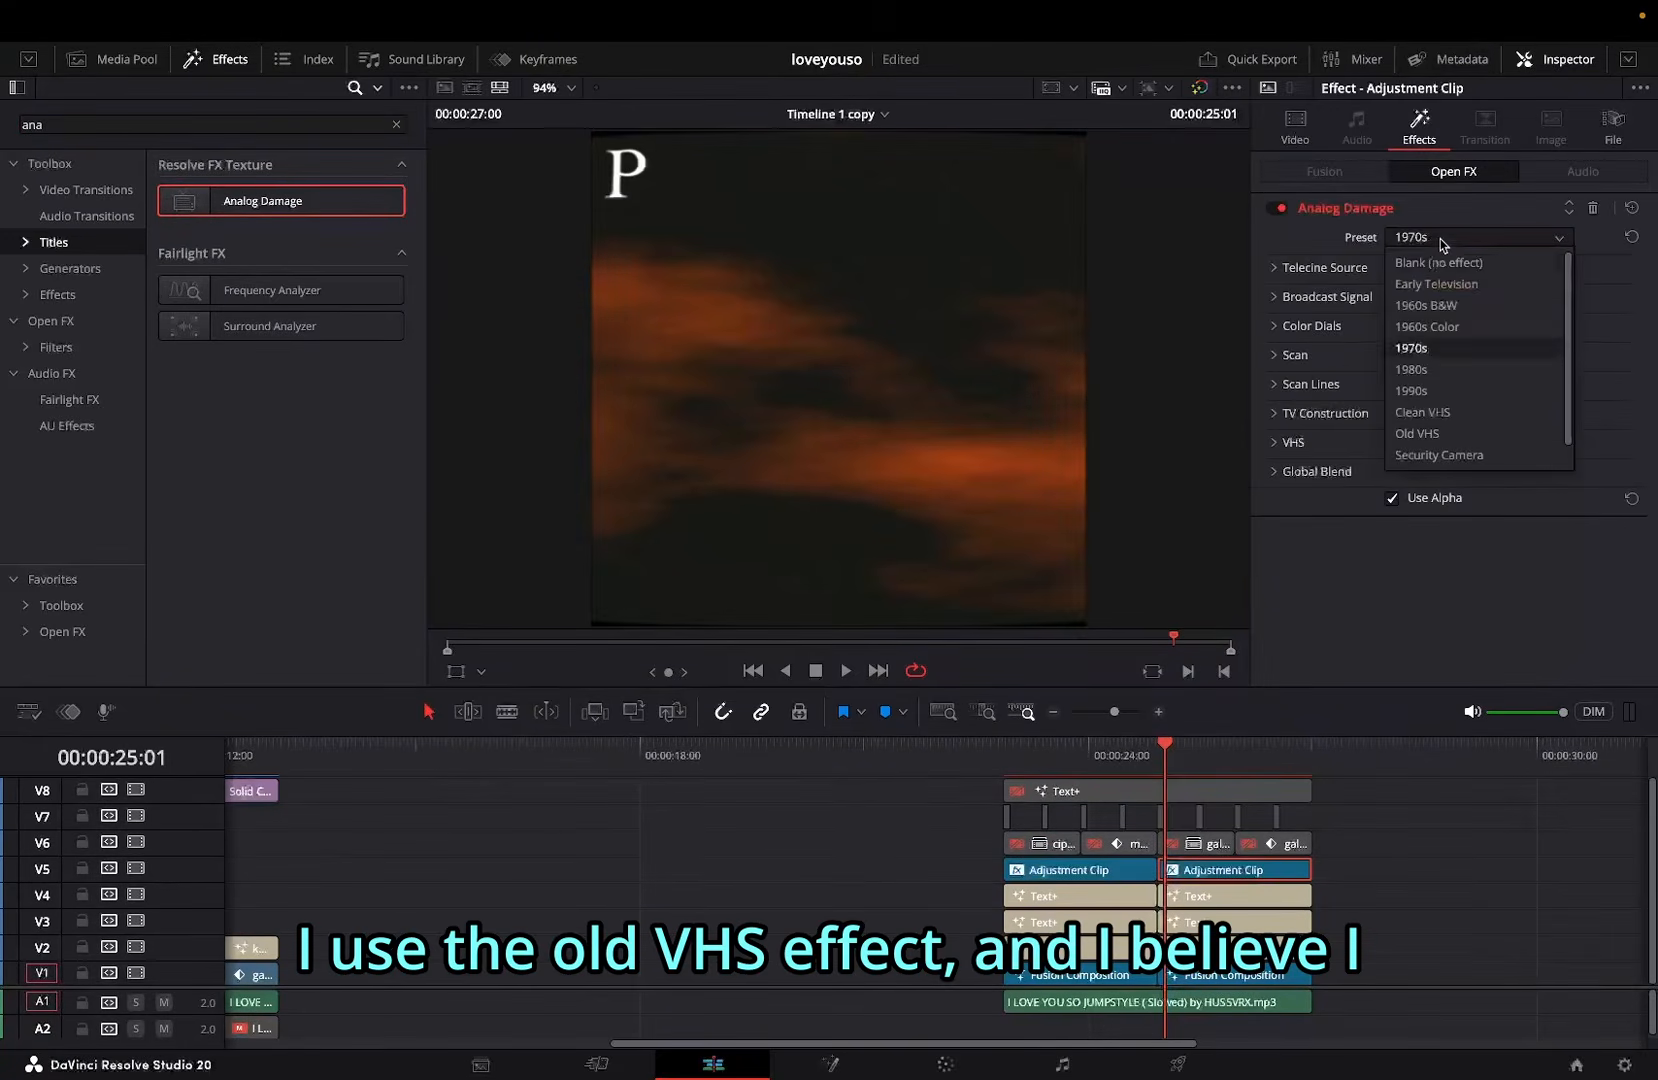
click(1434, 436)
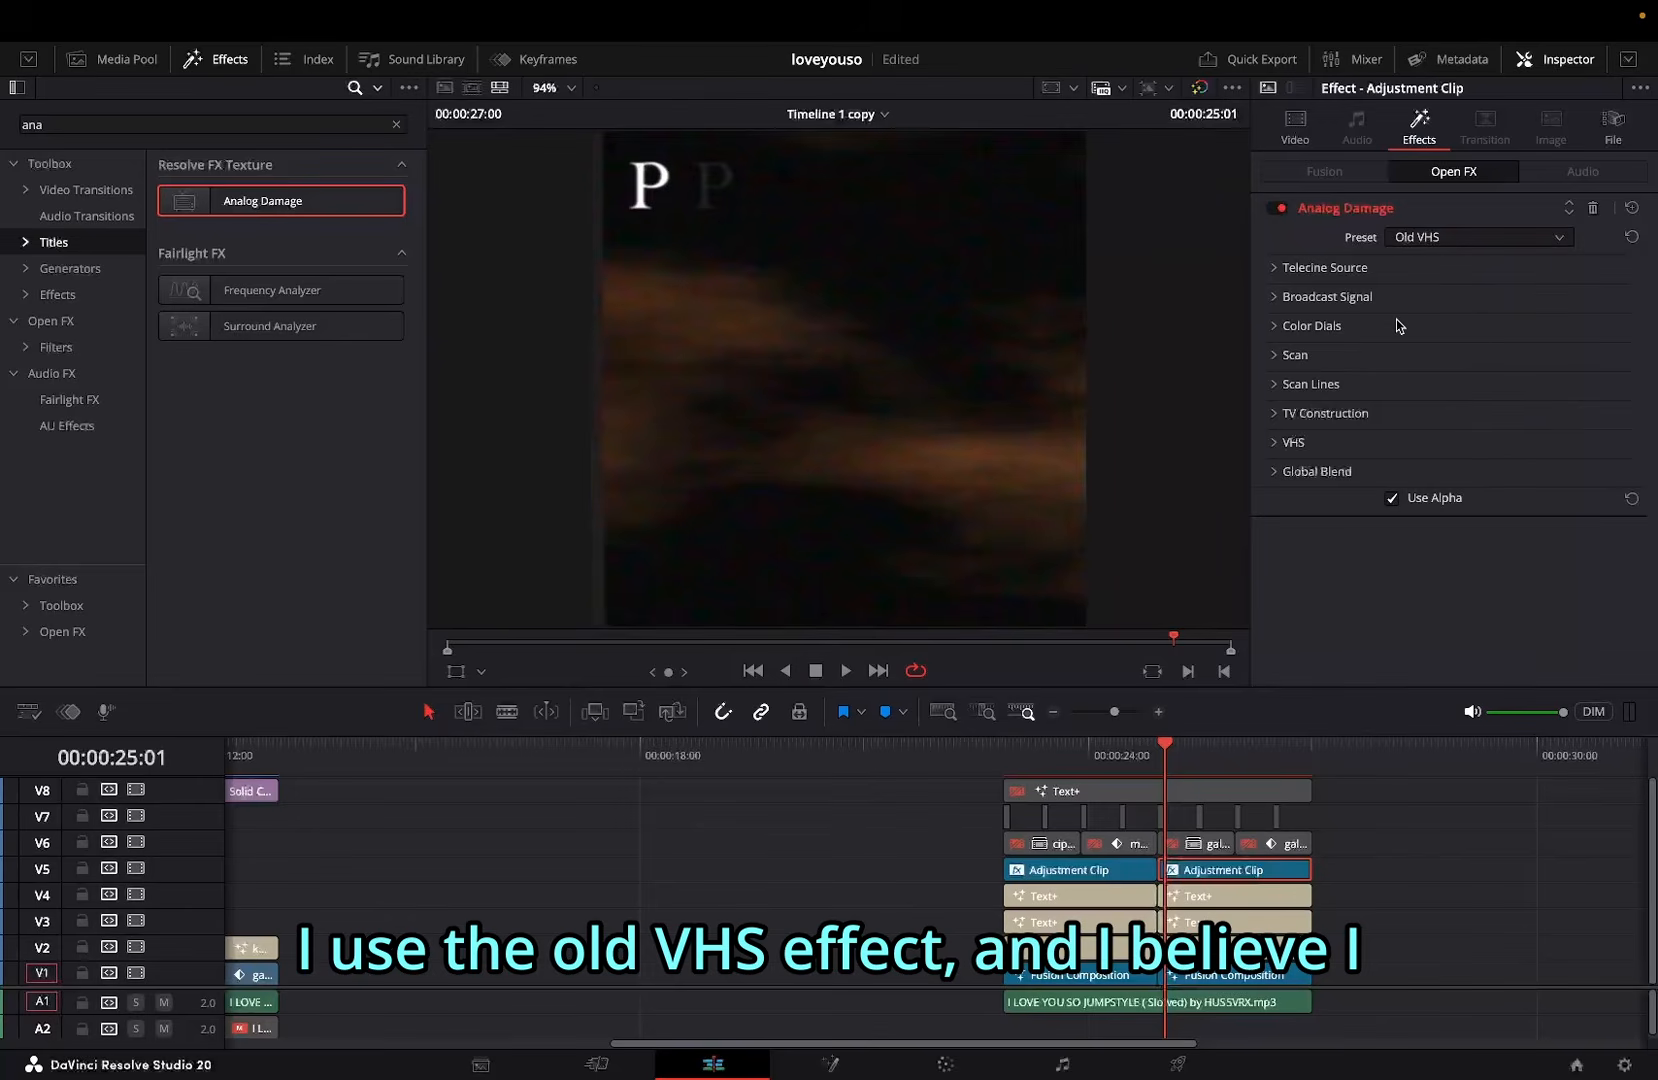
Step: Play the Pixy section and select the V5 adjustment clips to examine the Analog Damage look
click(1137, 873)
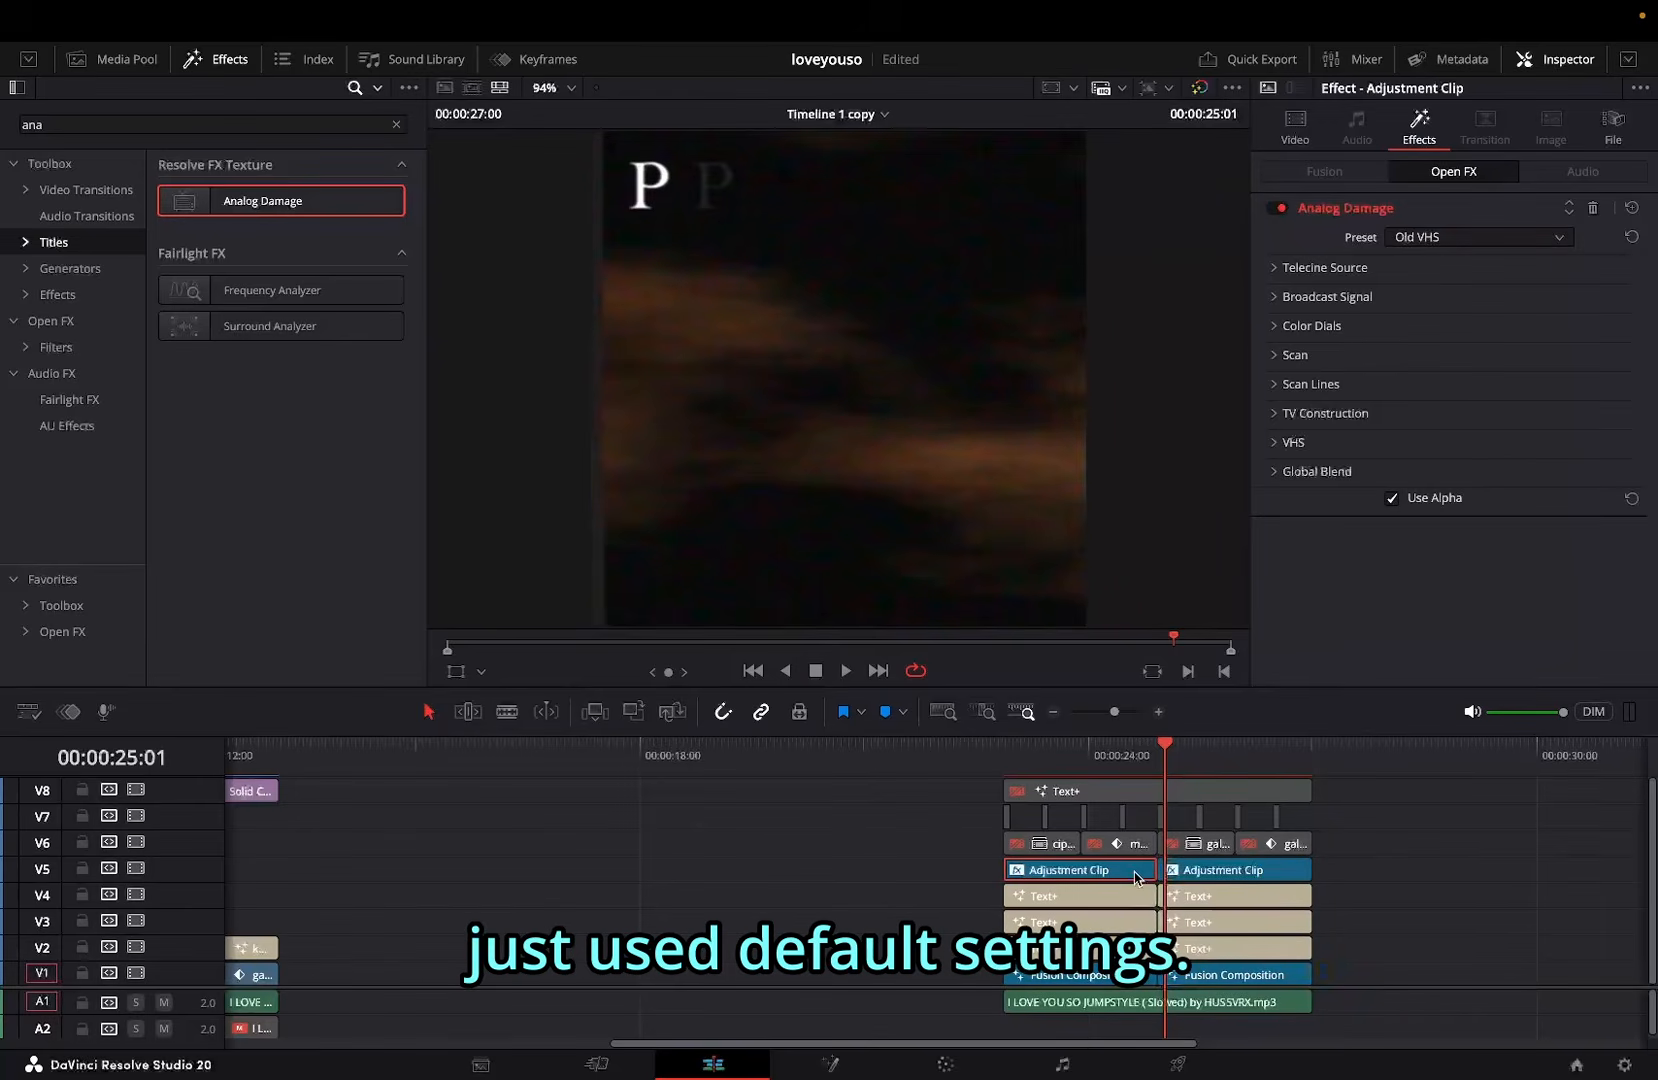
click(1175, 870)
drag(1164, 768, 1154, 764)
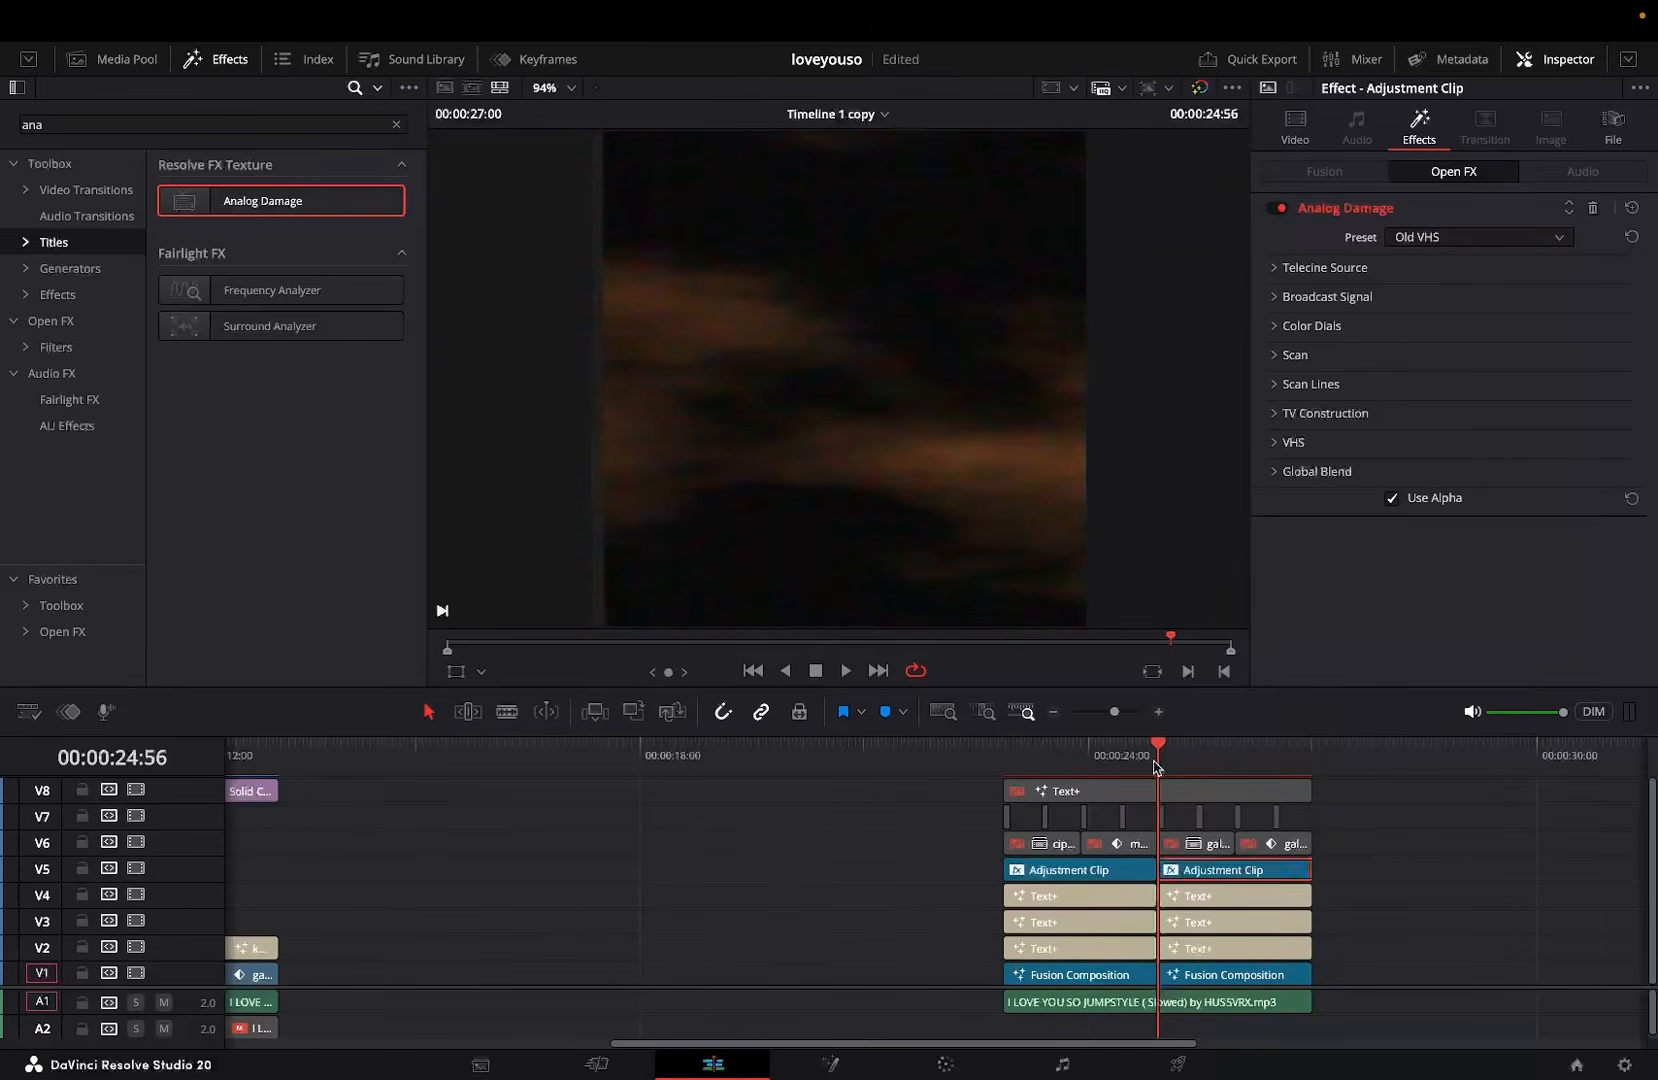
key(End)
click(1197, 759)
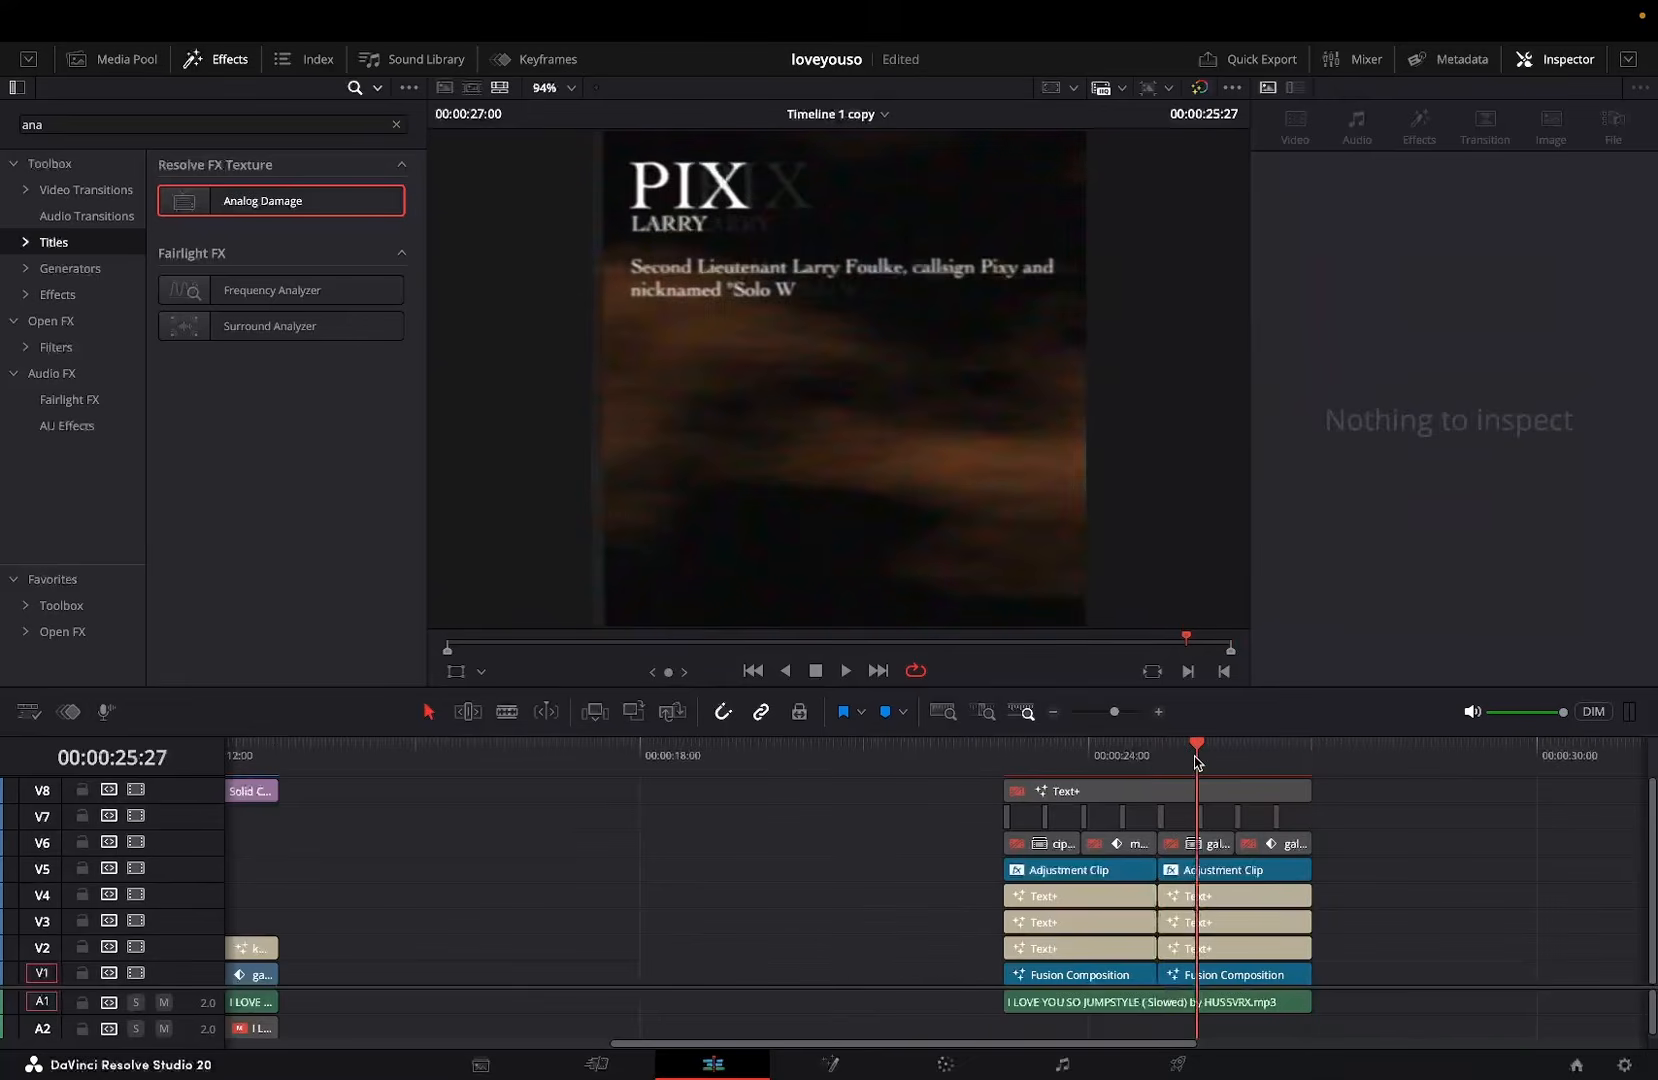
click(1226, 866)
key(space)
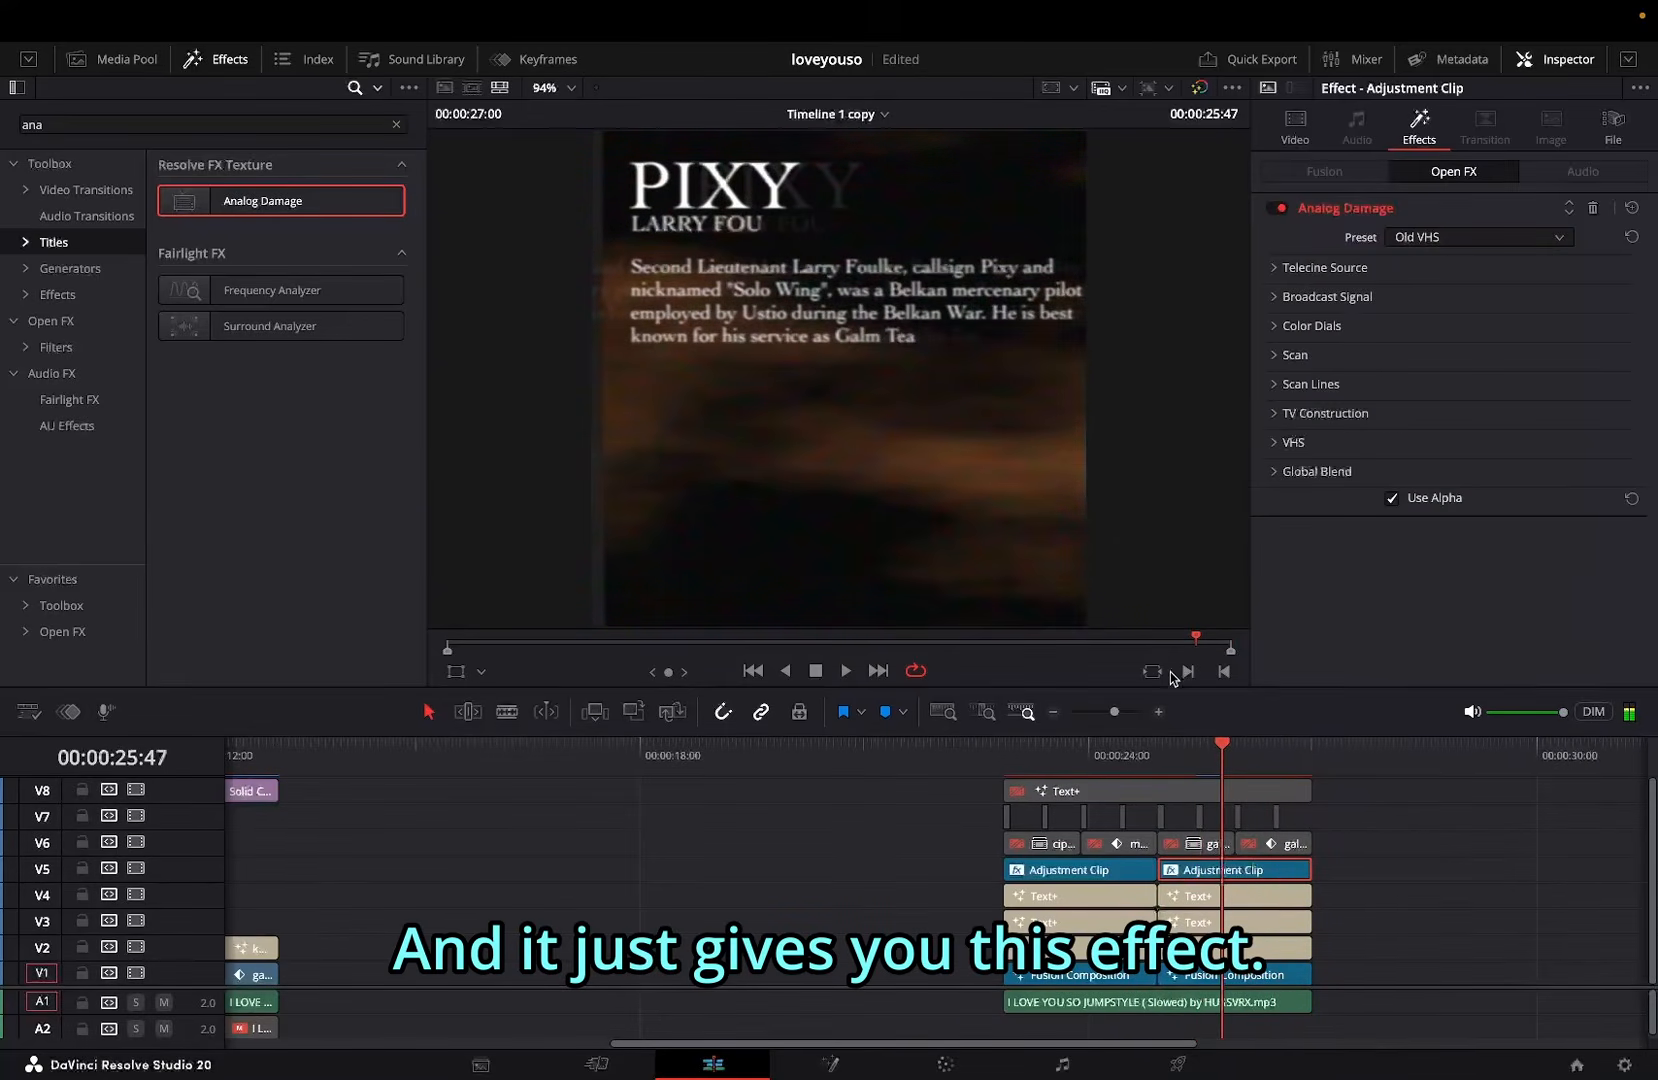
super+click(1135, 878)
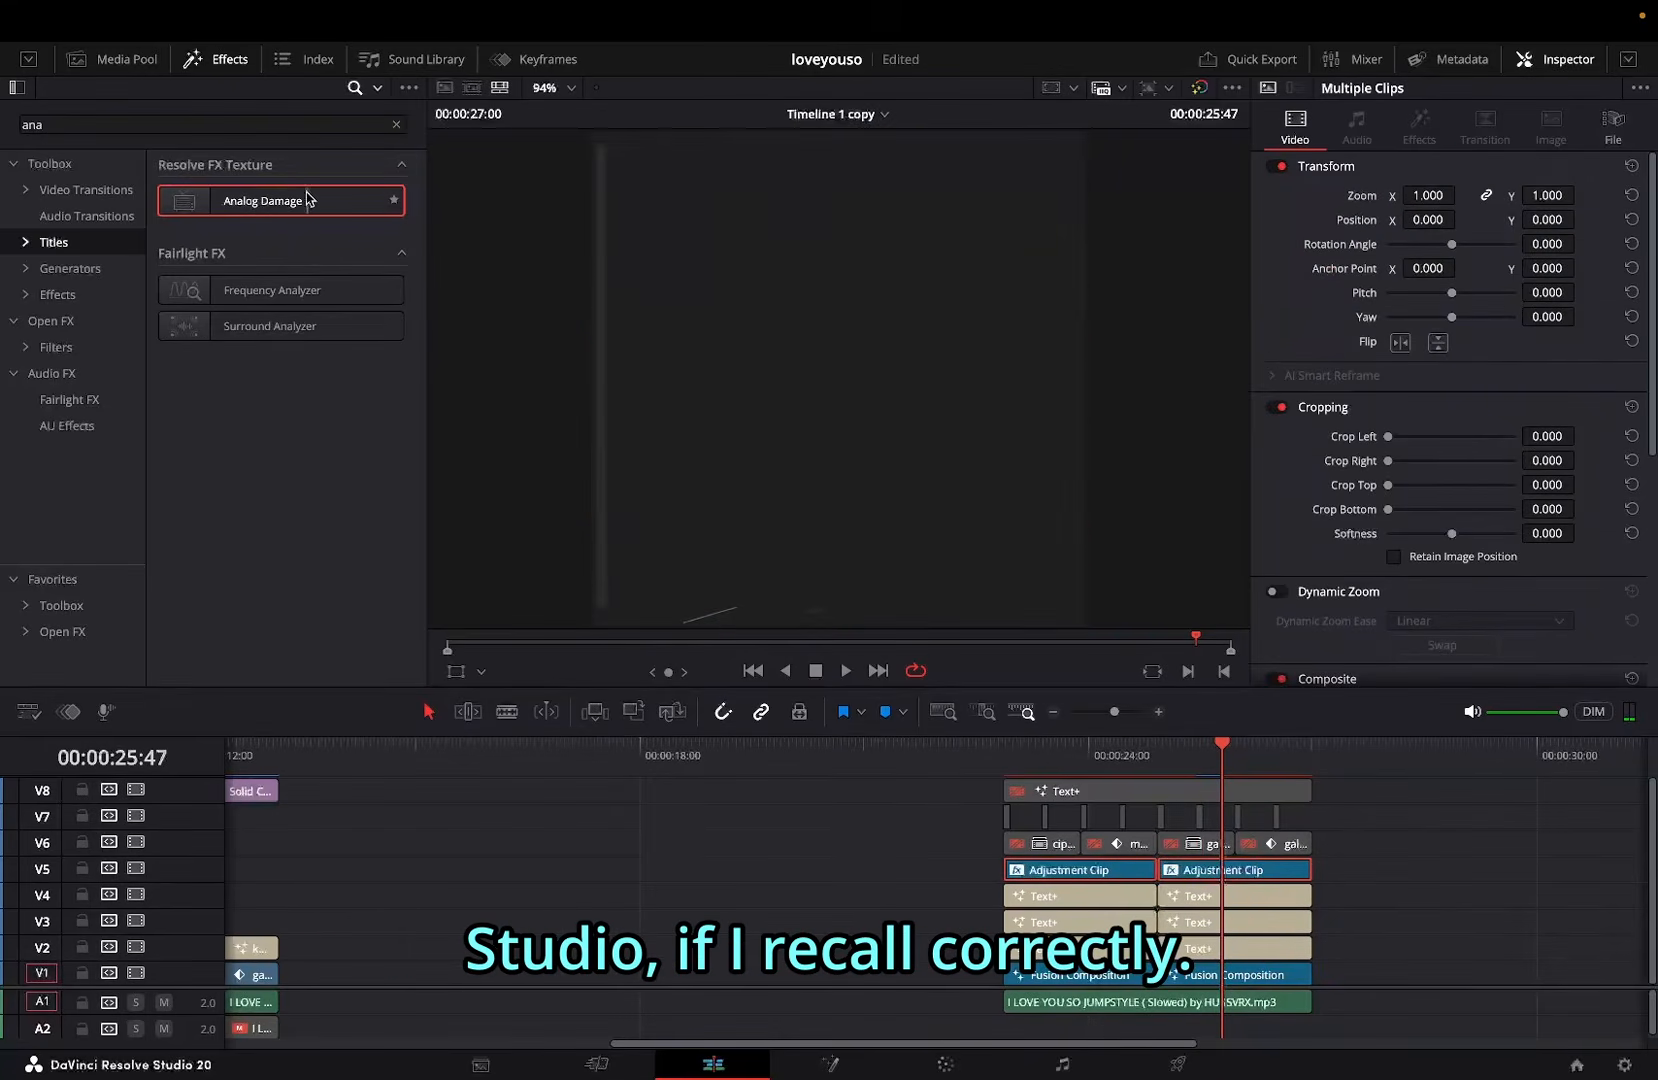
Step: Move all duplicated clips above the V5 adjustment clips up one track to free V6
drag(1377, 910, 873, 748)
key(alt+Up)
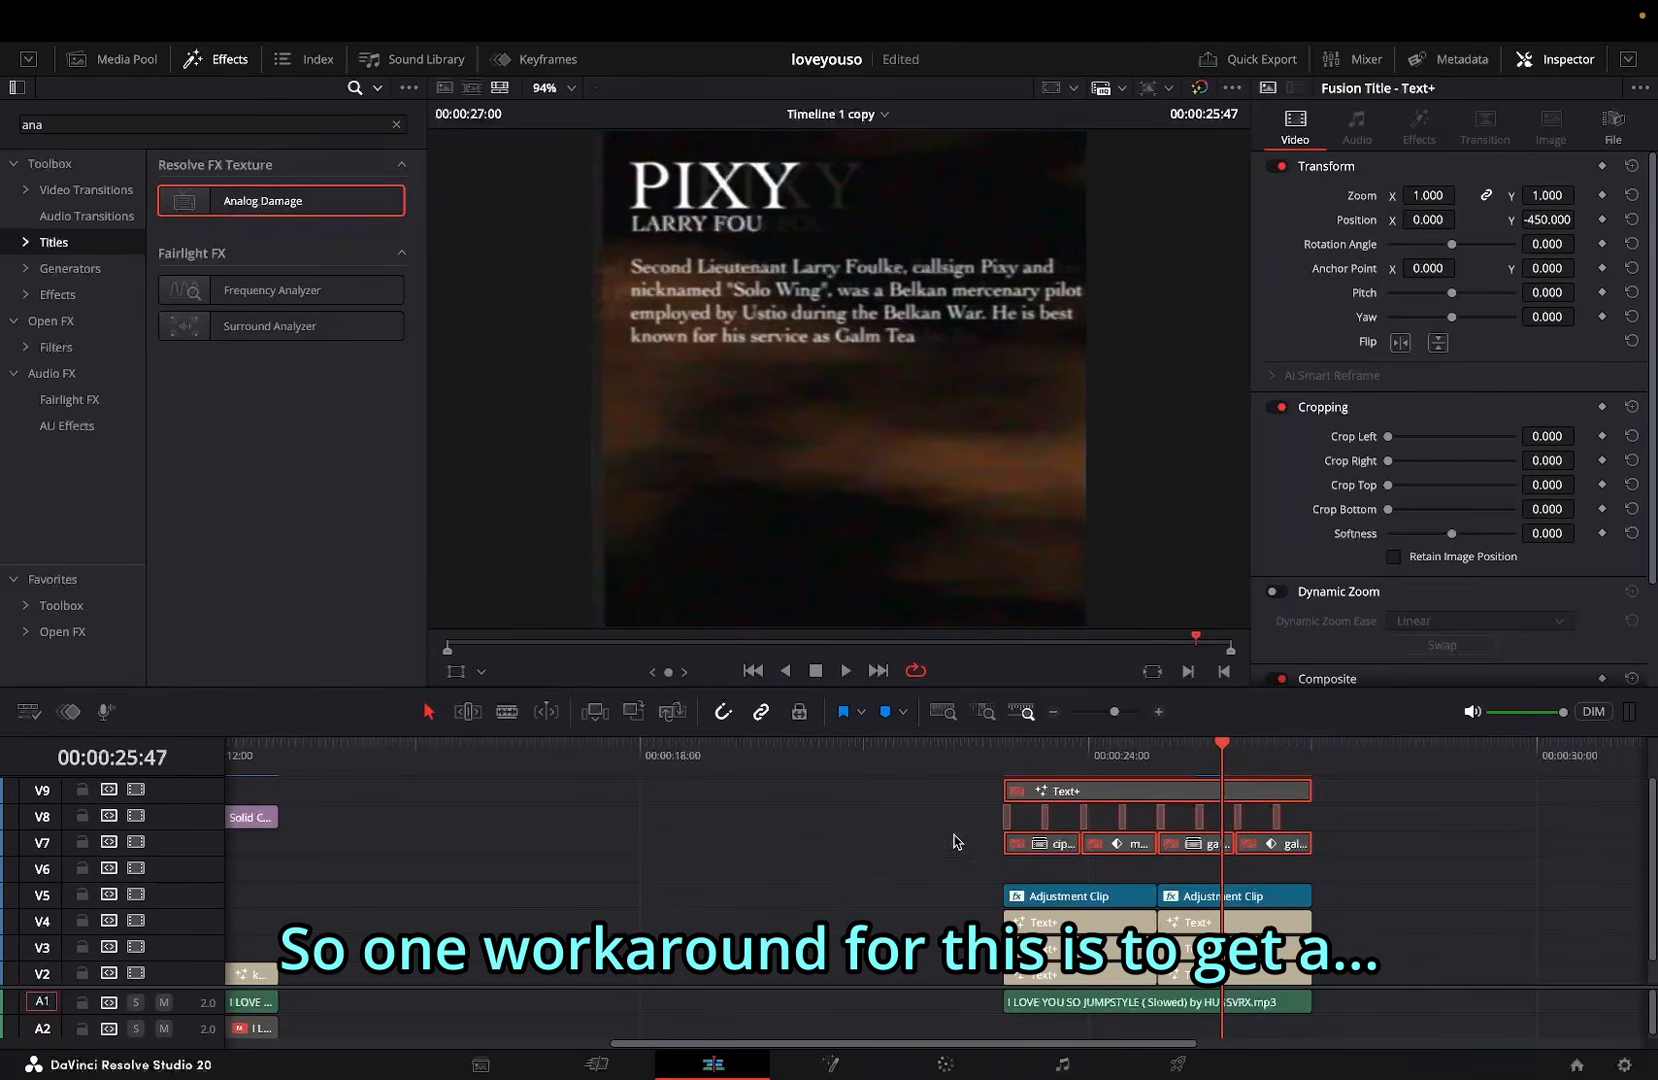
click(954, 842)
Step: Switch to Opera Air and browse the vhs-overlay videos on Pexels
key(ctrl+Left)
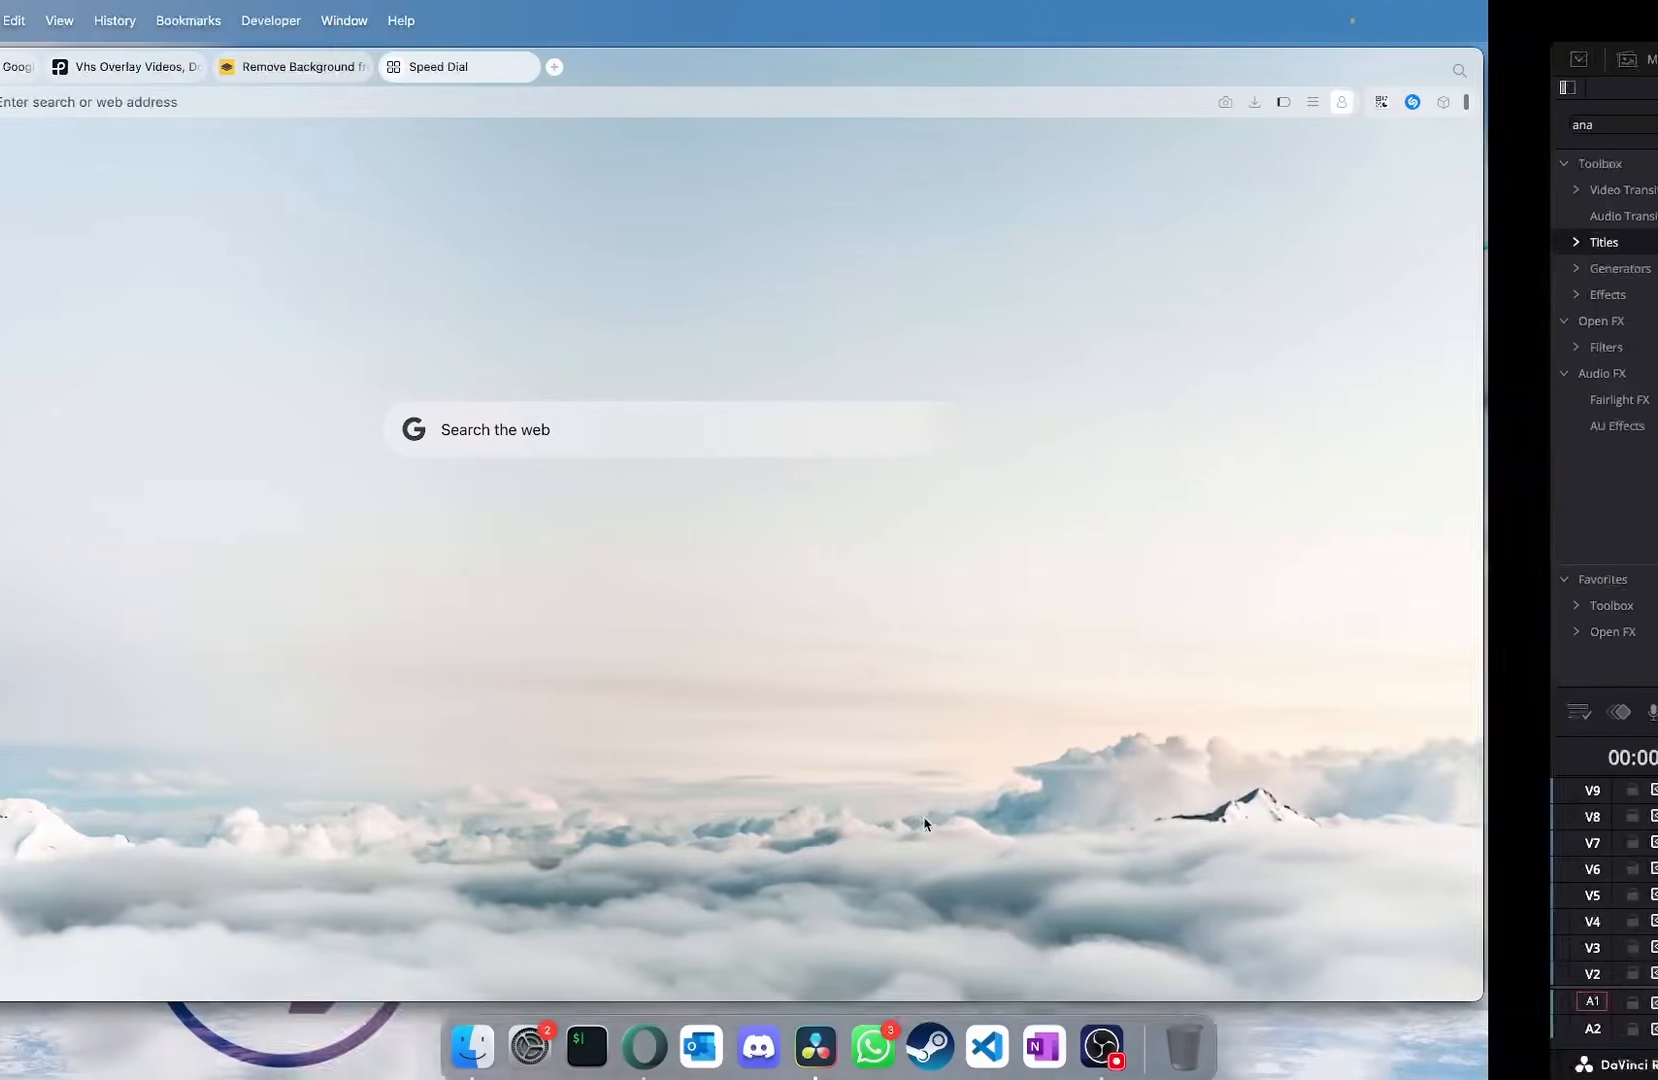
click(292, 66)
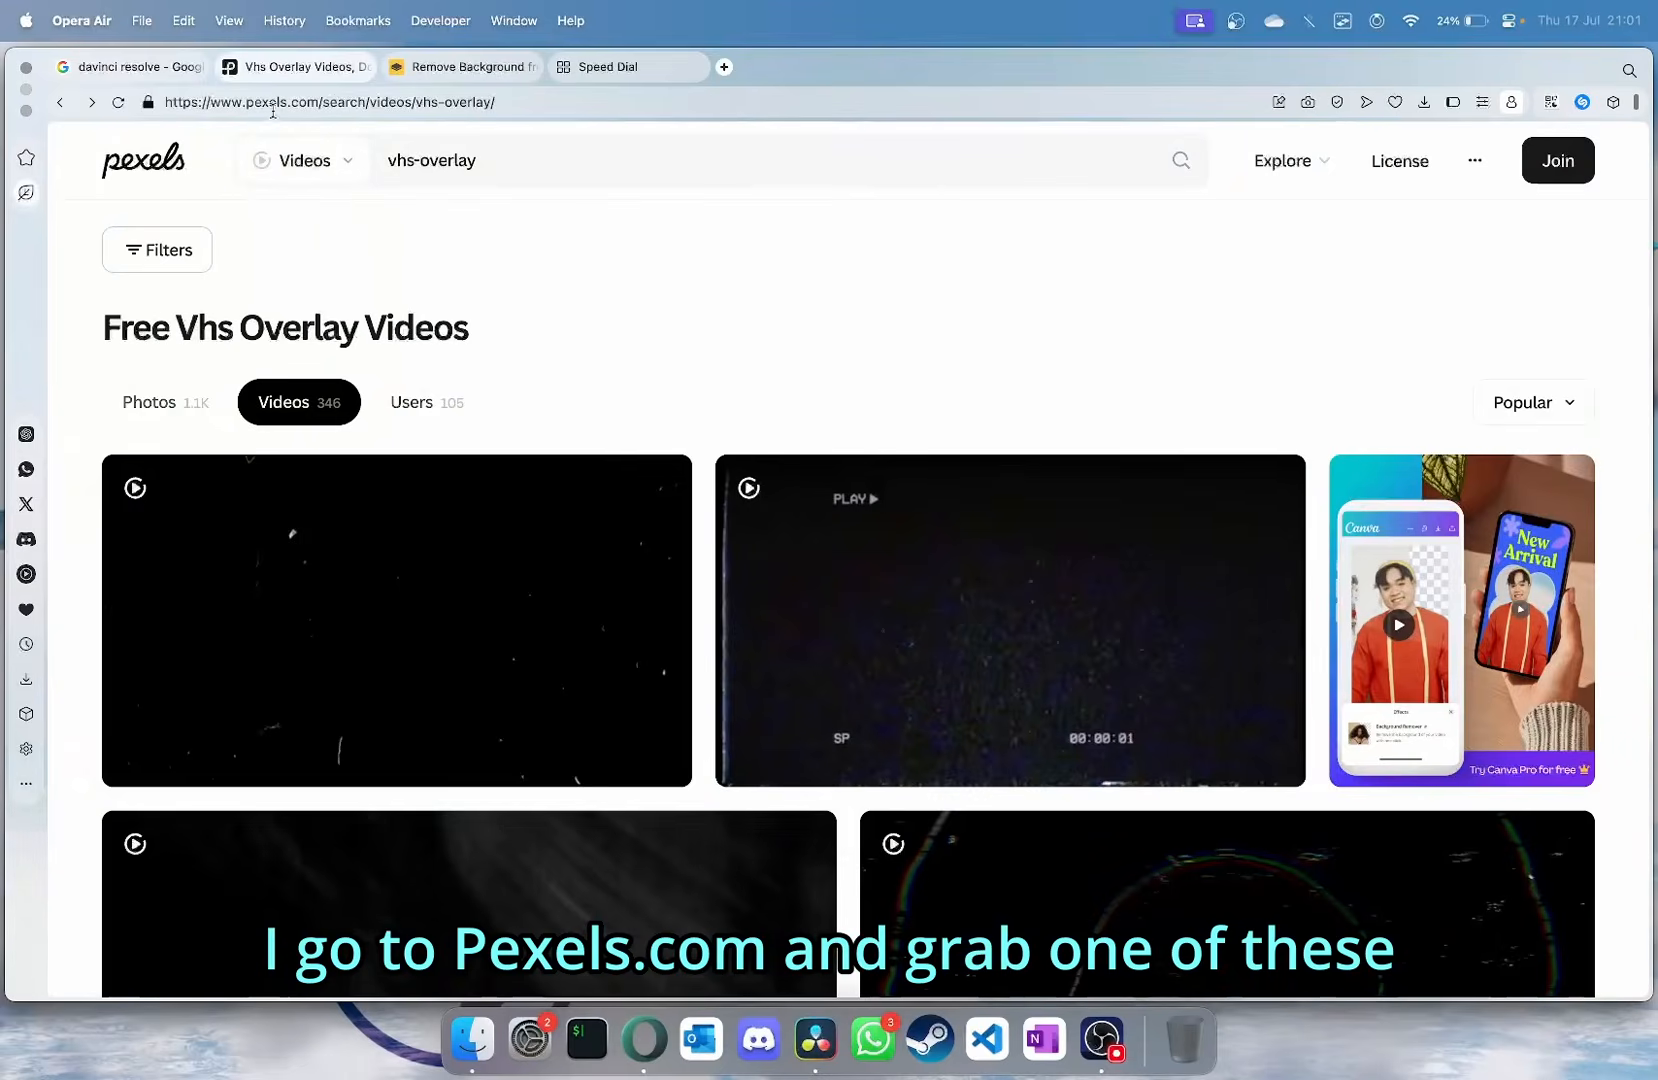
mouse_move(860, 570)
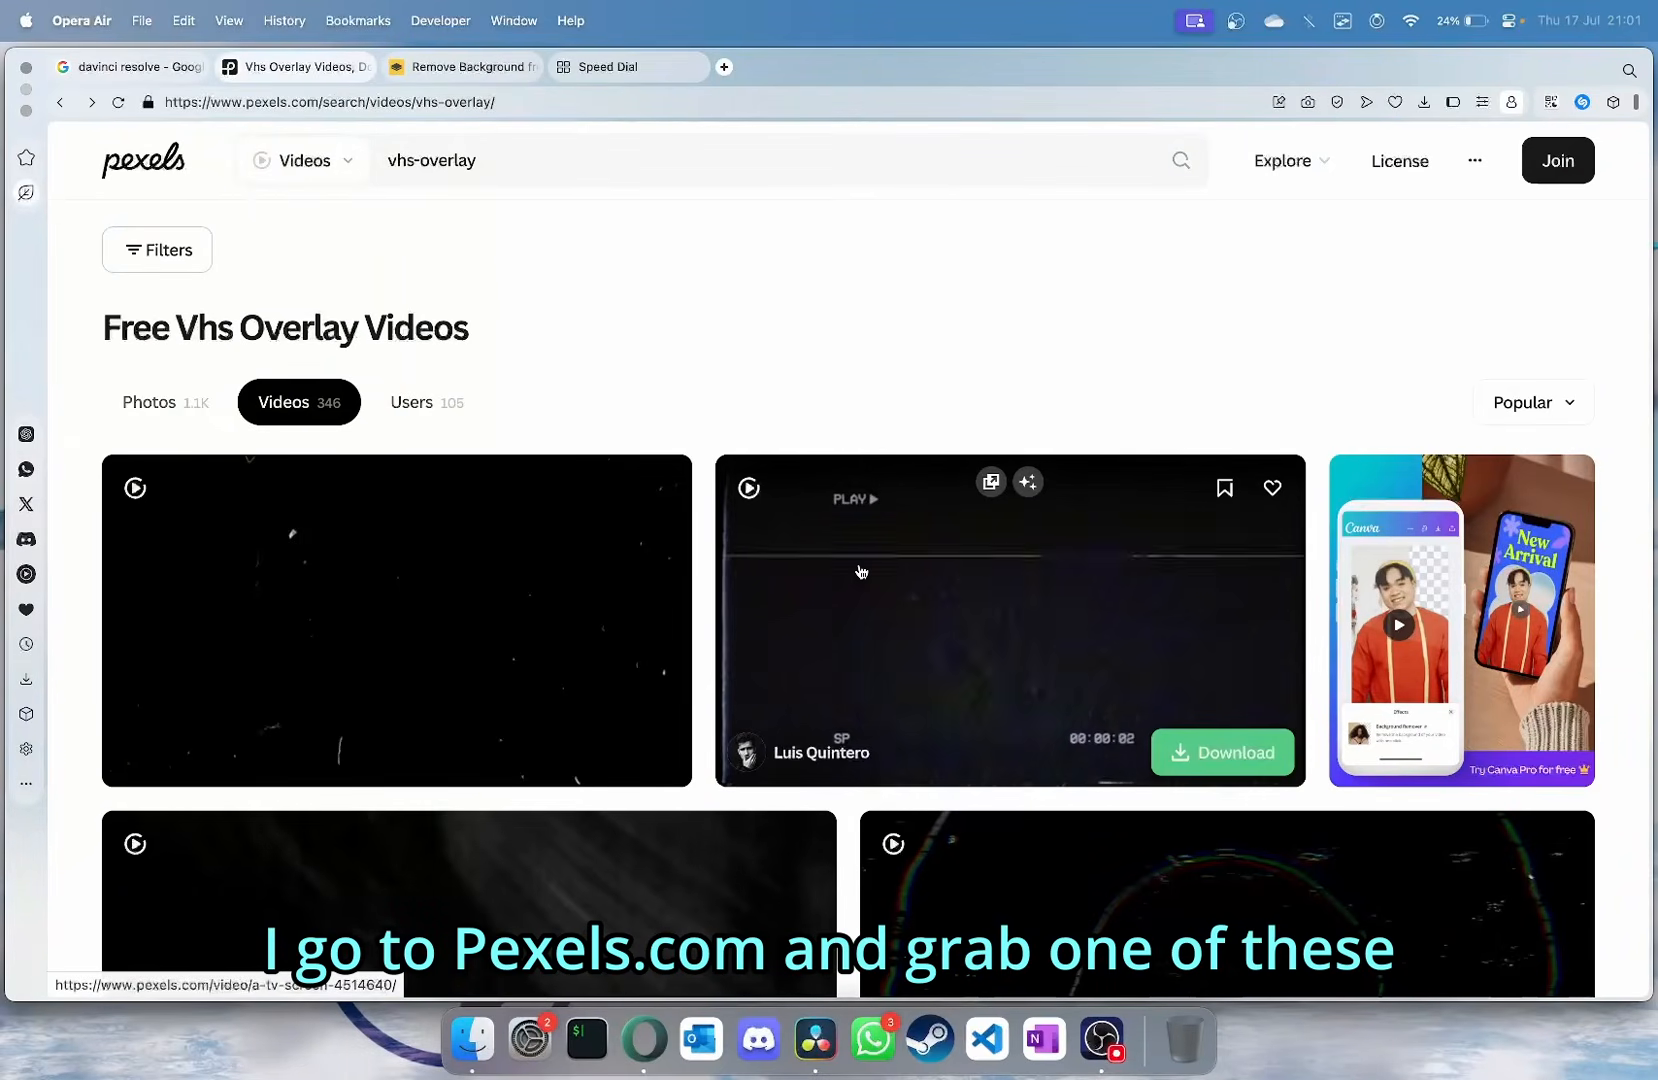
scroll(970, 600, down, 1)
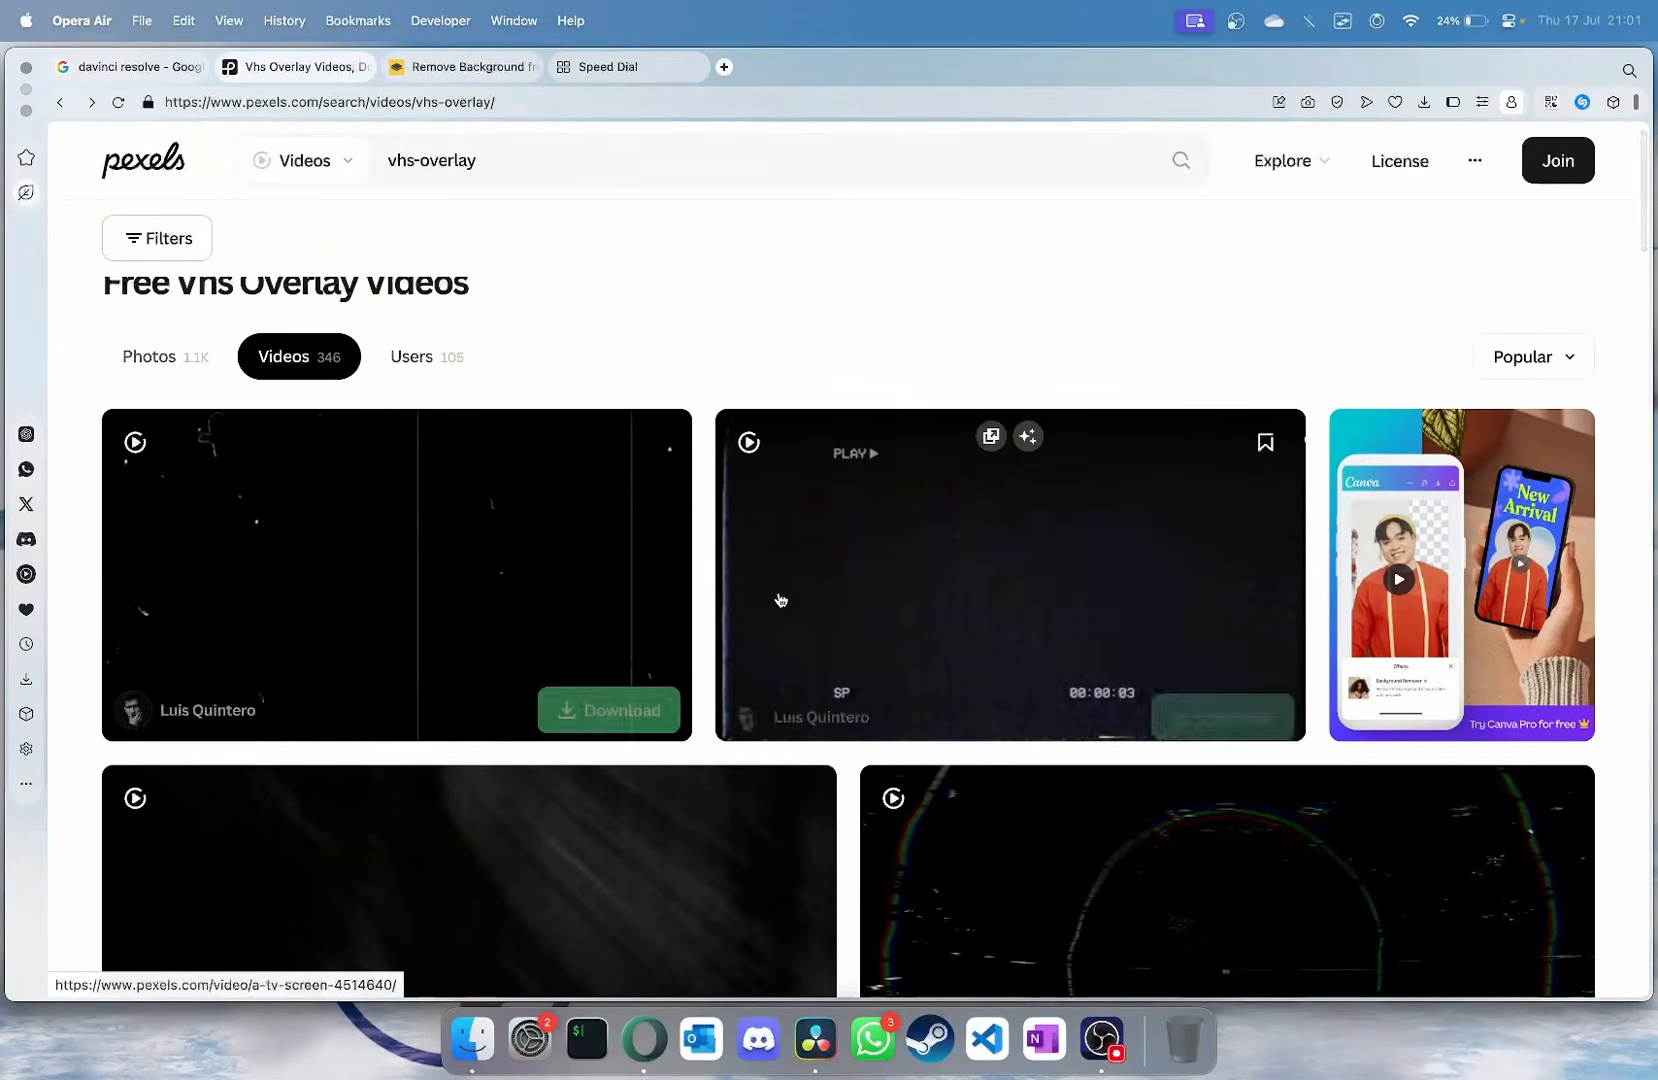
scroll(781, 599, down, 3)
scroll(853, 440, up, 3)
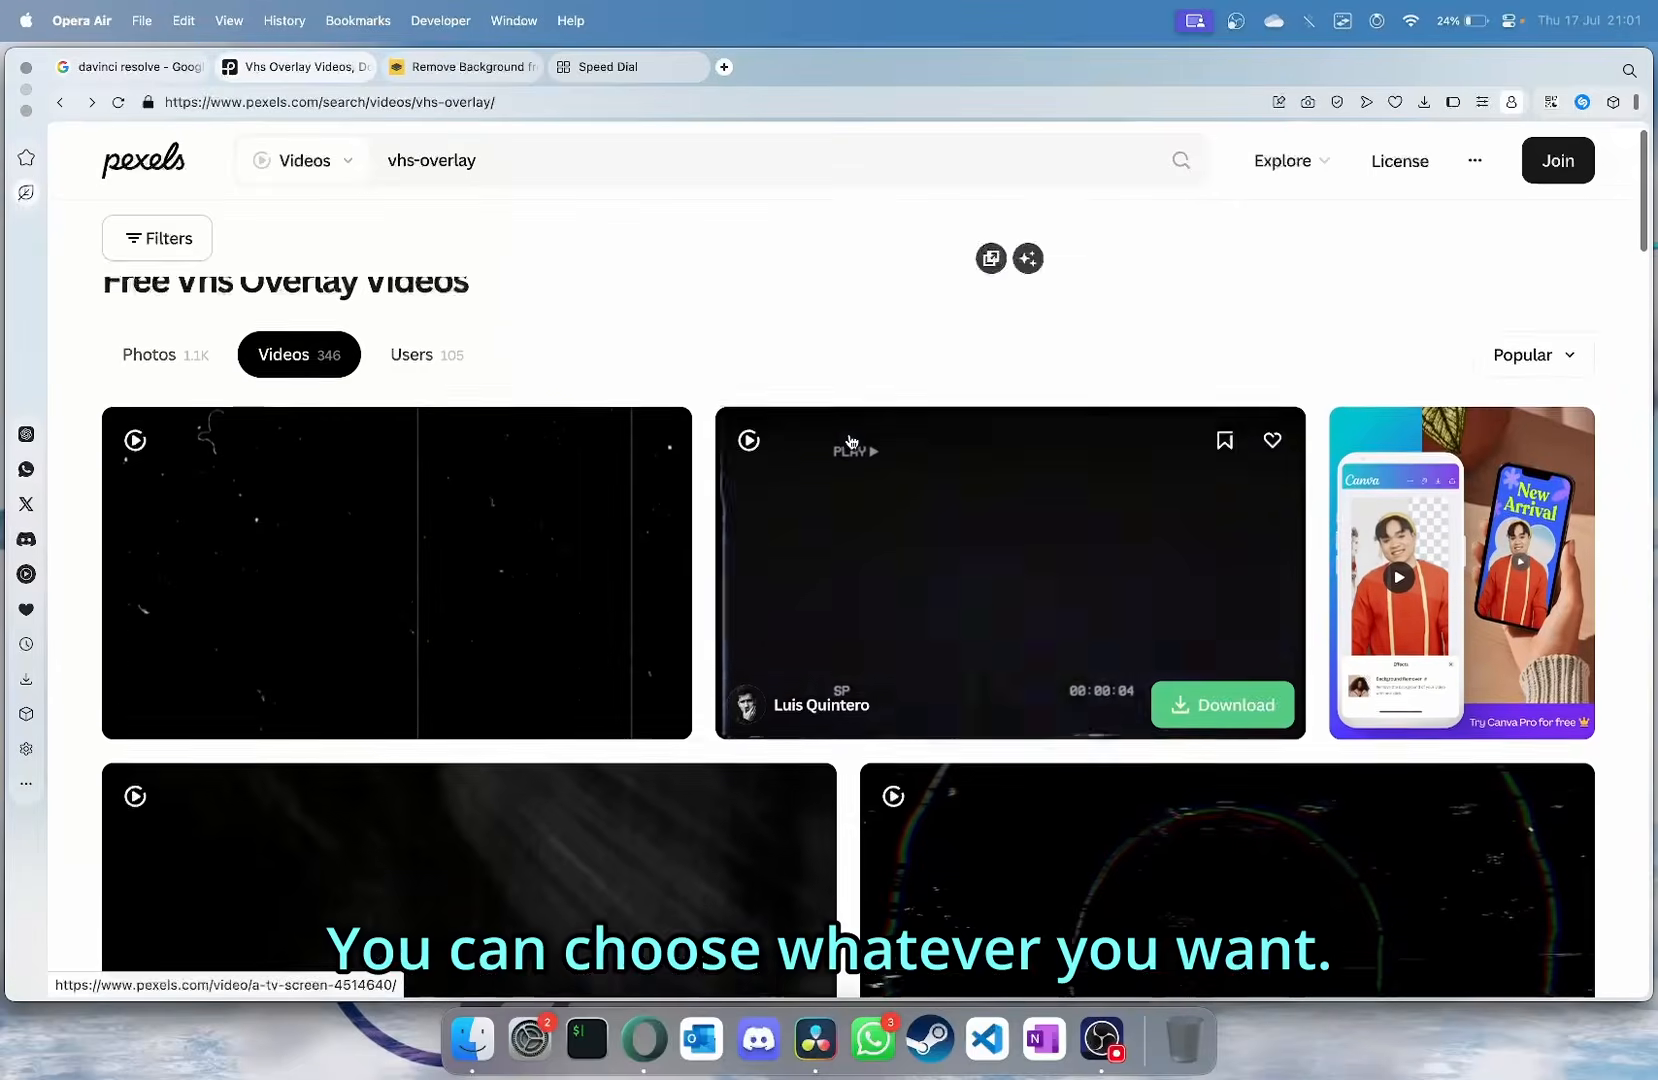
scroll(875, 775, down, 5)
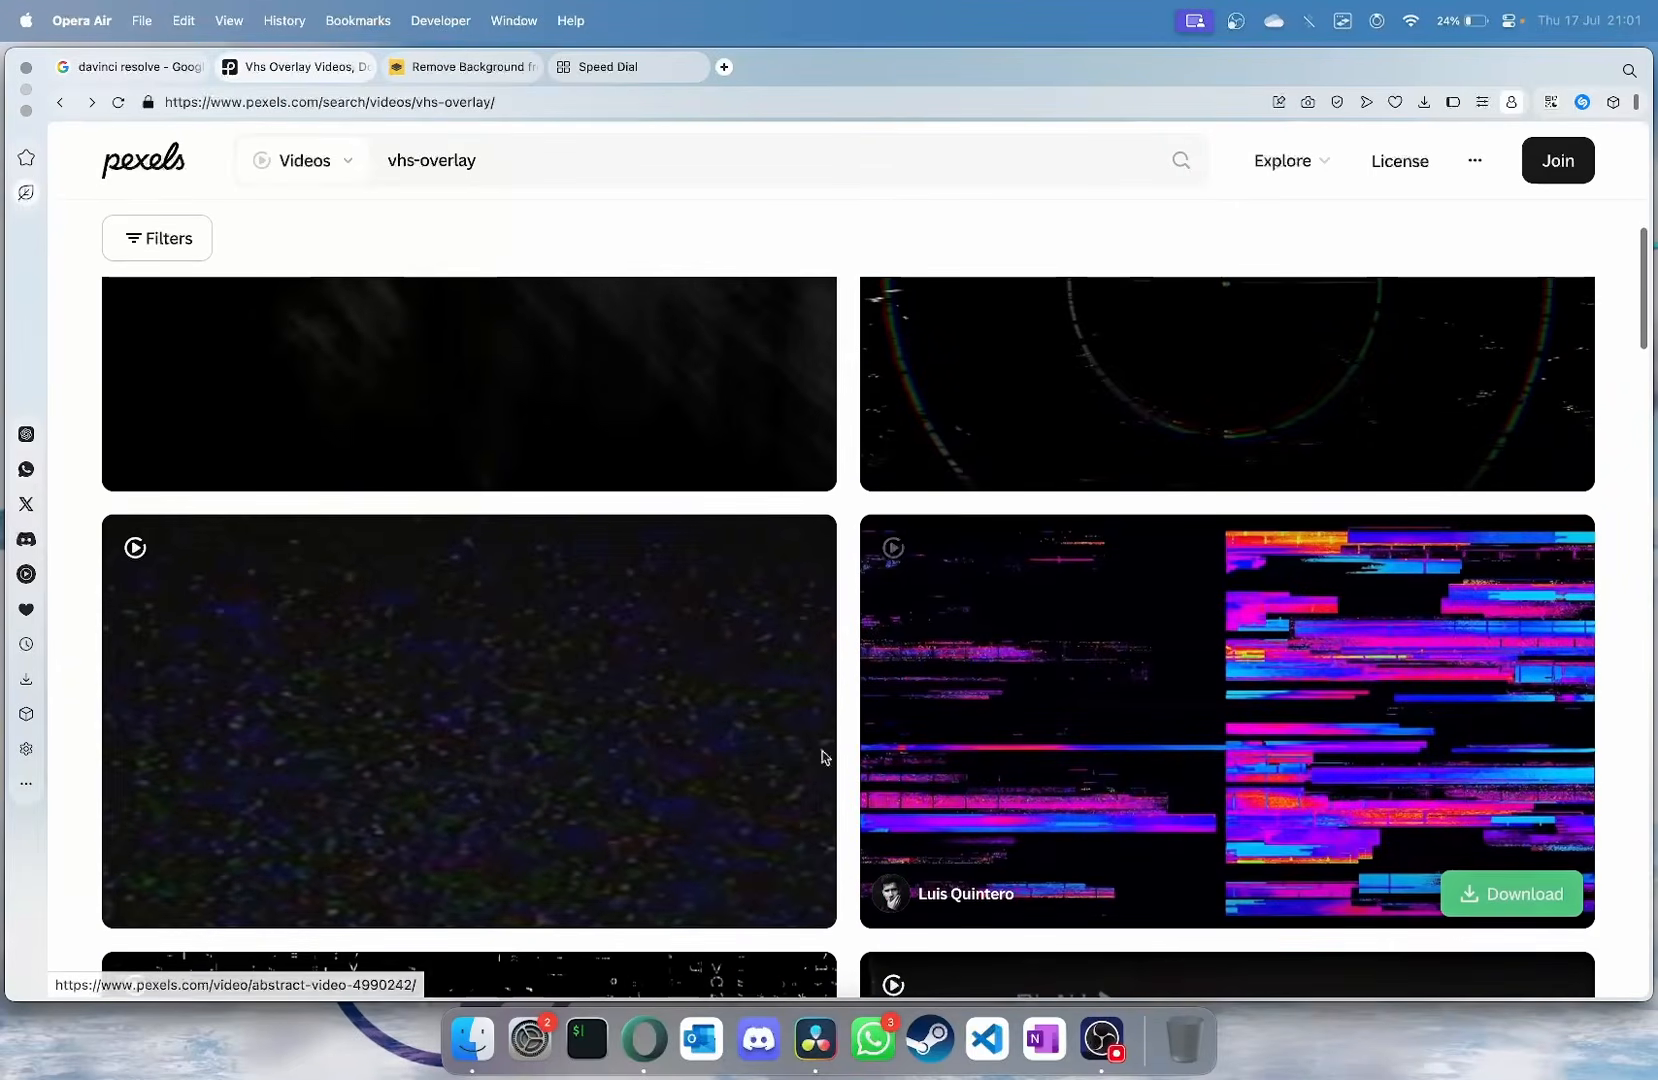
scroll(677, 703, down, 2)
Step: Return to DaVinci Resolve and add the 4514640-hd_1920_1080_25fps.mp4 overlay without its audio, fitting it on V6 over the duplicated section
key(ctrl+Right)
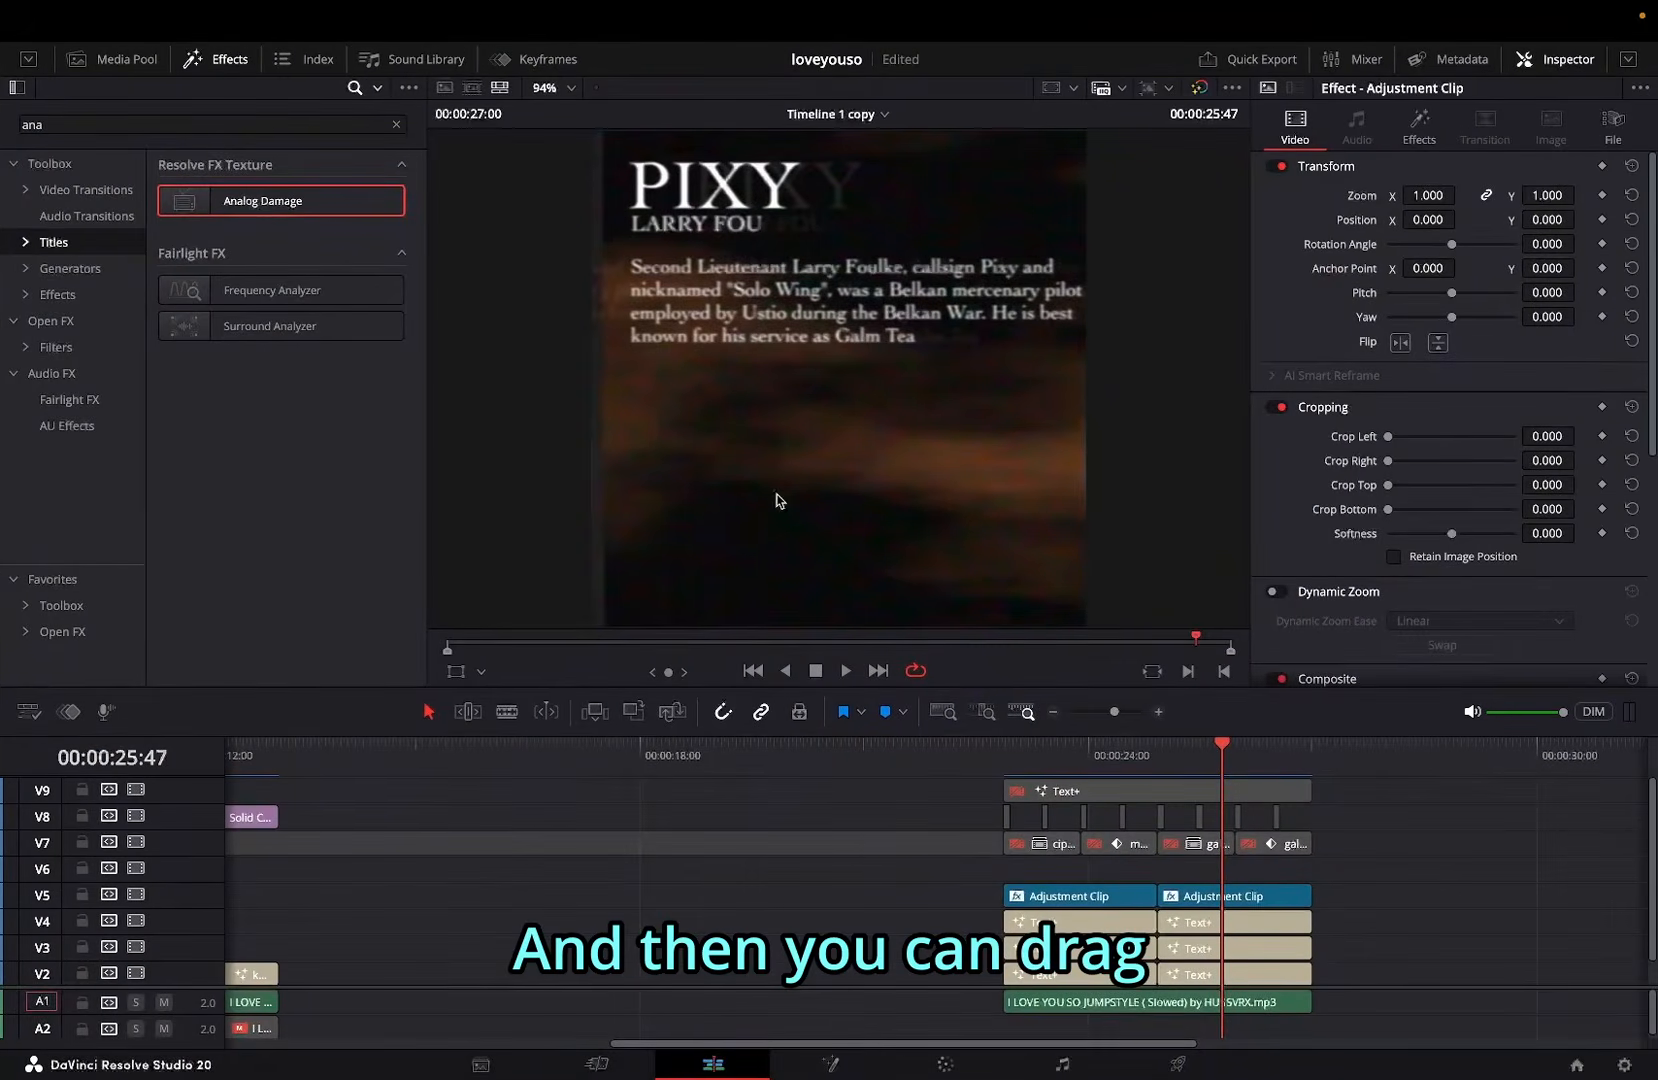
click(112, 59)
drag(195, 165, 1183, 757)
drag(1333, 848, 1402, 1016)
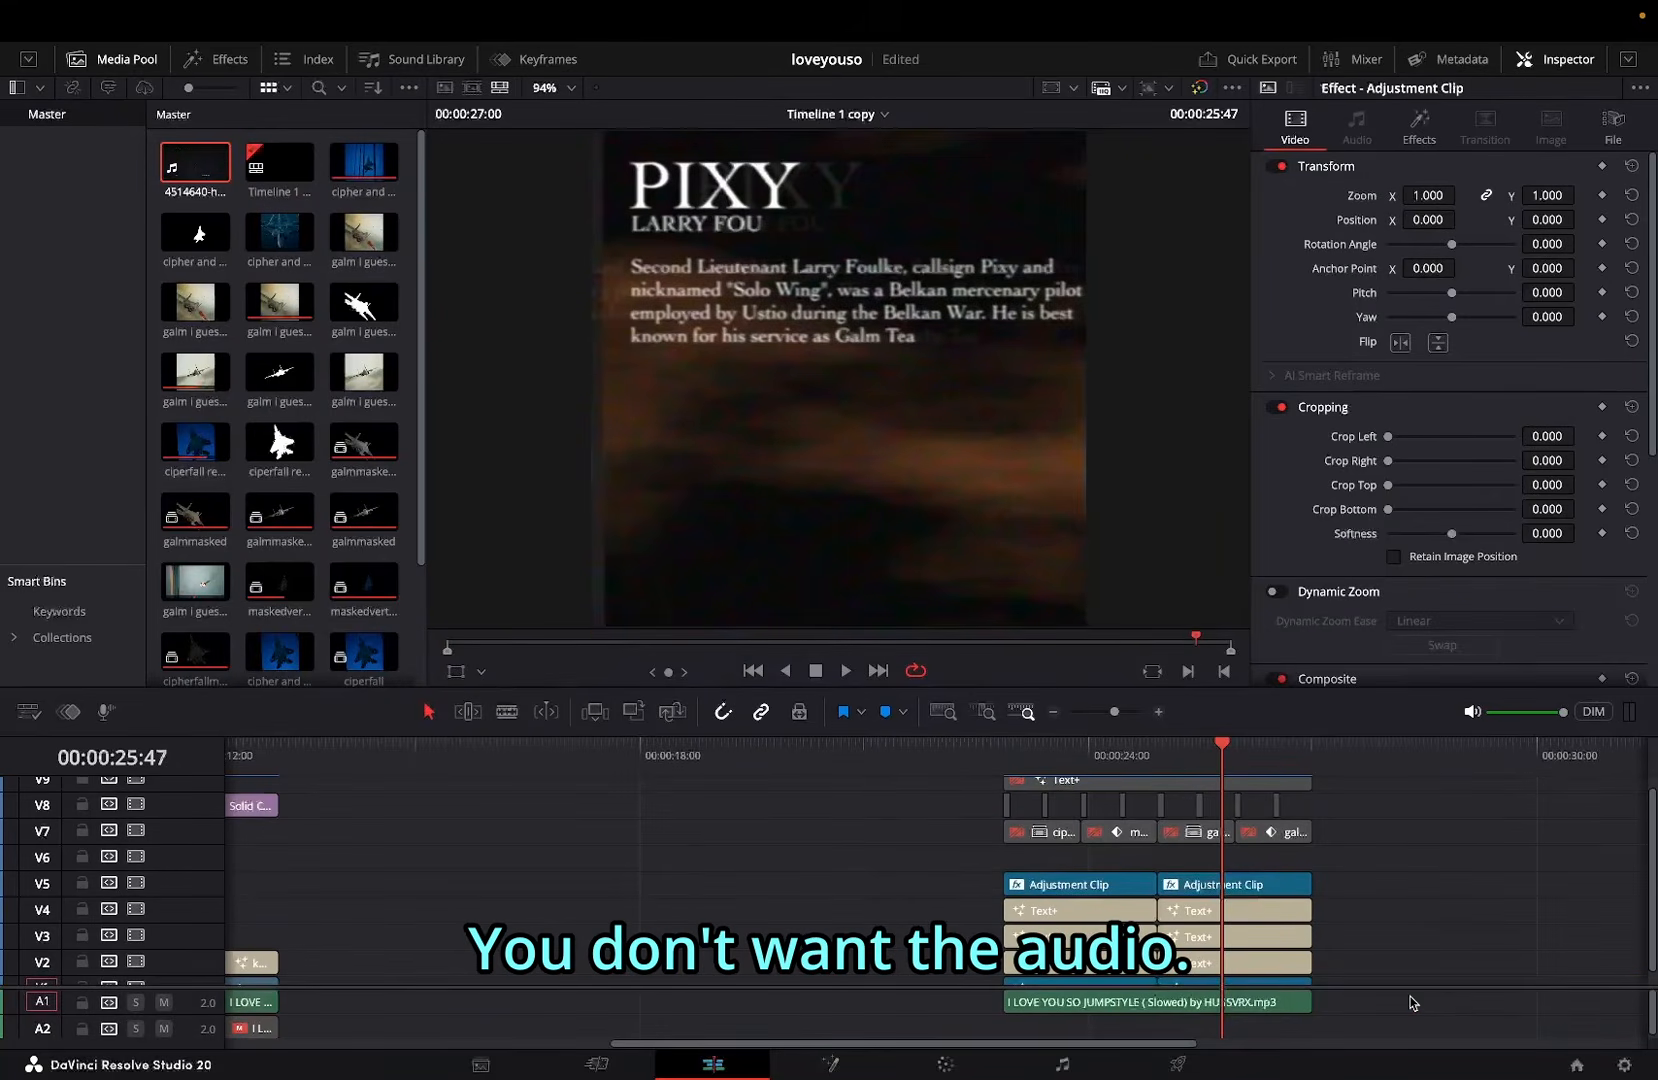
click(1515, 1000)
key(Delete)
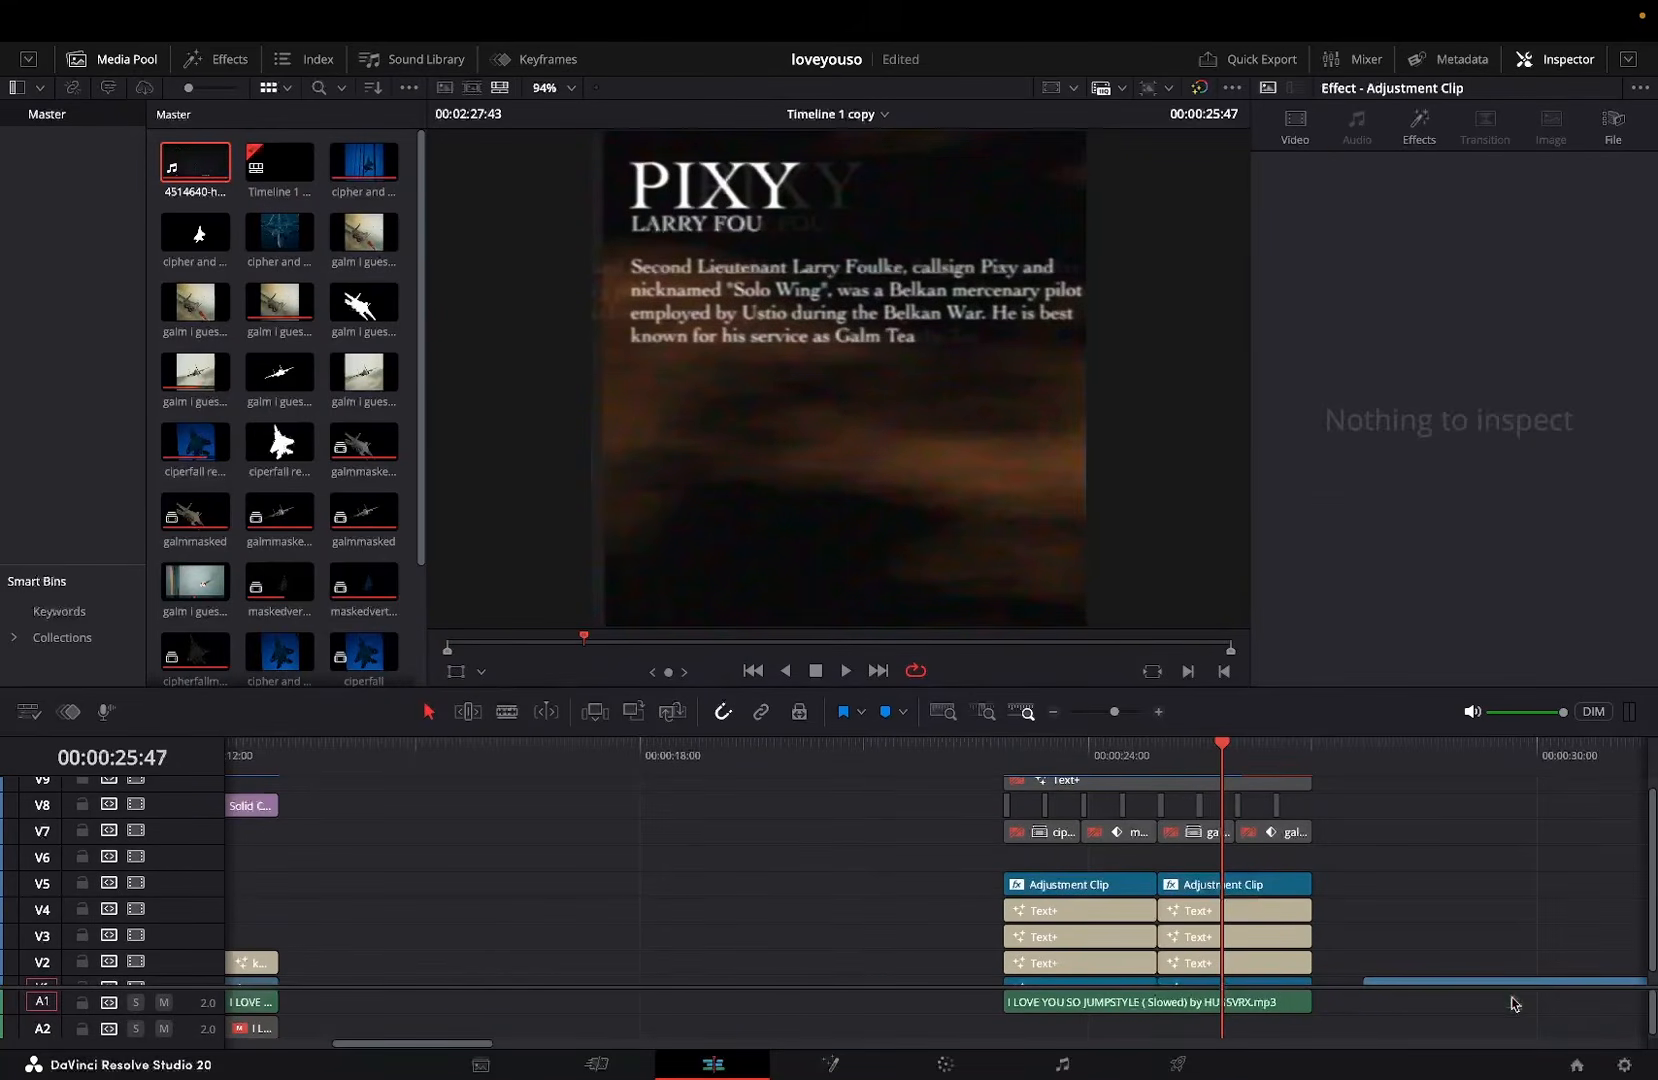
drag(1487, 988, 1363, 848)
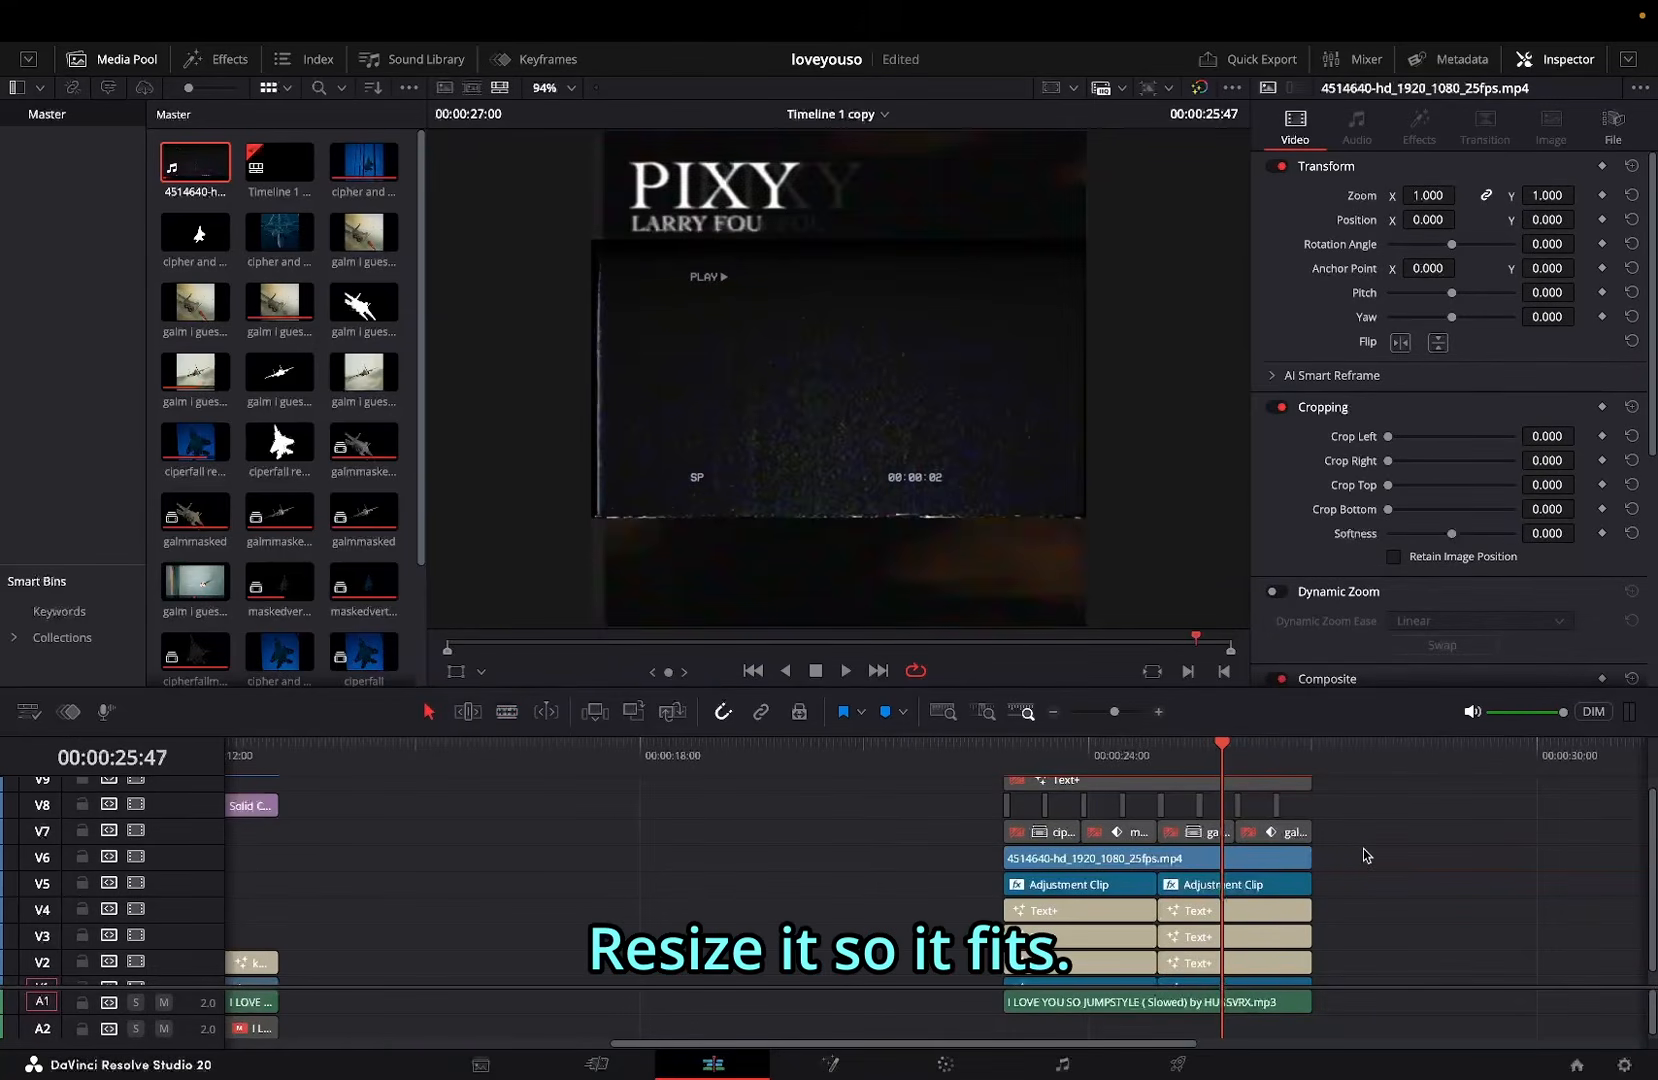
Step: Set the V6 VHS overlay's zoom to 1.940, Position X to 100 and composite mode to Screen
drag(1541, 197, 1480, 262)
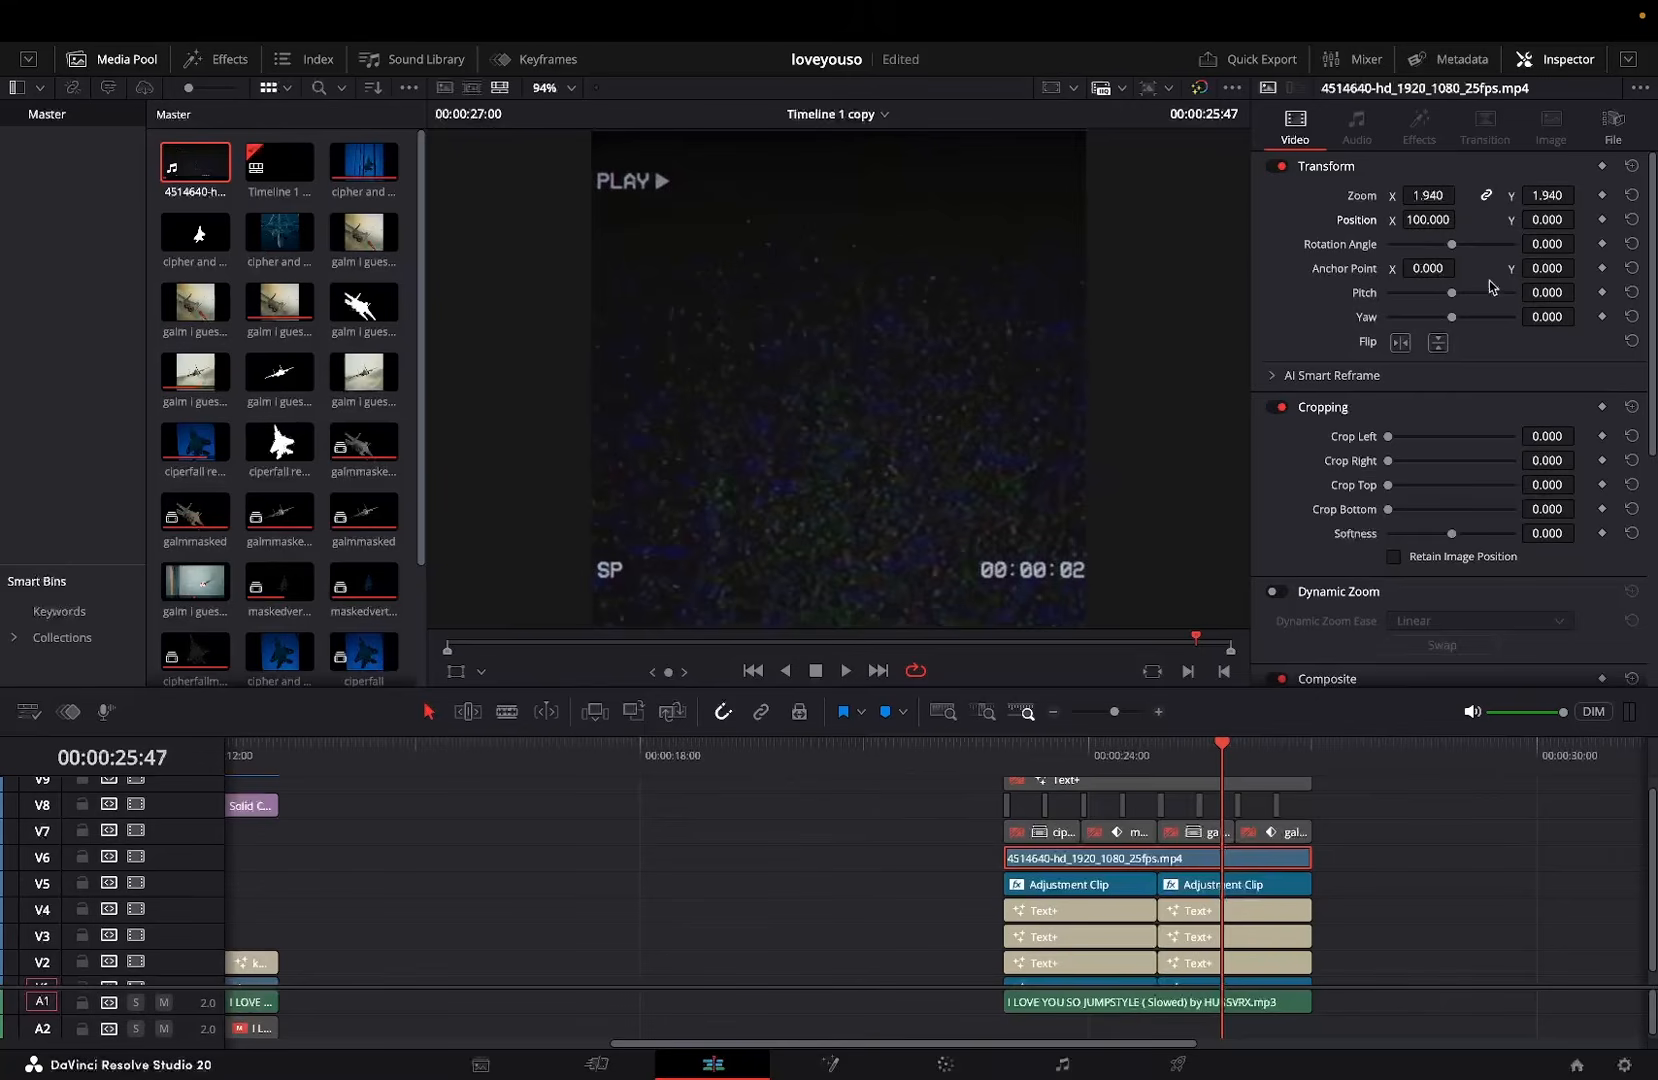
scroll(1480, 300, down, 5)
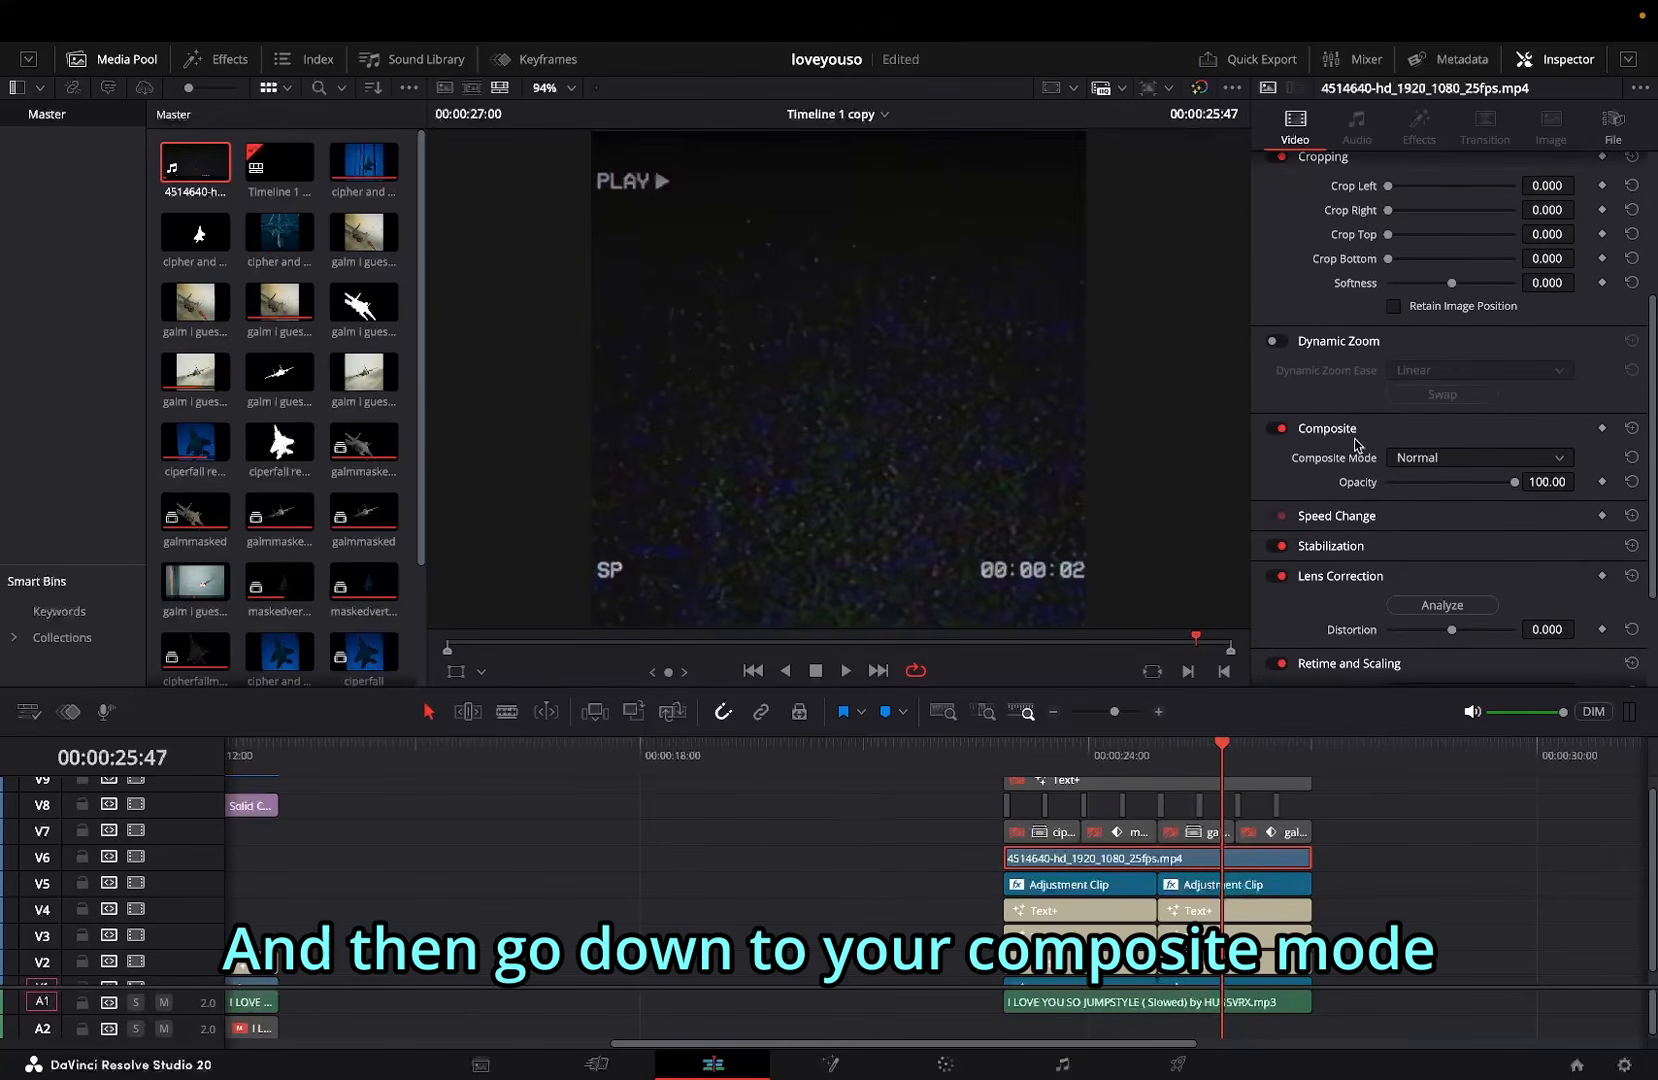
click(1408, 458)
click(1420, 555)
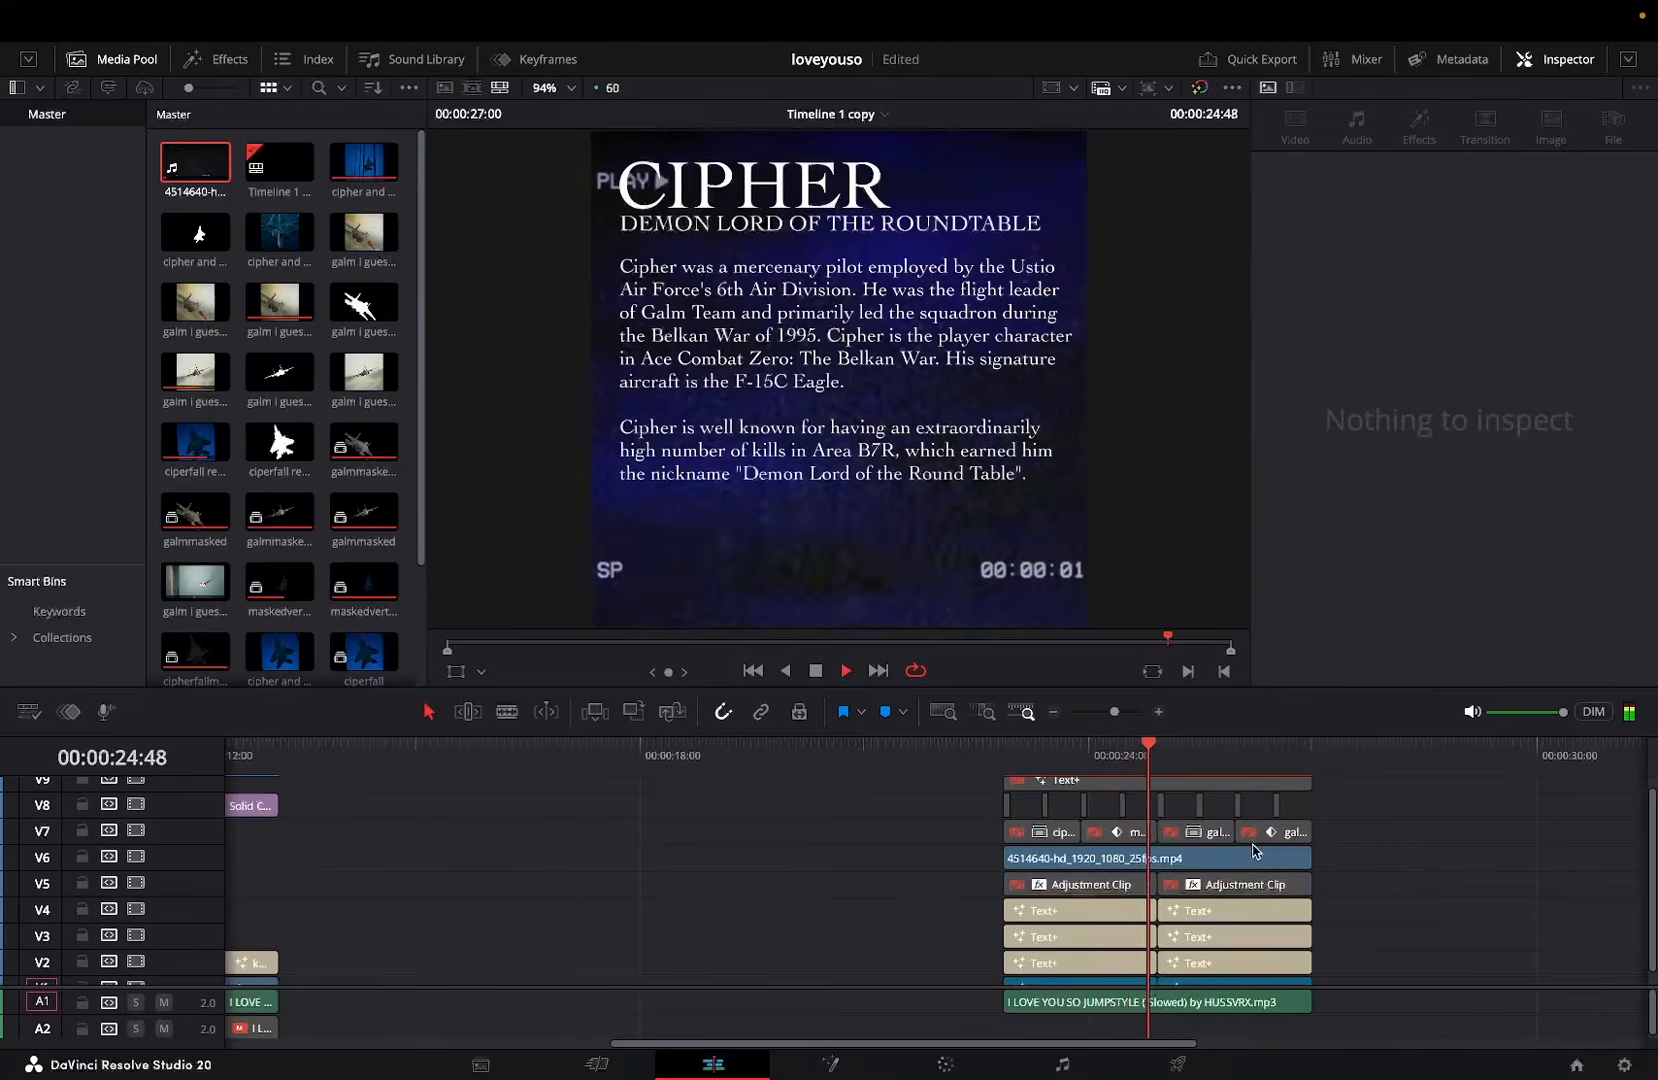
Step: Move the duplicated clips above the V6 VHS overlay up two tracks to free V7 and V8
click(1226, 860)
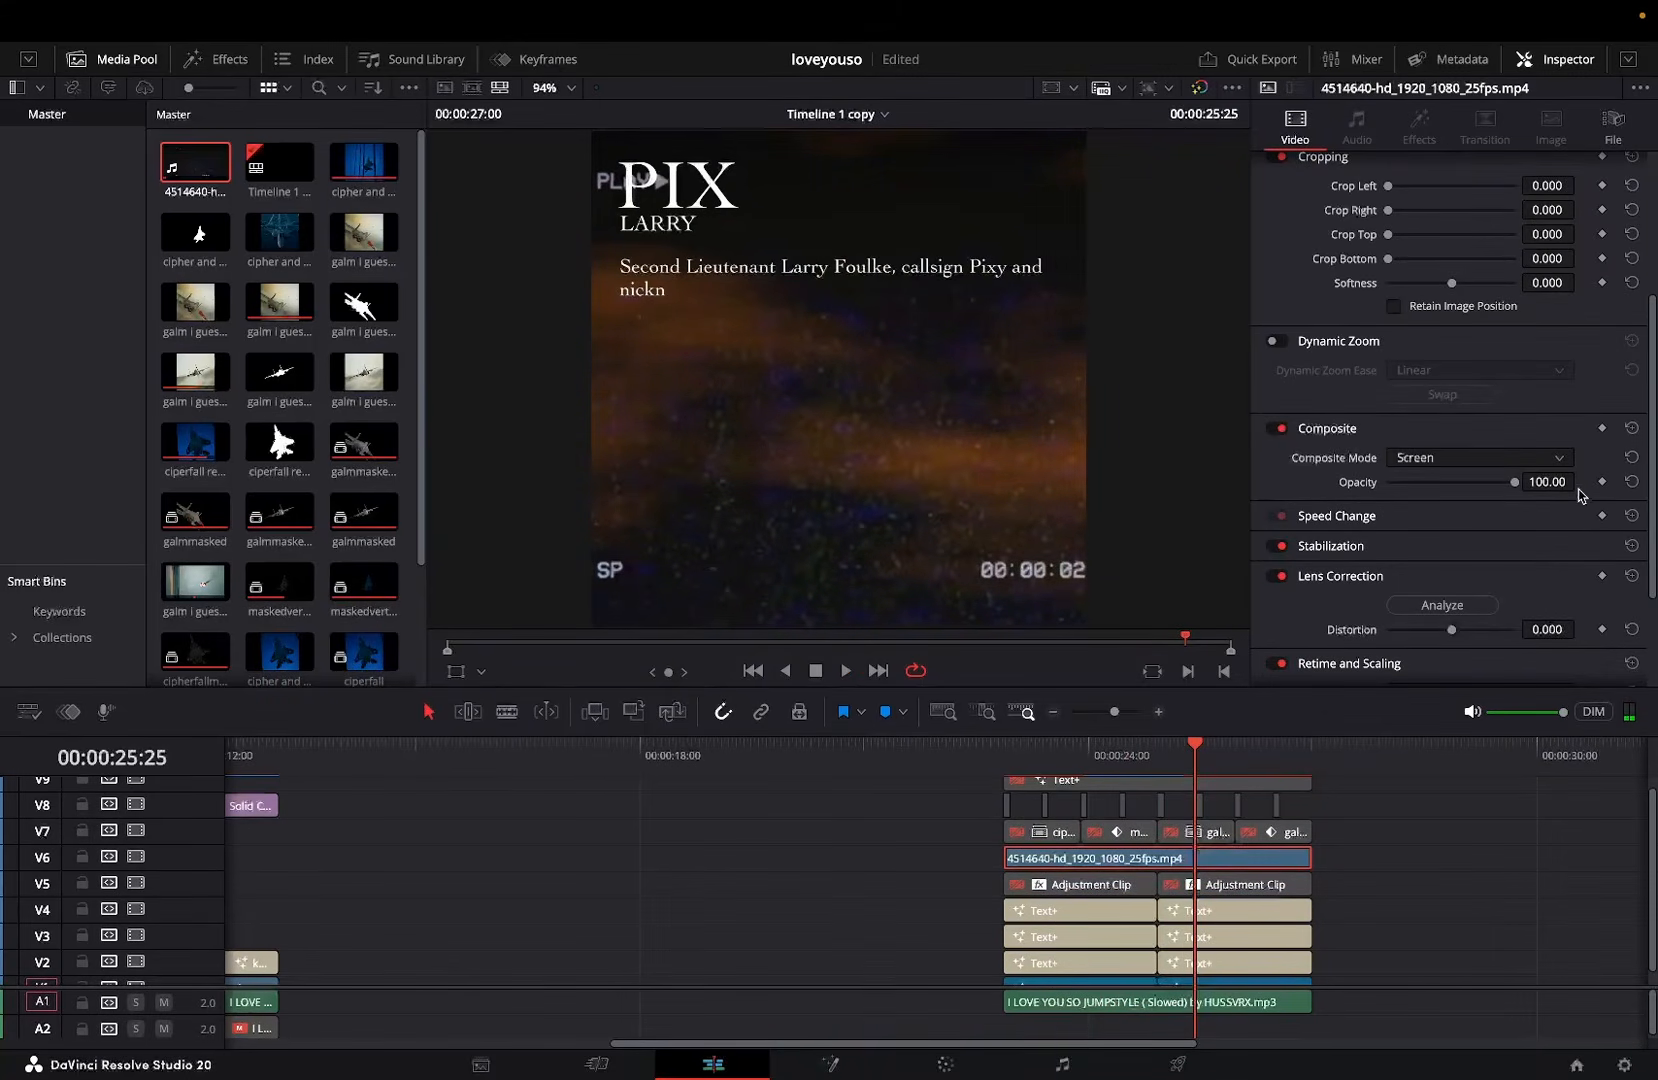
drag(1340, 840, 807, 740)
key(alt+Up)
key(alt+Up)
Step: Duplicate the VHS overlay from V6 onto V7 and V8 and scrub through the Pixy section
click(1130, 927)
mouse_move(1090, 922)
mouse_down()
mouse_move(1073, 866)
mouse_move(1073, 895)
mouse_up()
key(Up)
key(Down)
key(Up)
key(Down)
drag(1073, 752, 1203, 752)
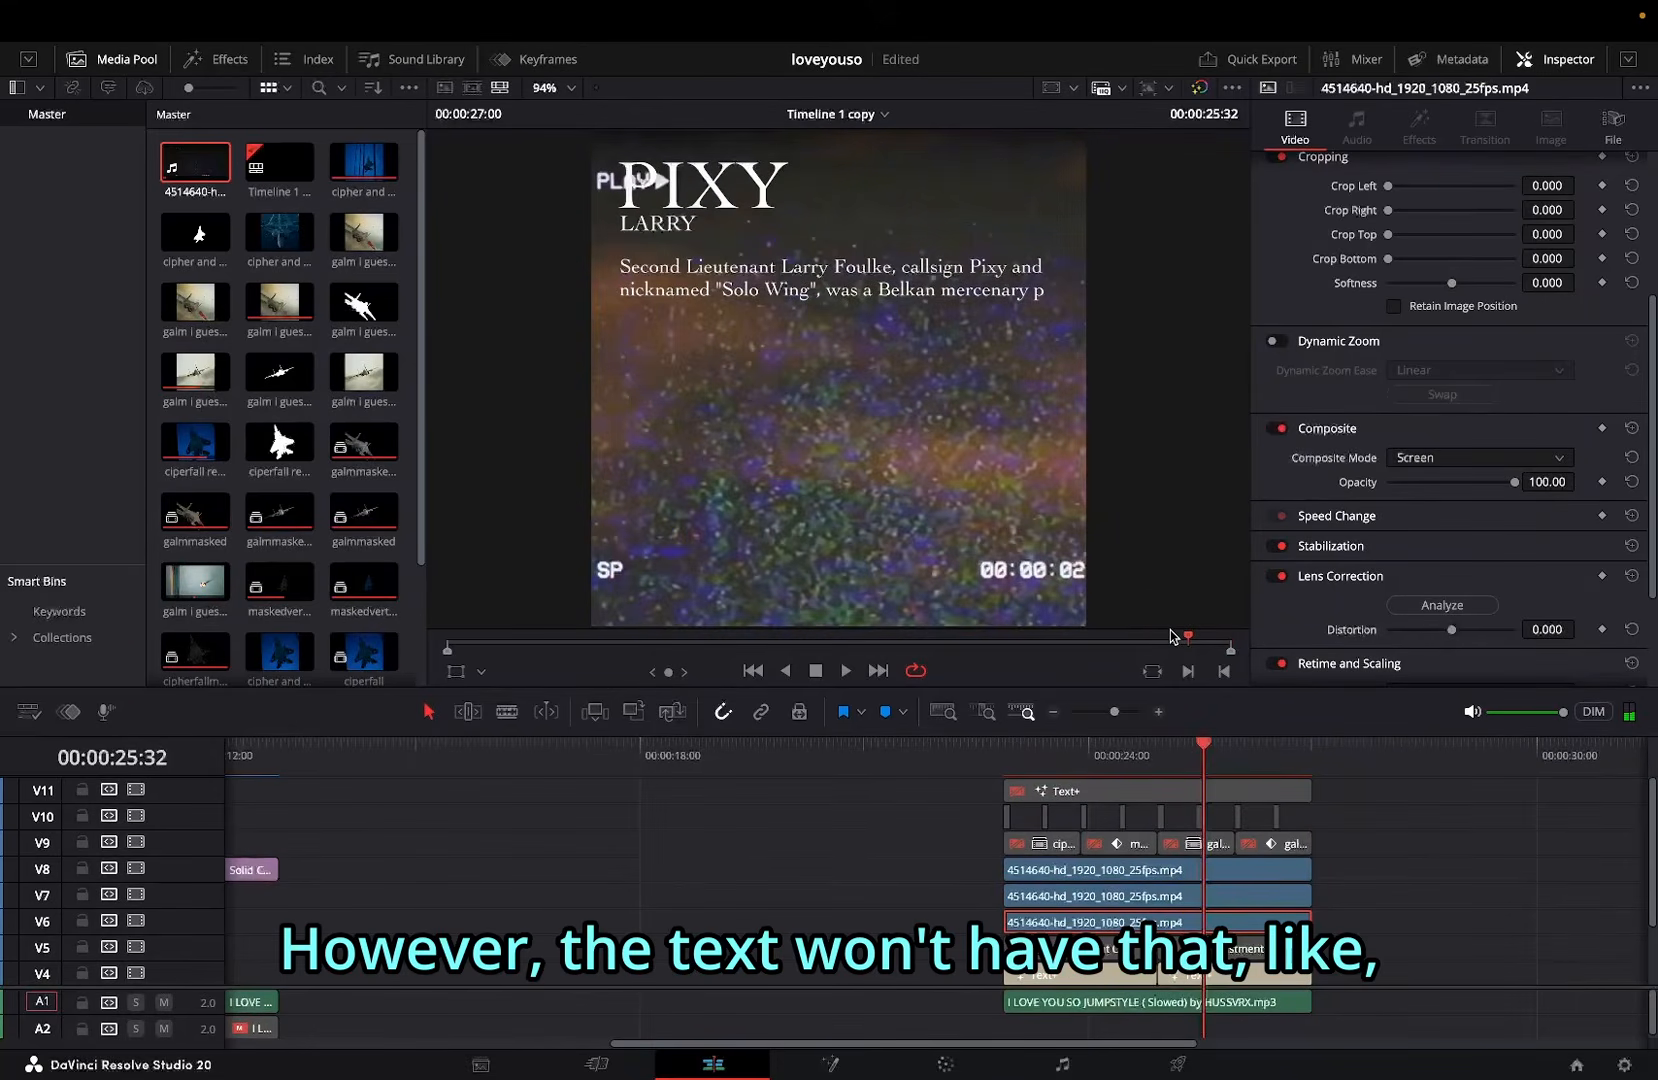
Step: Move both adjustment clips up from V5 to V8, freeing V5 to V7 above the text clips
scroll(1328, 931, down, 3)
click(1253, 870)
key(d)
click(1243, 841)
key(d)
click(1240, 816)
key(d)
click(1232, 789)
key(d)
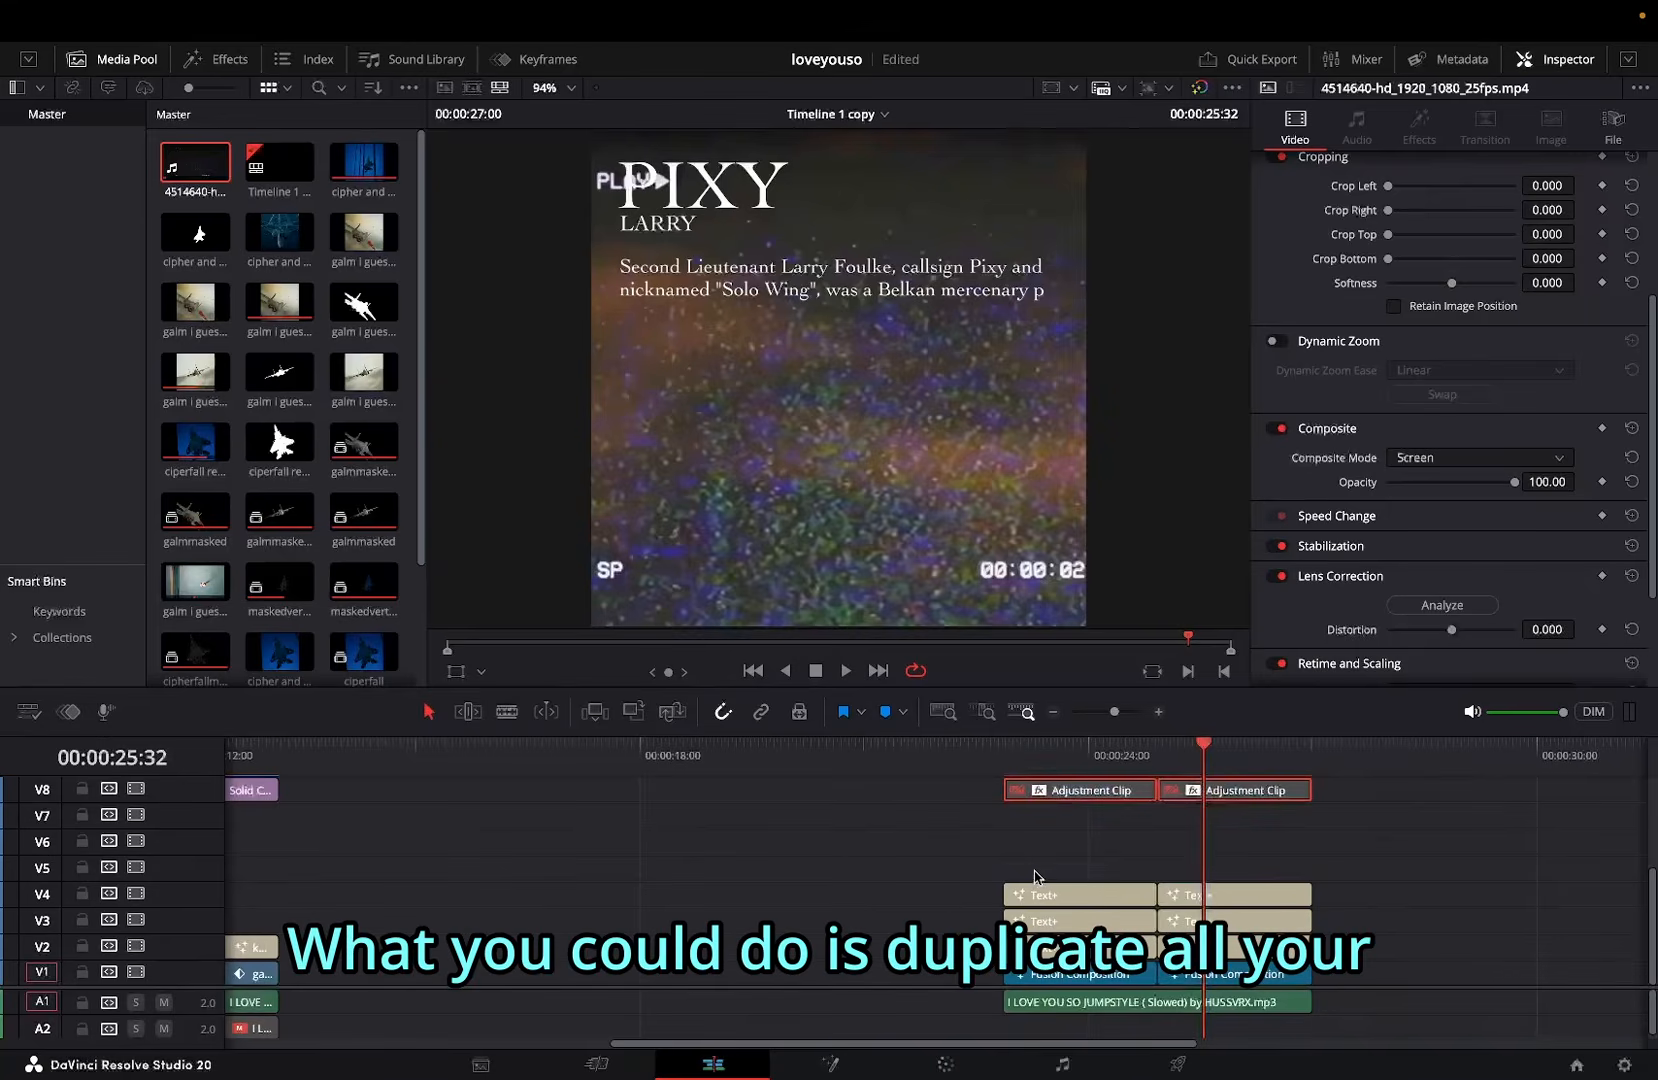
Step: Duplicate all the text clips onto V5 to V7 and combine the duplicates into a compound clip
drag(964, 852, 1219, 864)
key(alt+g)
key(Return)
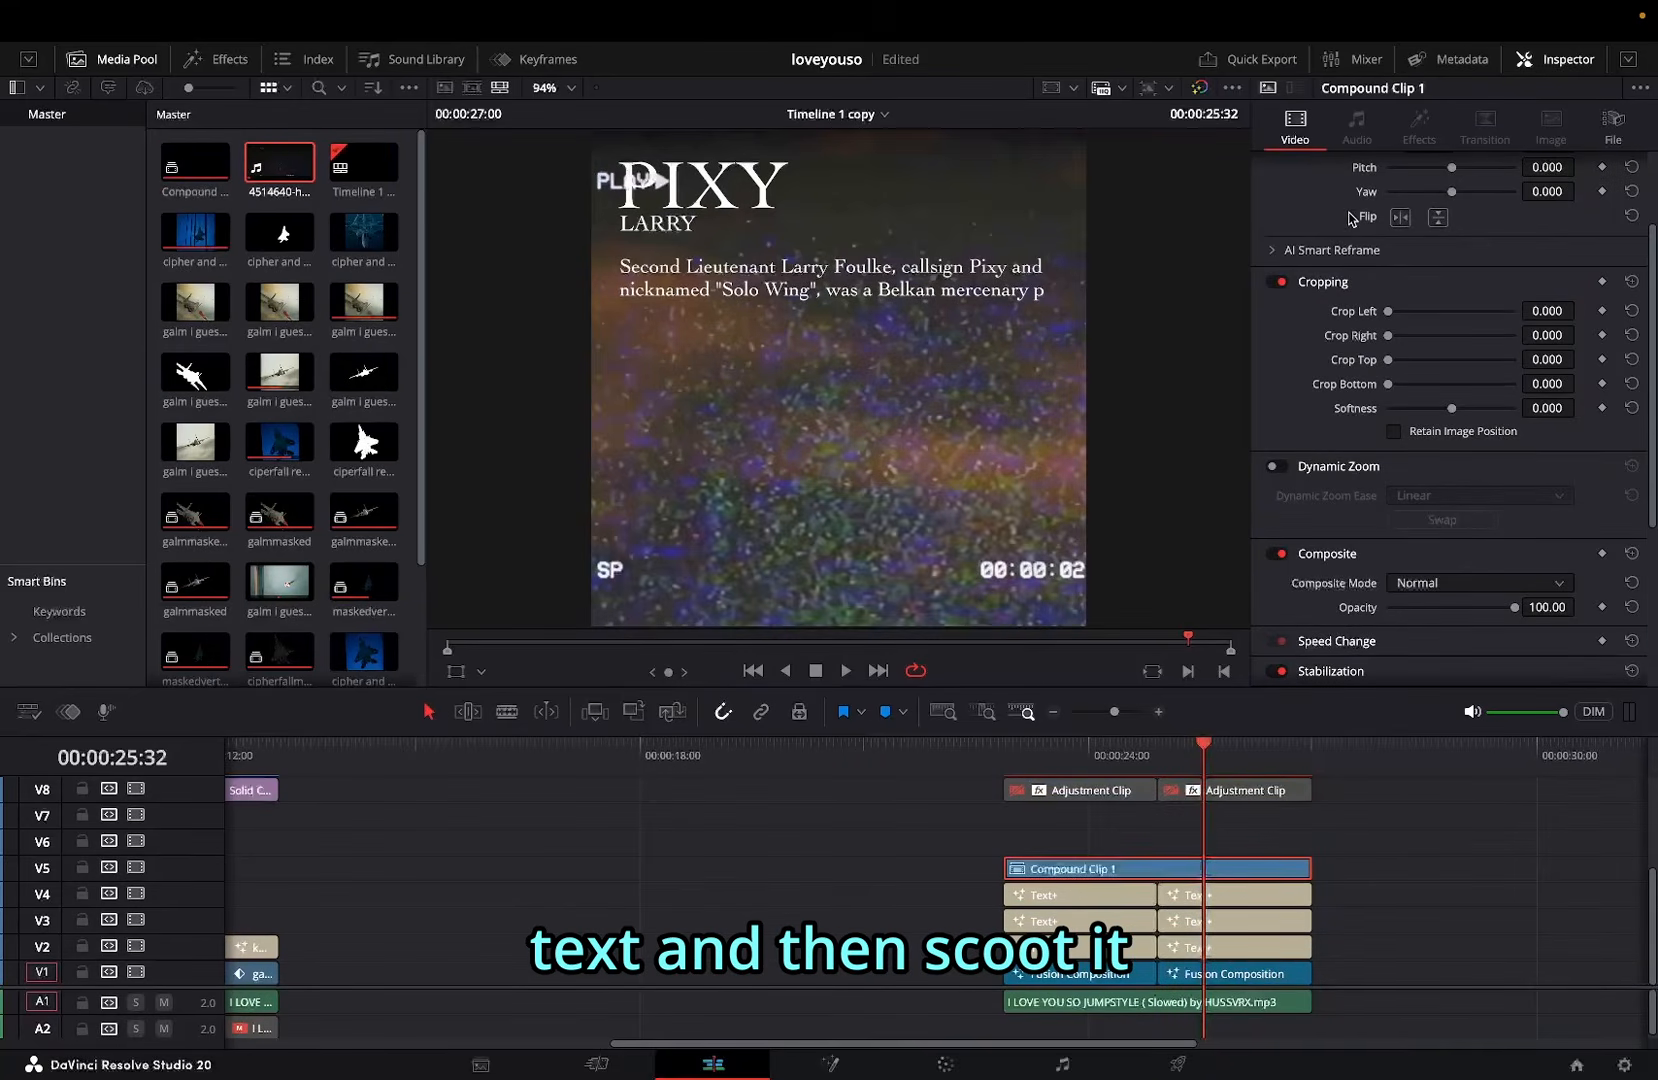
Step: Set the compound clip's opacity to 15.80 and its position to X 79, Y -26, and play the Cipher section
scroll(1349, 218, up, 3)
drag(1416, 212, 1448, 212)
scroll(1553, 558, down, 2)
scroll(1553, 558, down, 3)
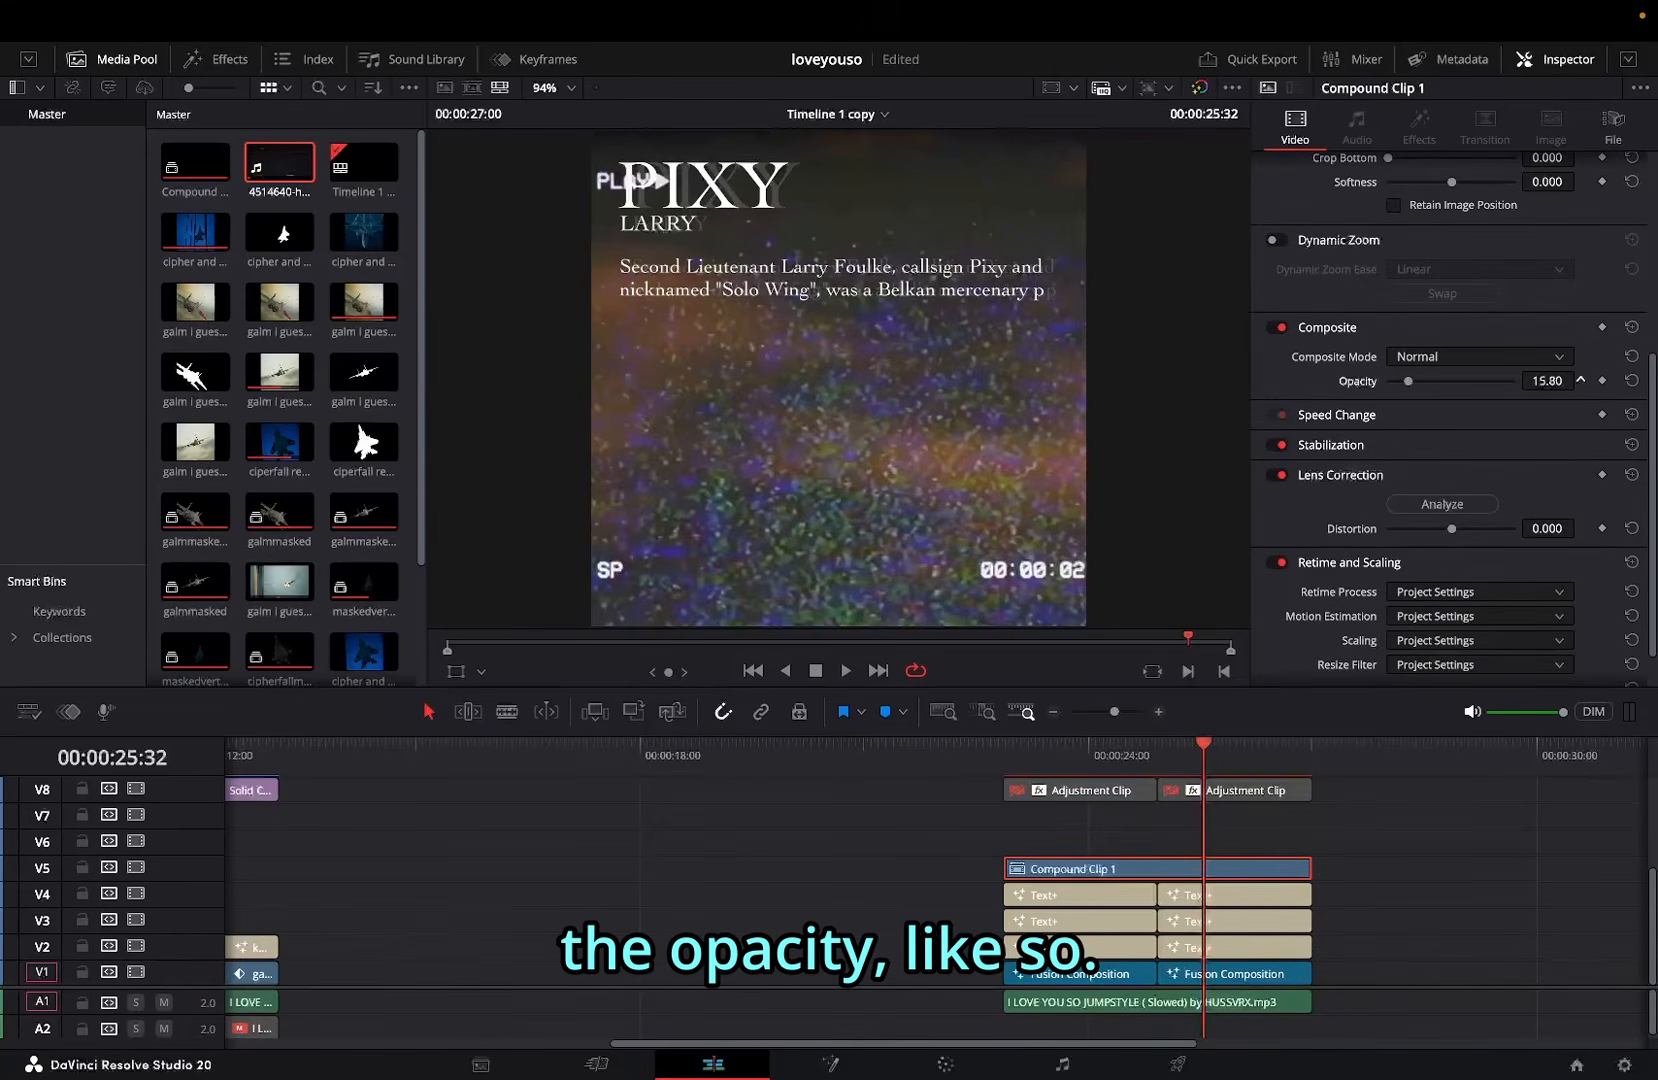
scroll(1553, 395, up, 5)
drag(1416, 219, 1452, 326)
click(1004, 760)
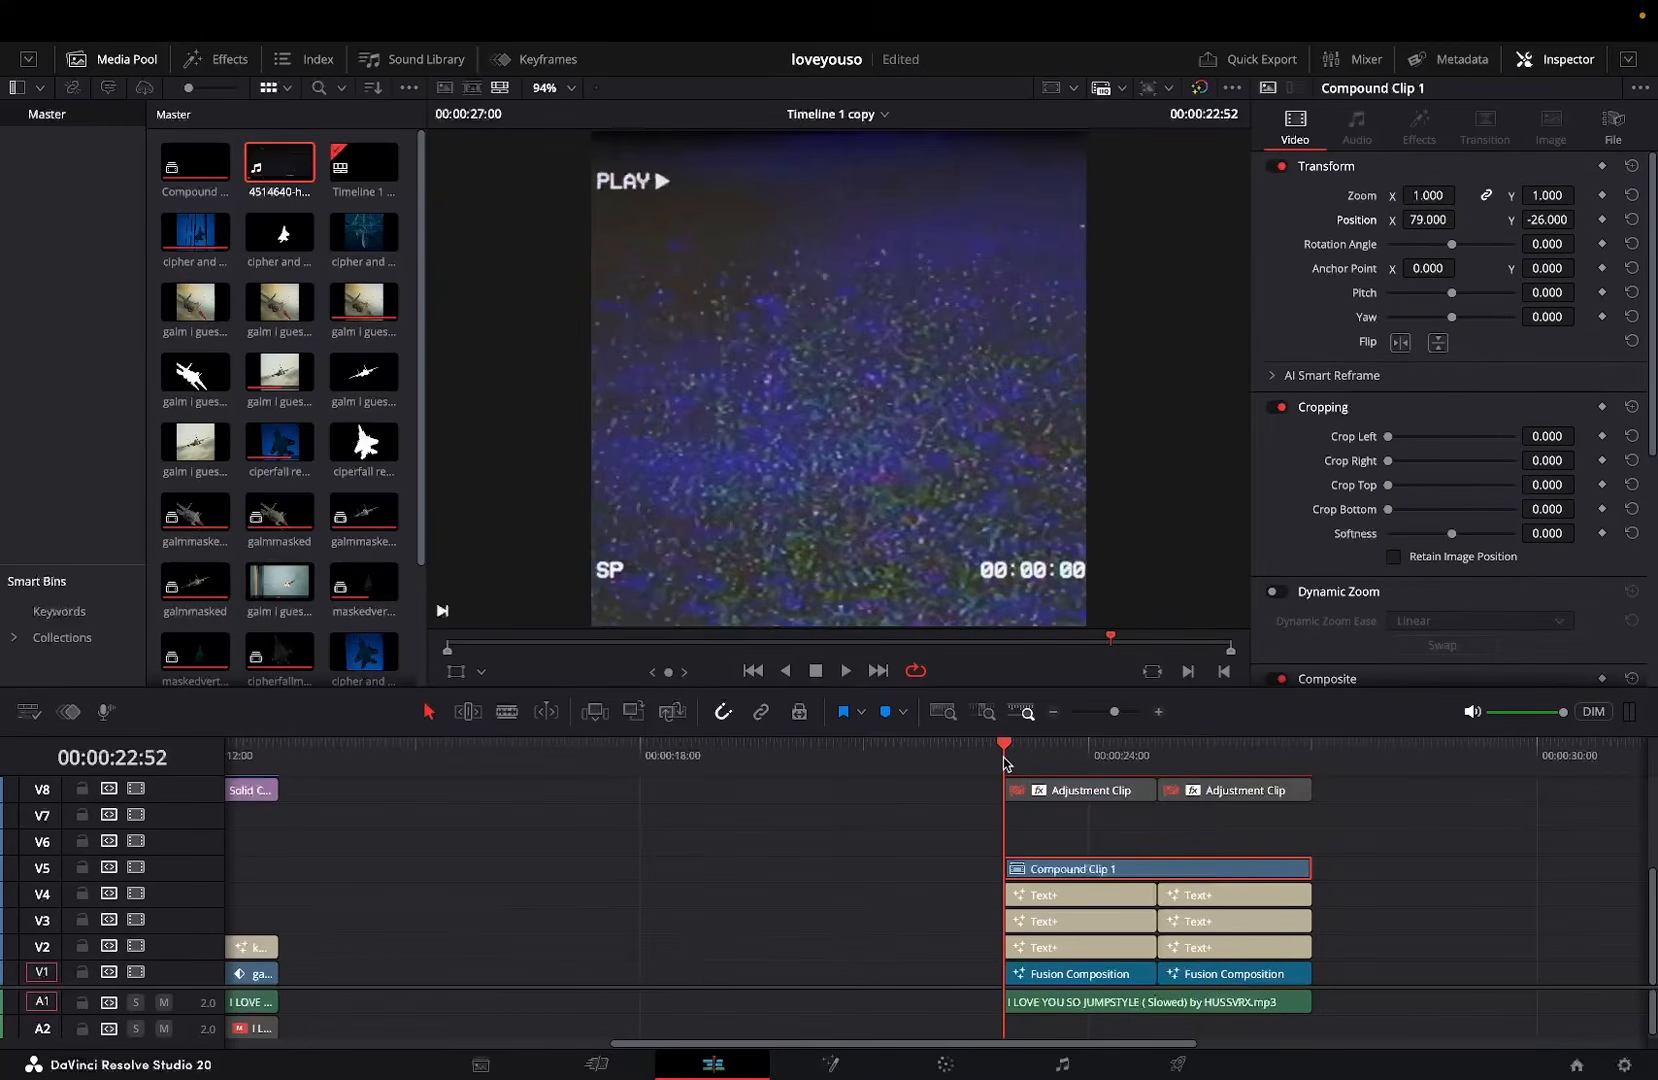
key(space)
key(space)
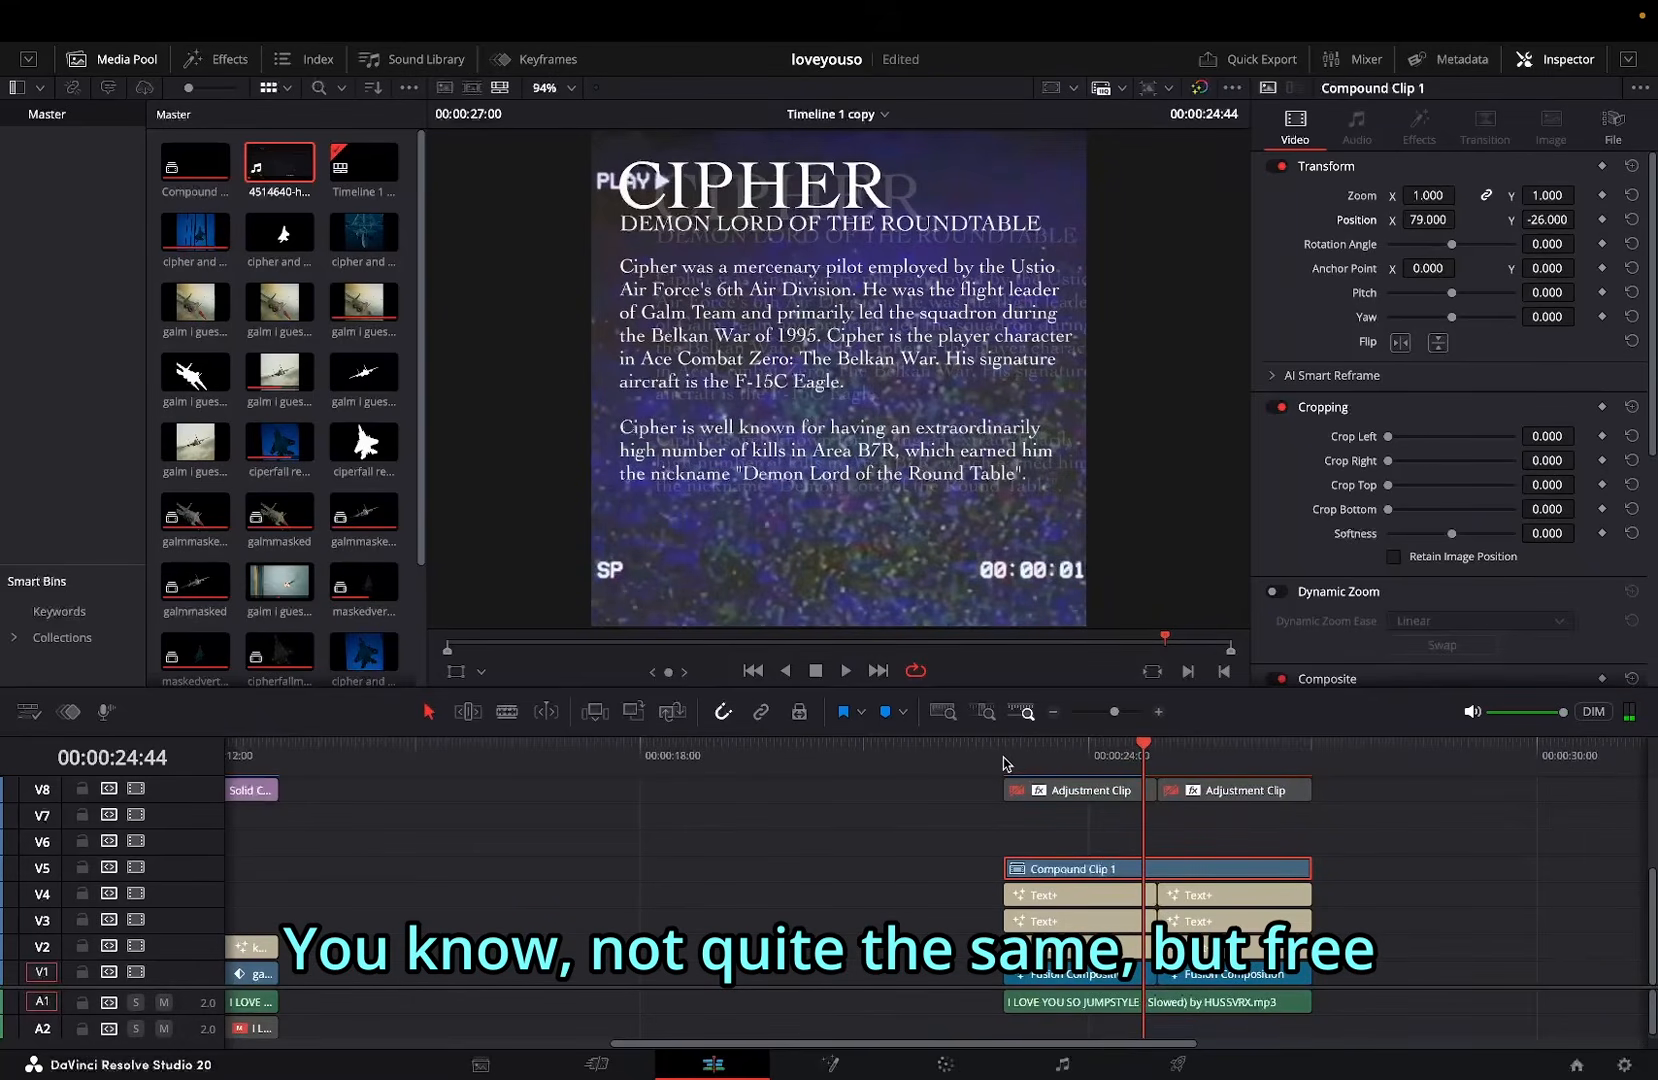
Step: Undo the text duplication and compound clip, leaving V5 to V7 empty below the adjustment clips on V8
key(super+z)
key(super+z)
key(super+z)
key(super+z)
key(super+z)
key(super+z)
key(super+z)
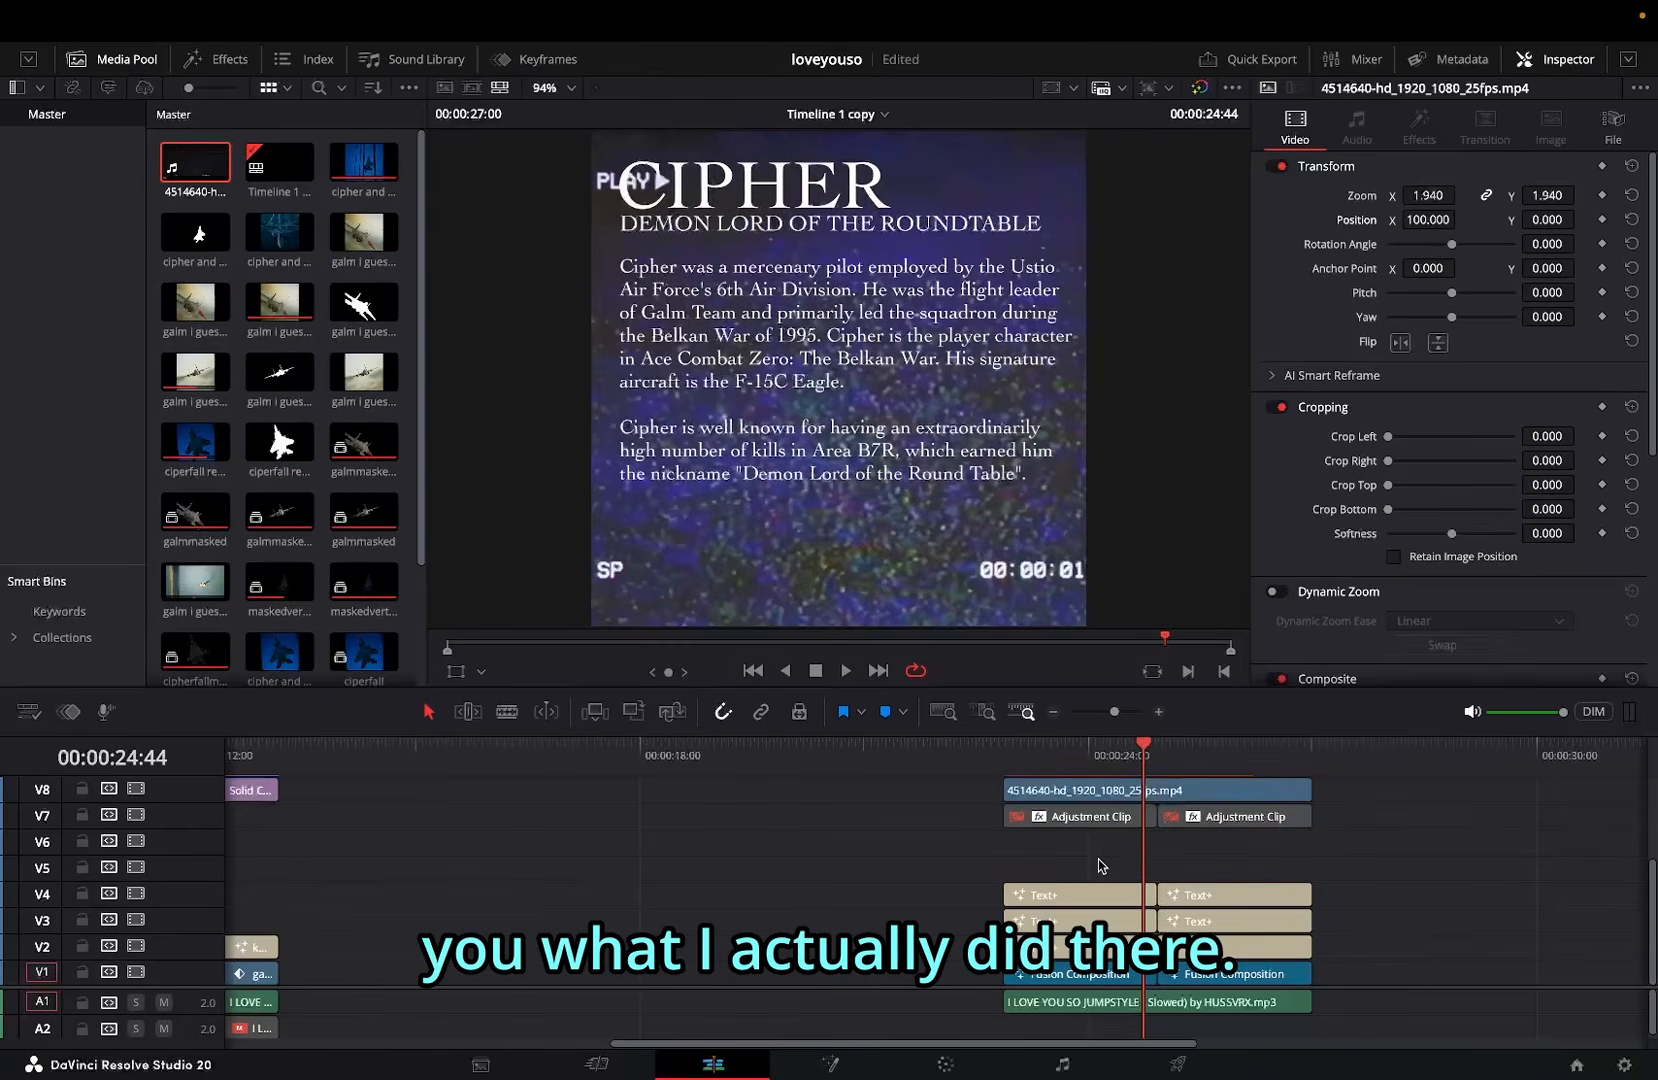
key(super+z)
key(super+z)
key(super+z)
key(super+z)
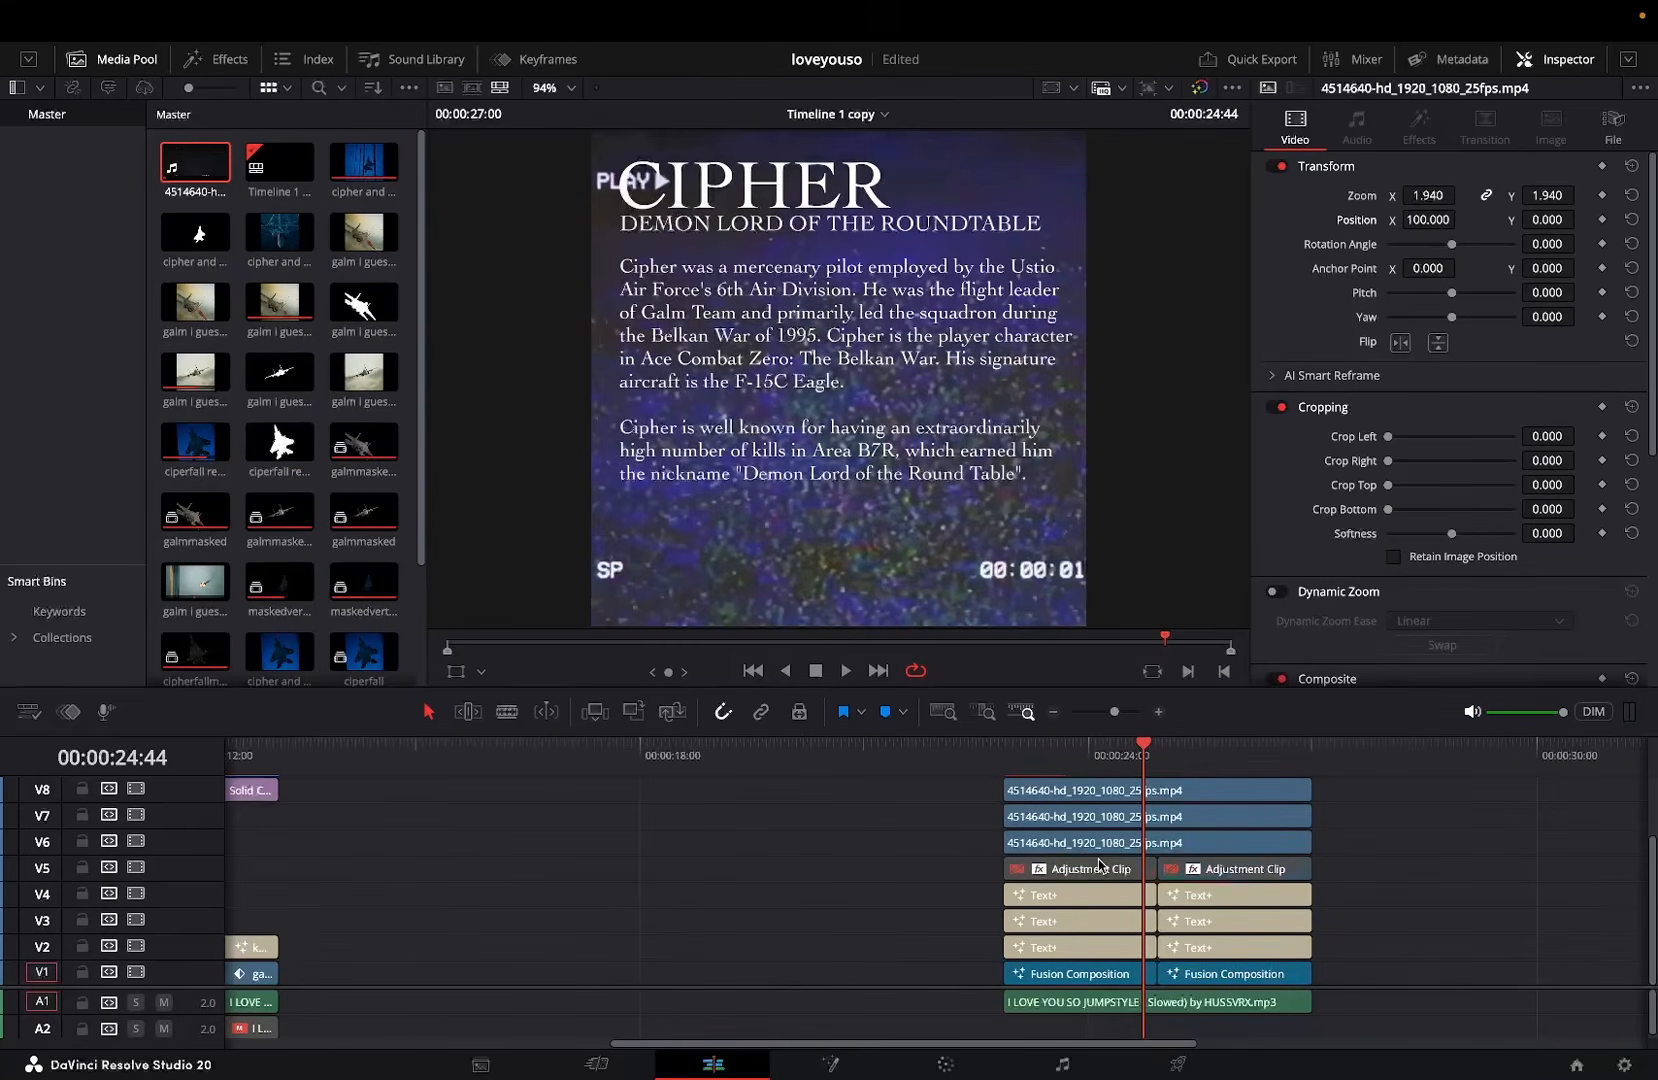
key(super+z)
key(super+z)
key(super+z)
key(super+z)
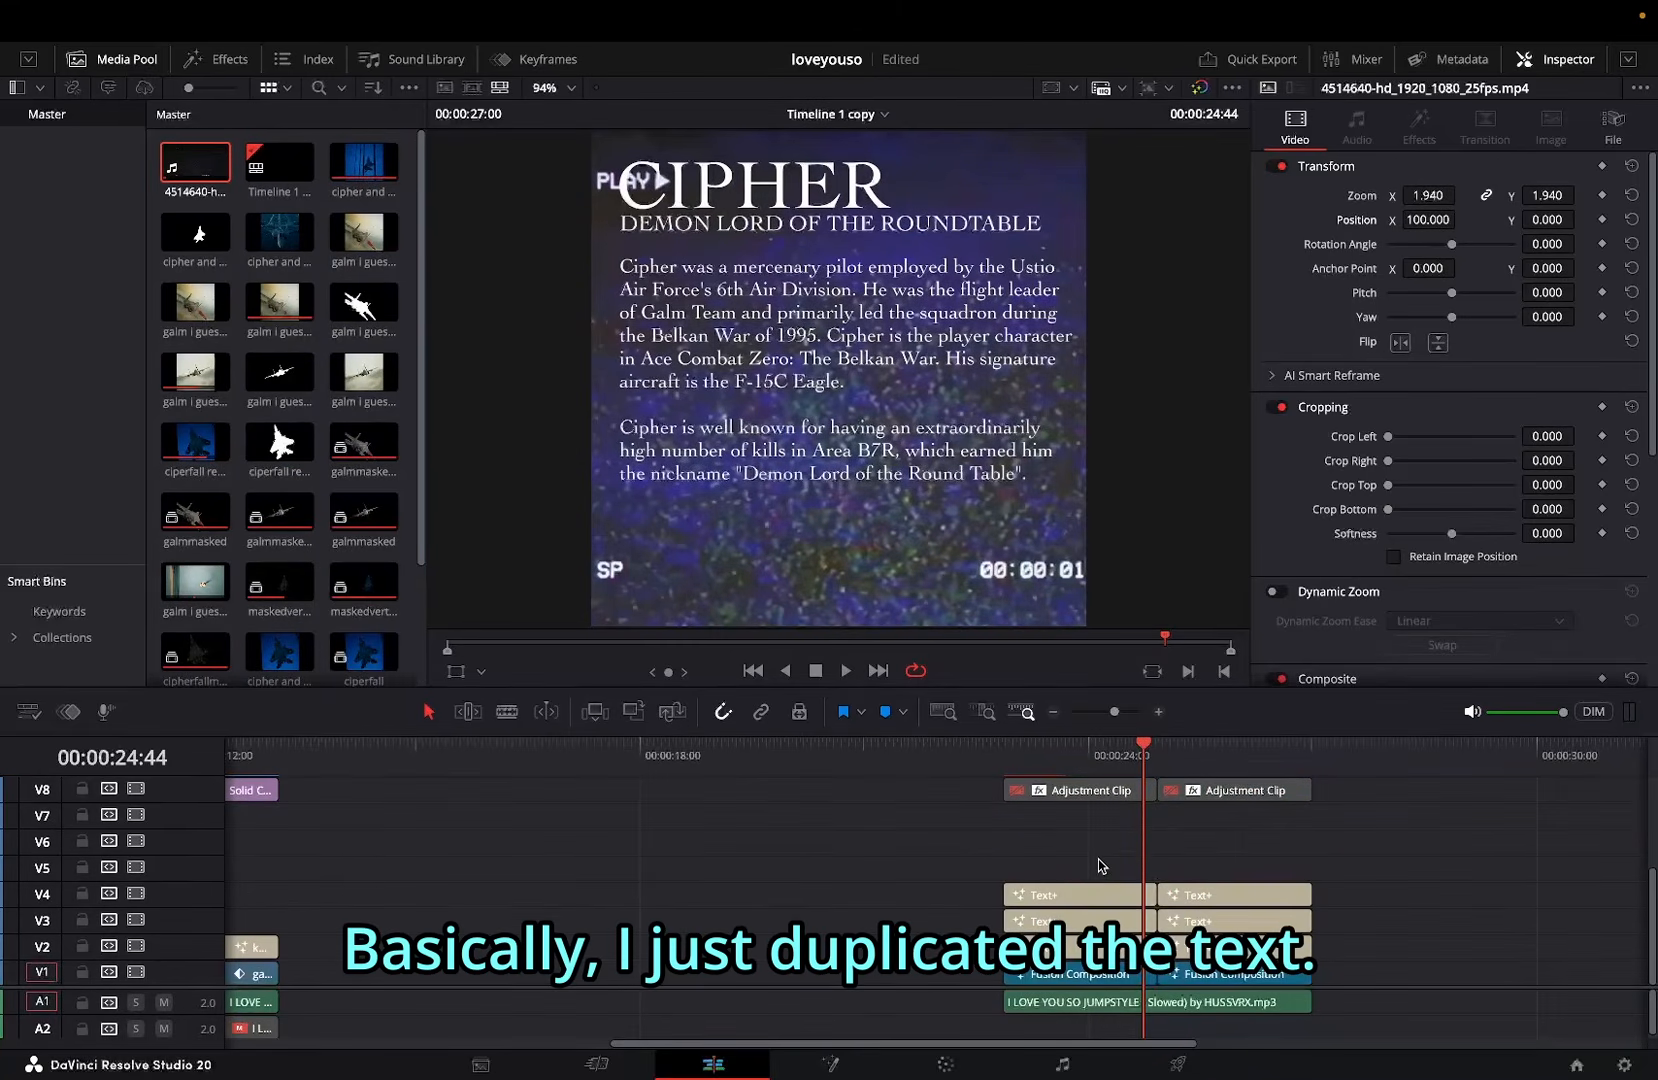
Step: Duplicate the text clips onto V5 to V7 and check the New Compound Clip shortcut and the keyboard customization settings
drag(1162, 935, 1186, 868)
right_click(1186, 836)
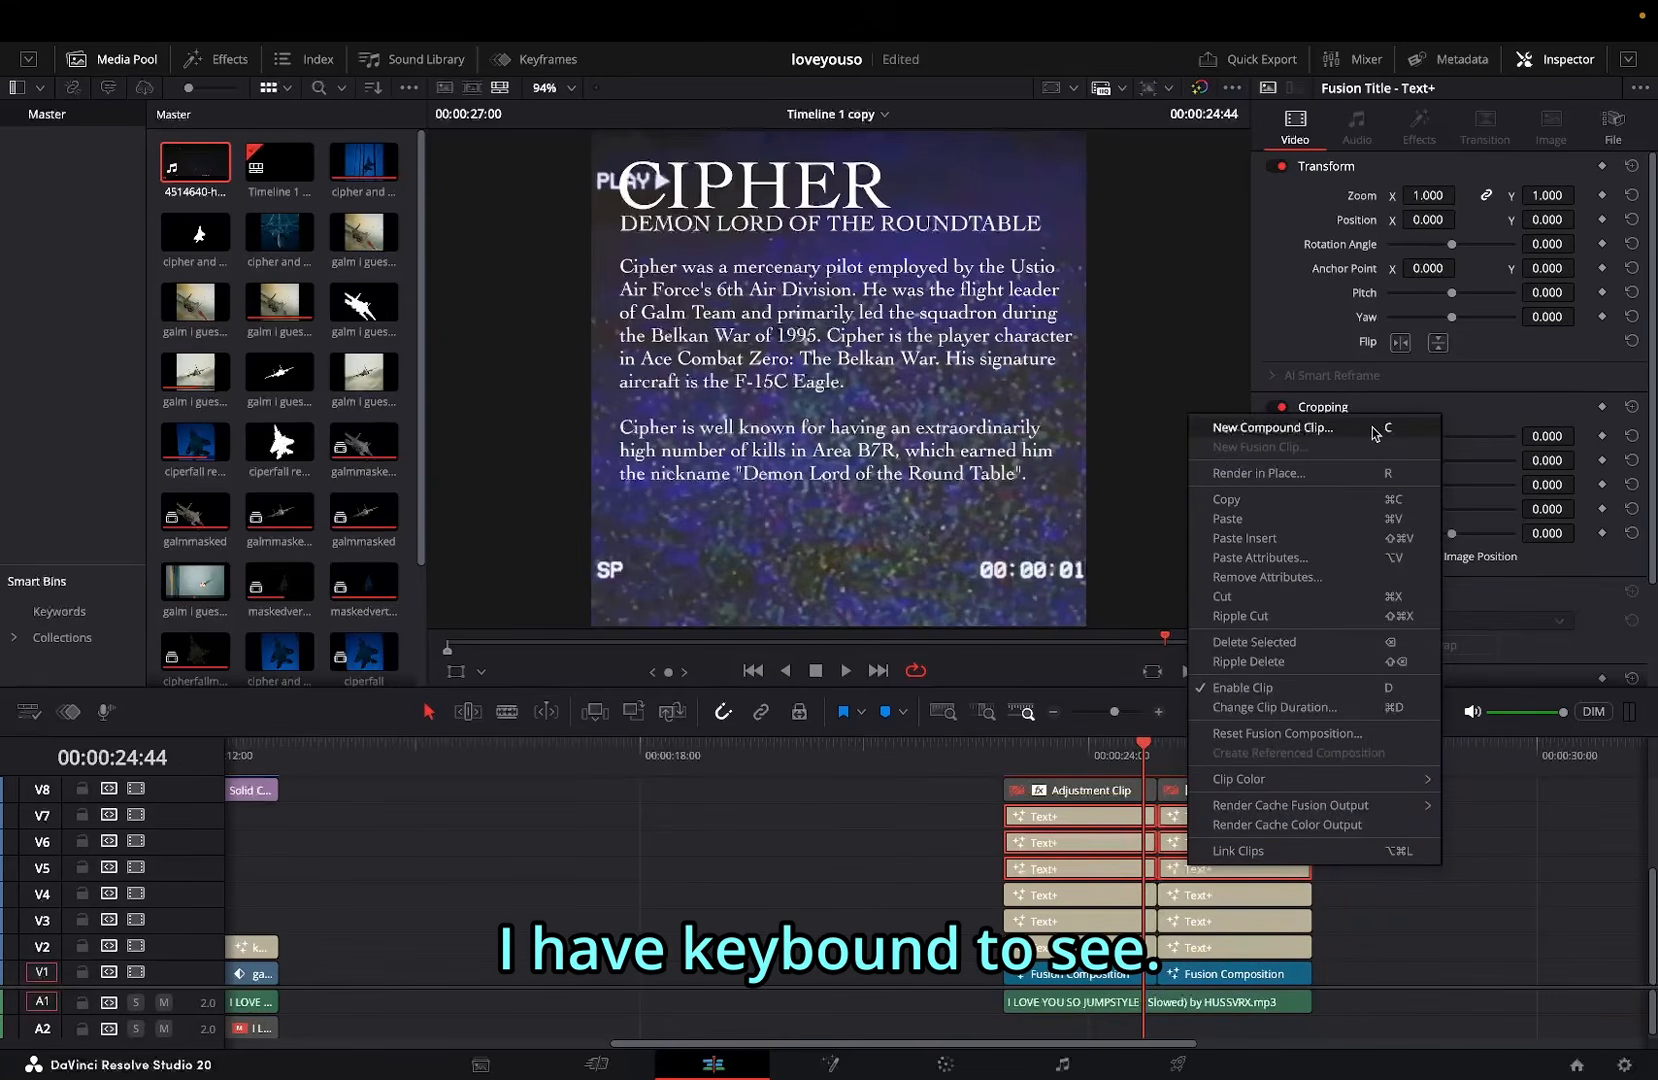
click(864, 849)
key(ctrl+alt+k)
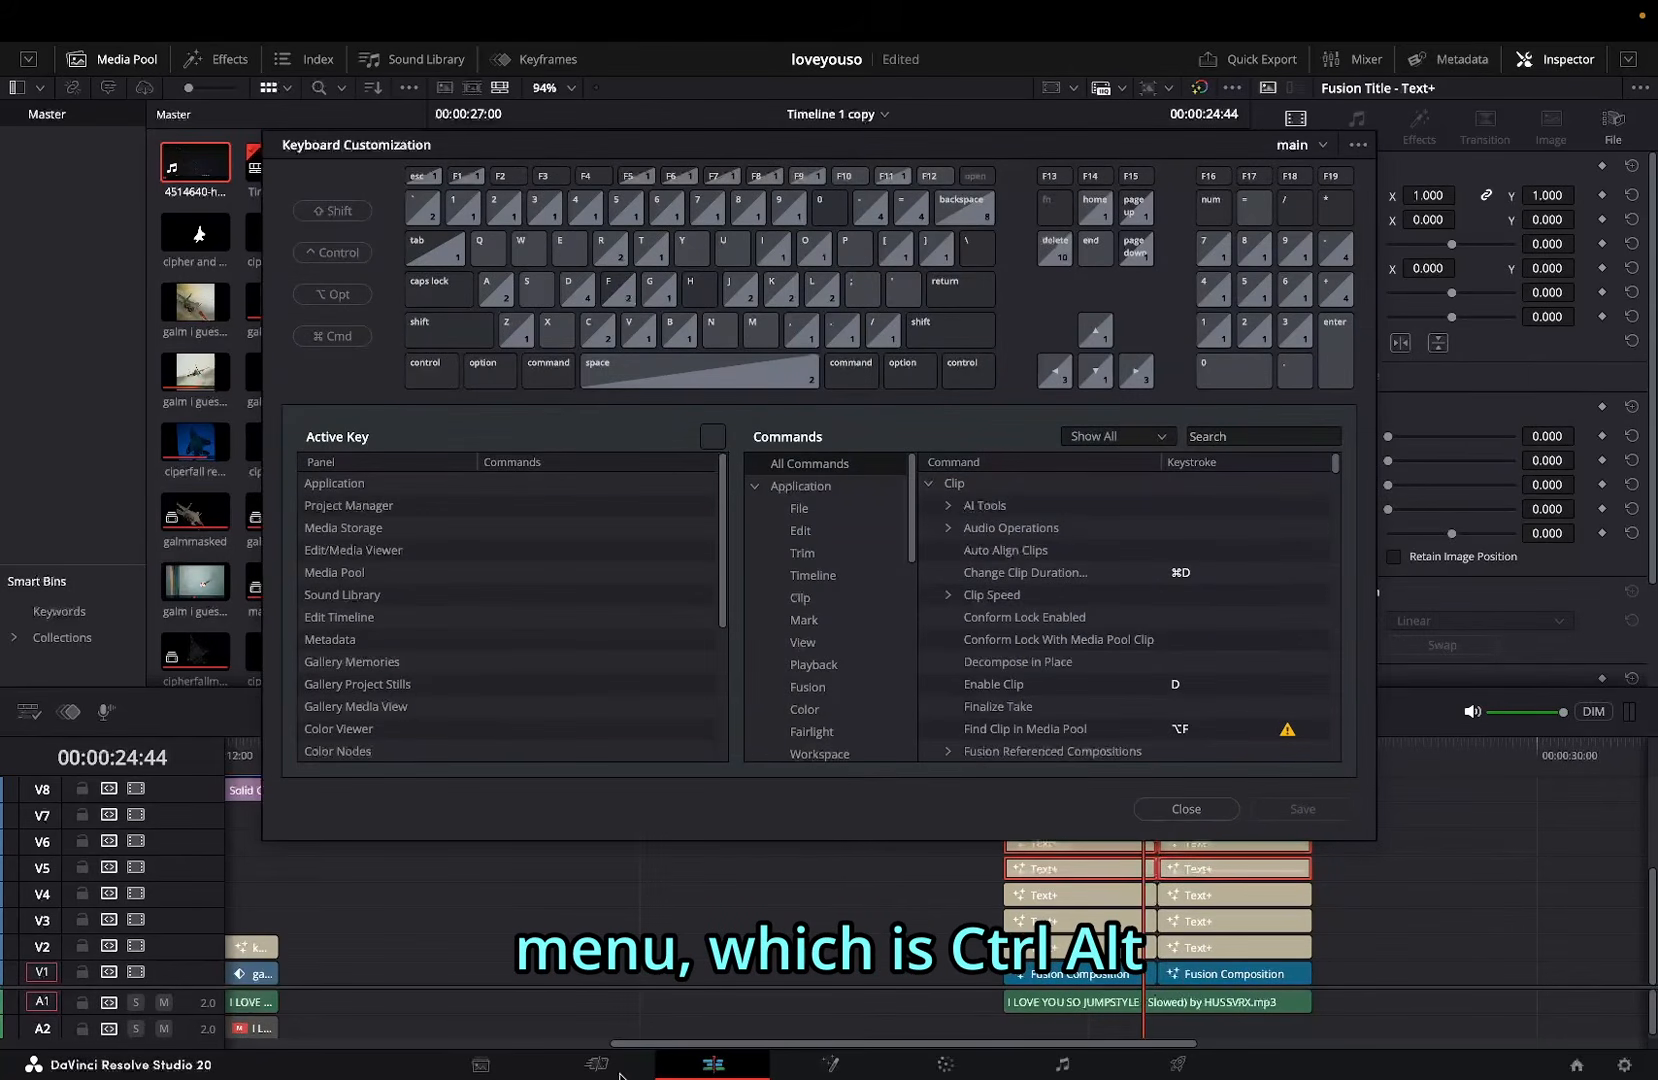
click(1203, 813)
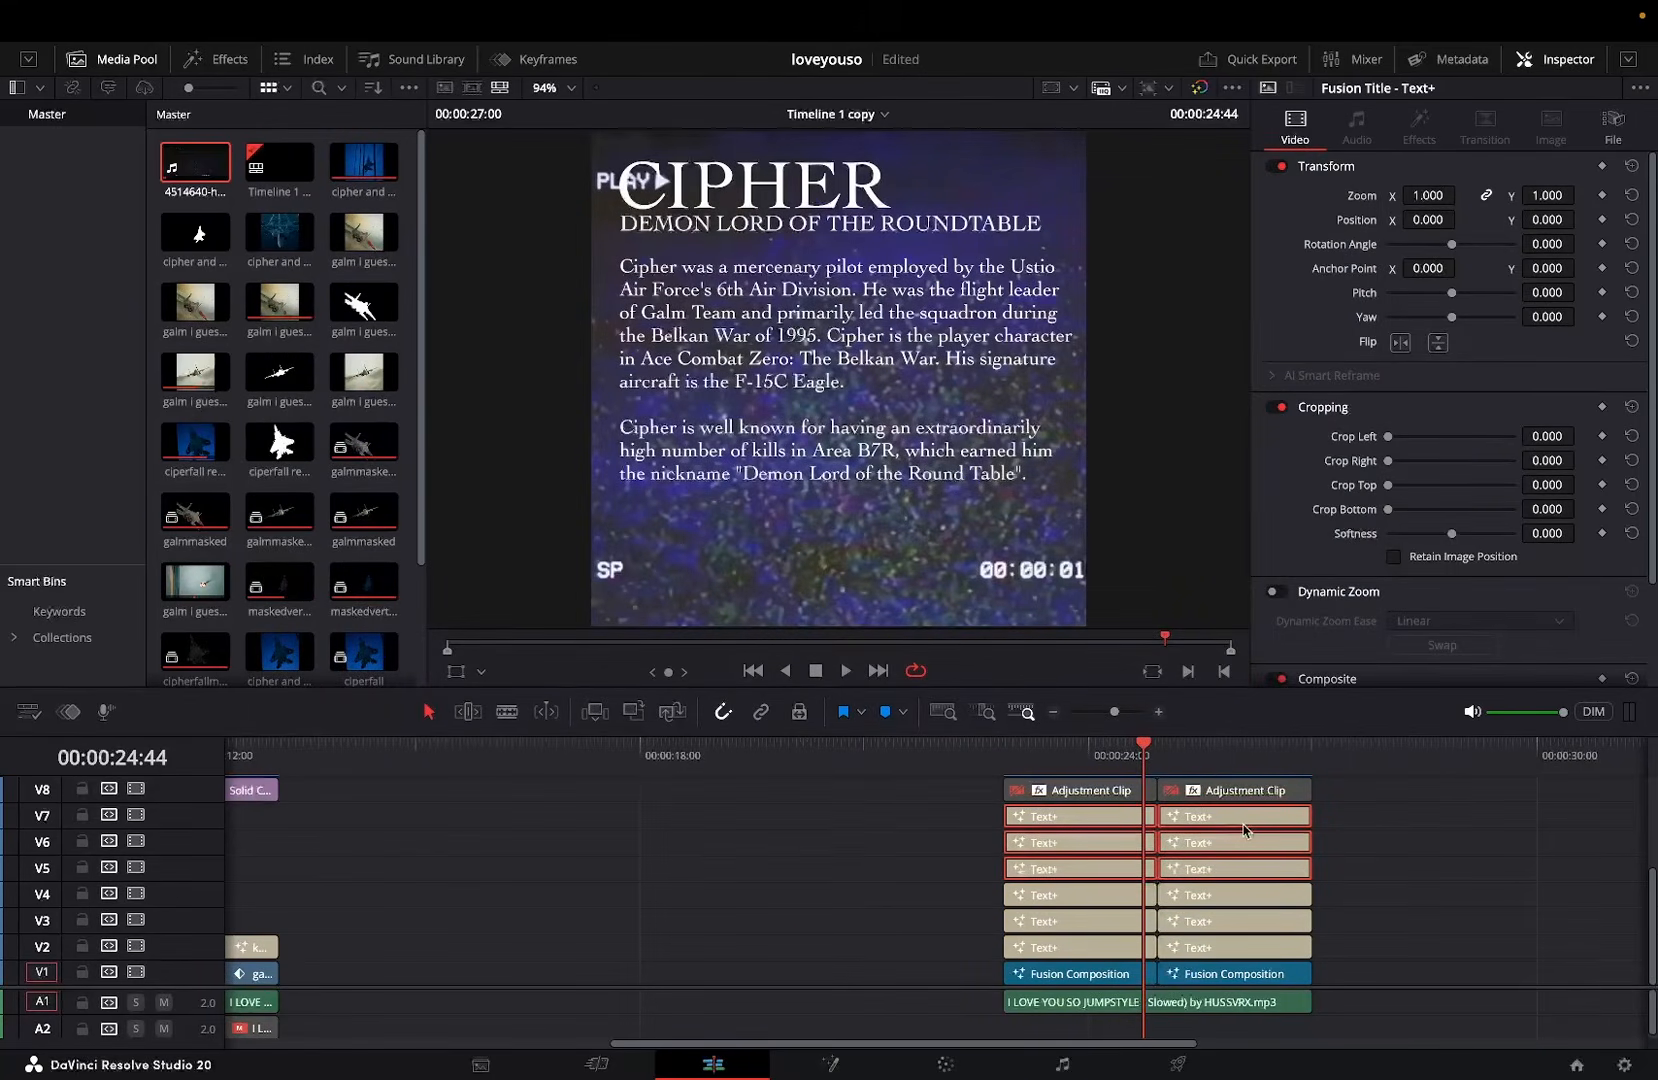
Step: Combine the duplicated text clips on V5 to V7 into a compound clip and shift its Position X
key(Delete)
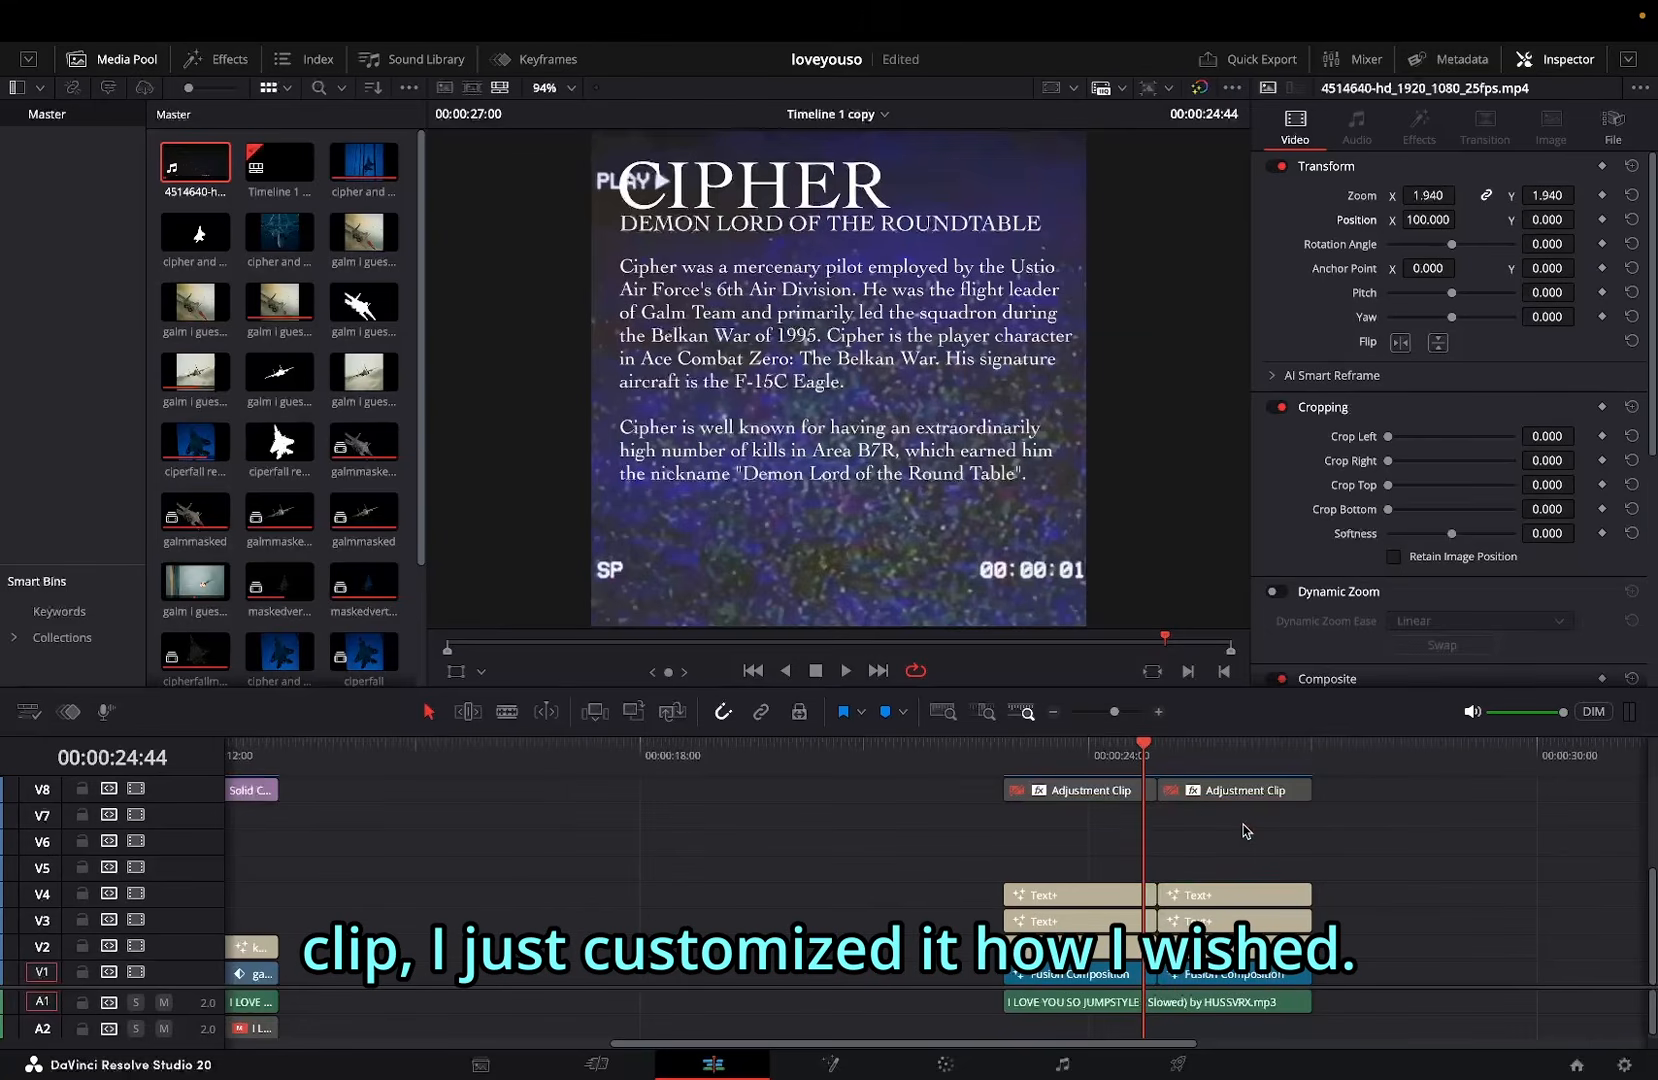
key(ctrl+z)
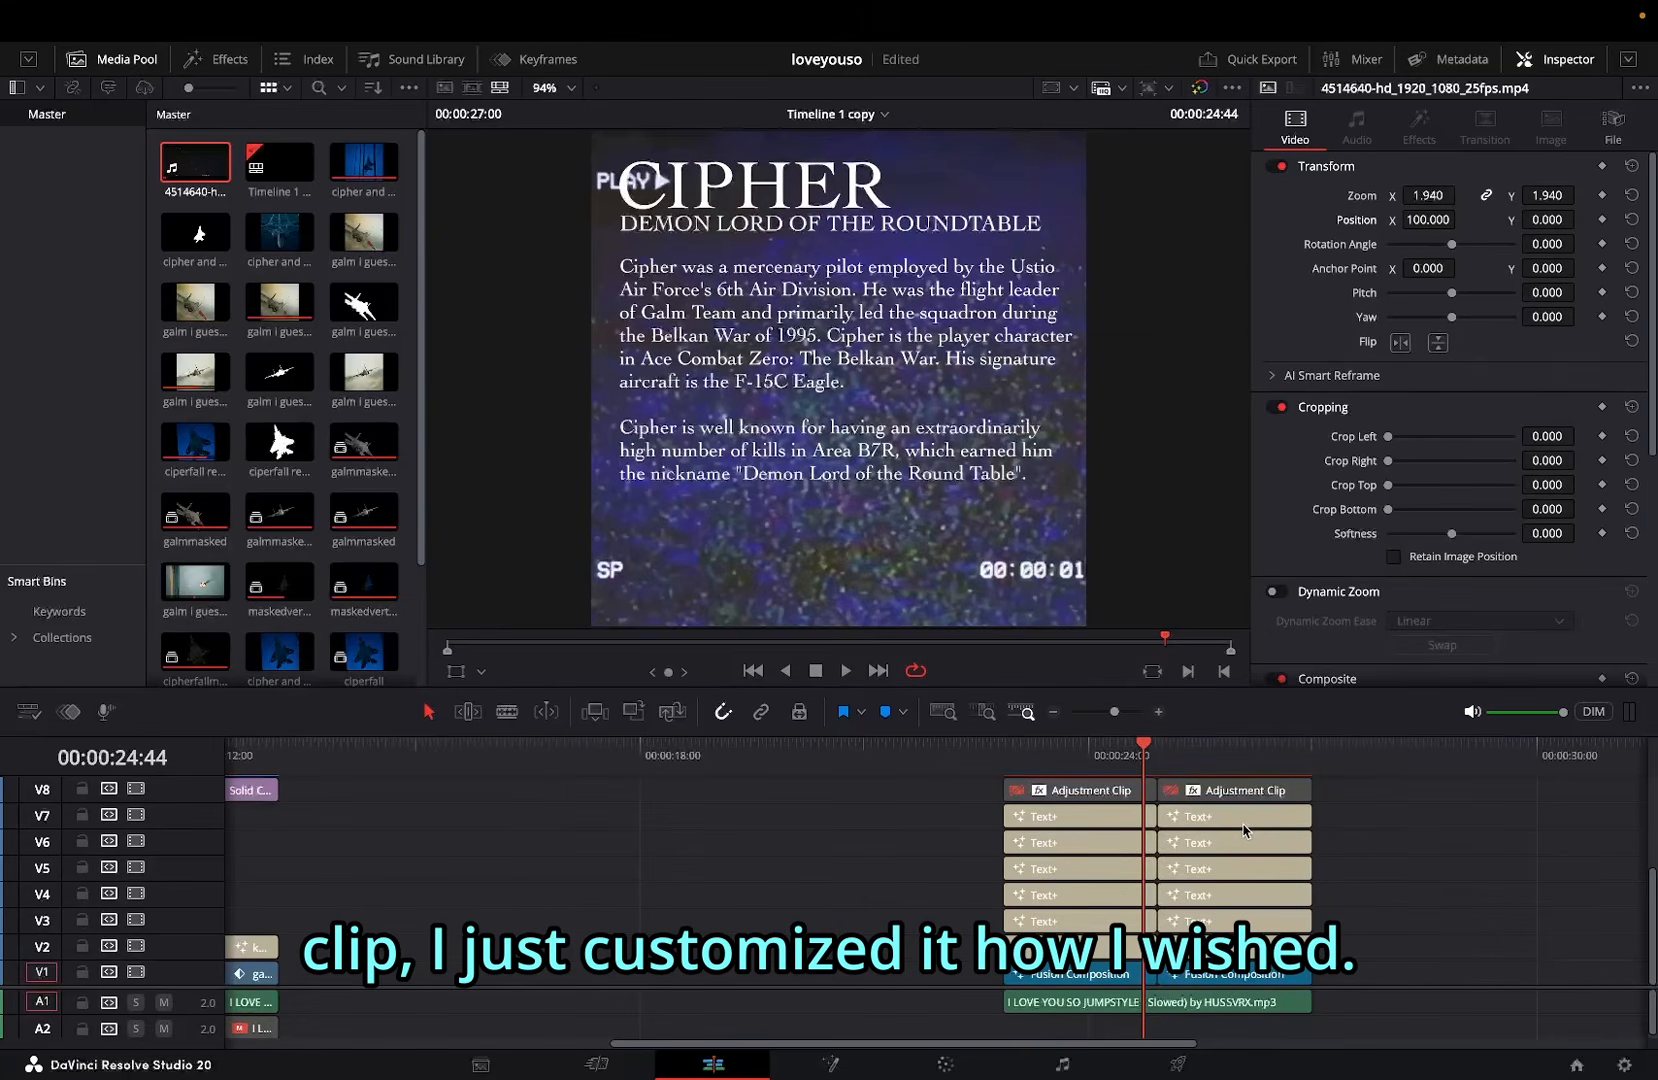
drag(1333, 820, 960, 869)
key(alt+c)
key(Return)
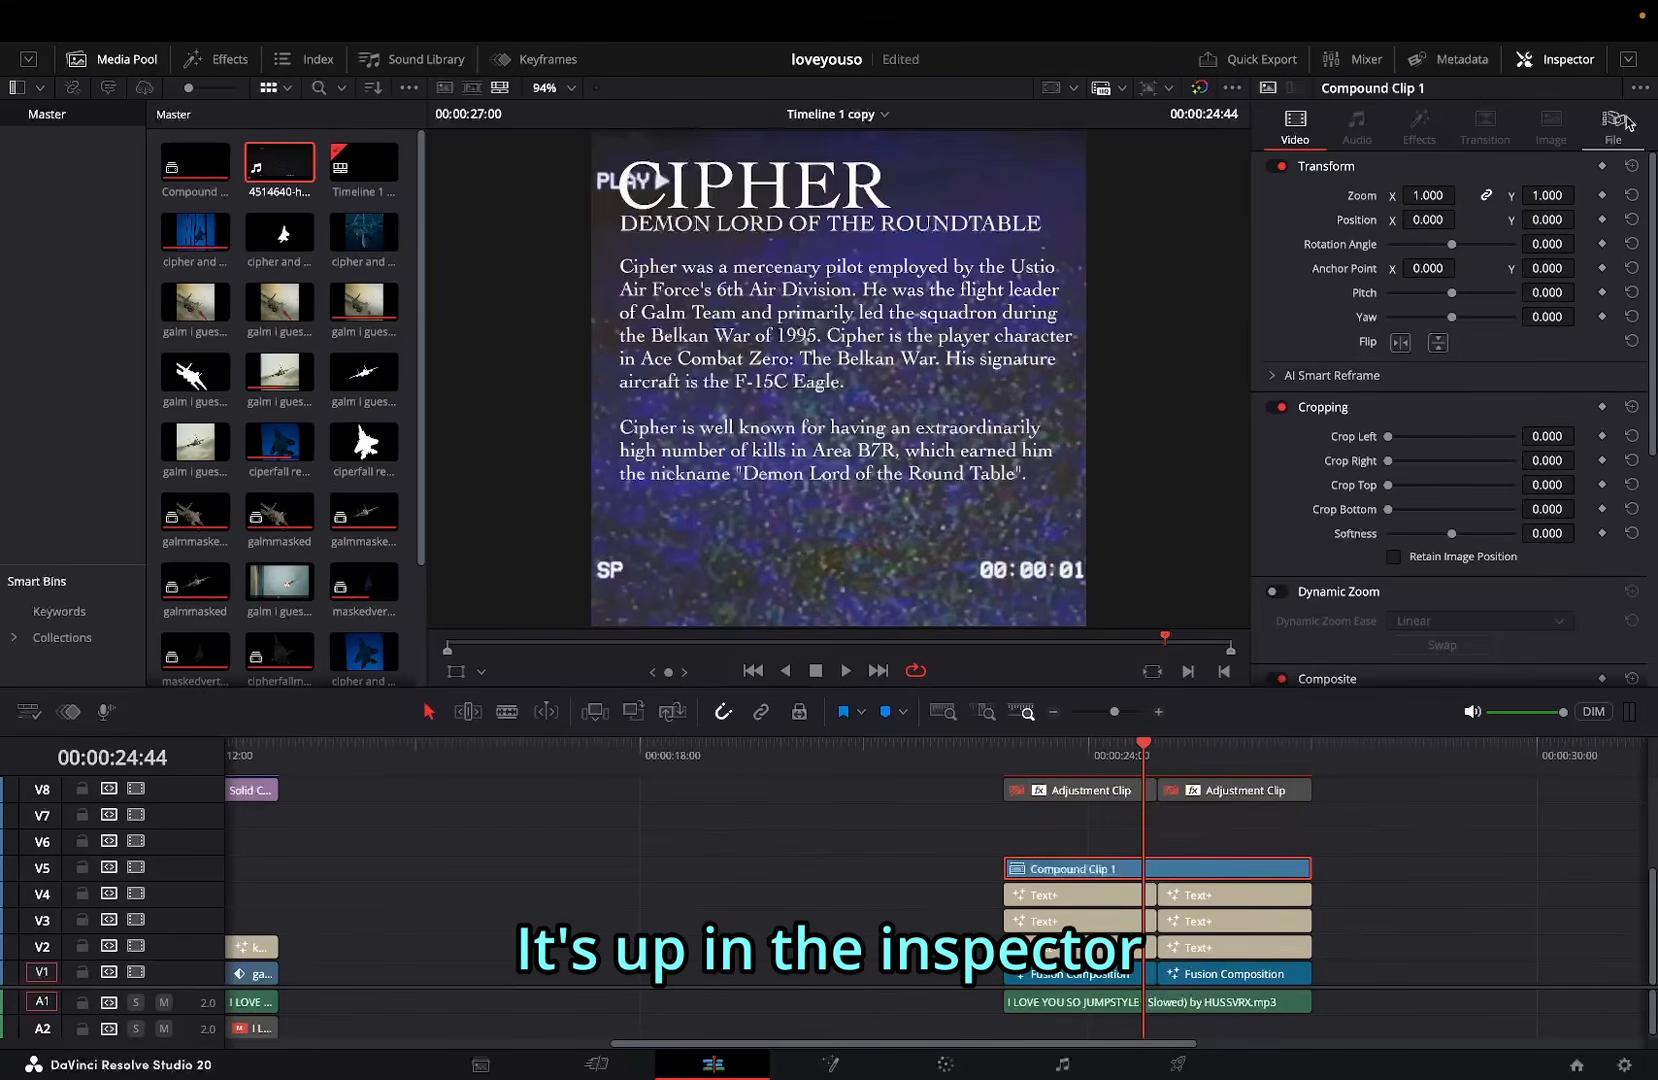
drag(1428, 220, 1475, 218)
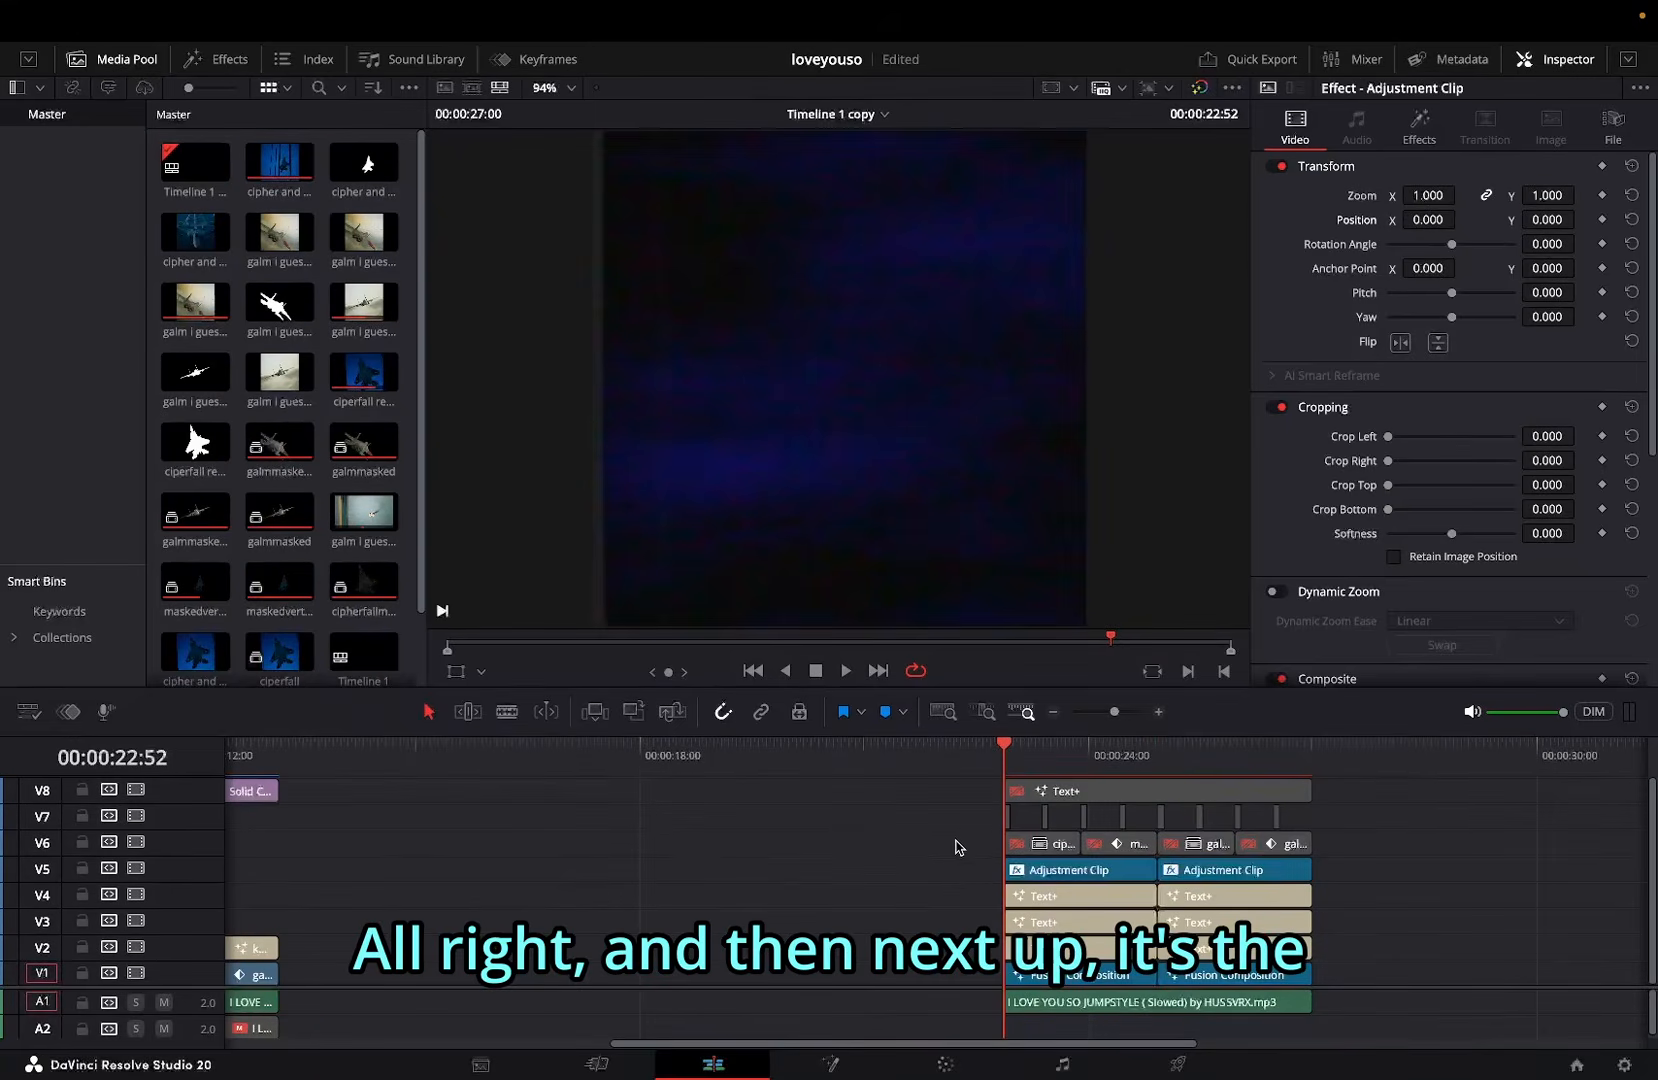
Step: Enable the four disabled masked aircraft clips on V6, from cipherfallmasked to the last galm clip
click(1056, 850)
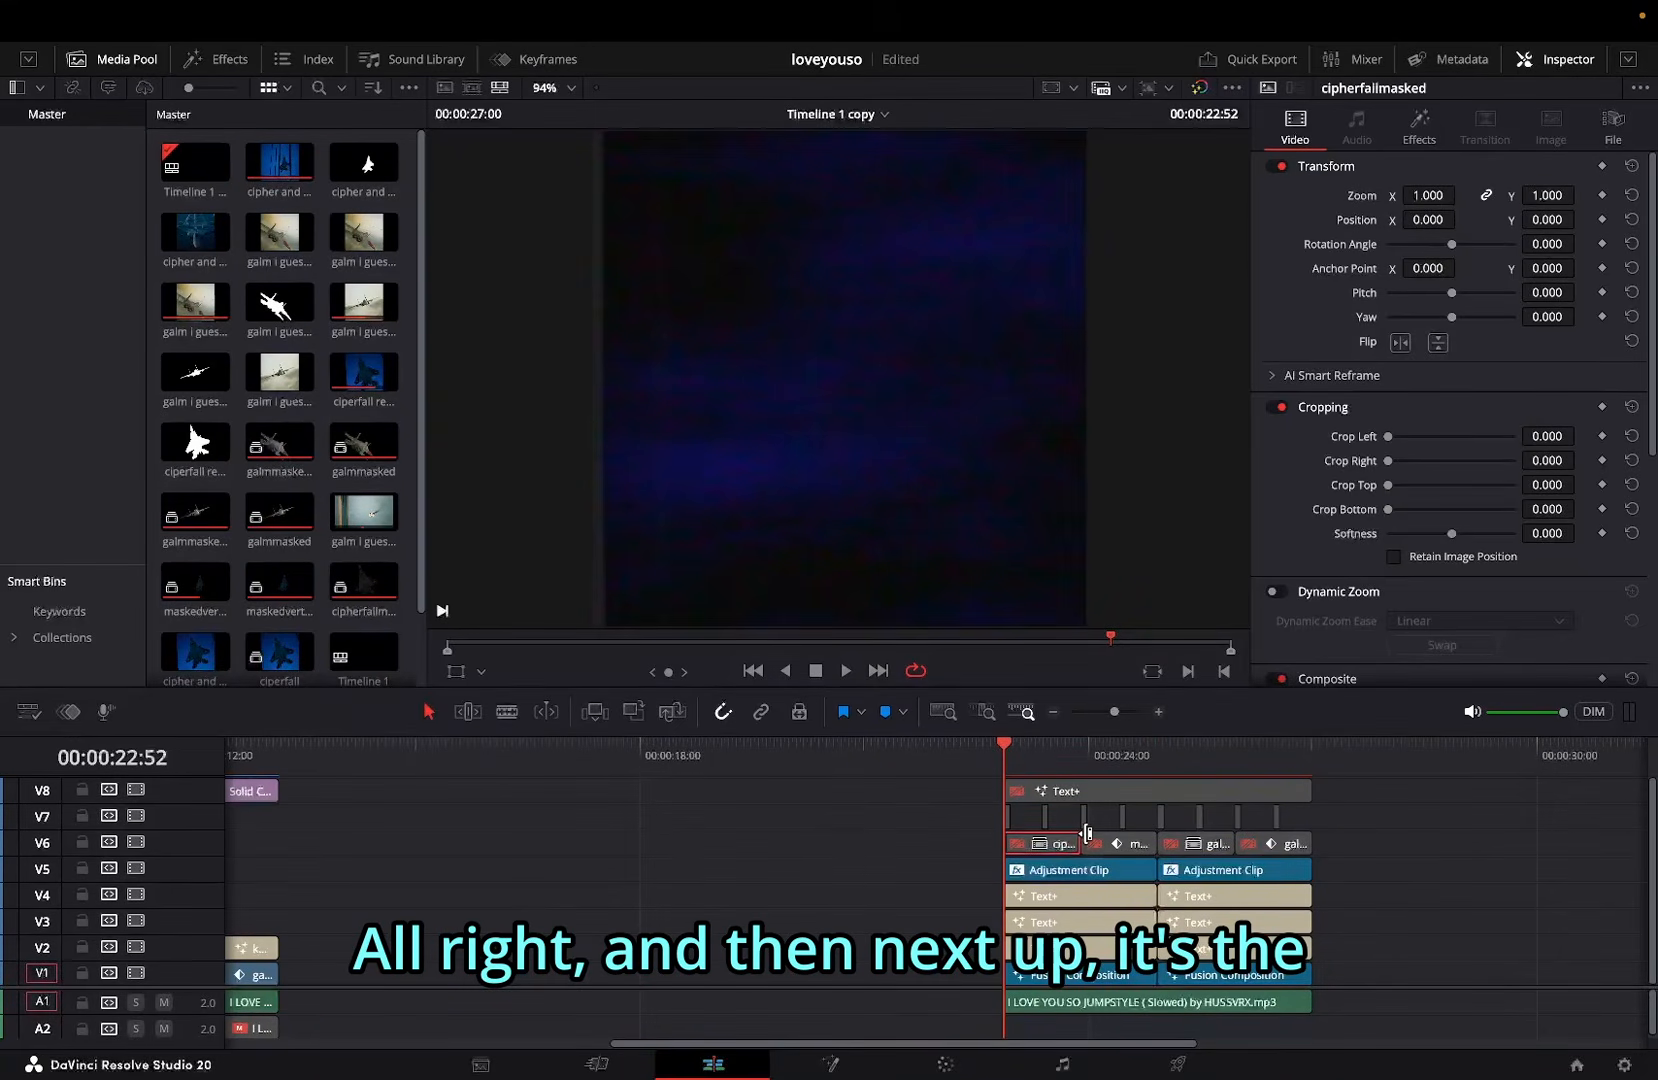
key(space)
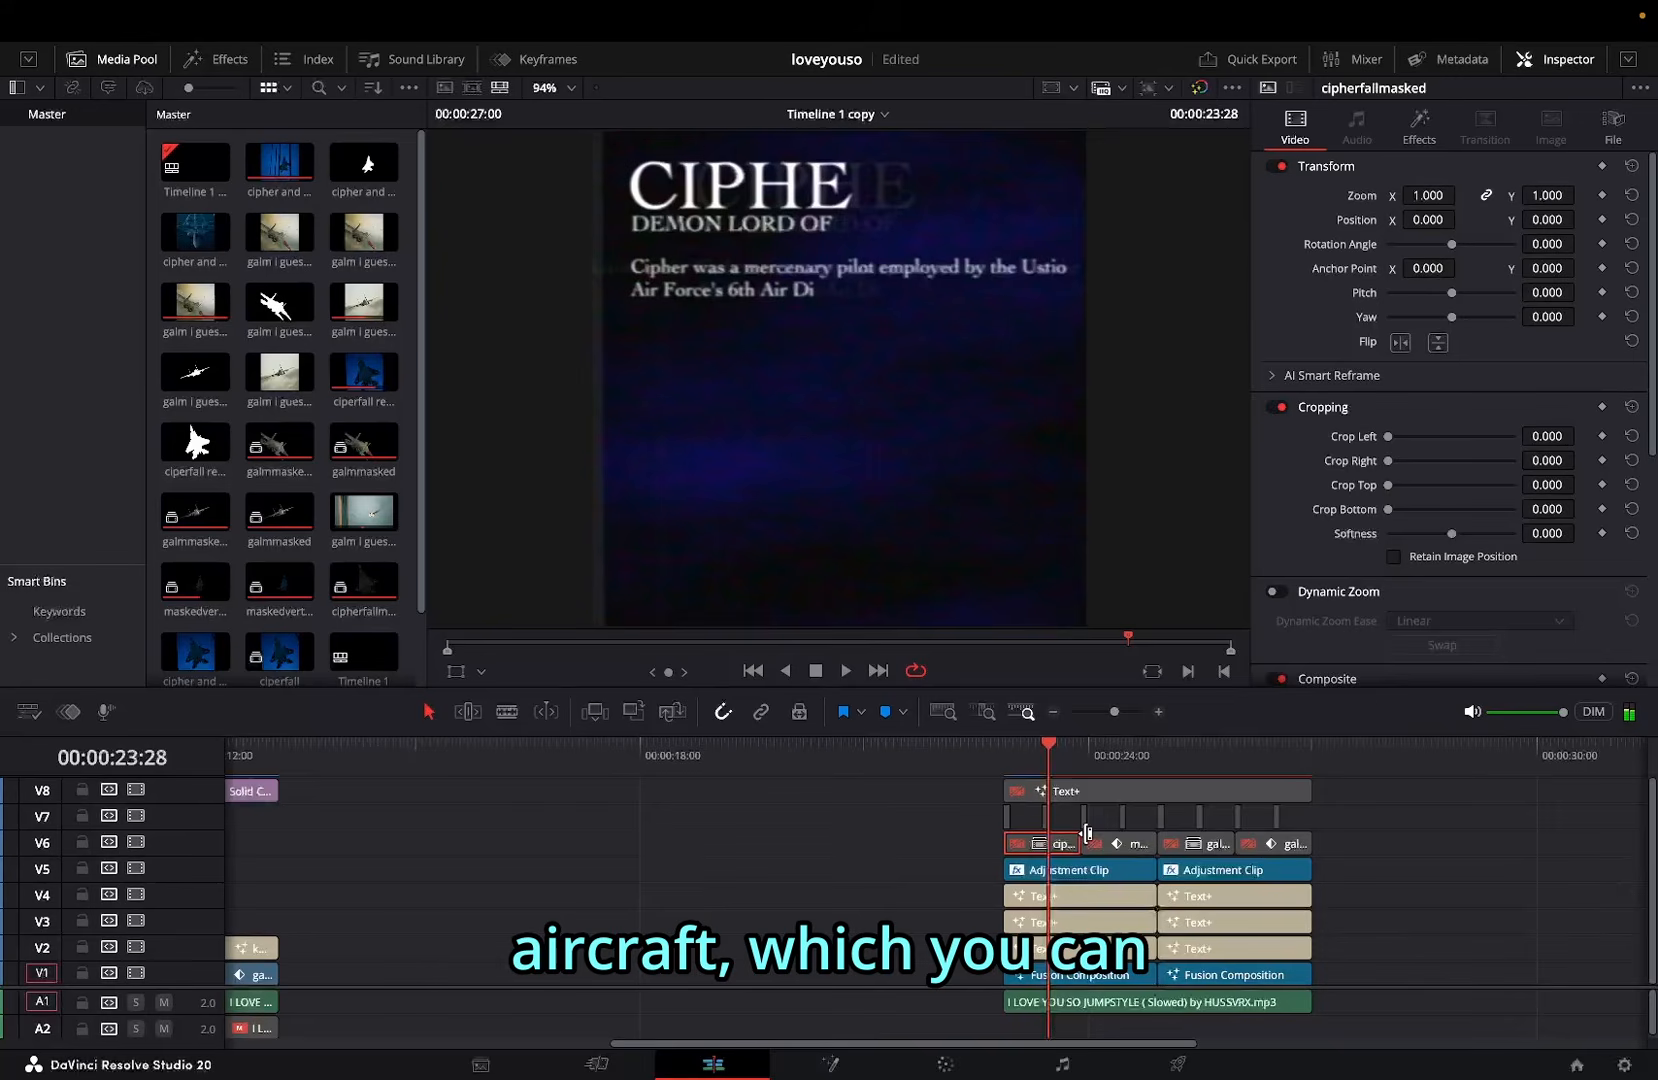
click(1144, 850)
key(d)
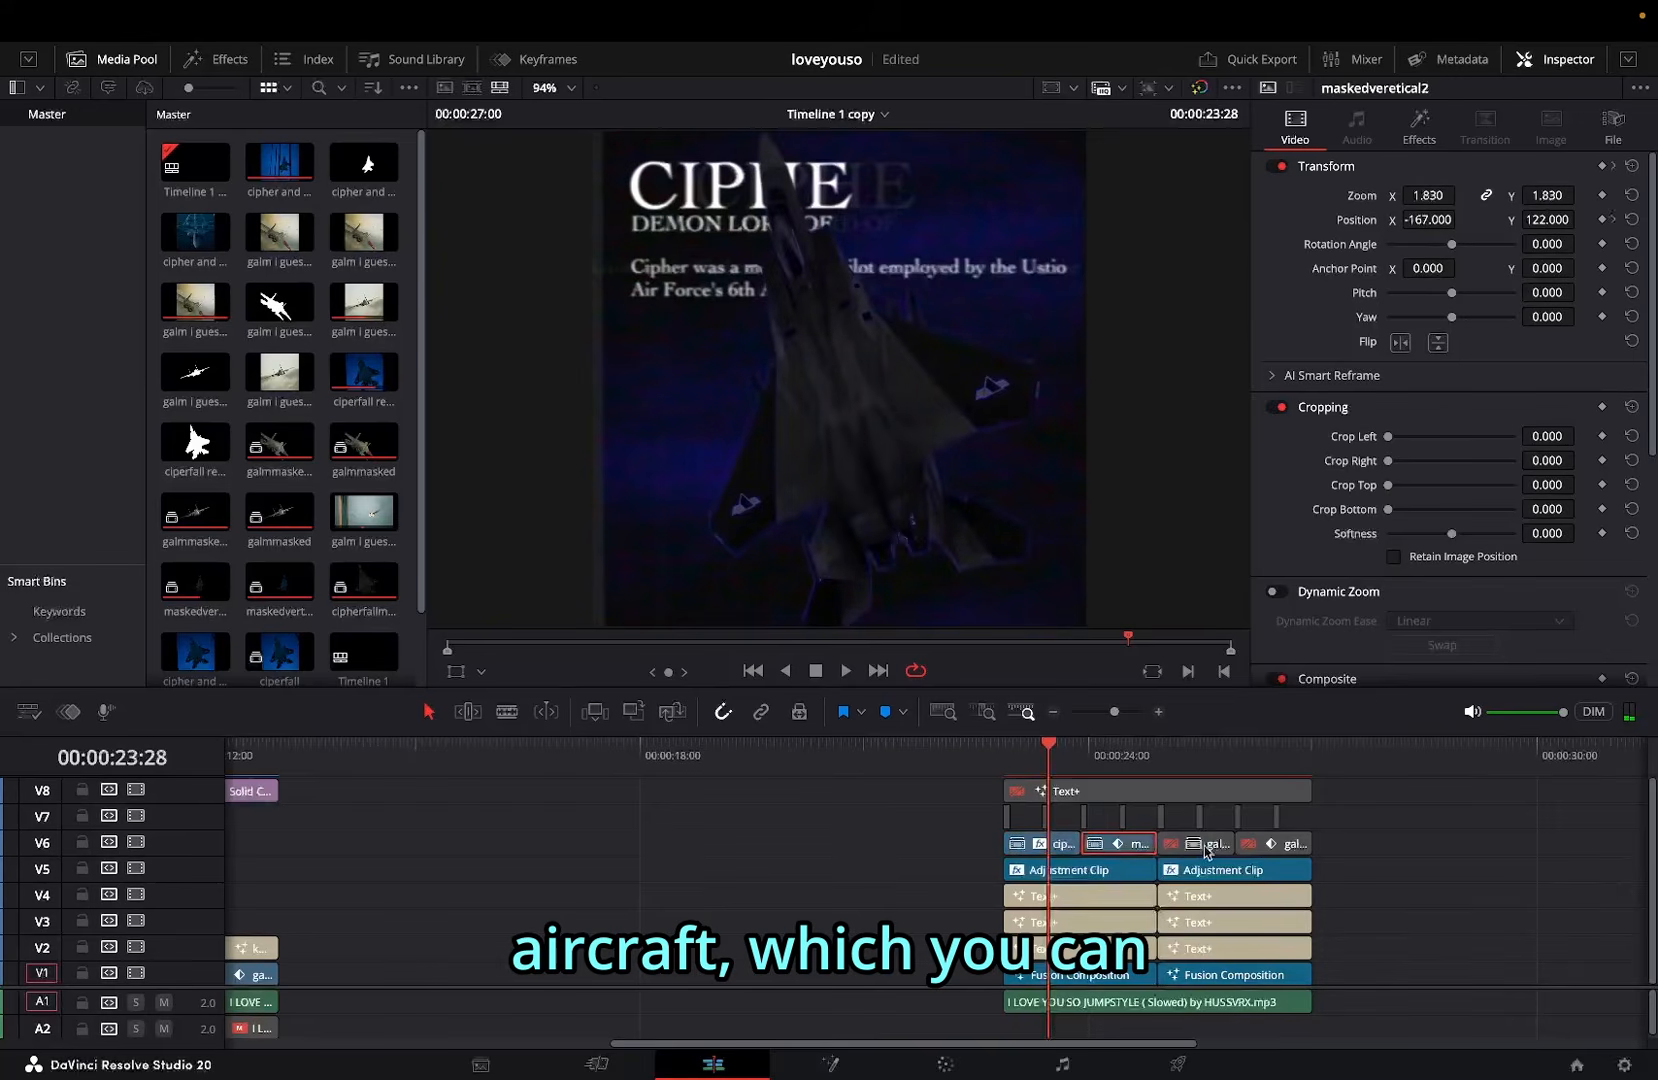
click(1206, 850)
key(d)
click(1262, 850)
key(d)
click(1054, 847)
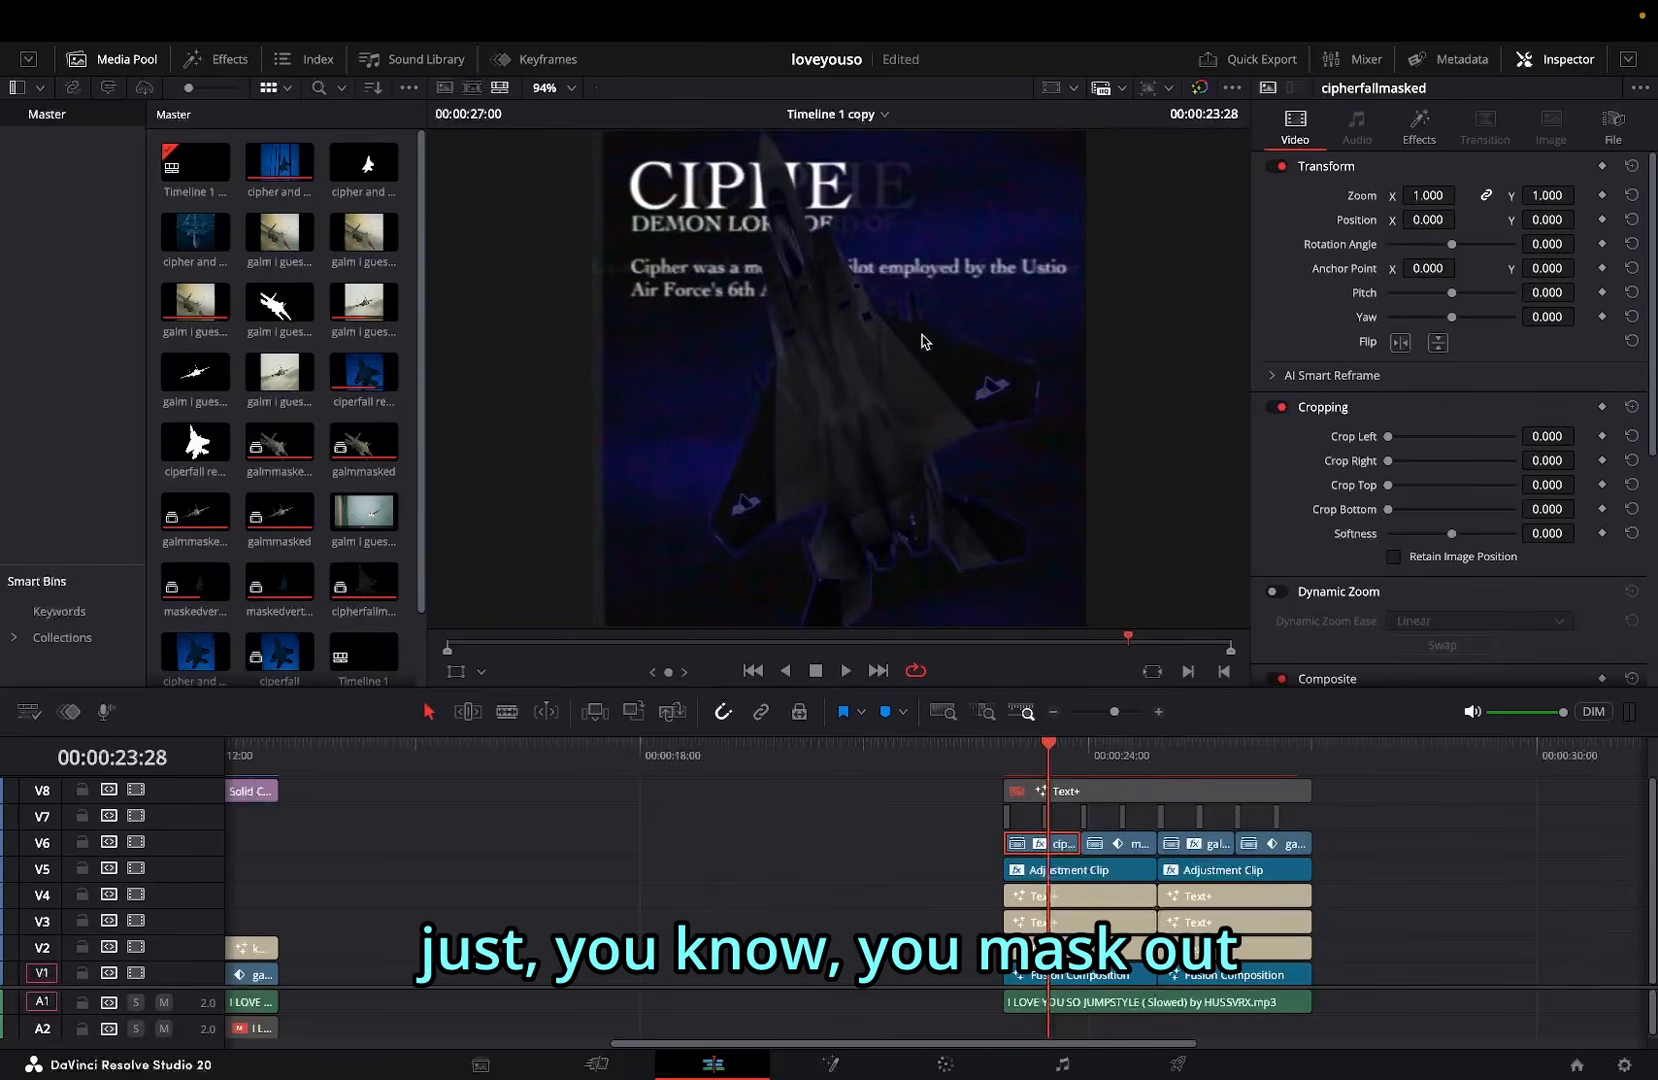
Step: Place the cipher and f15 render clip on V6 in the timeline gap and park the playhead at 00:00:19:55
drag(279, 163, 755, 851)
drag(842, 760, 783, 772)
click(856, 848)
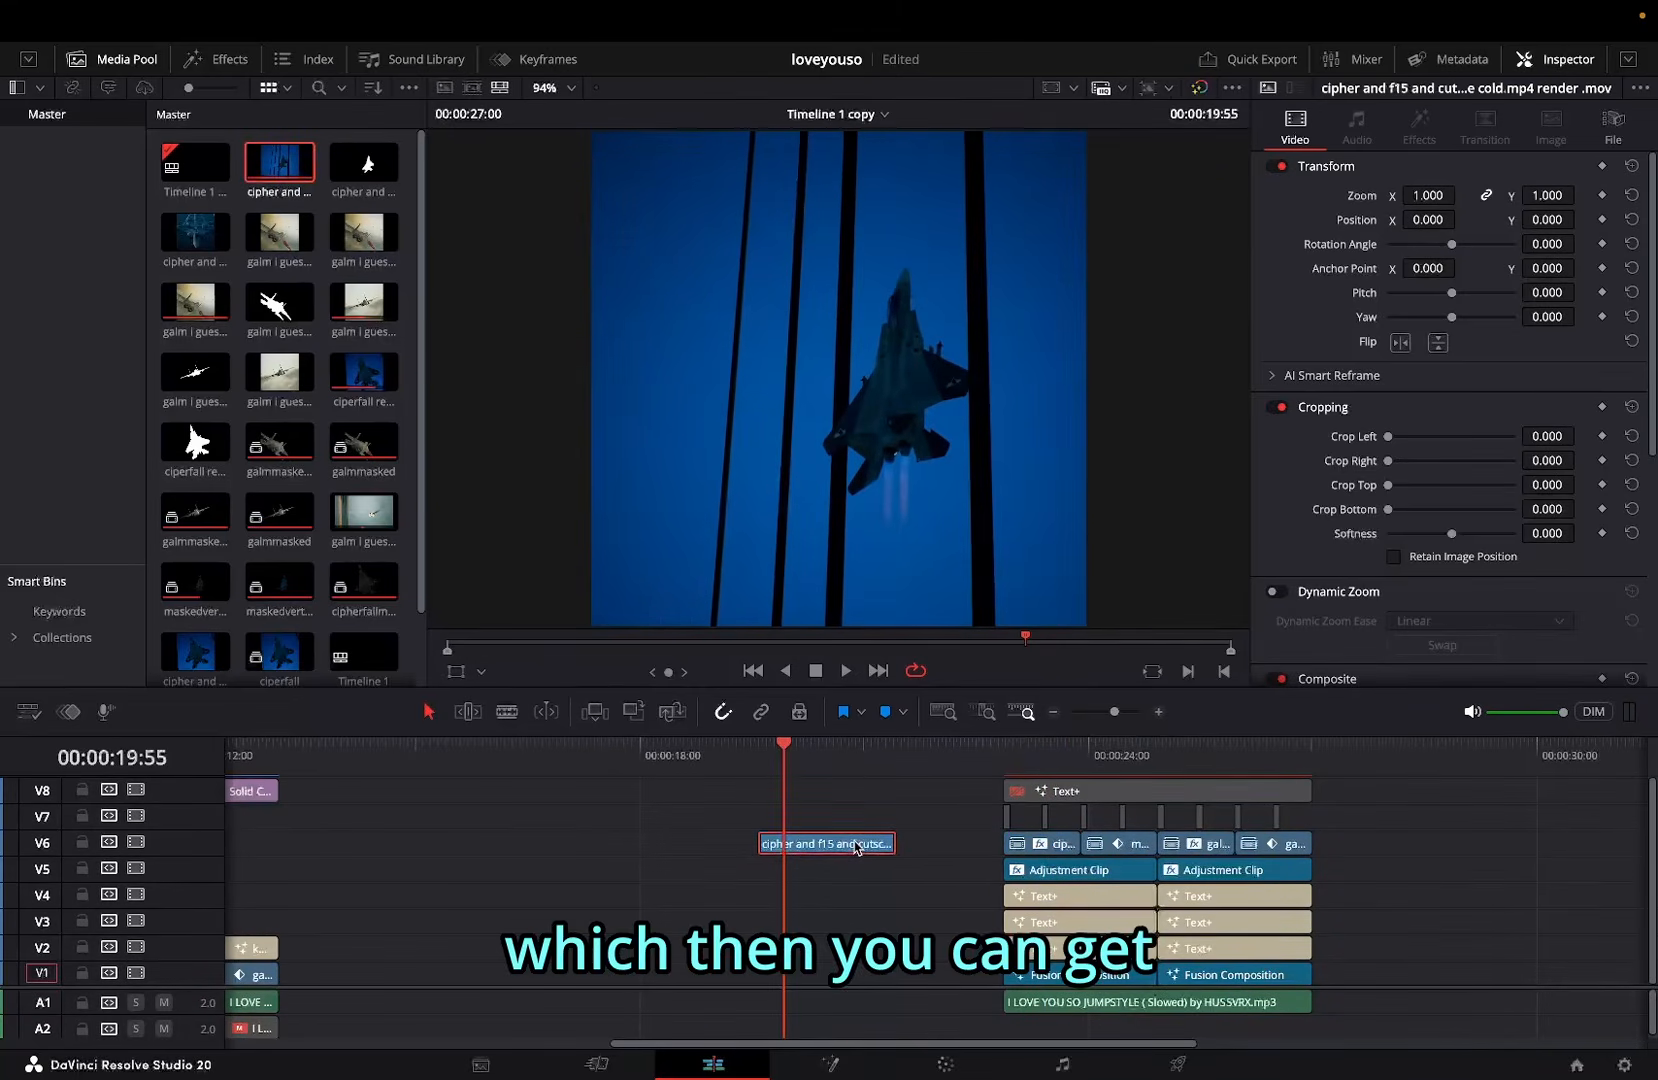
Step: Add the jet's mask render above the cipher and f15 clip, delete it and reselect the V6 clip
drag(373, 183, 820, 832)
click(838, 824)
key(Delete)
click(845, 846)
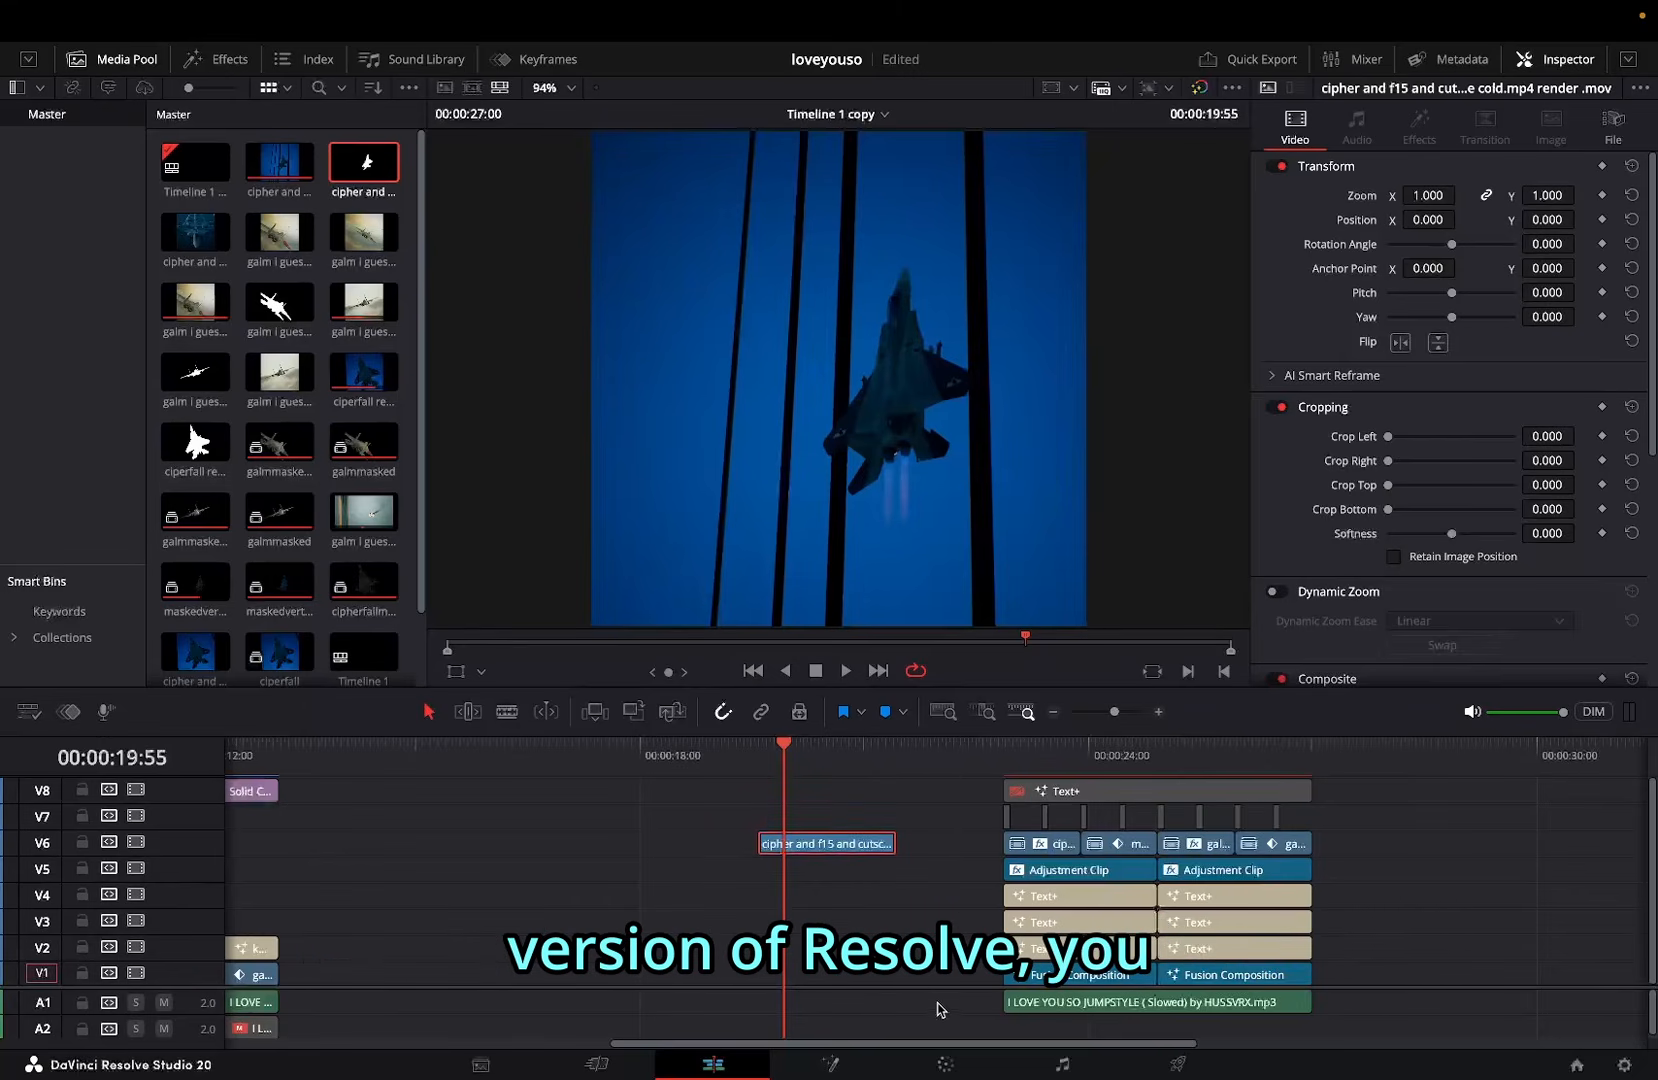
Step: Create an AI Magic Mask on the jet with Better quality and two points, and highlight the isolated area
click(943, 1065)
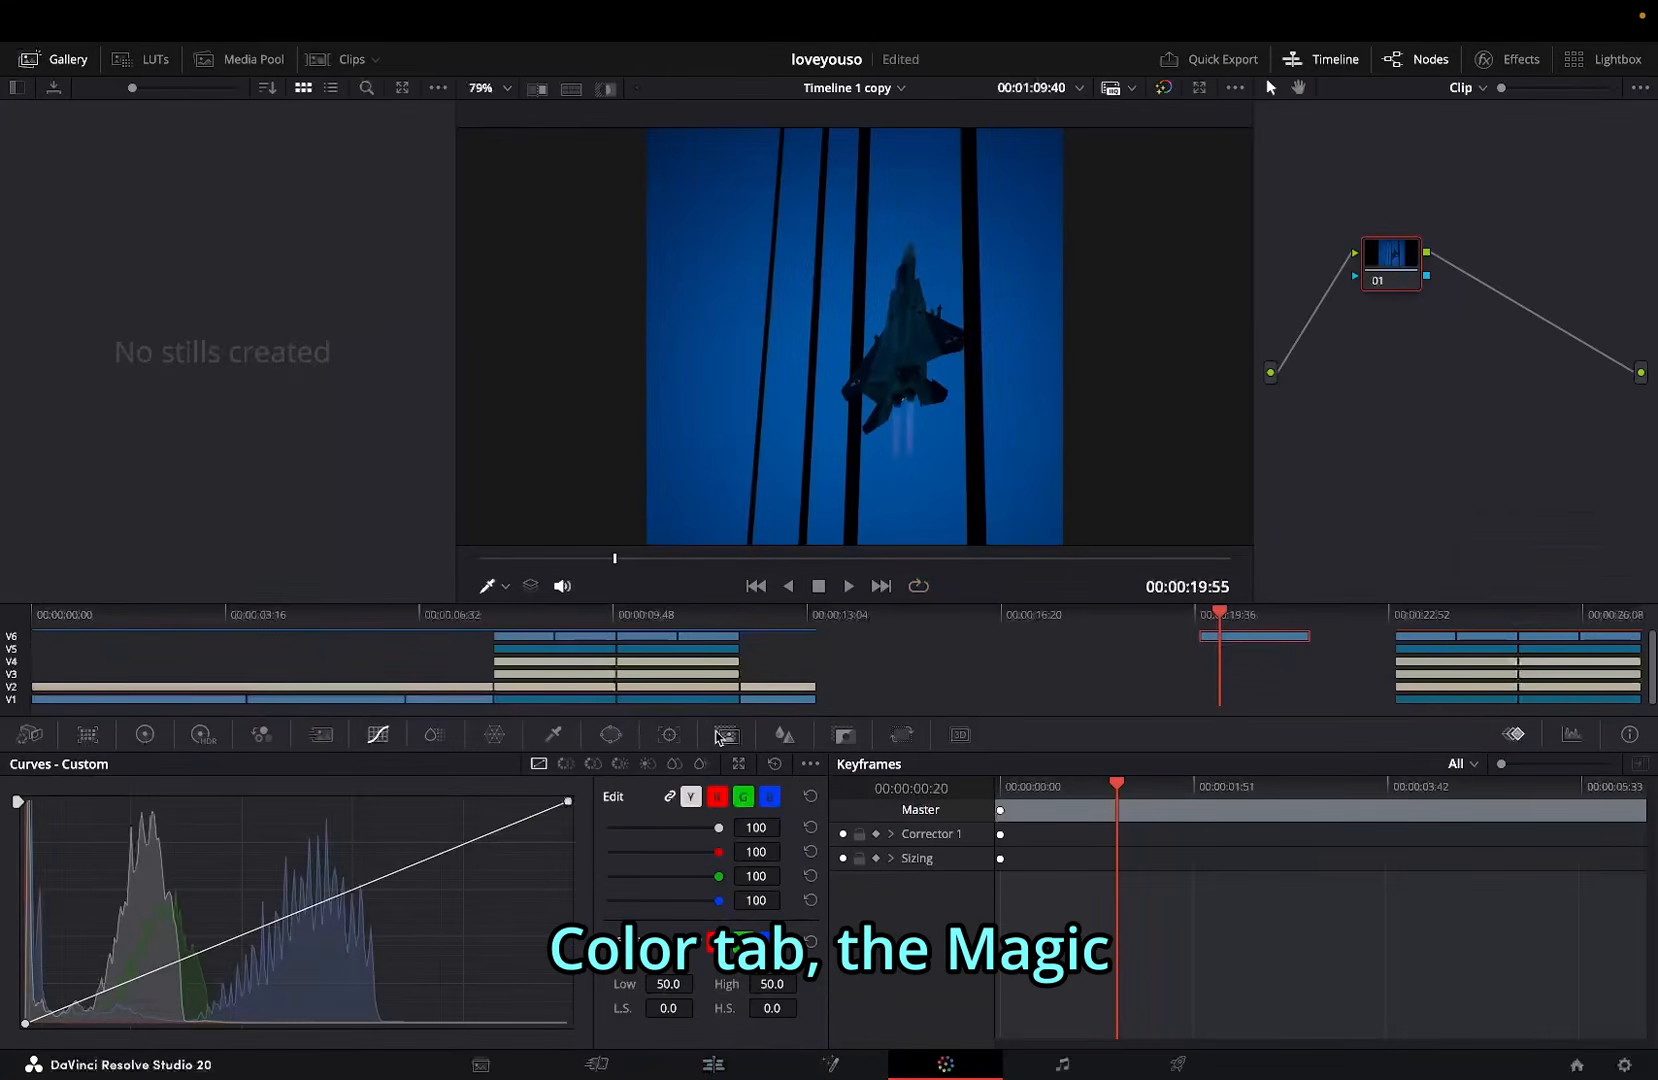
click(722, 736)
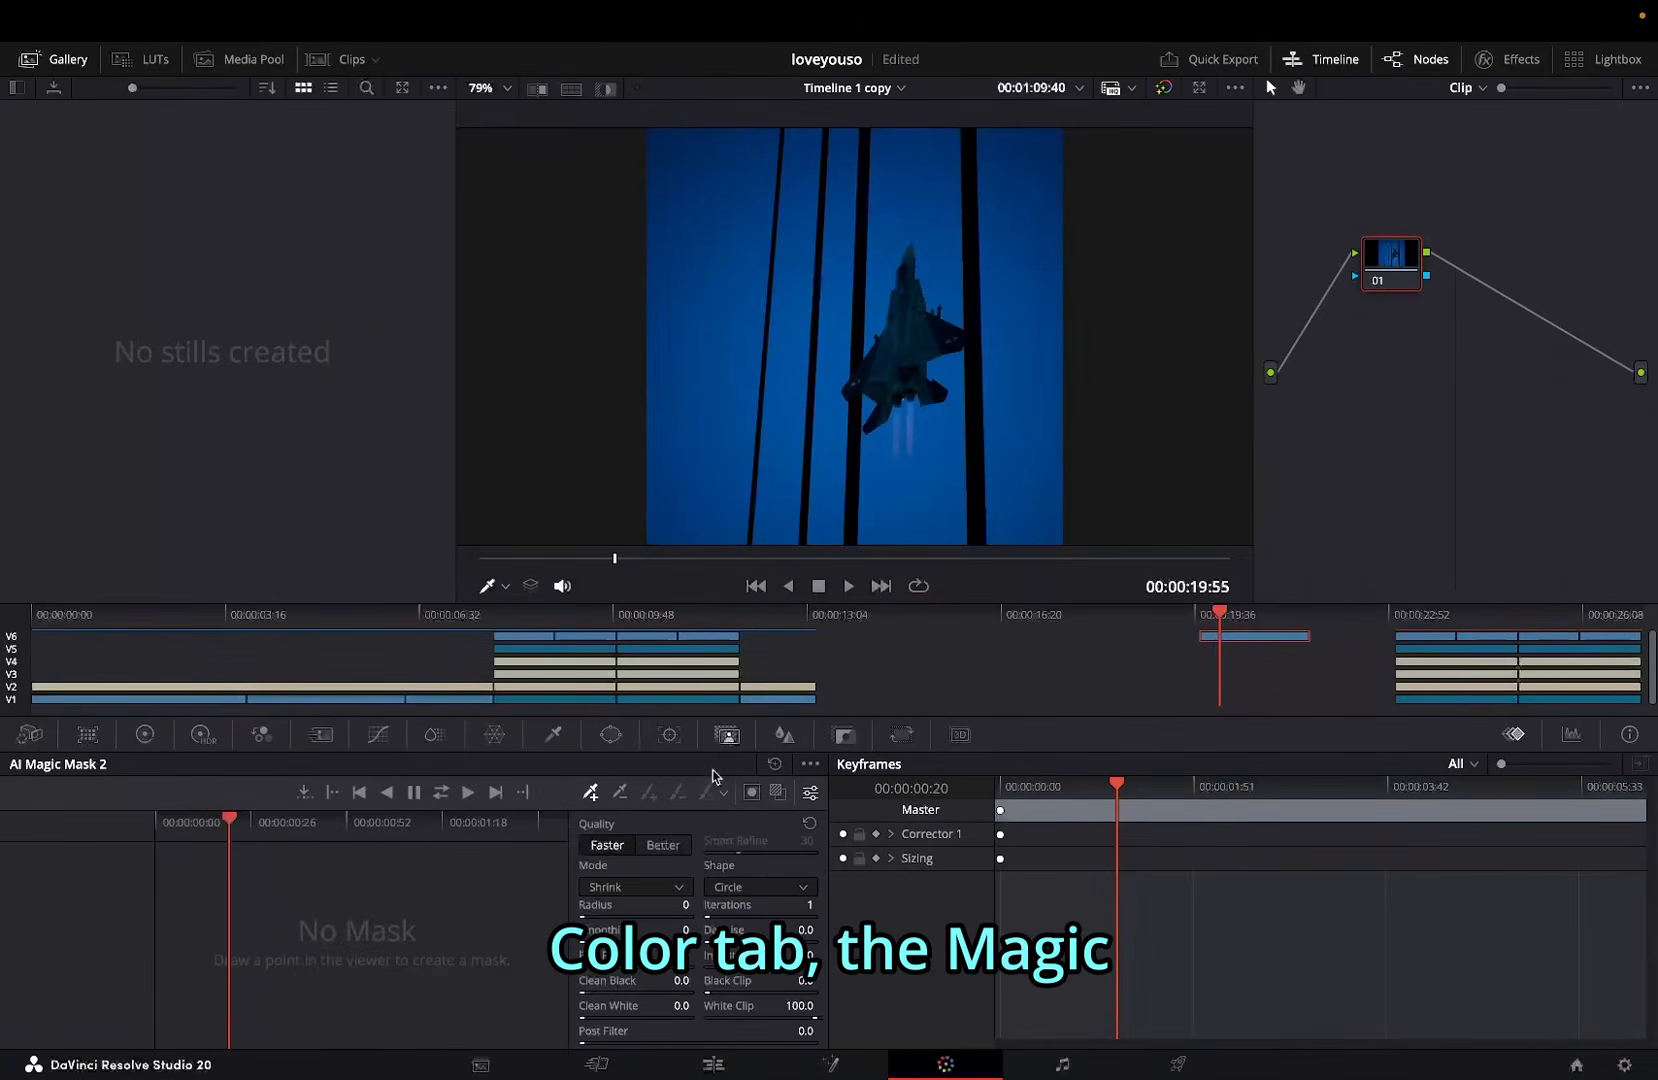
click(664, 846)
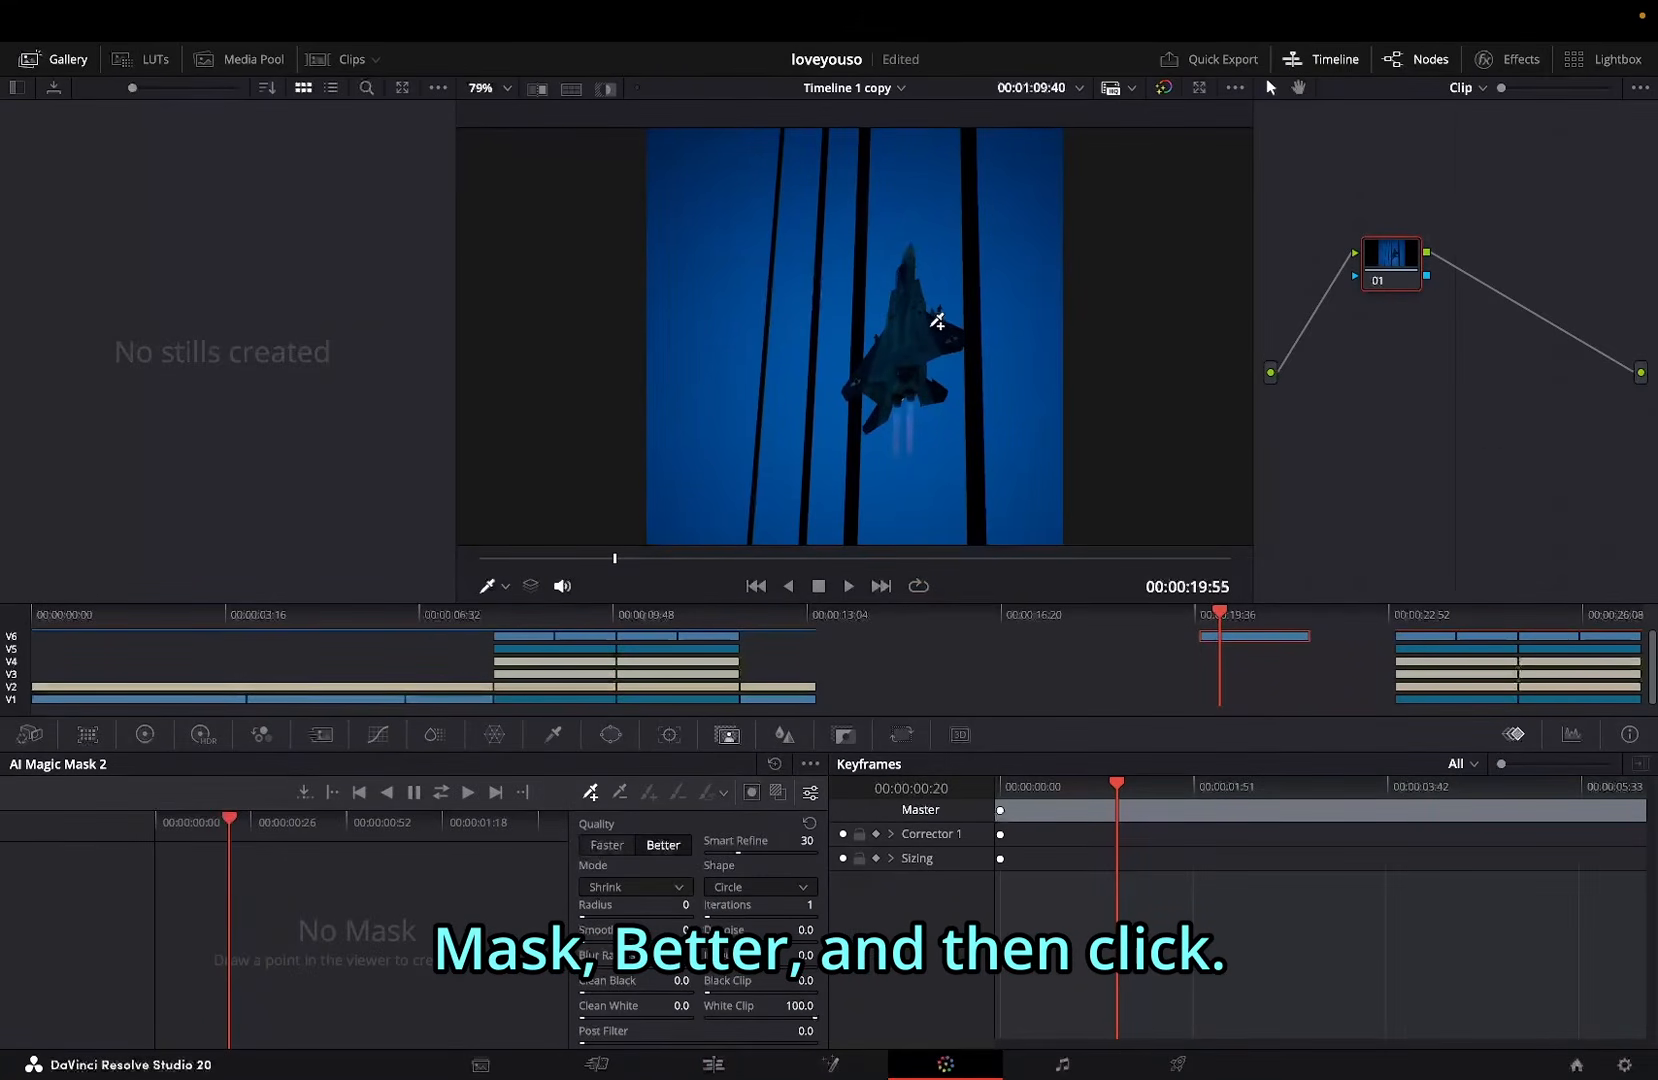
click(916, 299)
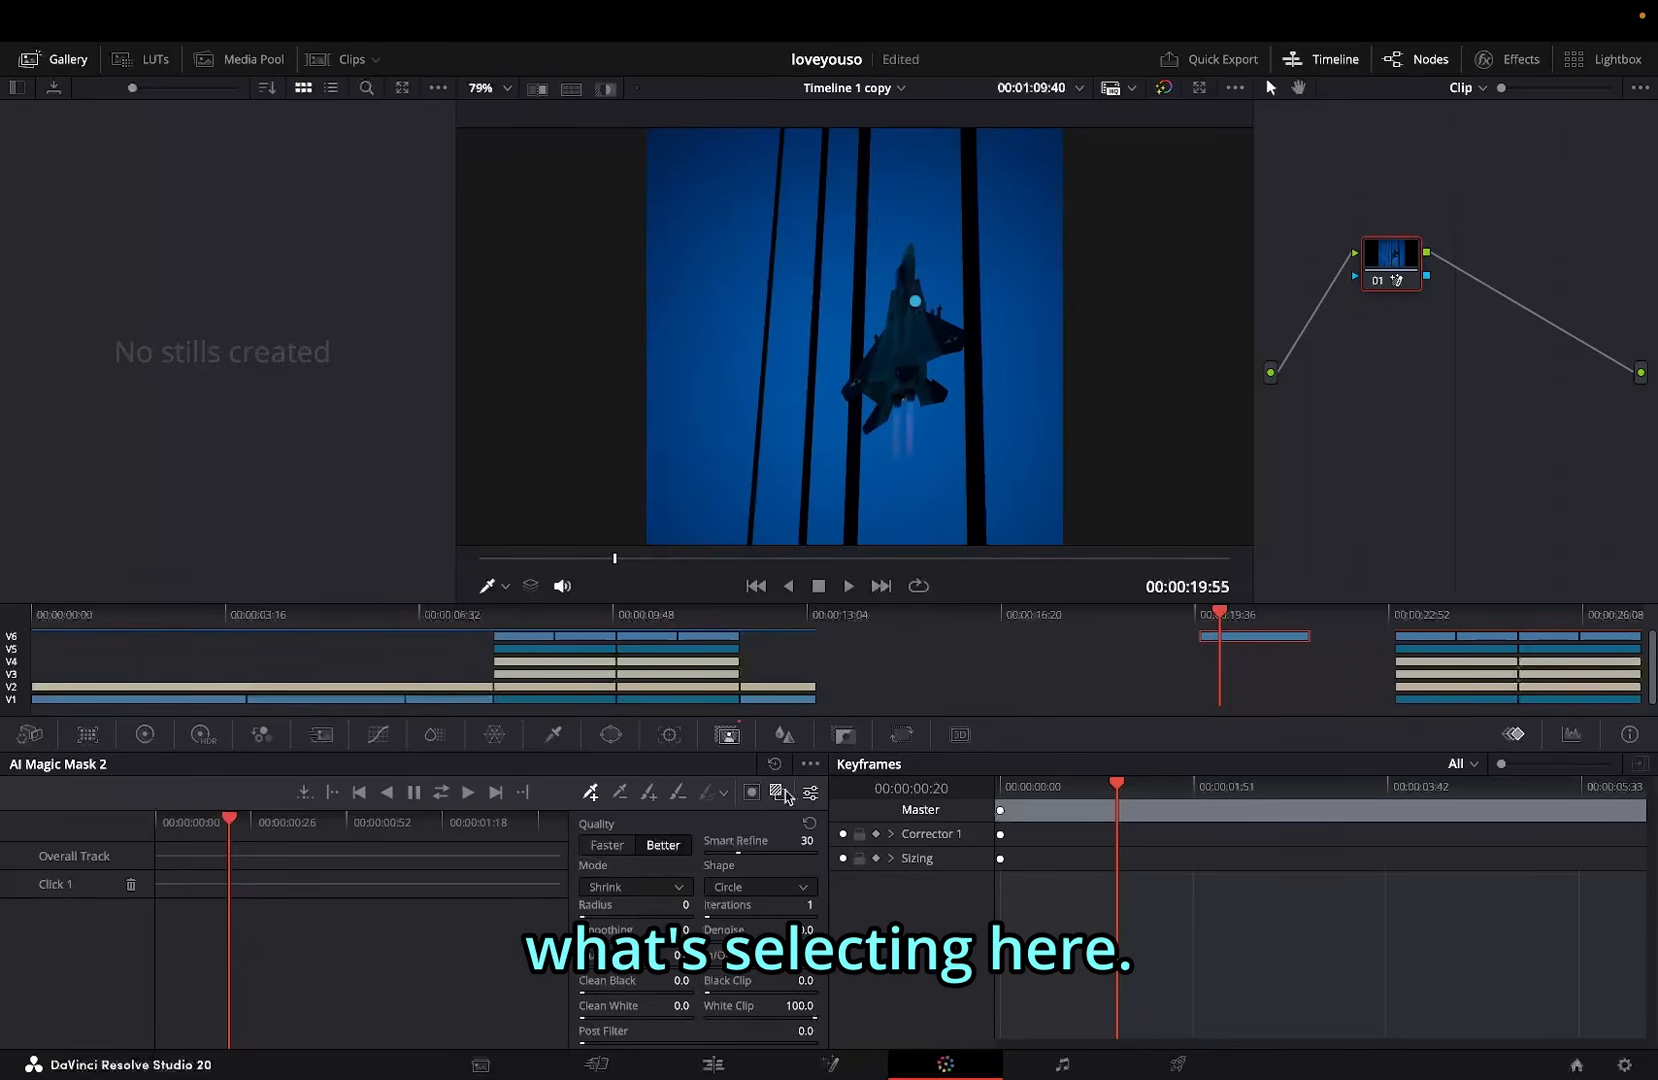
click(938, 330)
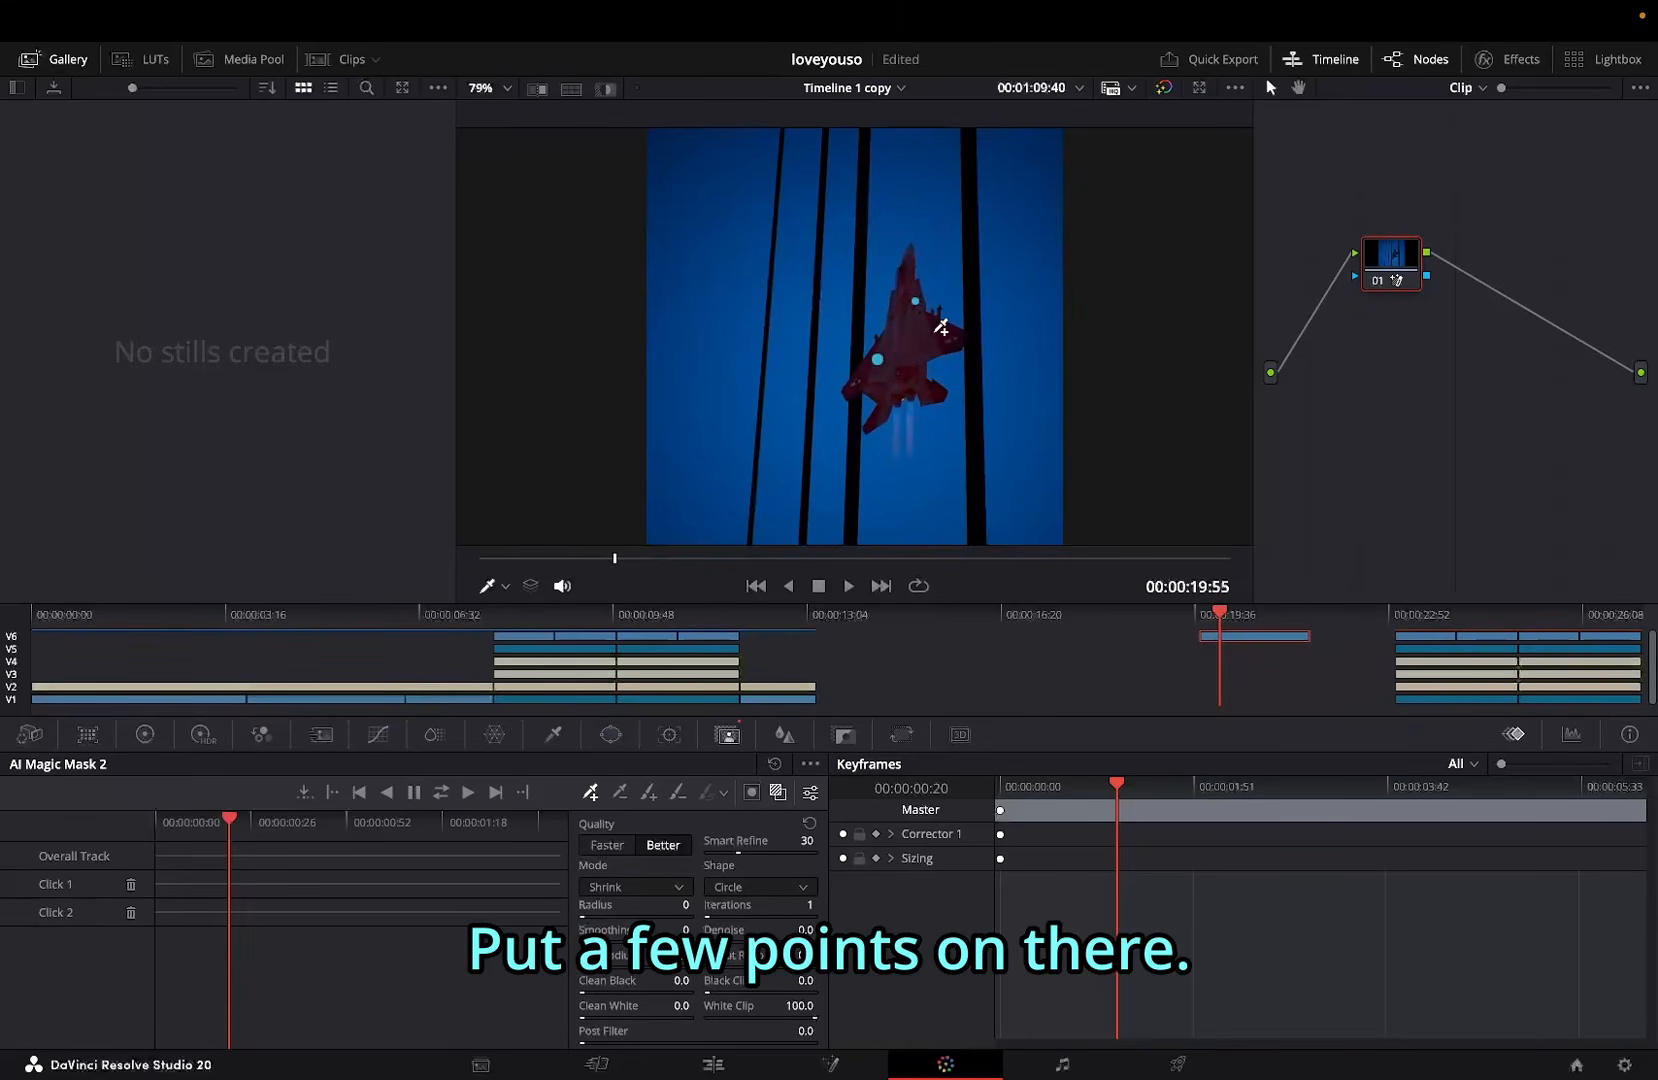
key(shift+h)
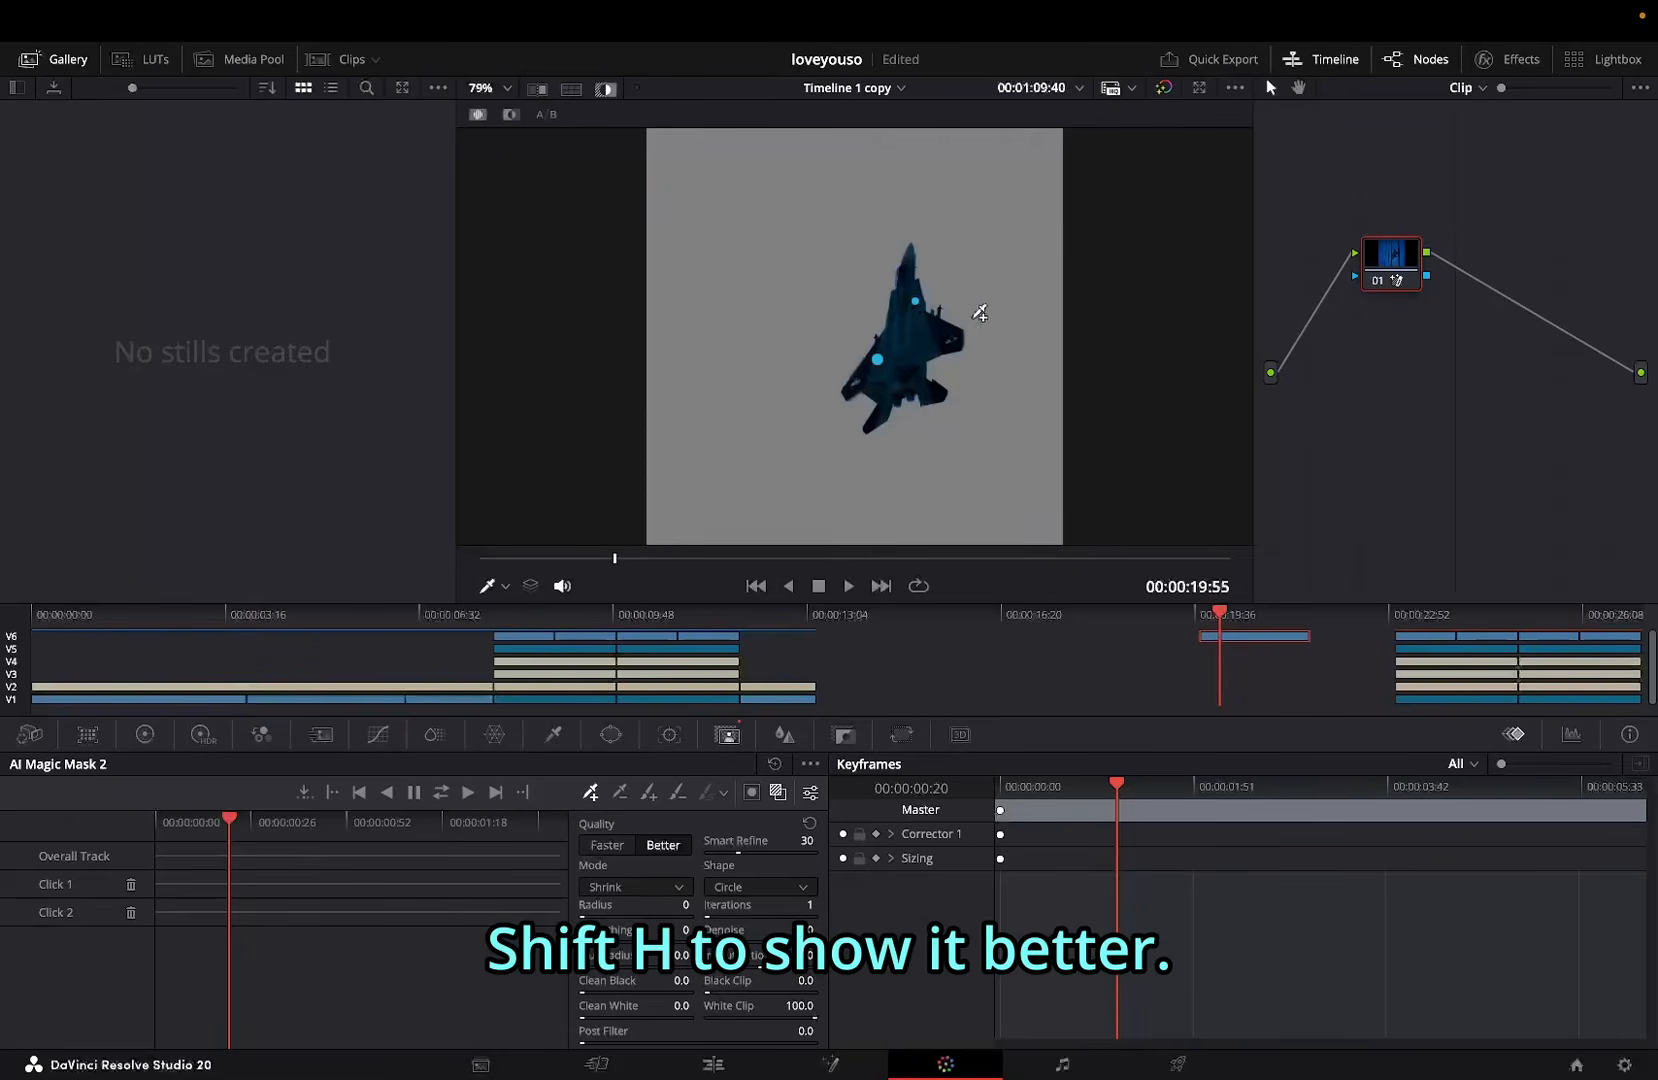
key(shift+h)
key(shift+h)
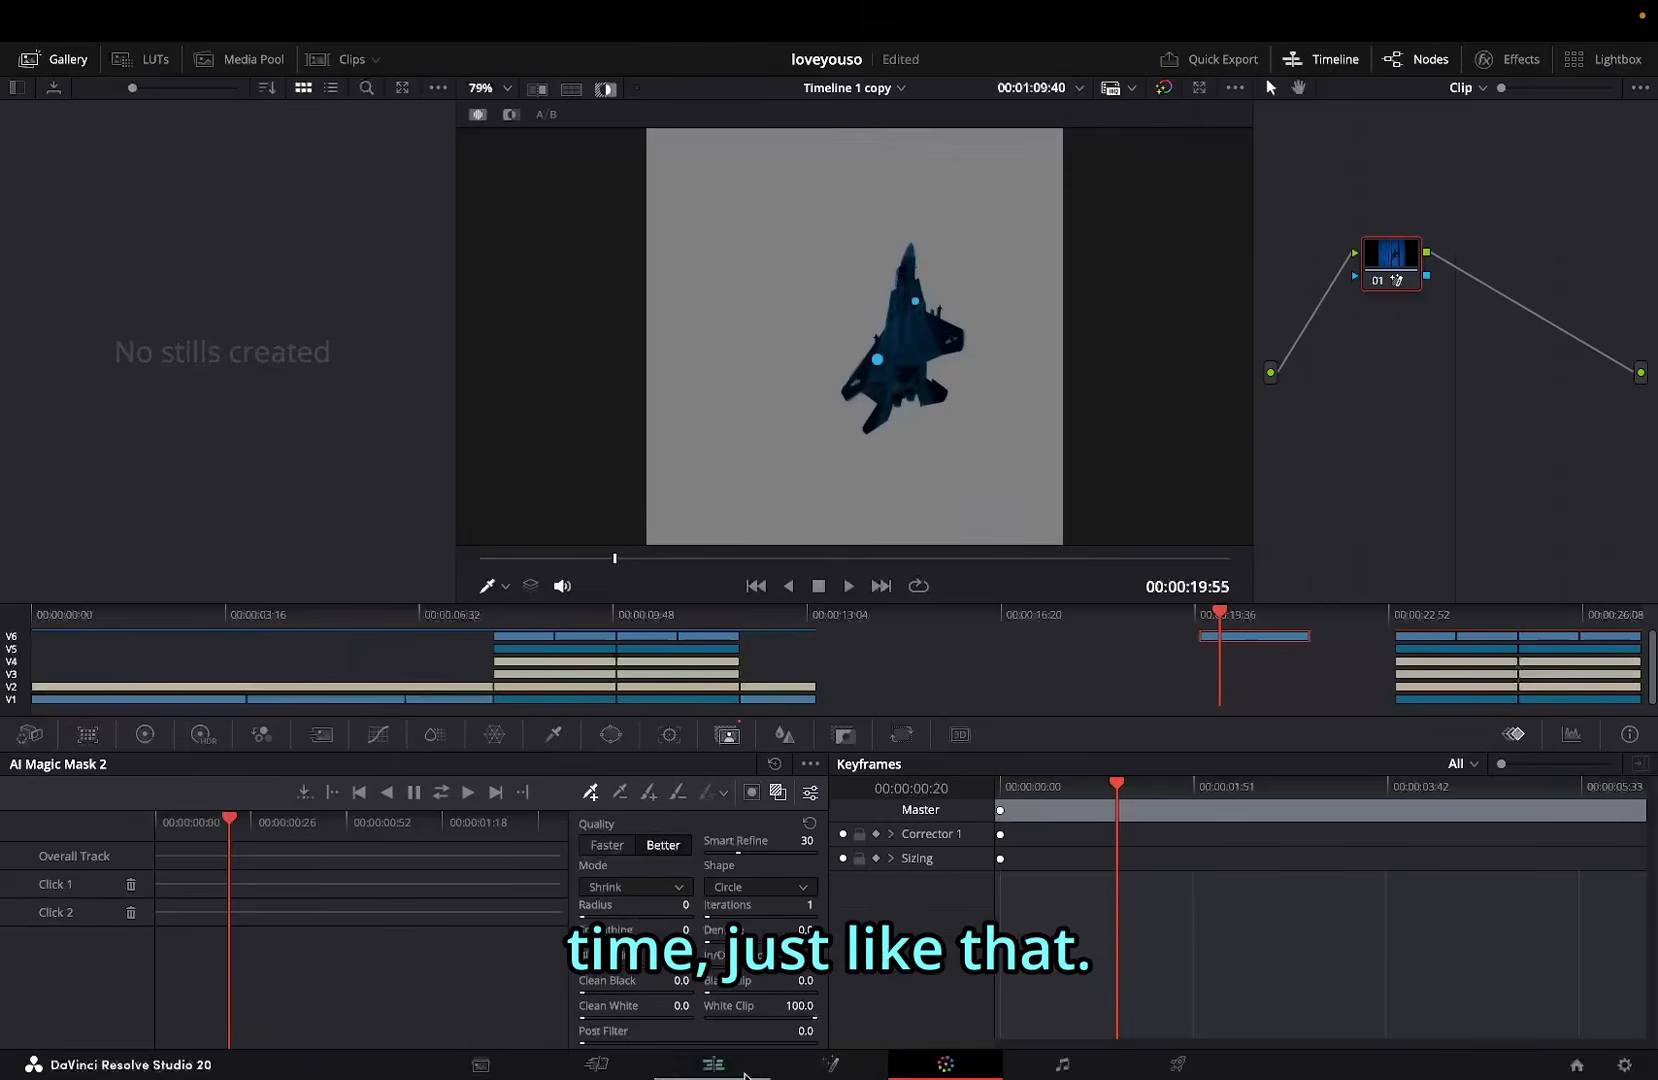
Step: Track the jet's Magic Mask briefly in both directions, stop it early, and connect node 01's alpha output to the graph output
click(713, 1064)
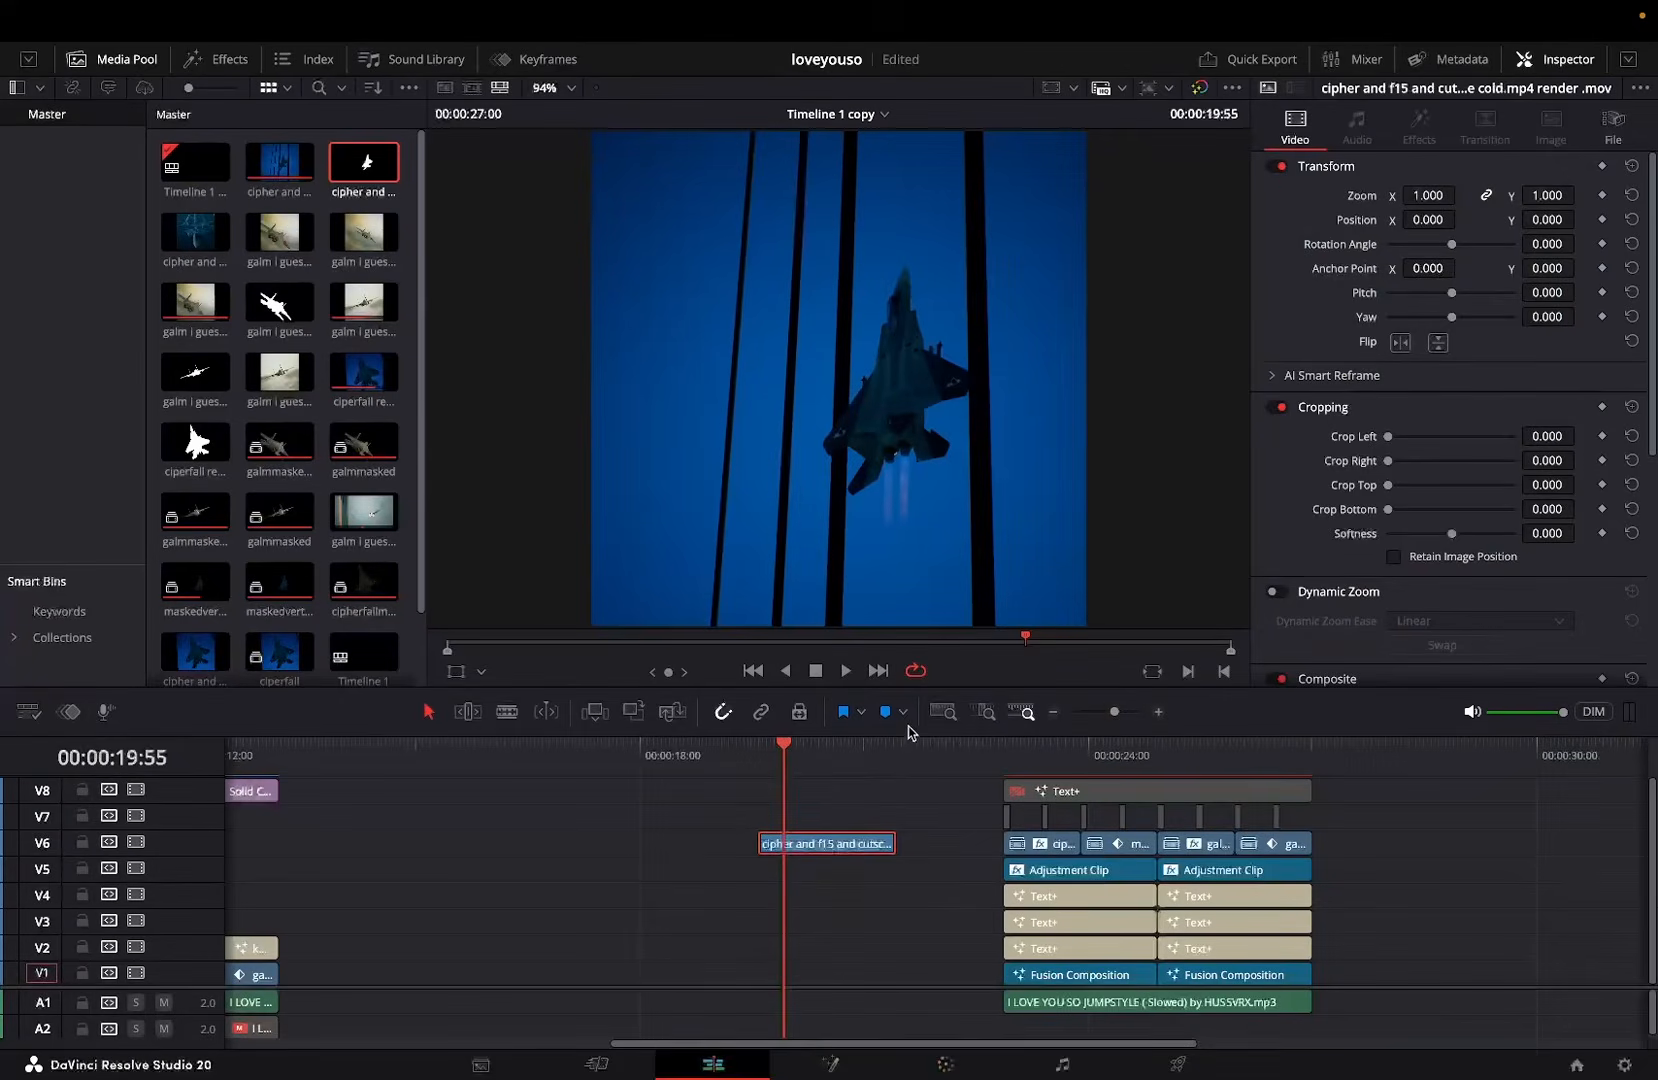
click(940, 1062)
click(441, 793)
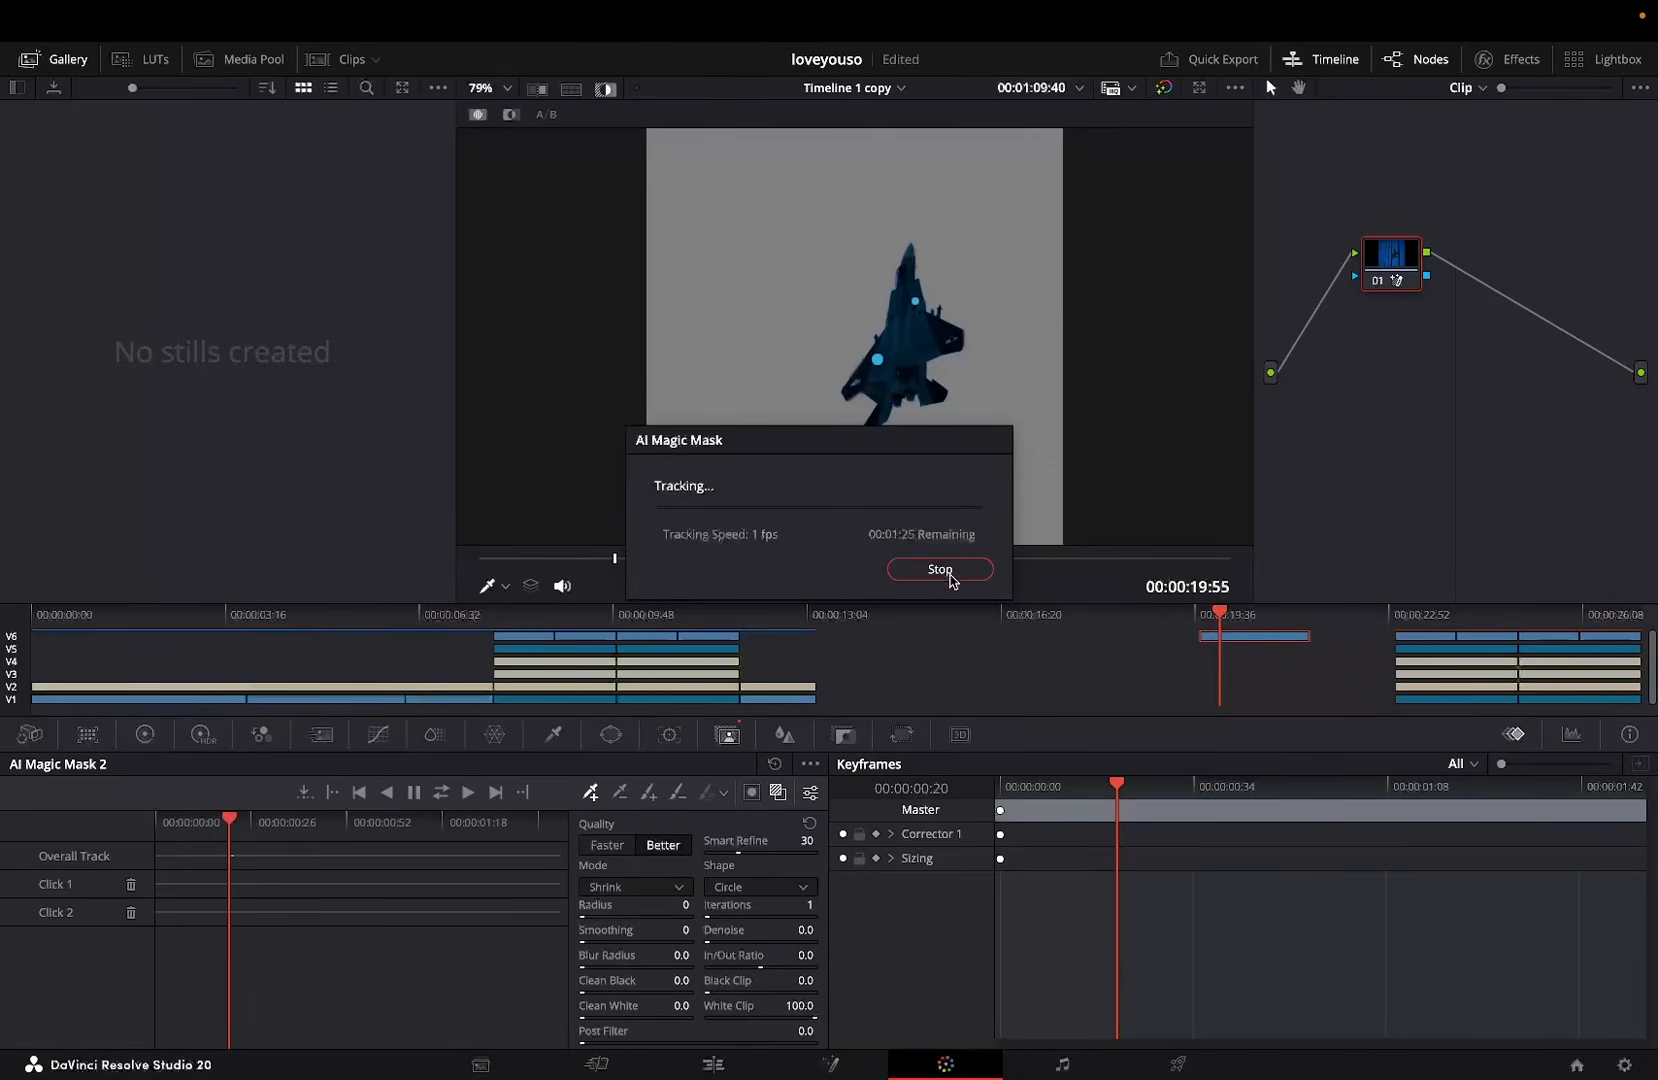
click(946, 577)
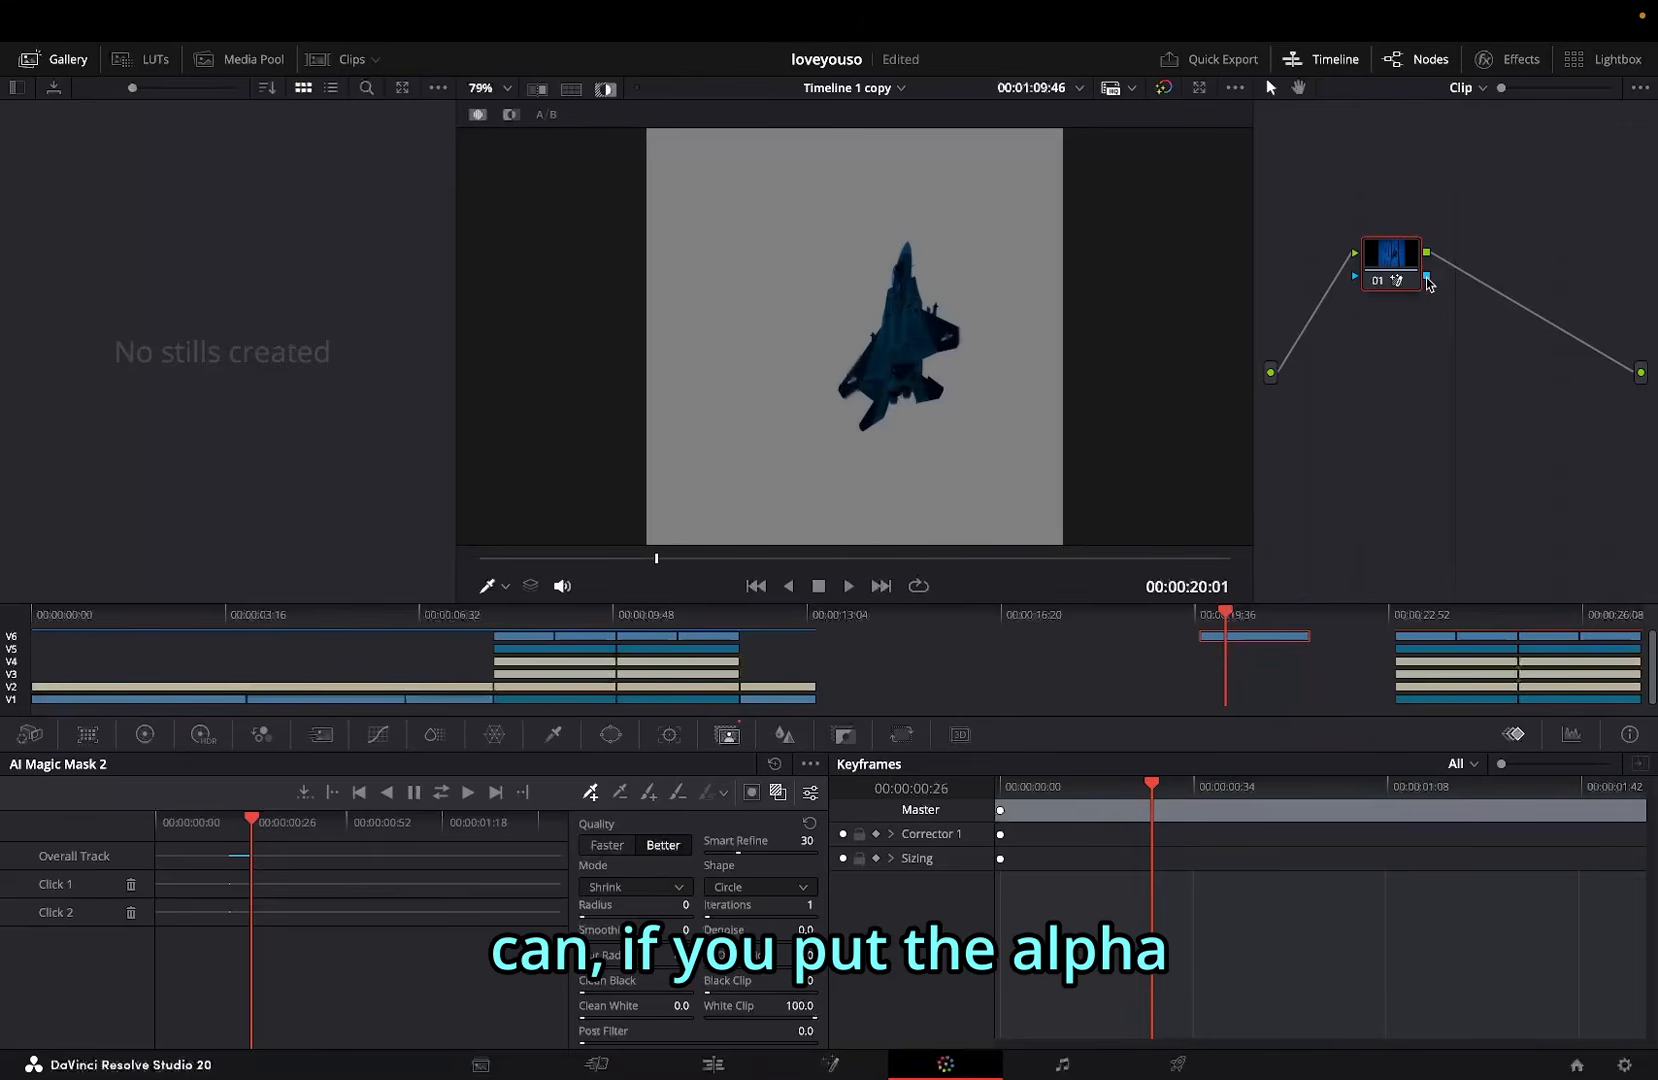
drag(1428, 285, 1640, 372)
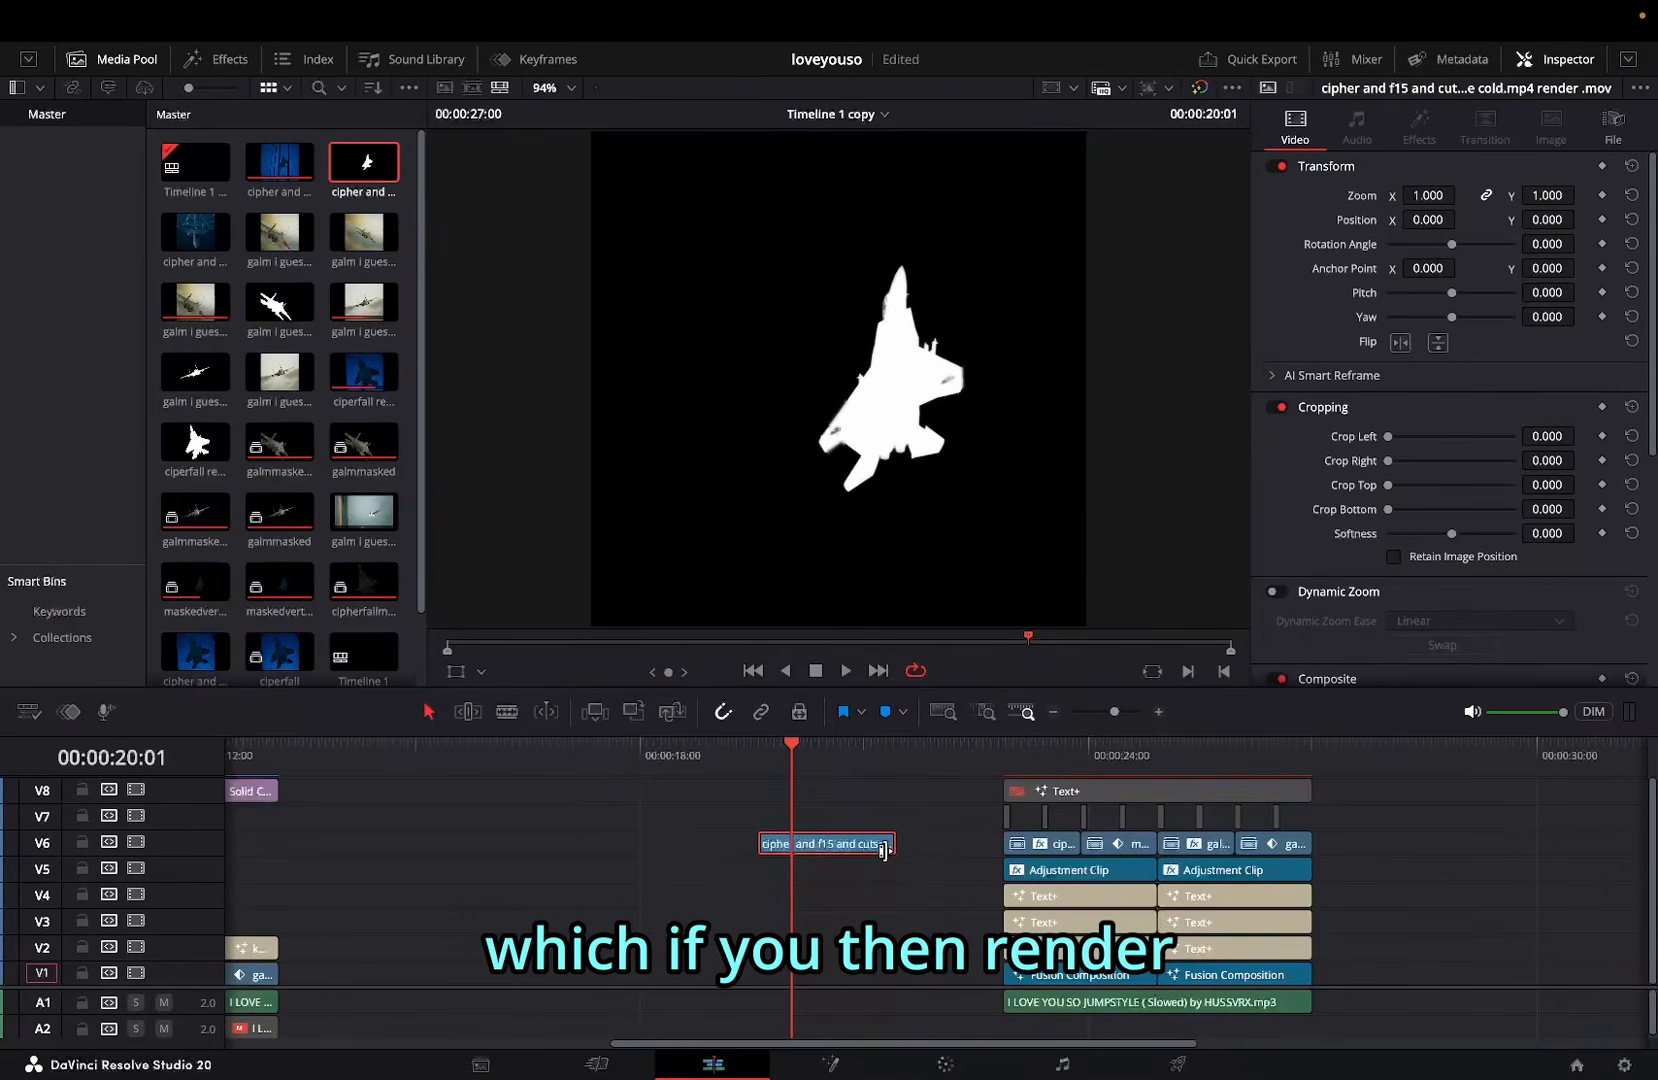
Step: Cancel the clip speed change and choose Render in Place for the black-and-white jet matte clip on V6
key(r)
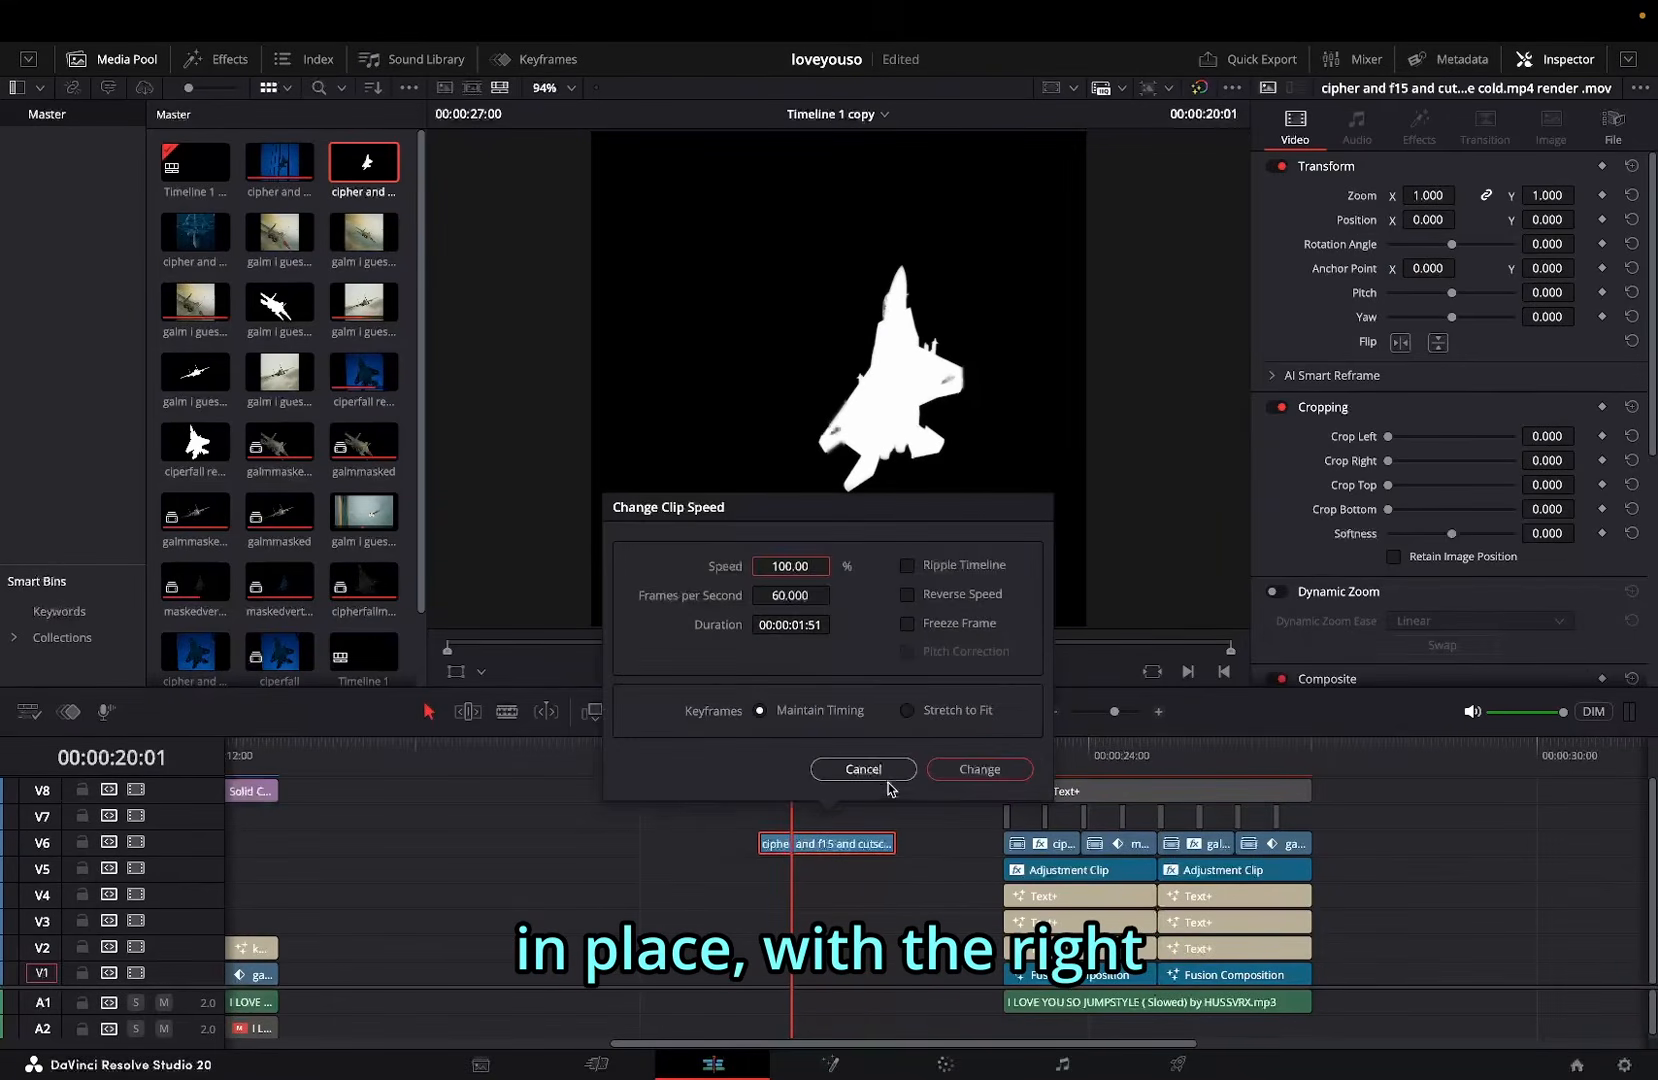
click(886, 778)
right_click(840, 853)
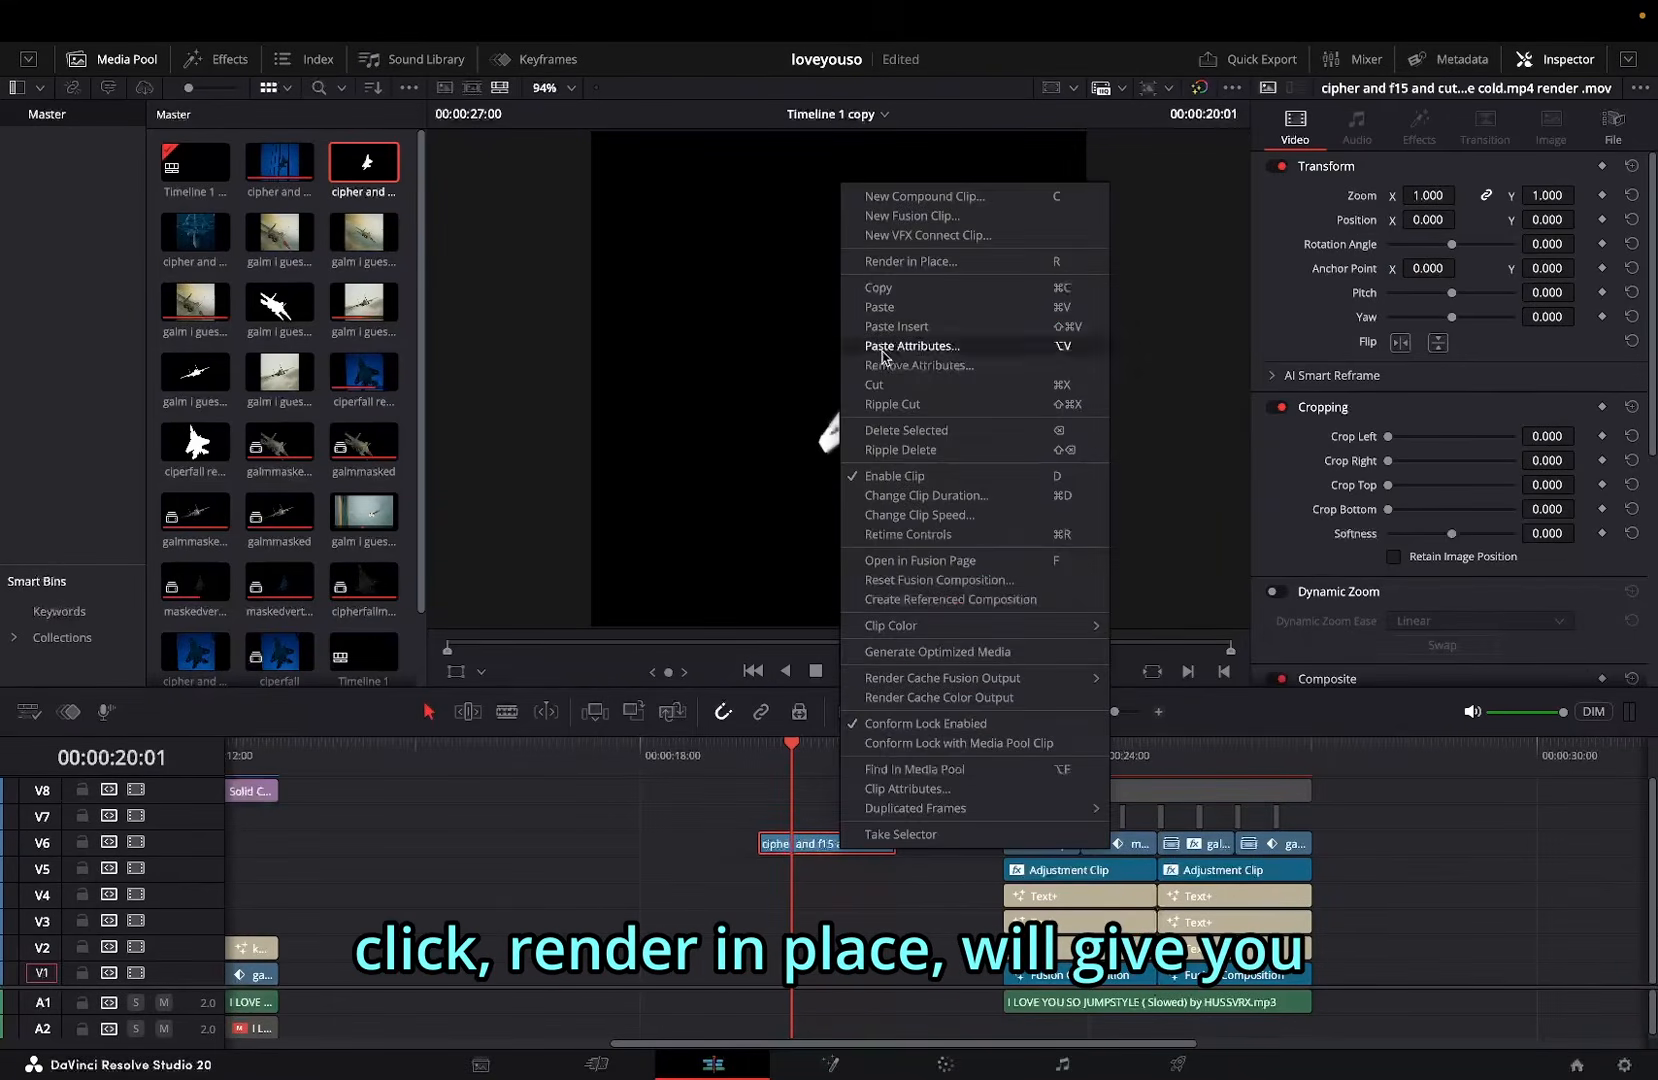
click(905, 270)
Step: Replace the matte clip on V6 with the pre-rendered cipher and f15 render mask clip
key(BackSpace)
drag(358, 195, 741, 858)
click(803, 845)
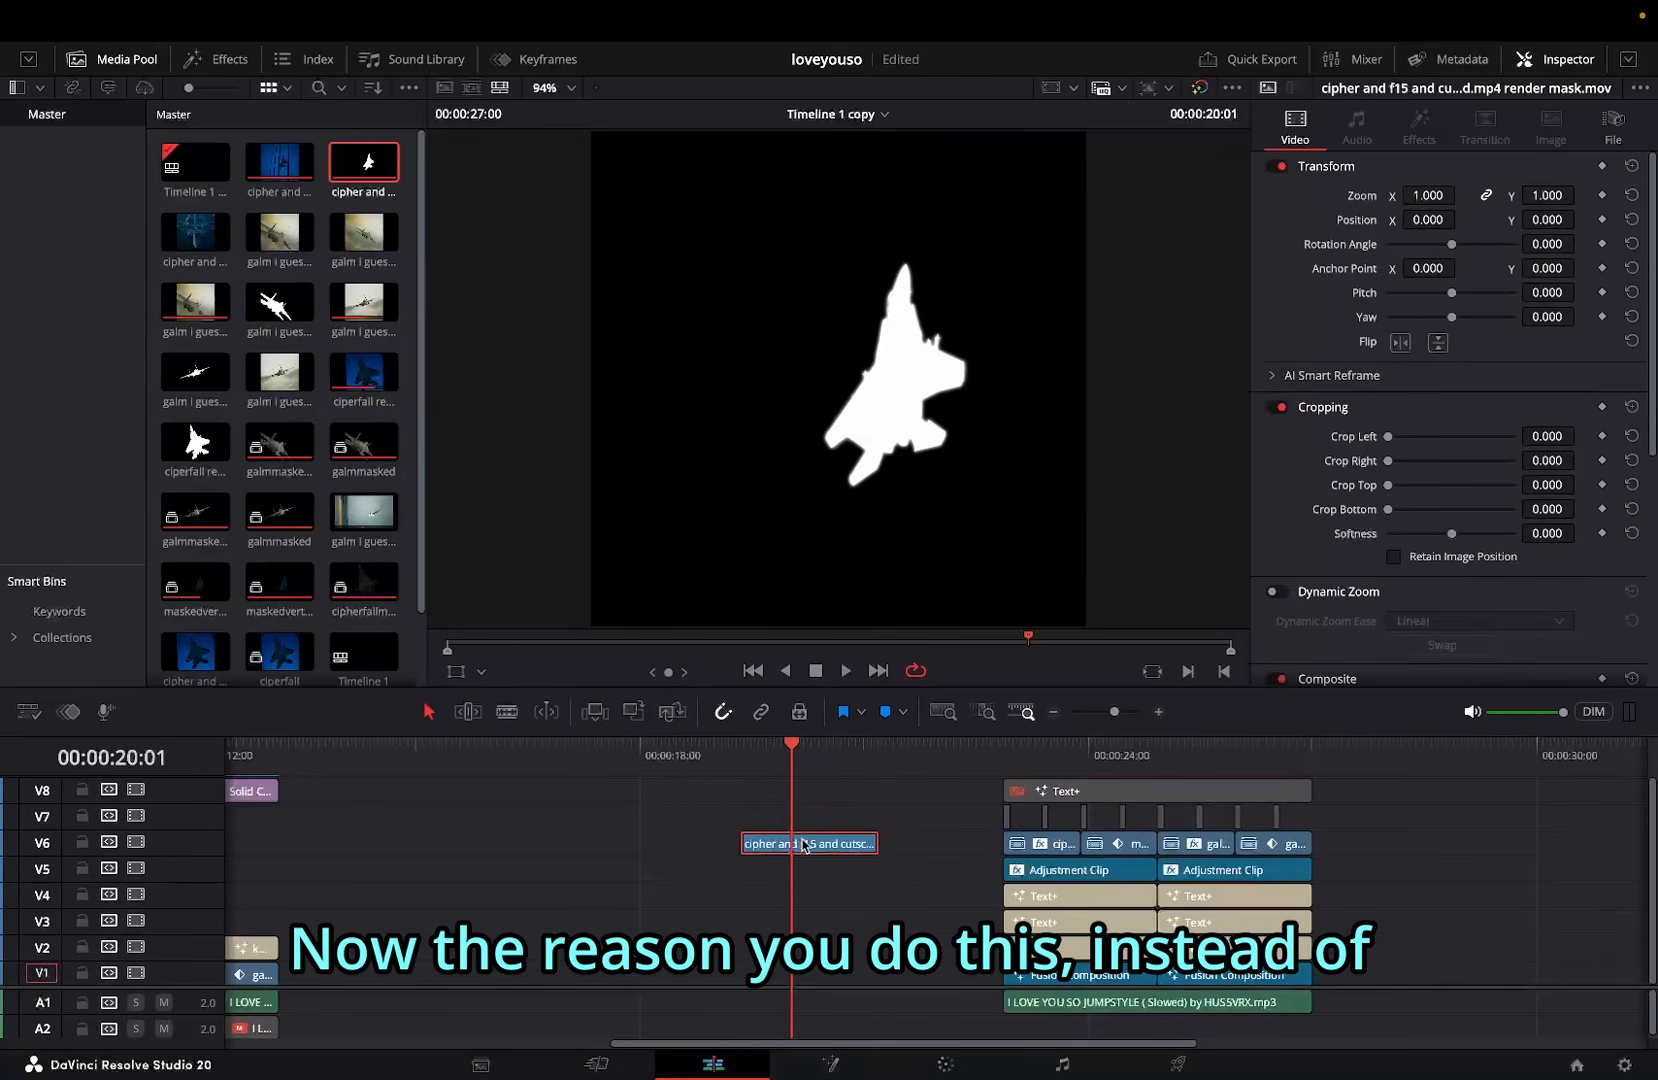
Step: Replace the mask render on V6 with the original cipher and f15 render clip
key(BackSpace)
click(279, 165)
drag(279, 165, 753, 866)
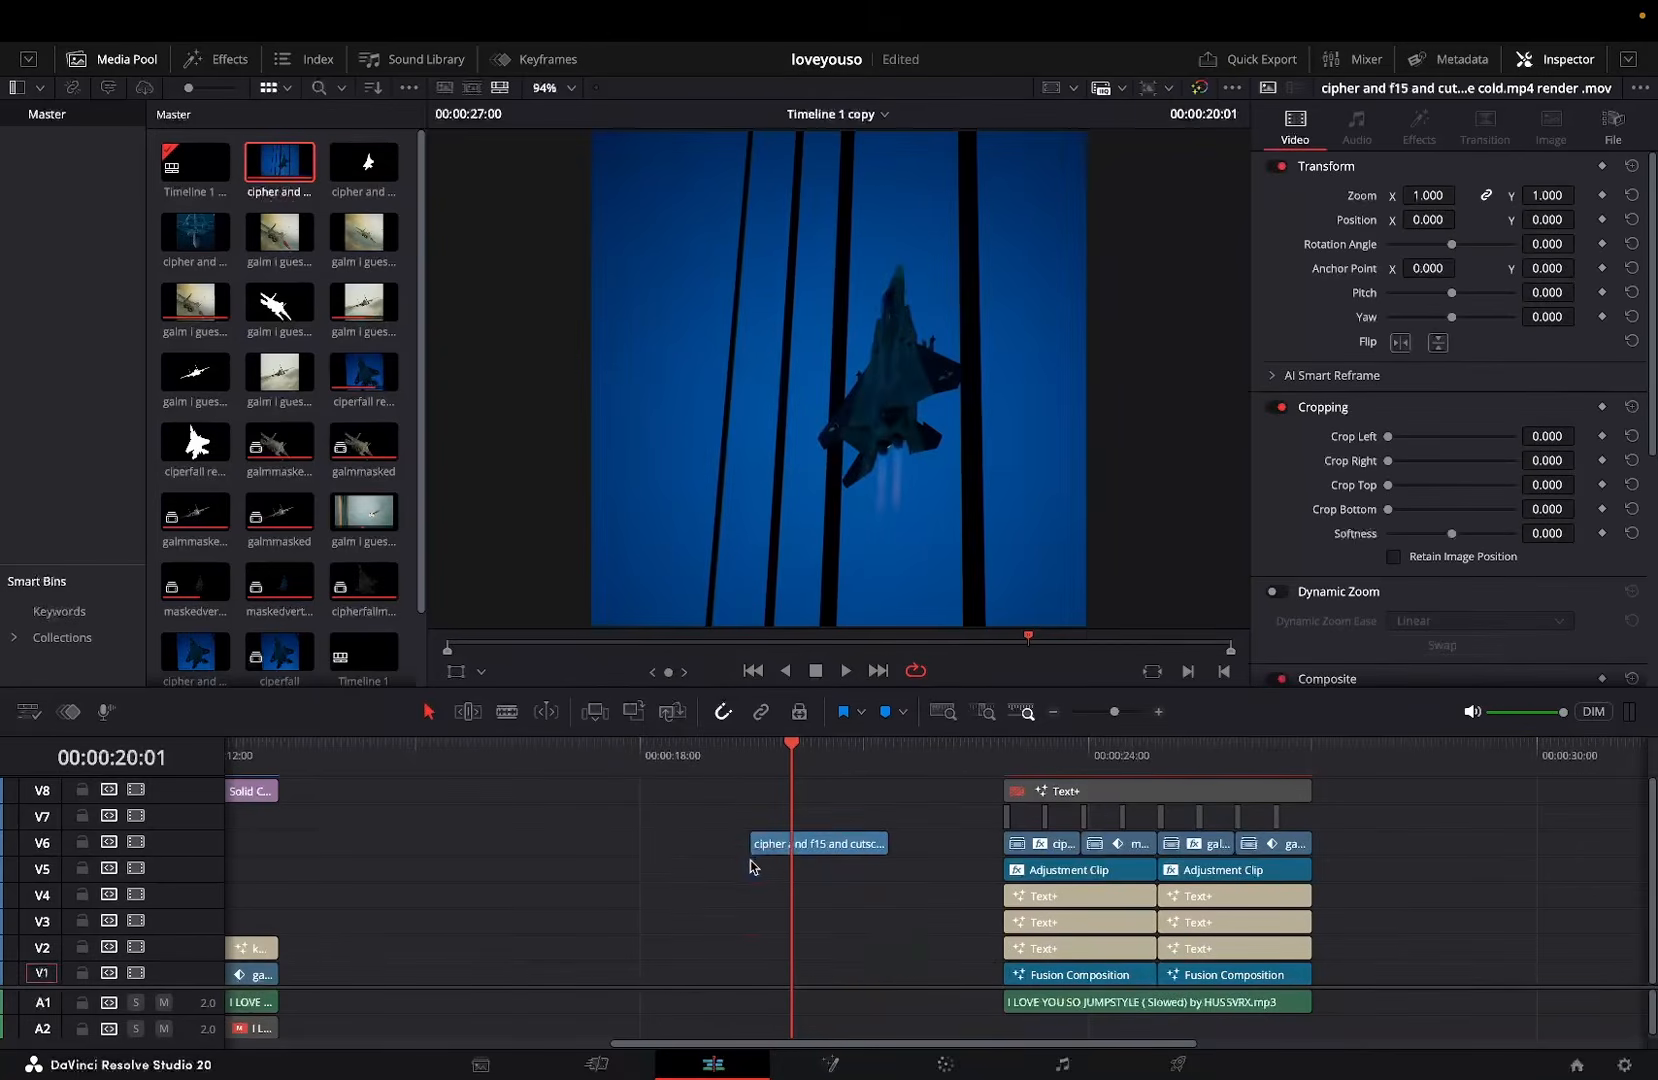
click(810, 845)
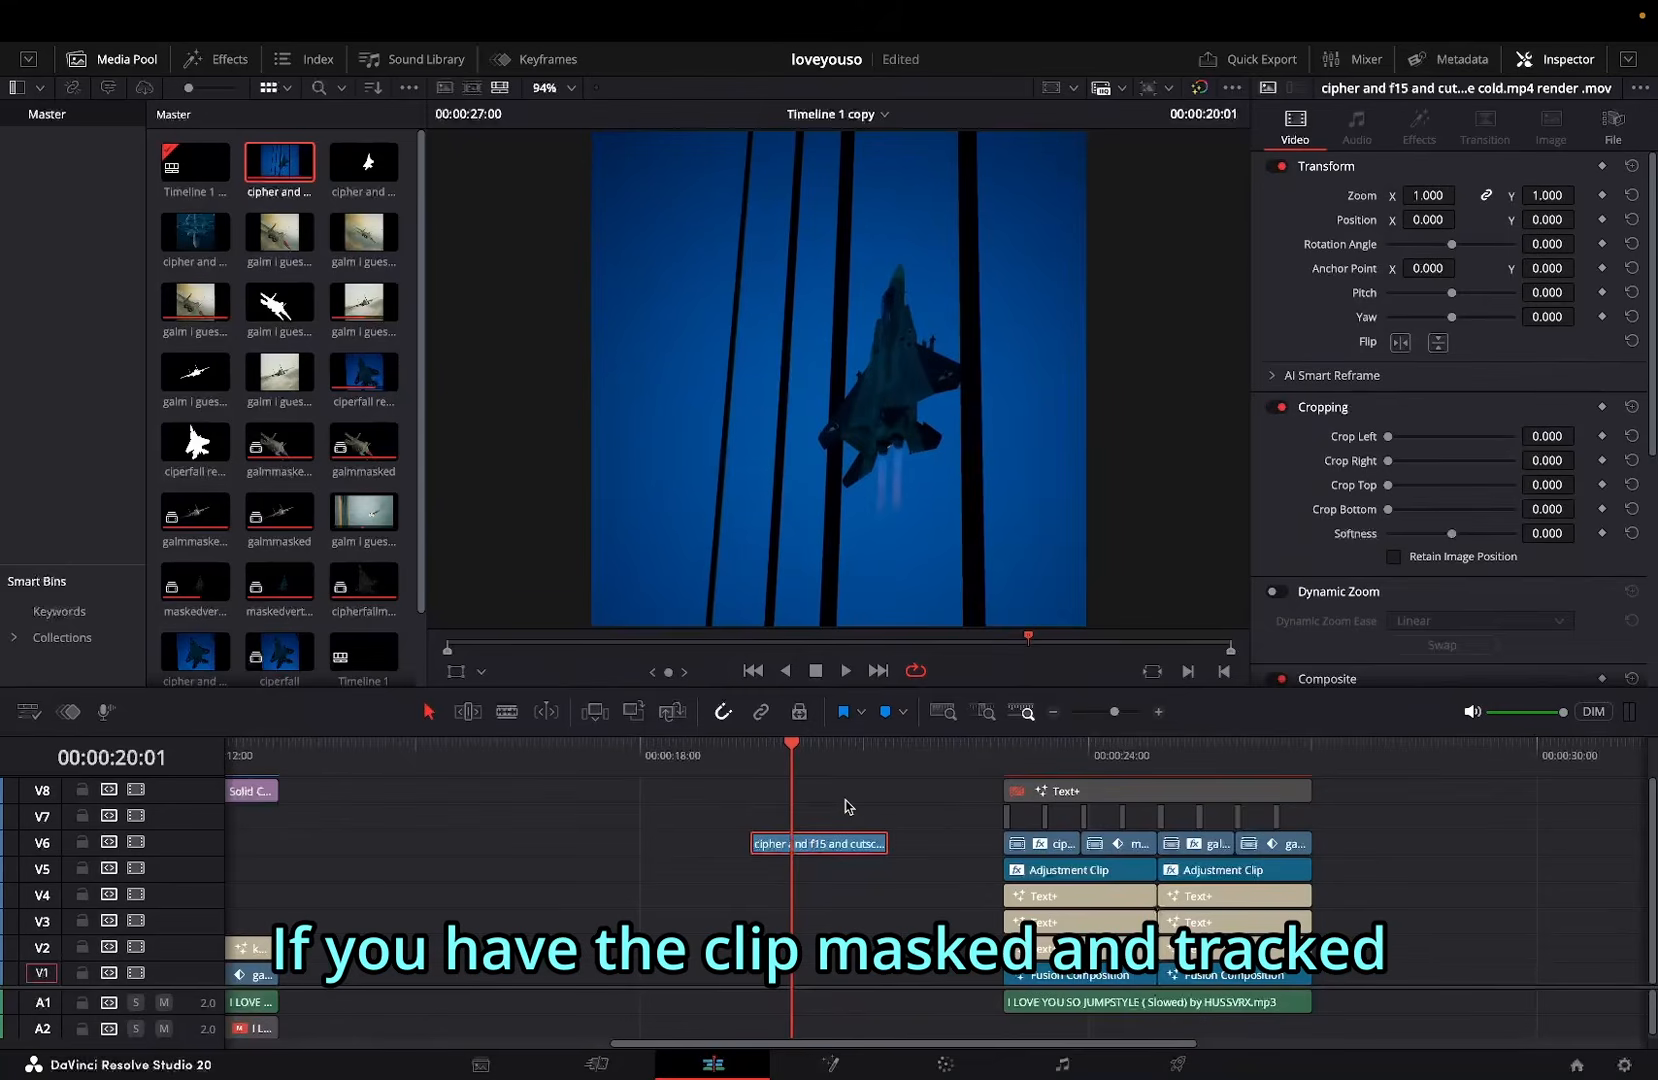
key(ctrl+b)
drag(820, 766, 780, 765)
key(ctrl+z)
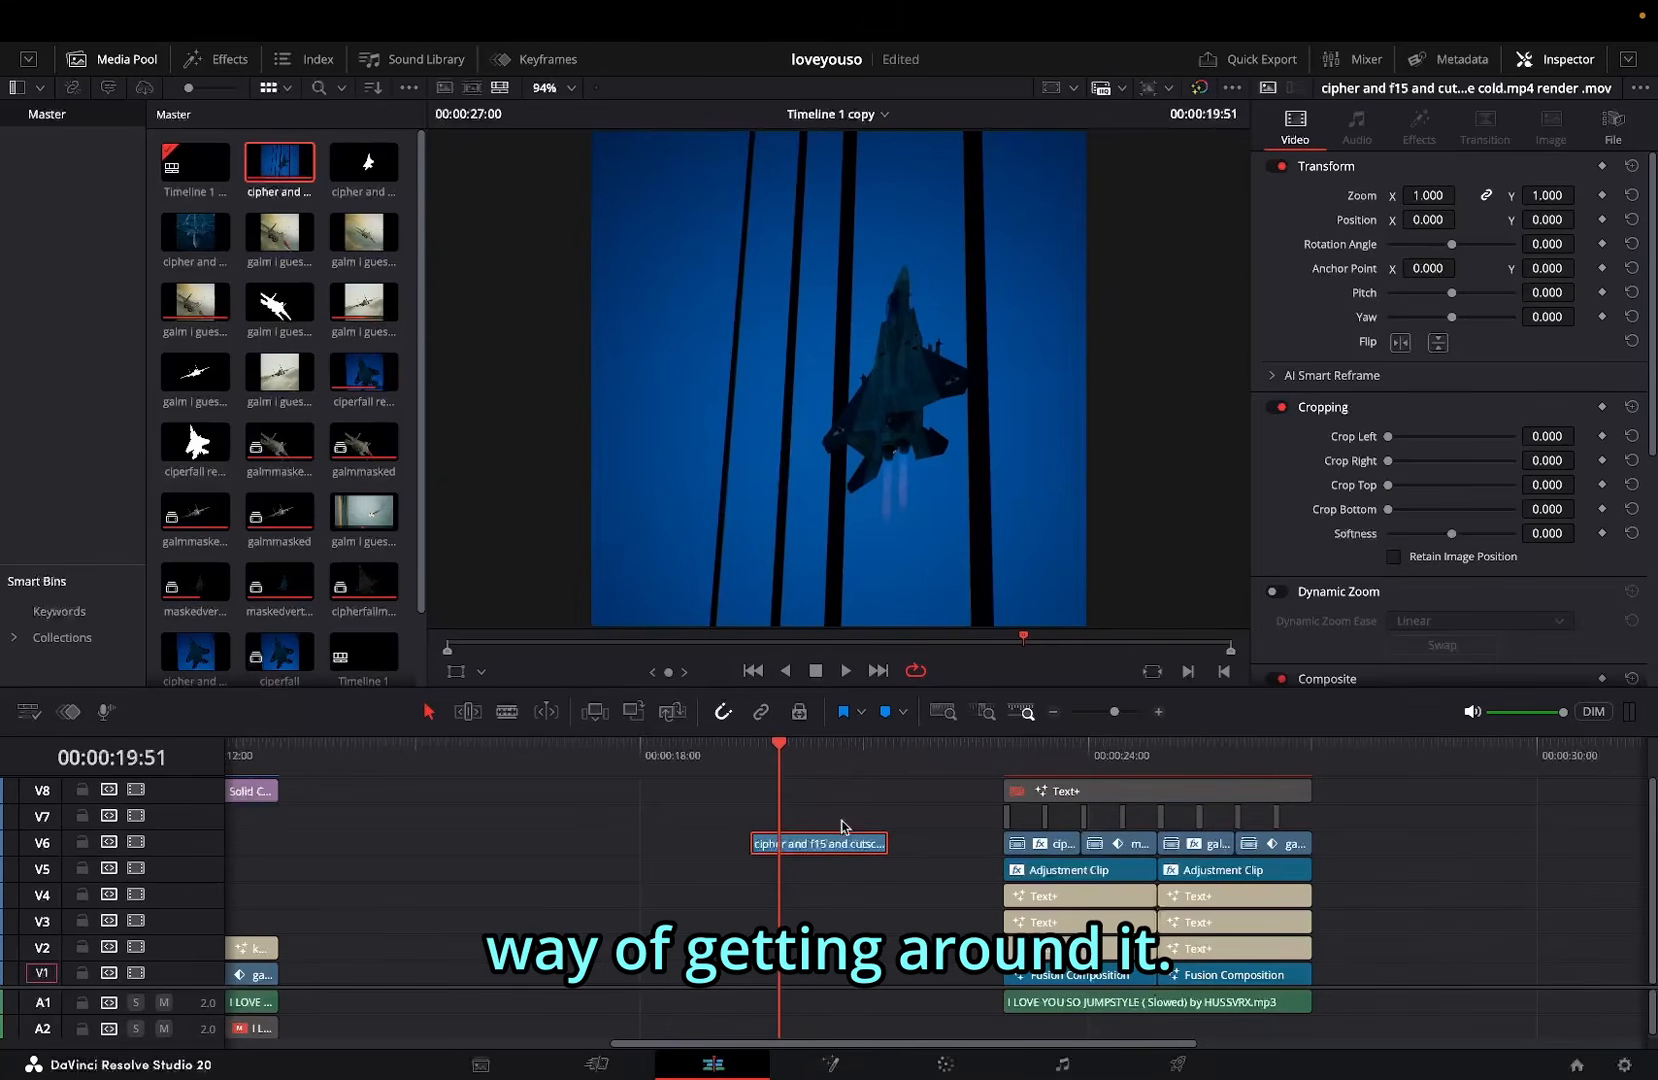
Step: In the Color page node graph of the V6 jet clip, add the cipher and f15 render mask clip as an external matte
click(946, 1065)
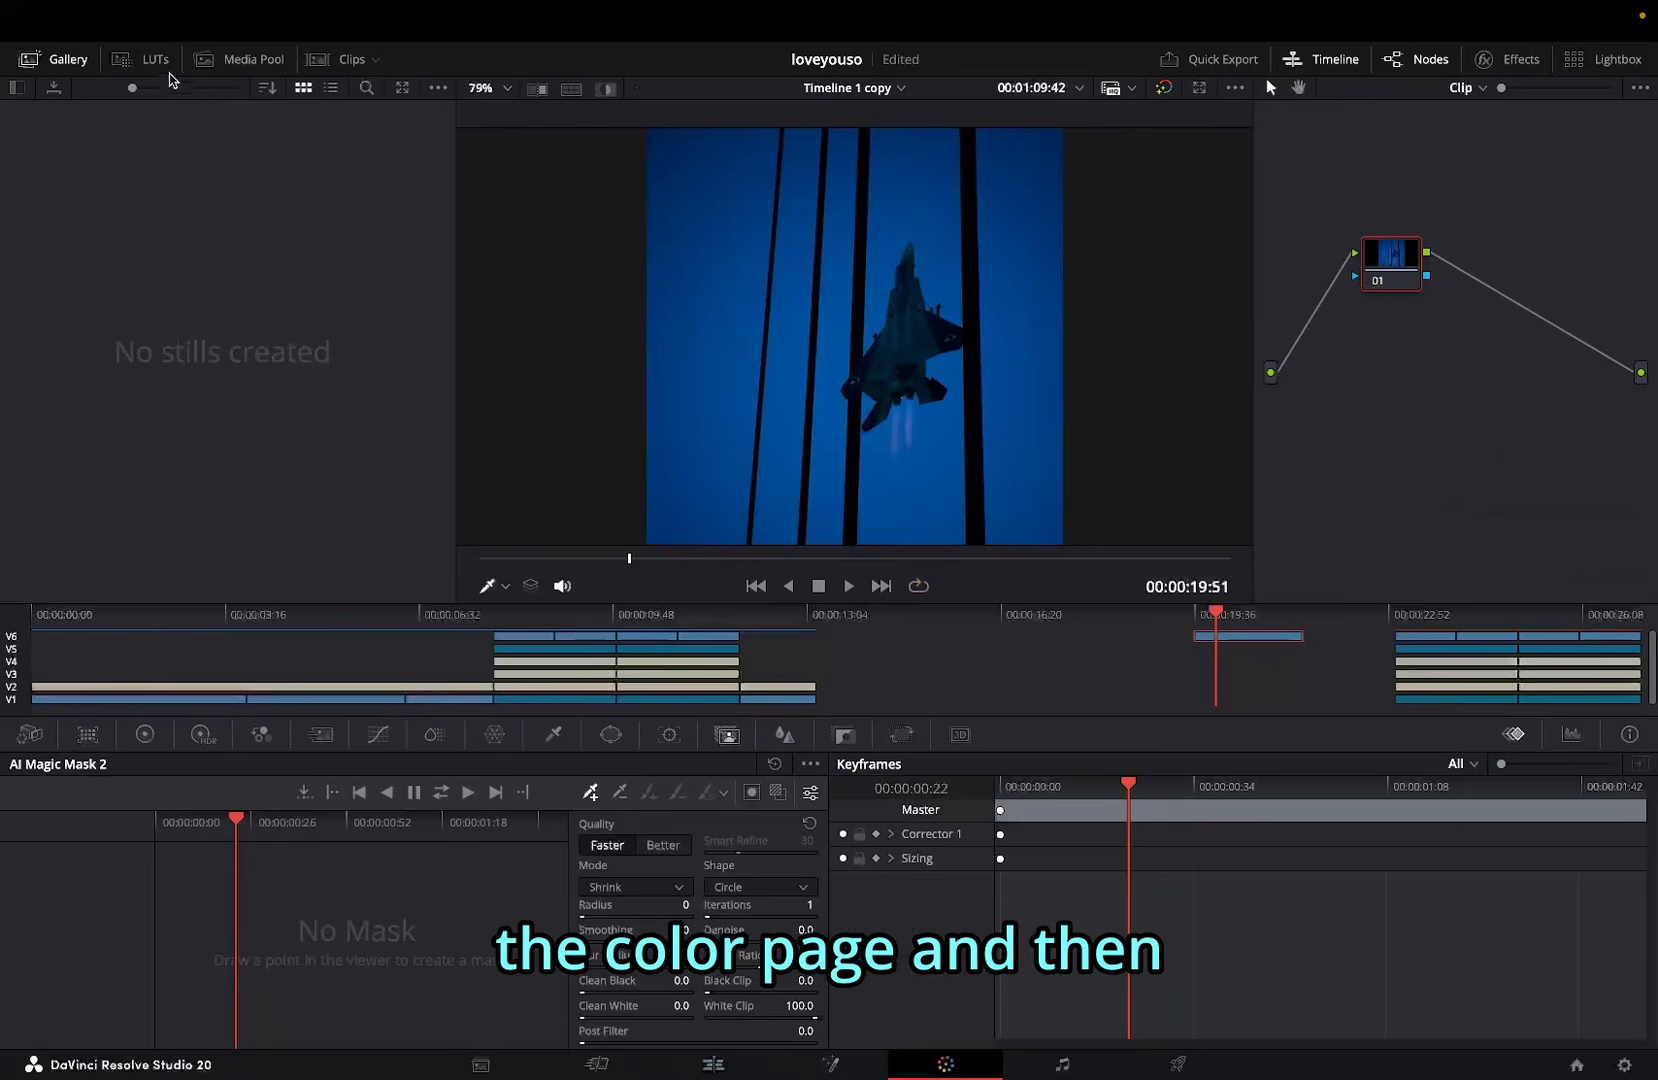
click(240, 59)
scroll(310, 480, down, 1)
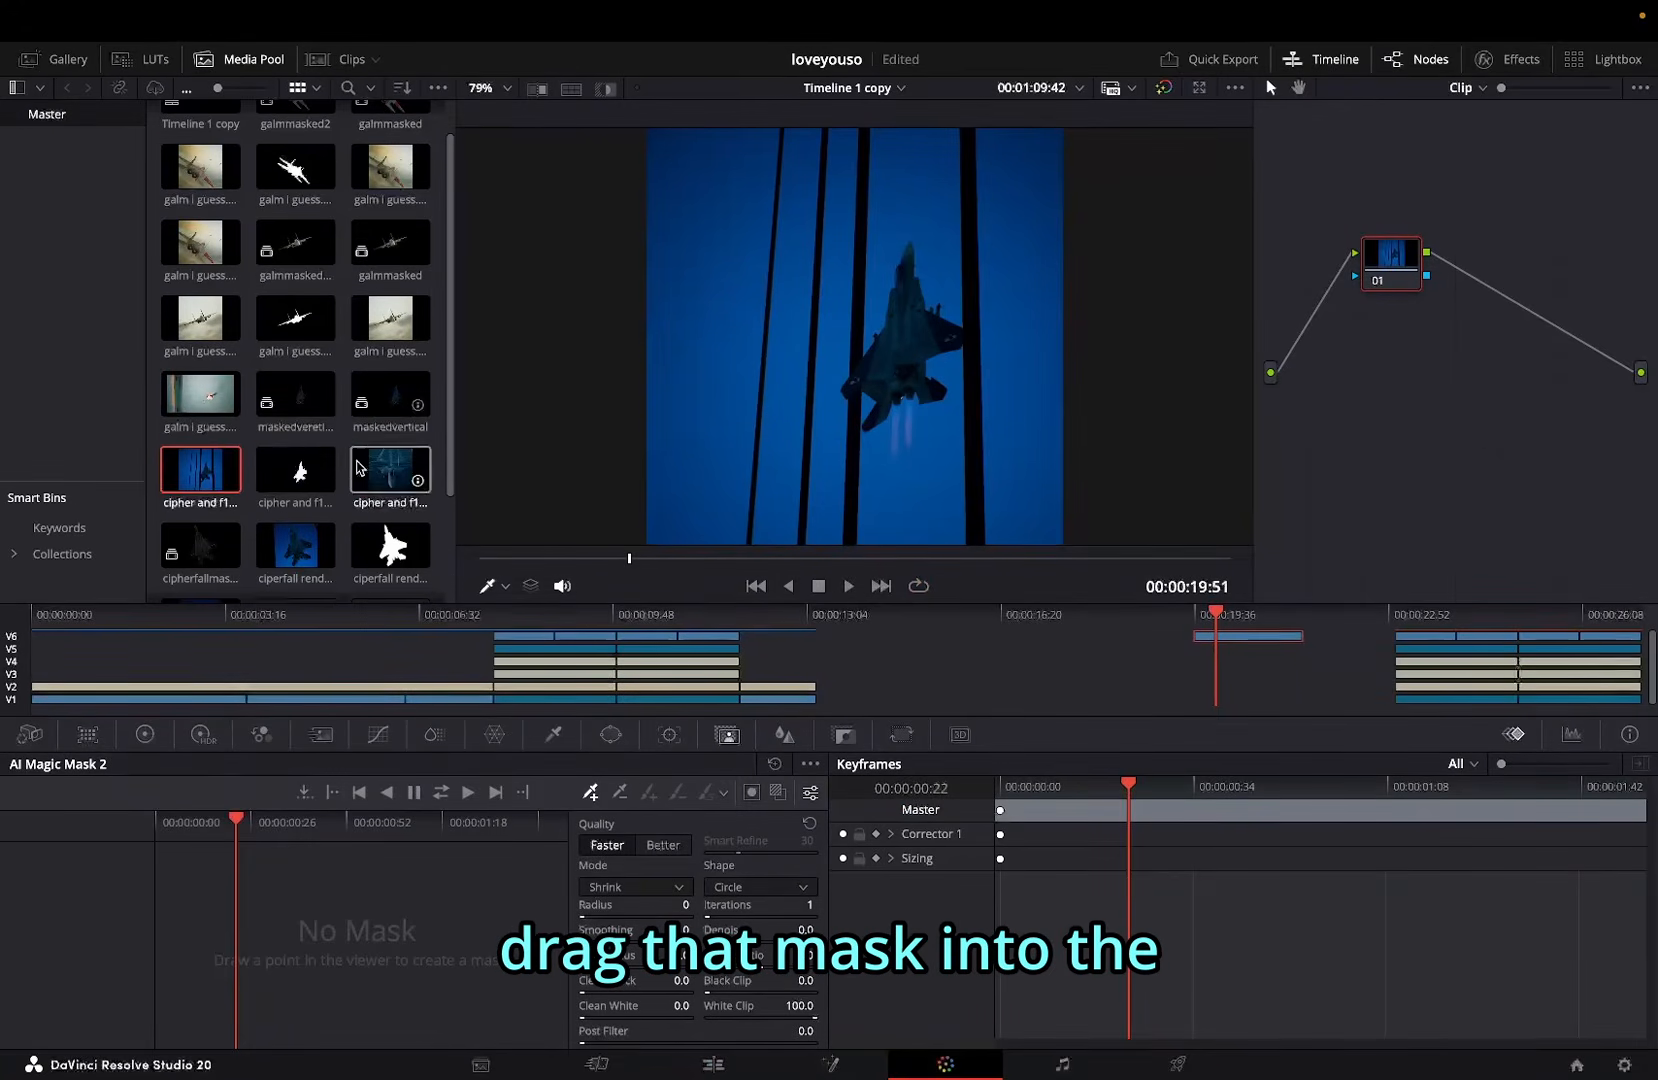
drag(312, 474, 1360, 422)
Step: Add an alpha output to the node graph, connect the external matte to it, and return to the Edit page
right_click(1432, 358)
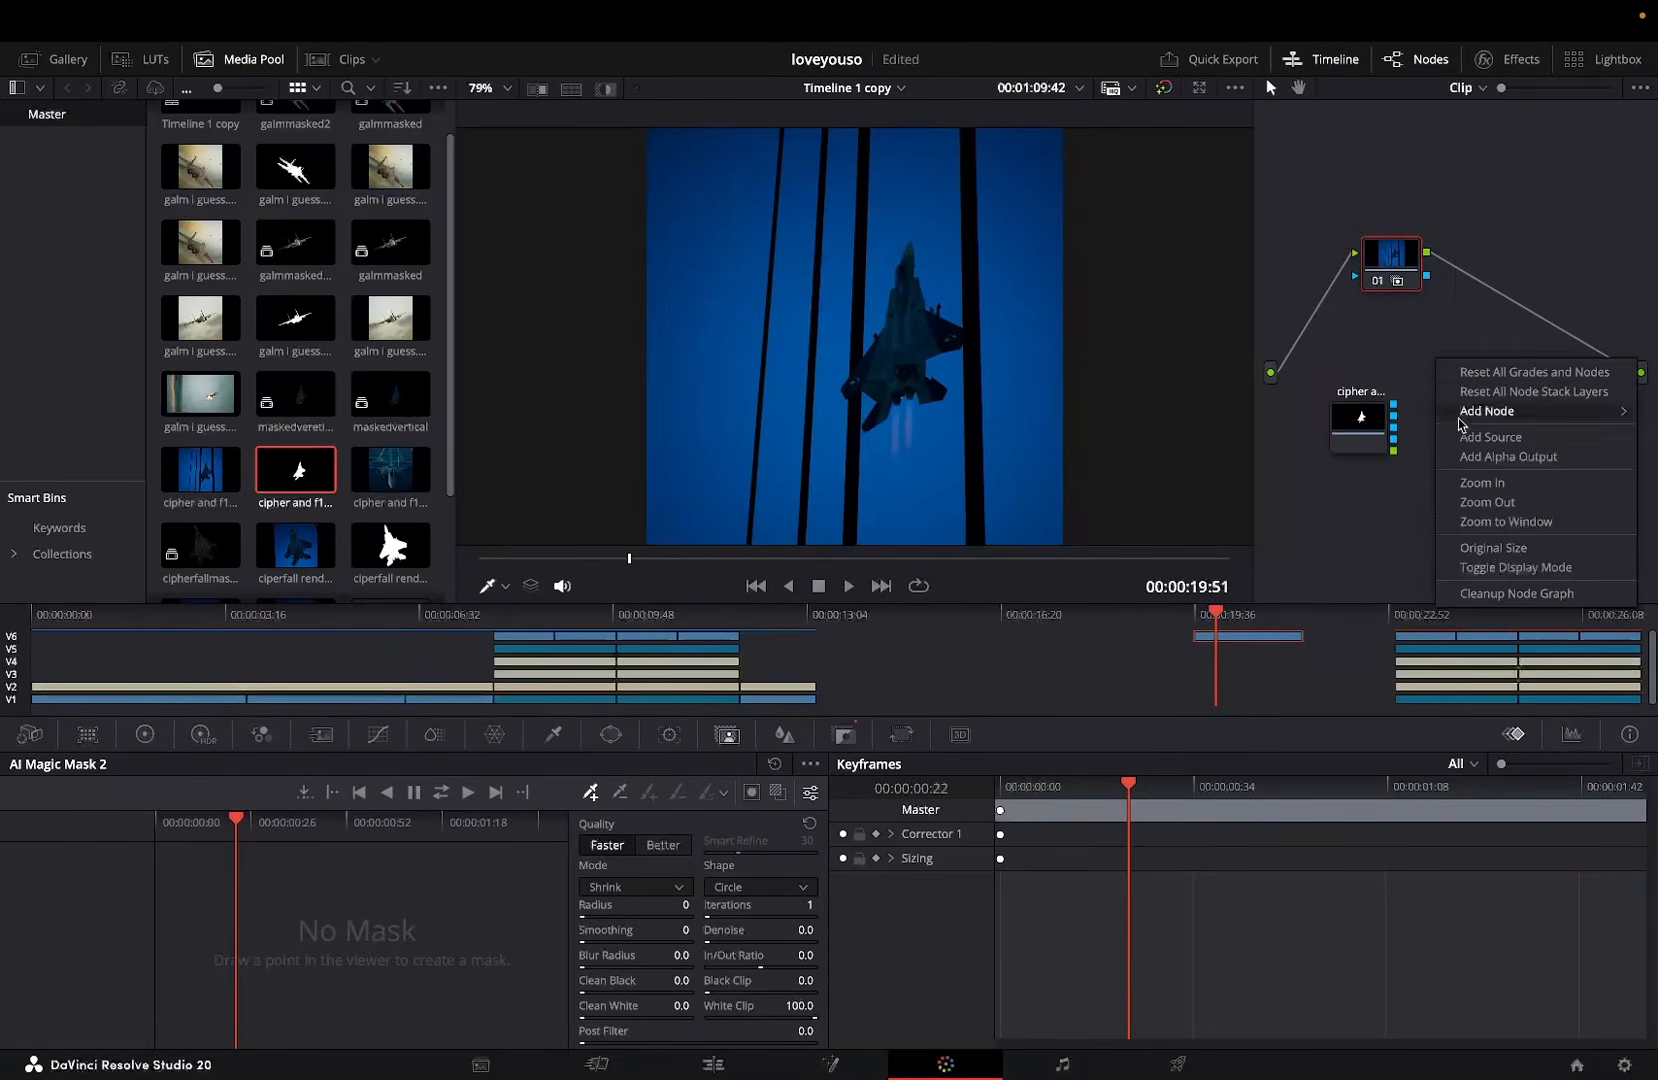
click(1480, 455)
drag(1394, 406, 1641, 410)
click(713, 1063)
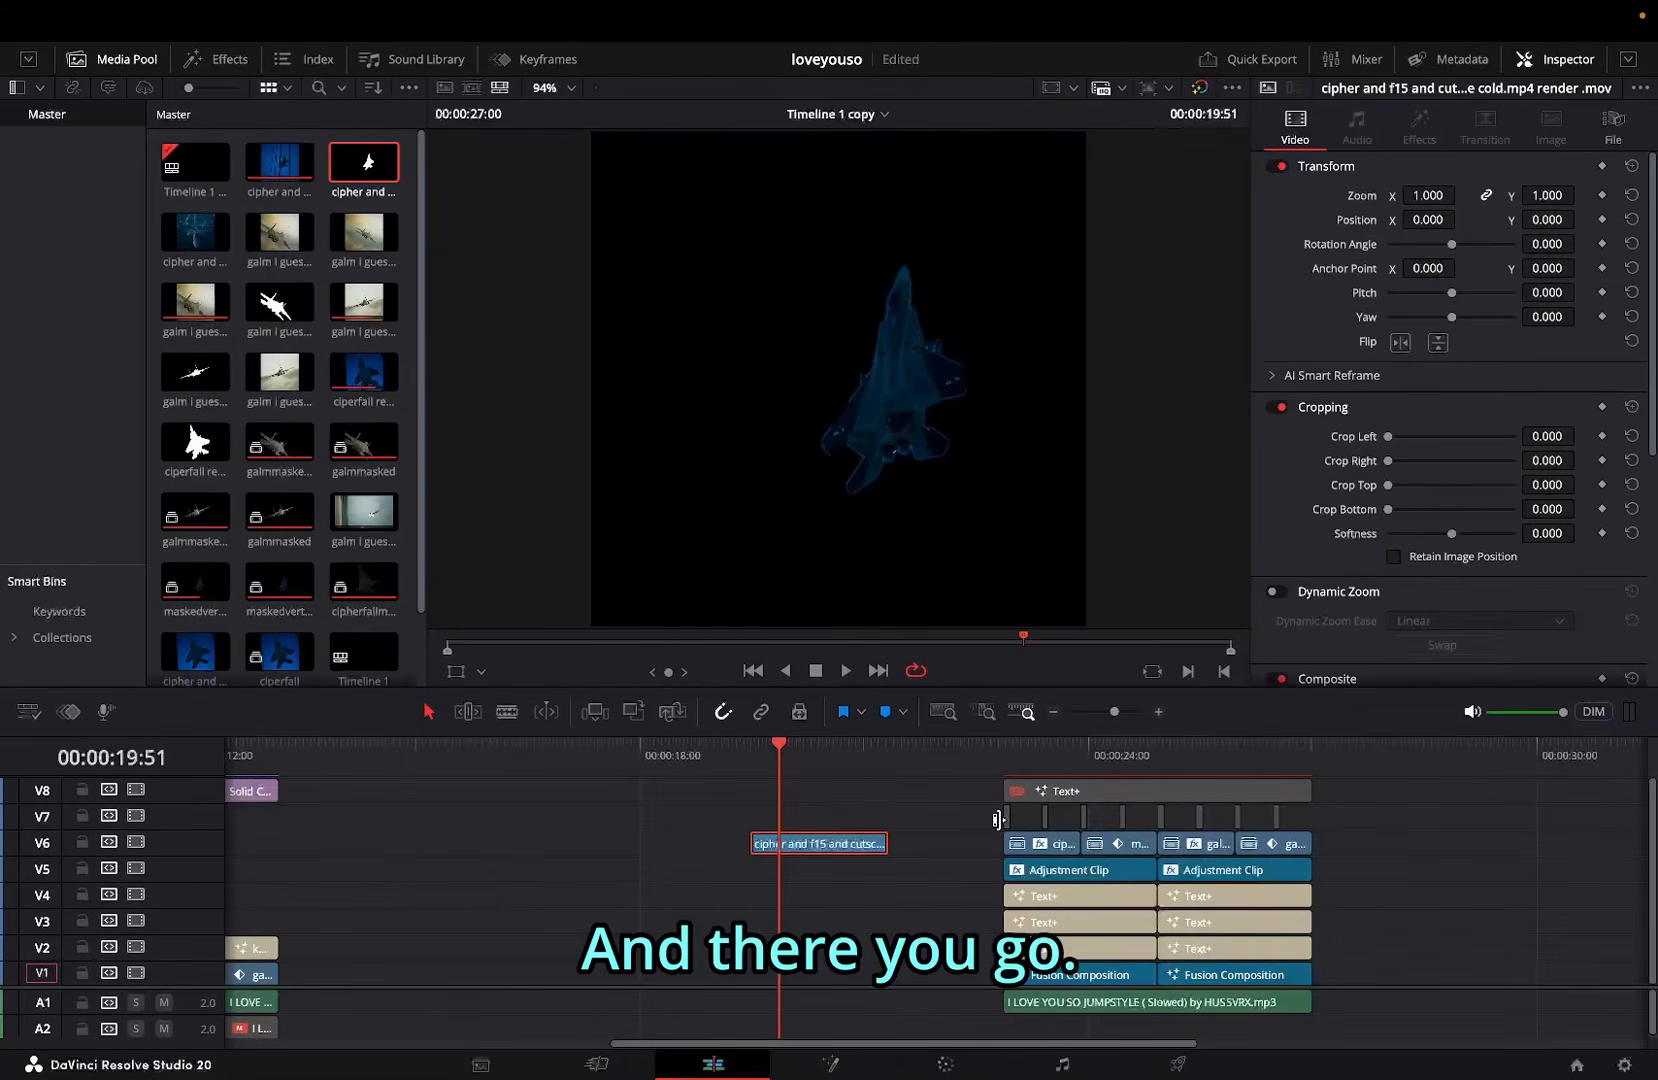
Step: Play briefly through the masked jet clip on V6 and delete it from the timeline
key(space)
key(space)
key(Delete)
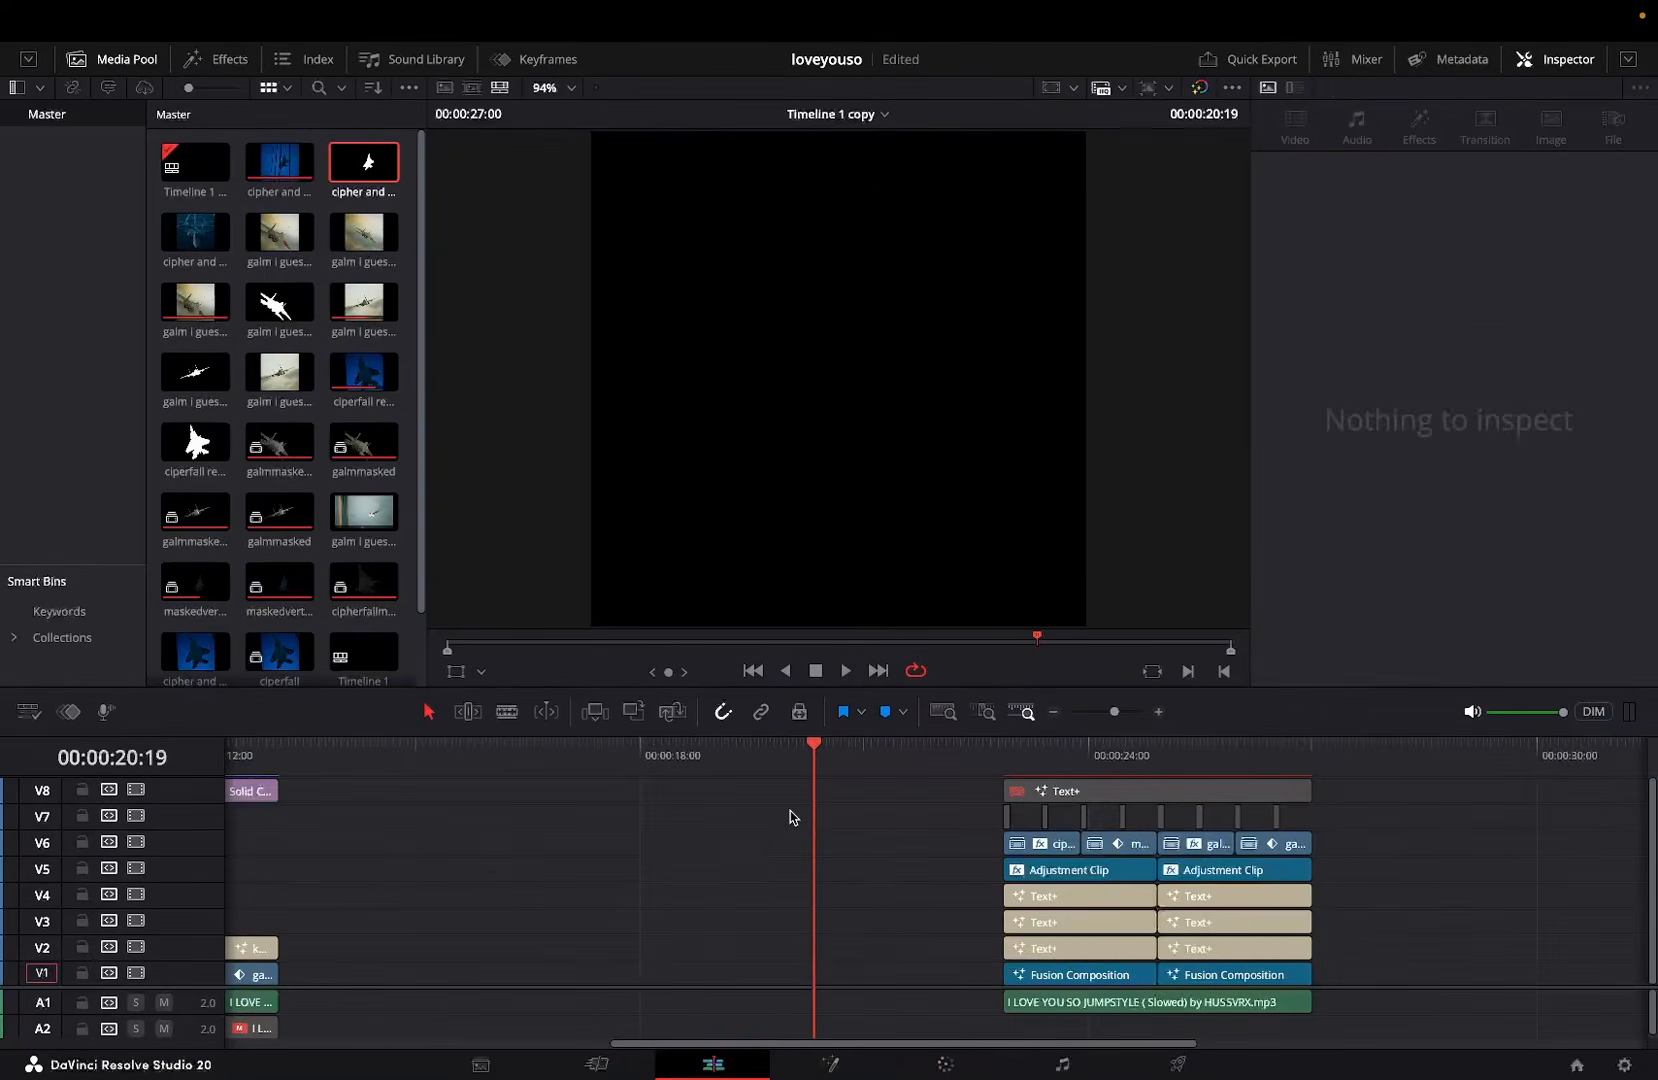
Step: Reset the position and the whole transform of the maskedveretical2 clip on V6, and undo both resets
click(1120, 762)
click(1112, 843)
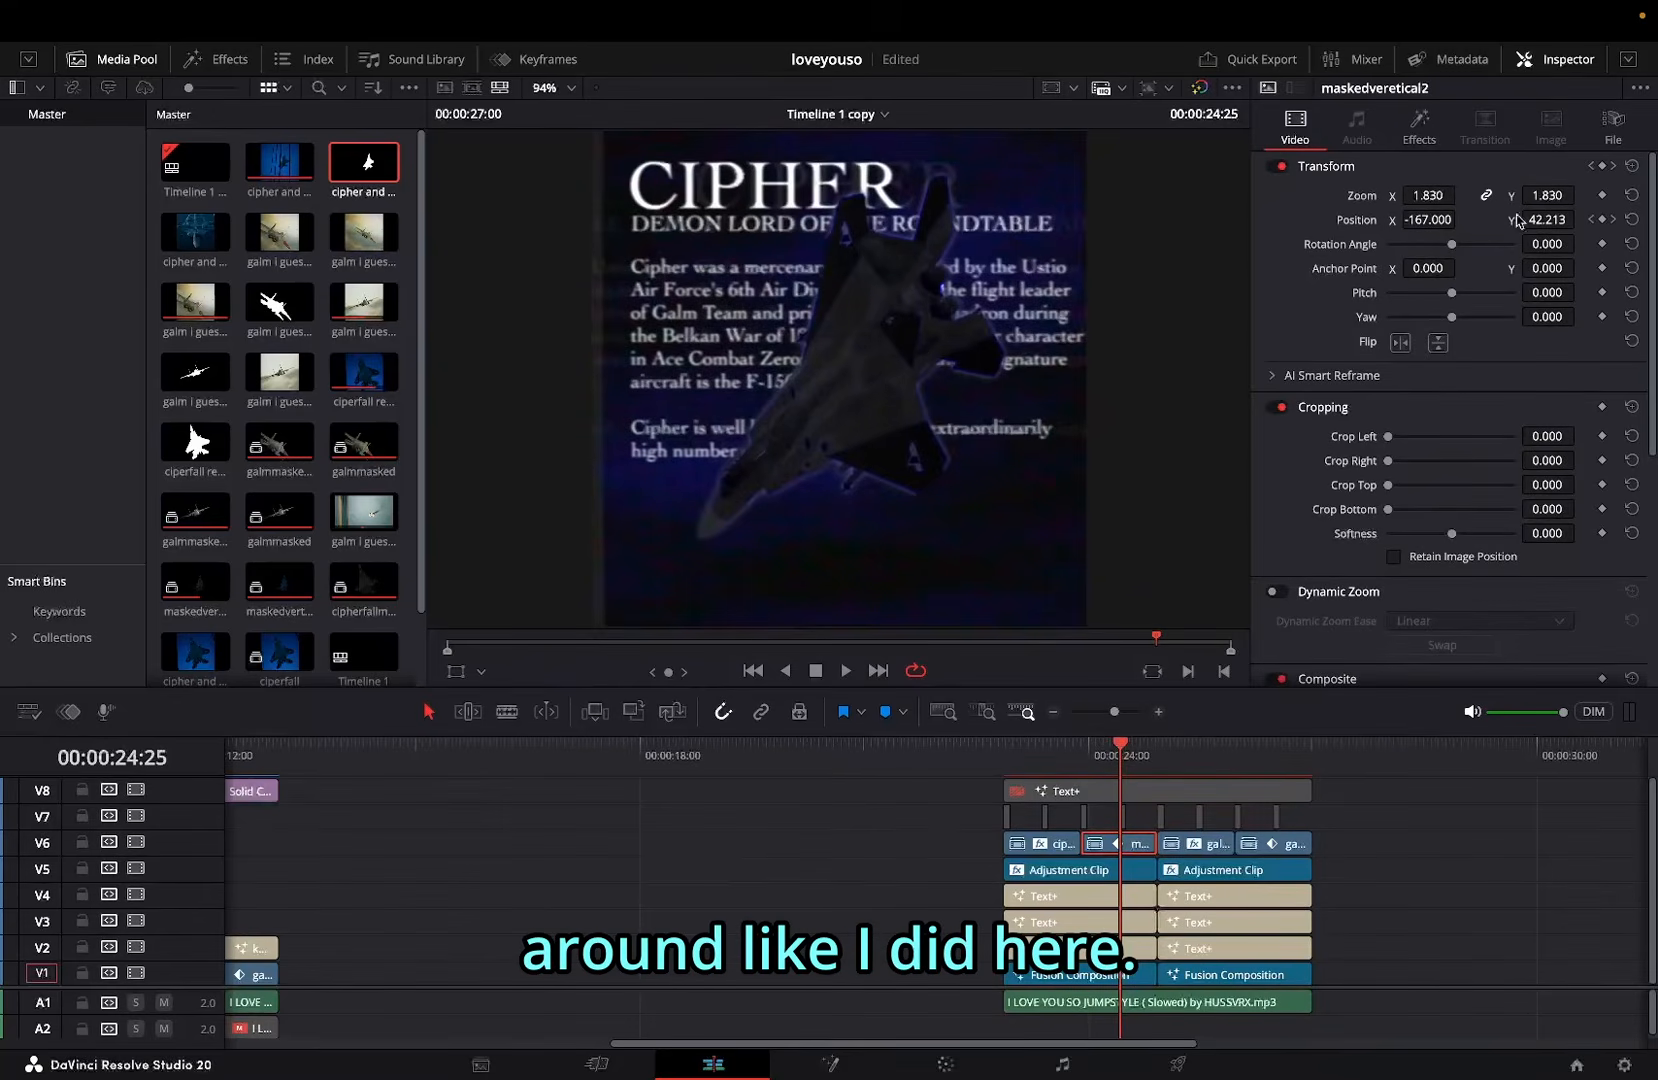
click(1631, 219)
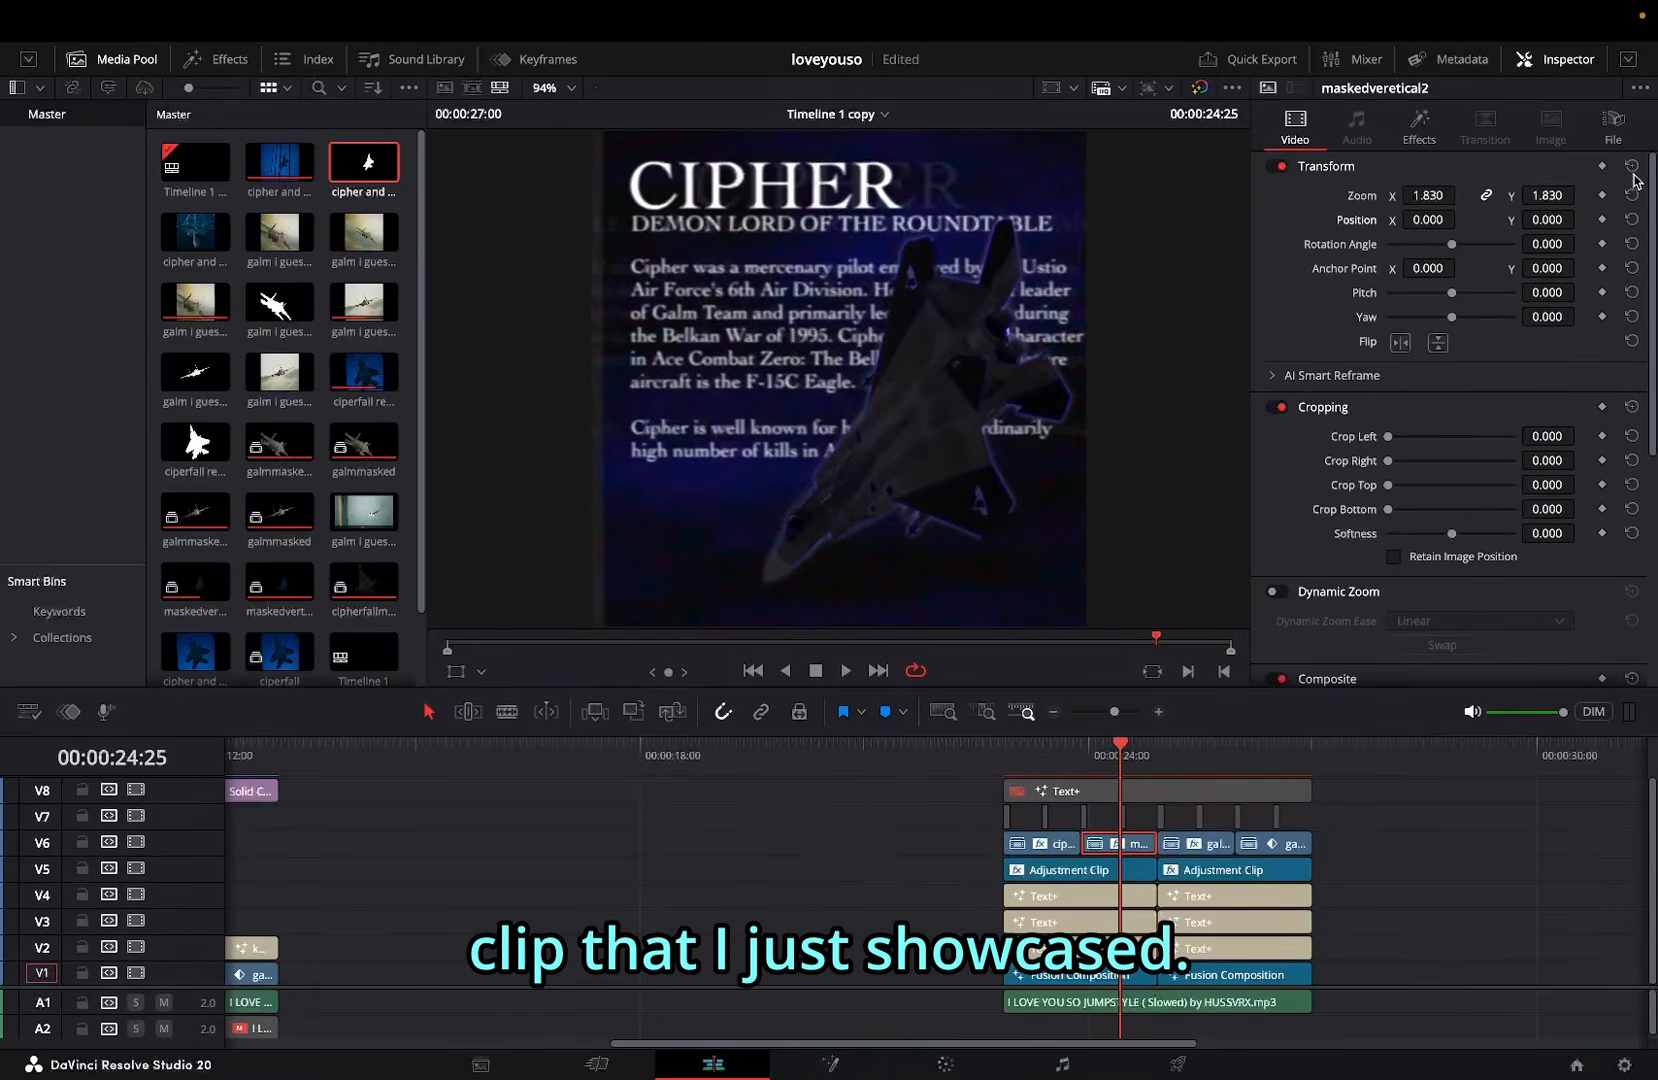
click(1631, 166)
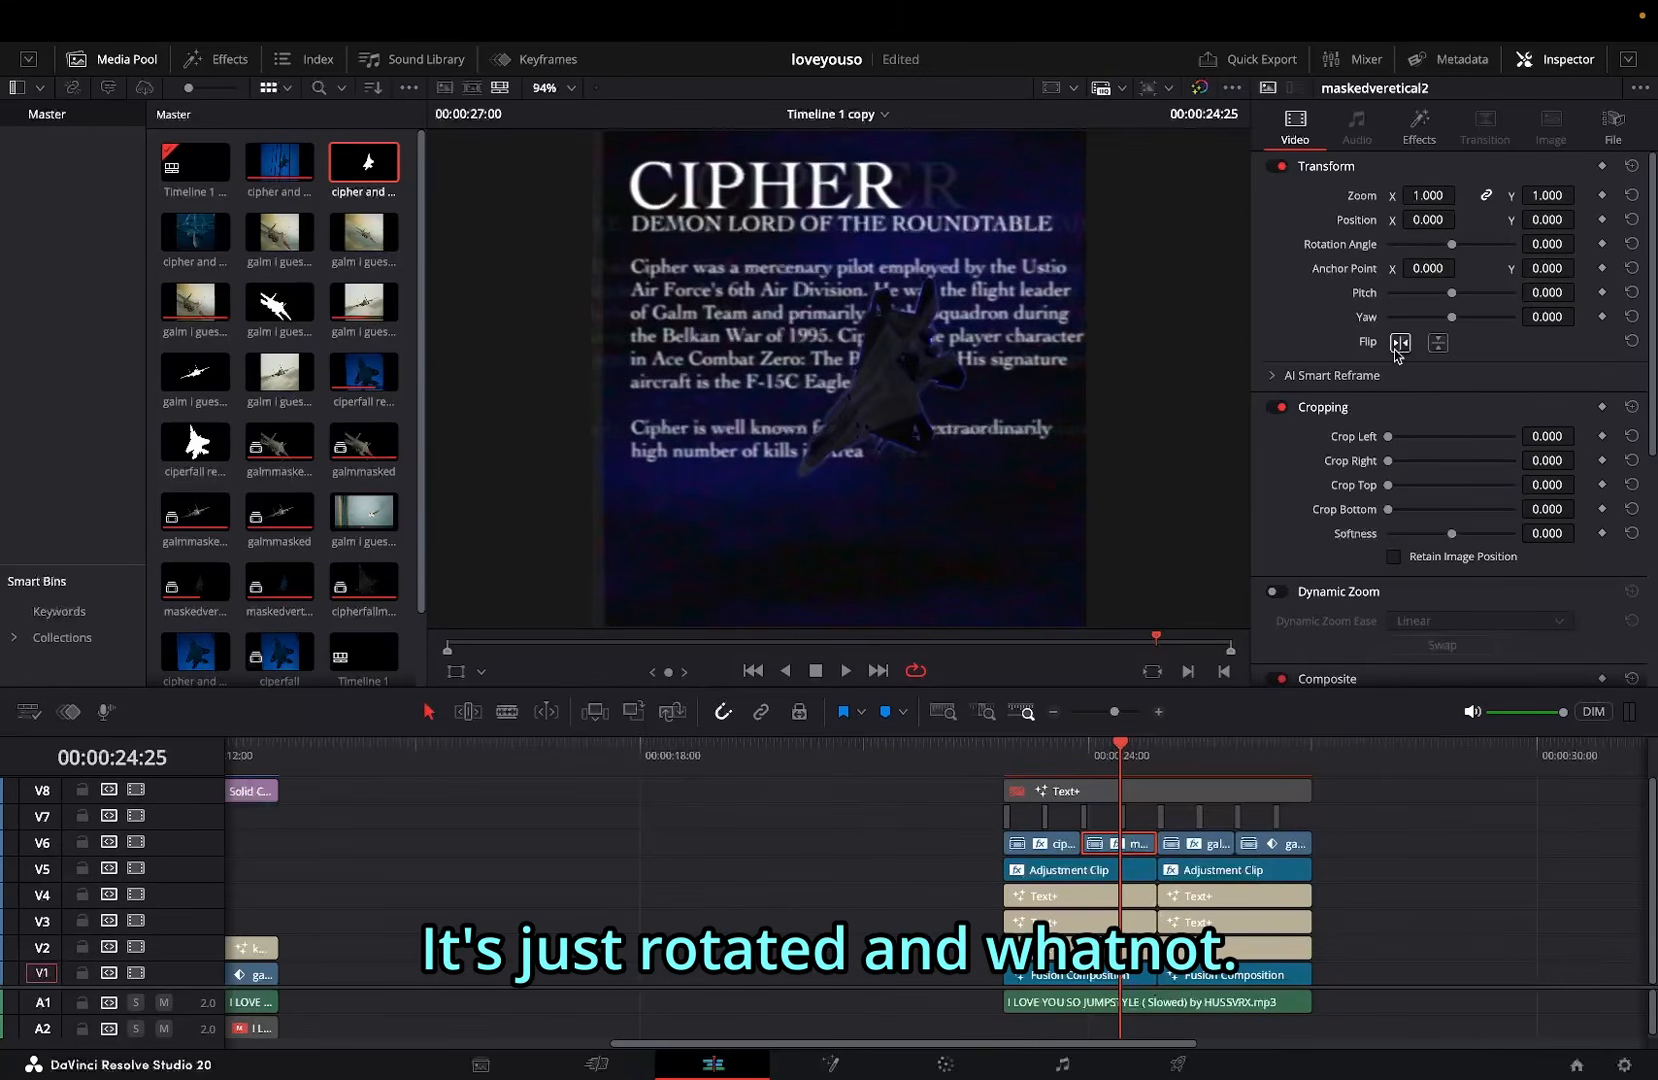
key(ctrl+z)
key(ctrl+z)
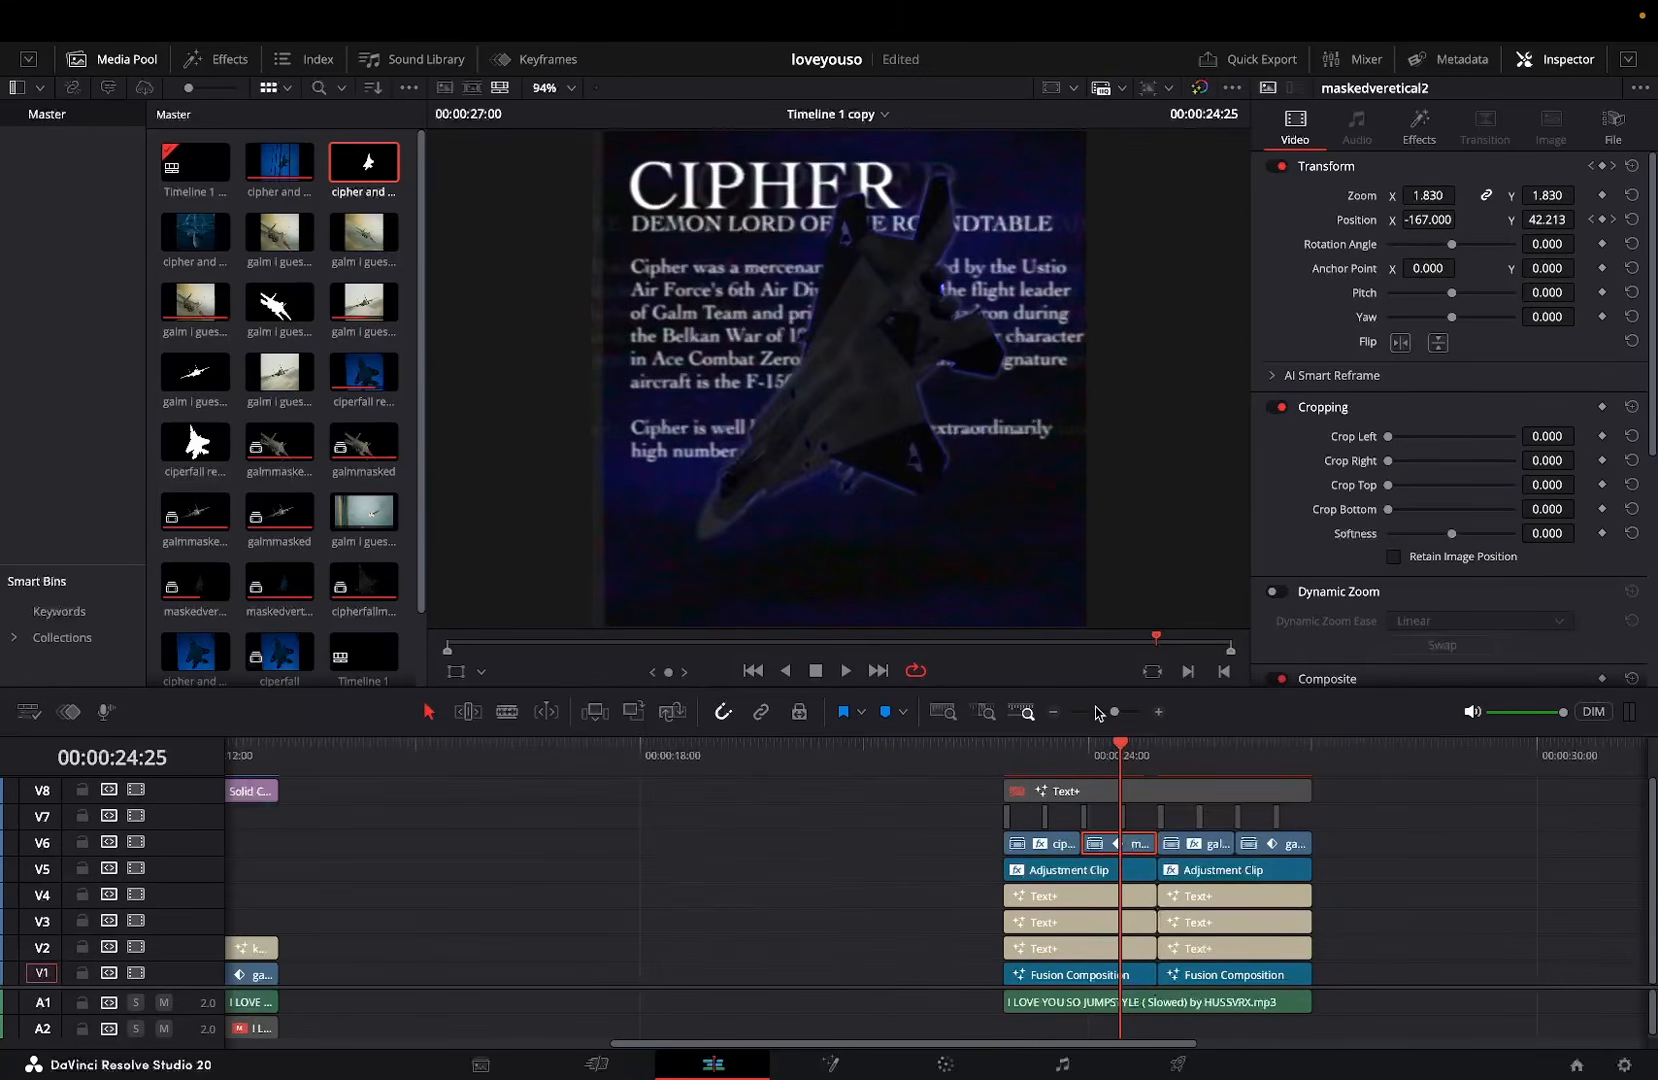
Step: Switch to the Opera browser, open runway.ml in a new tab, and bring up the Remove Background website
click(896, 827)
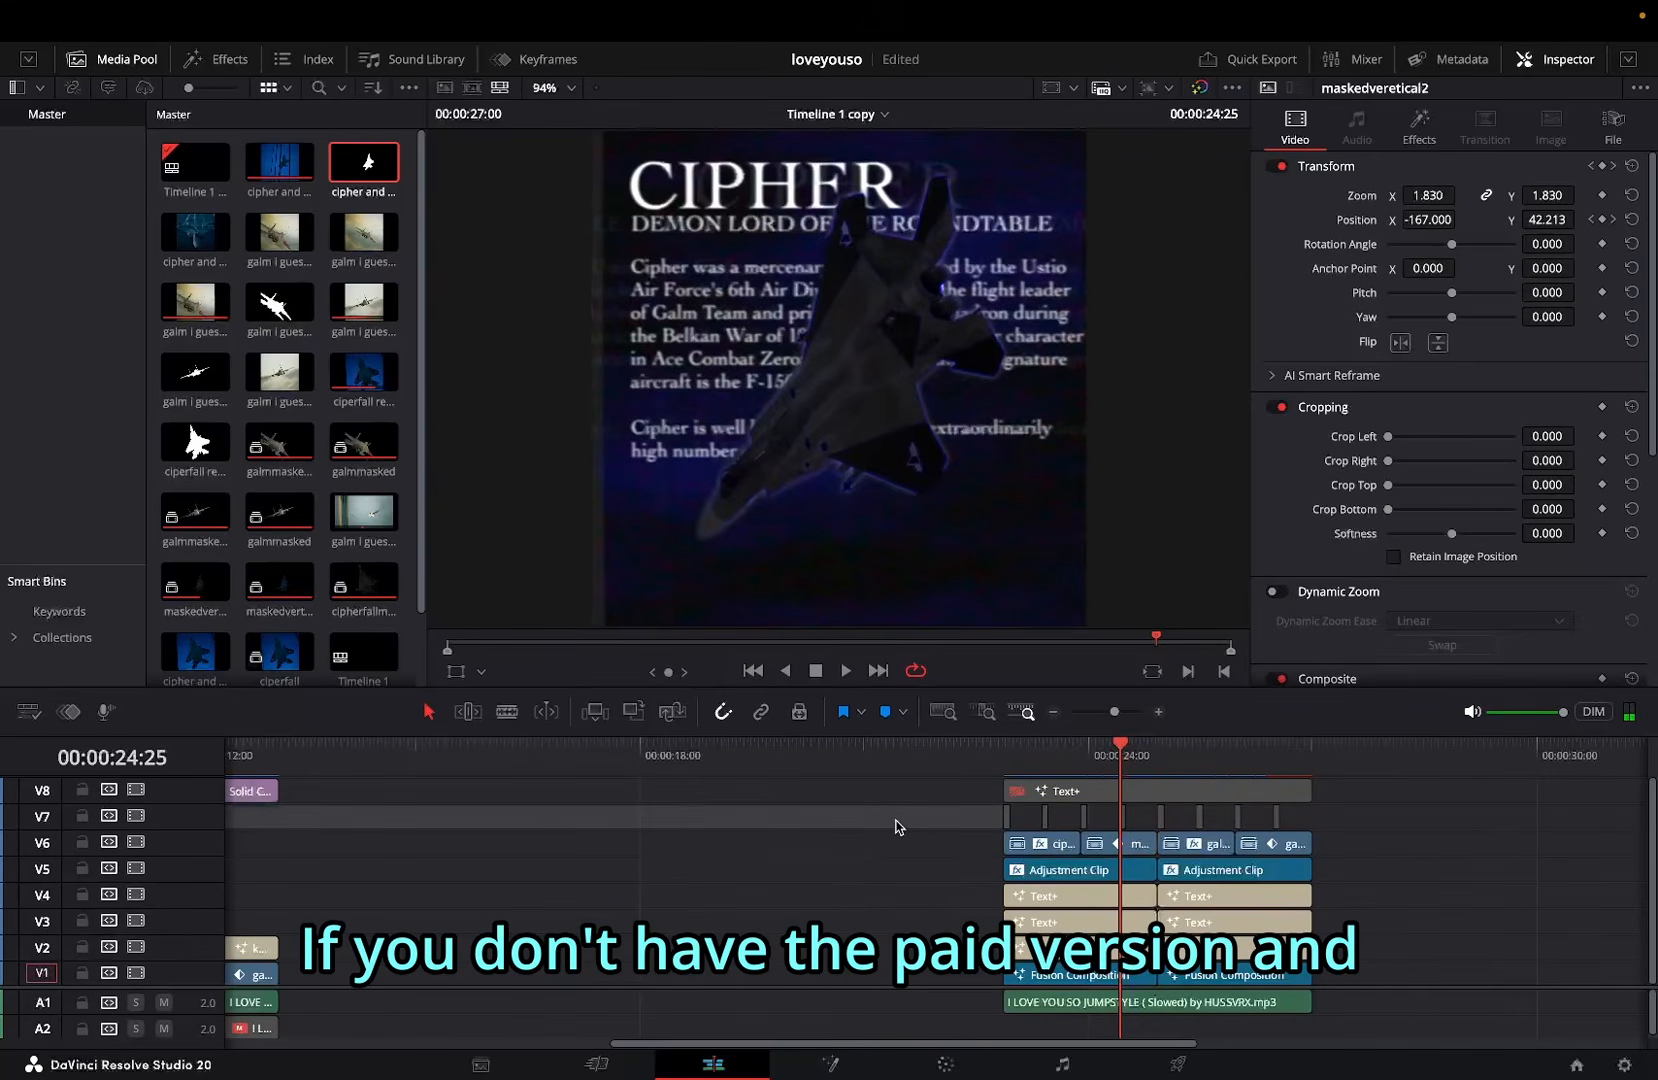
drag(1068, 758, 1040, 751)
key(ctrl+Left)
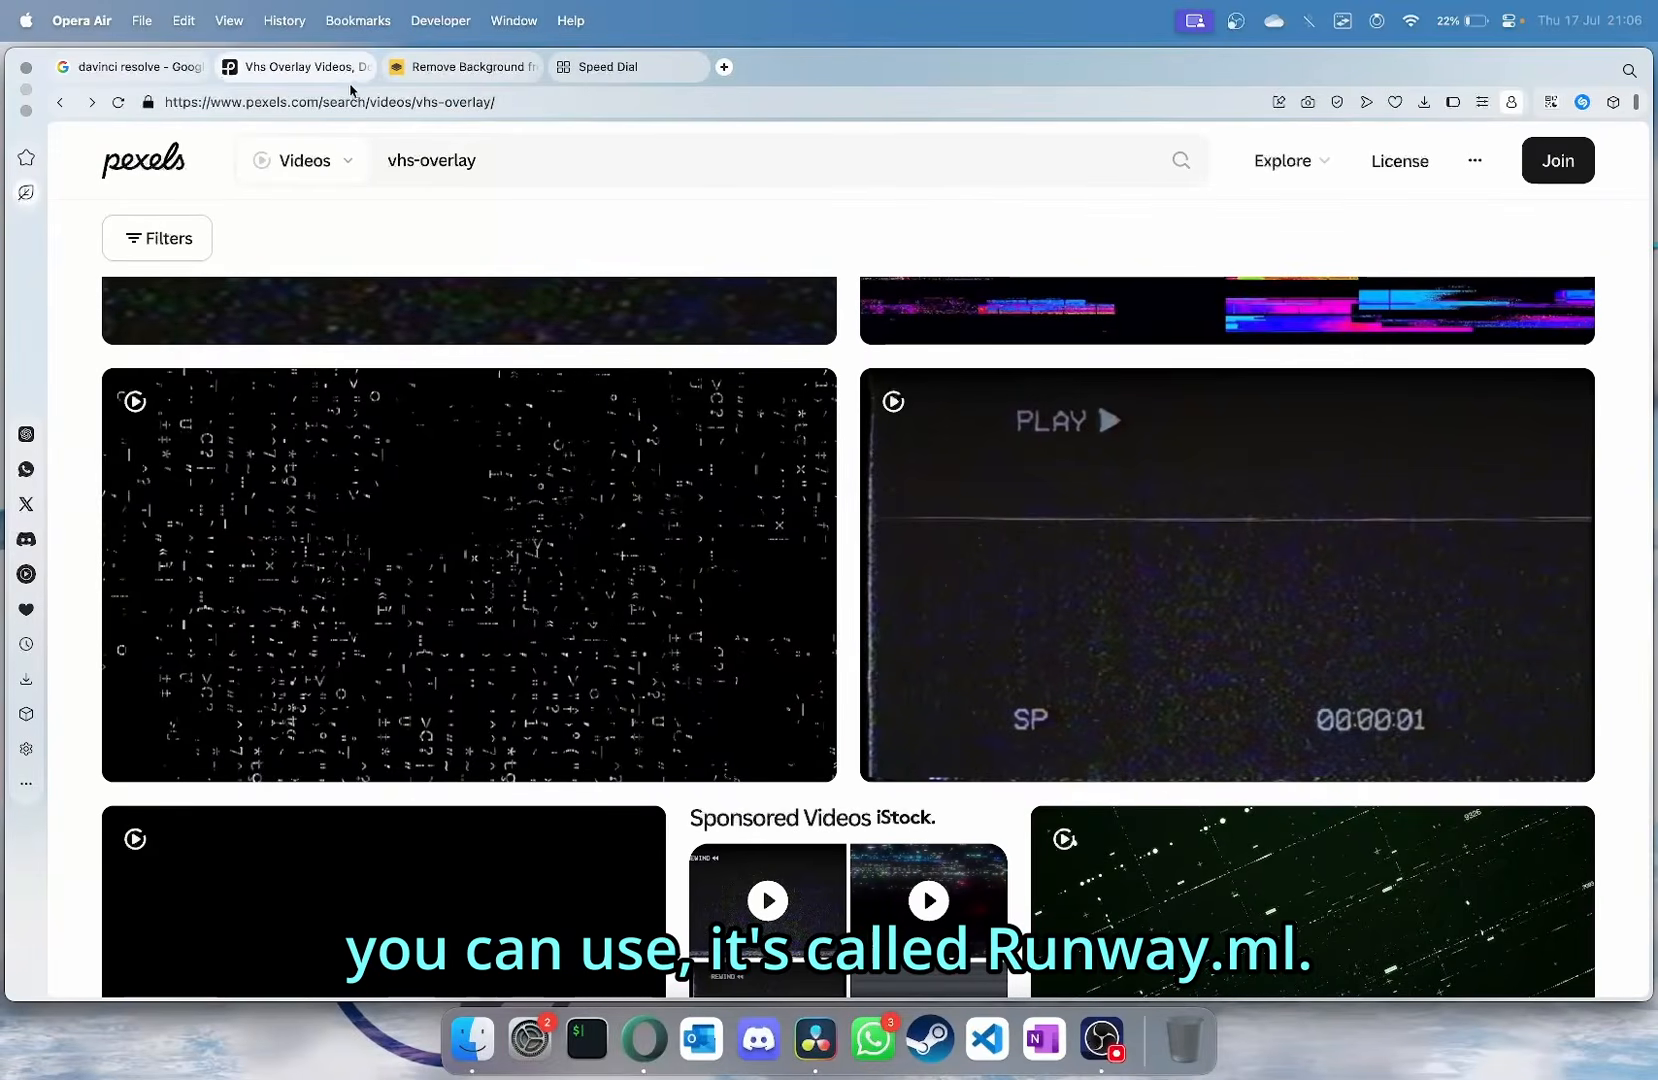
key(super+t)
text(runway.ml)
key(Return)
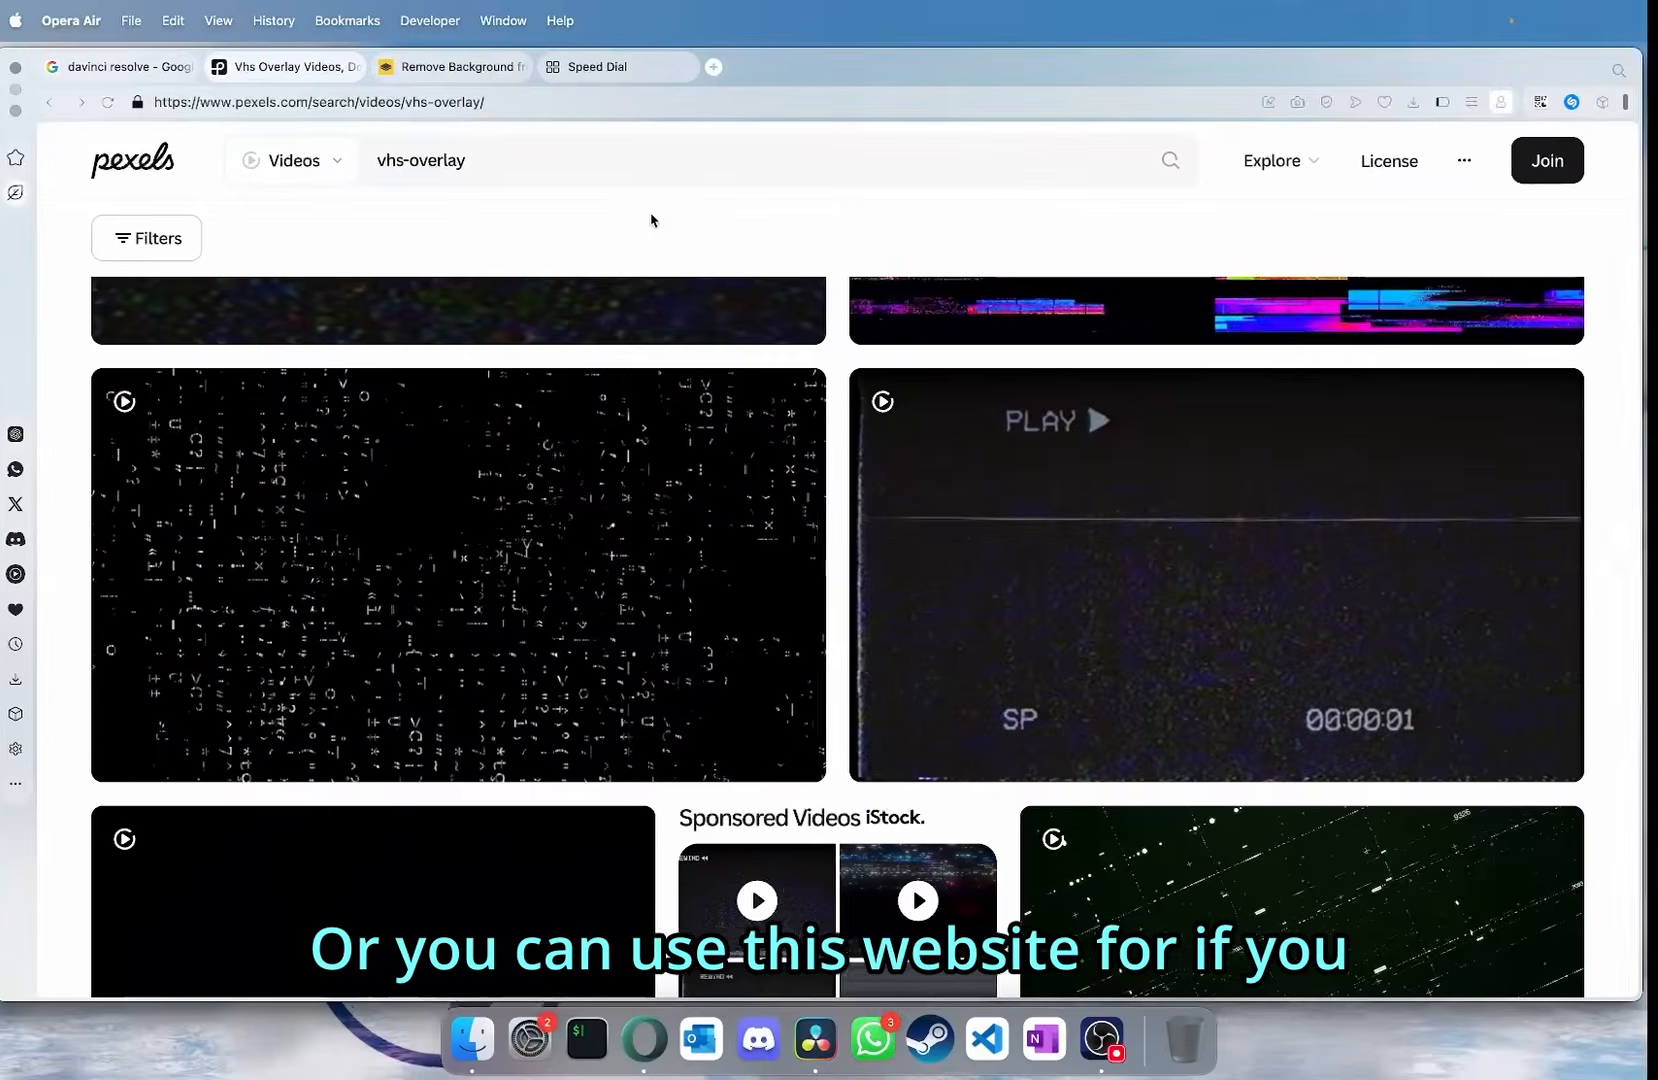
click(505, 67)
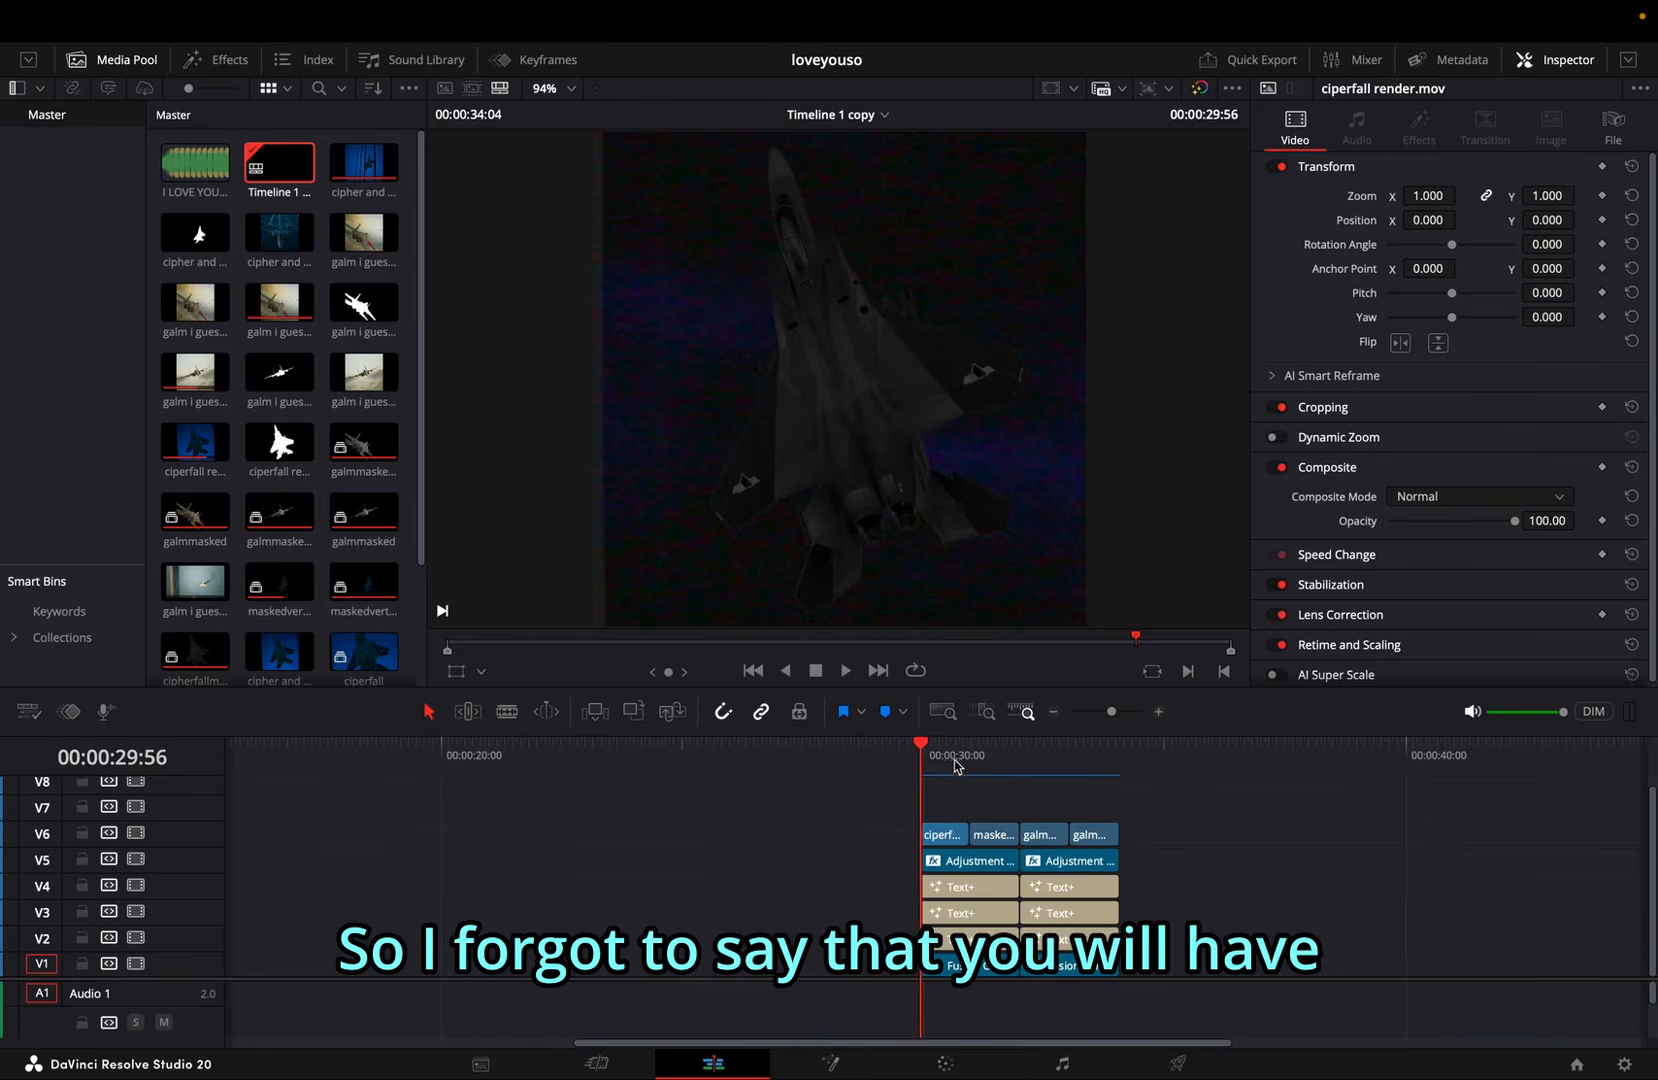
Step: Play through the copied Cipher and Pixy introductions from 00:00:29:56 to compare the outlines around the aircraft
key(space)
key(space)
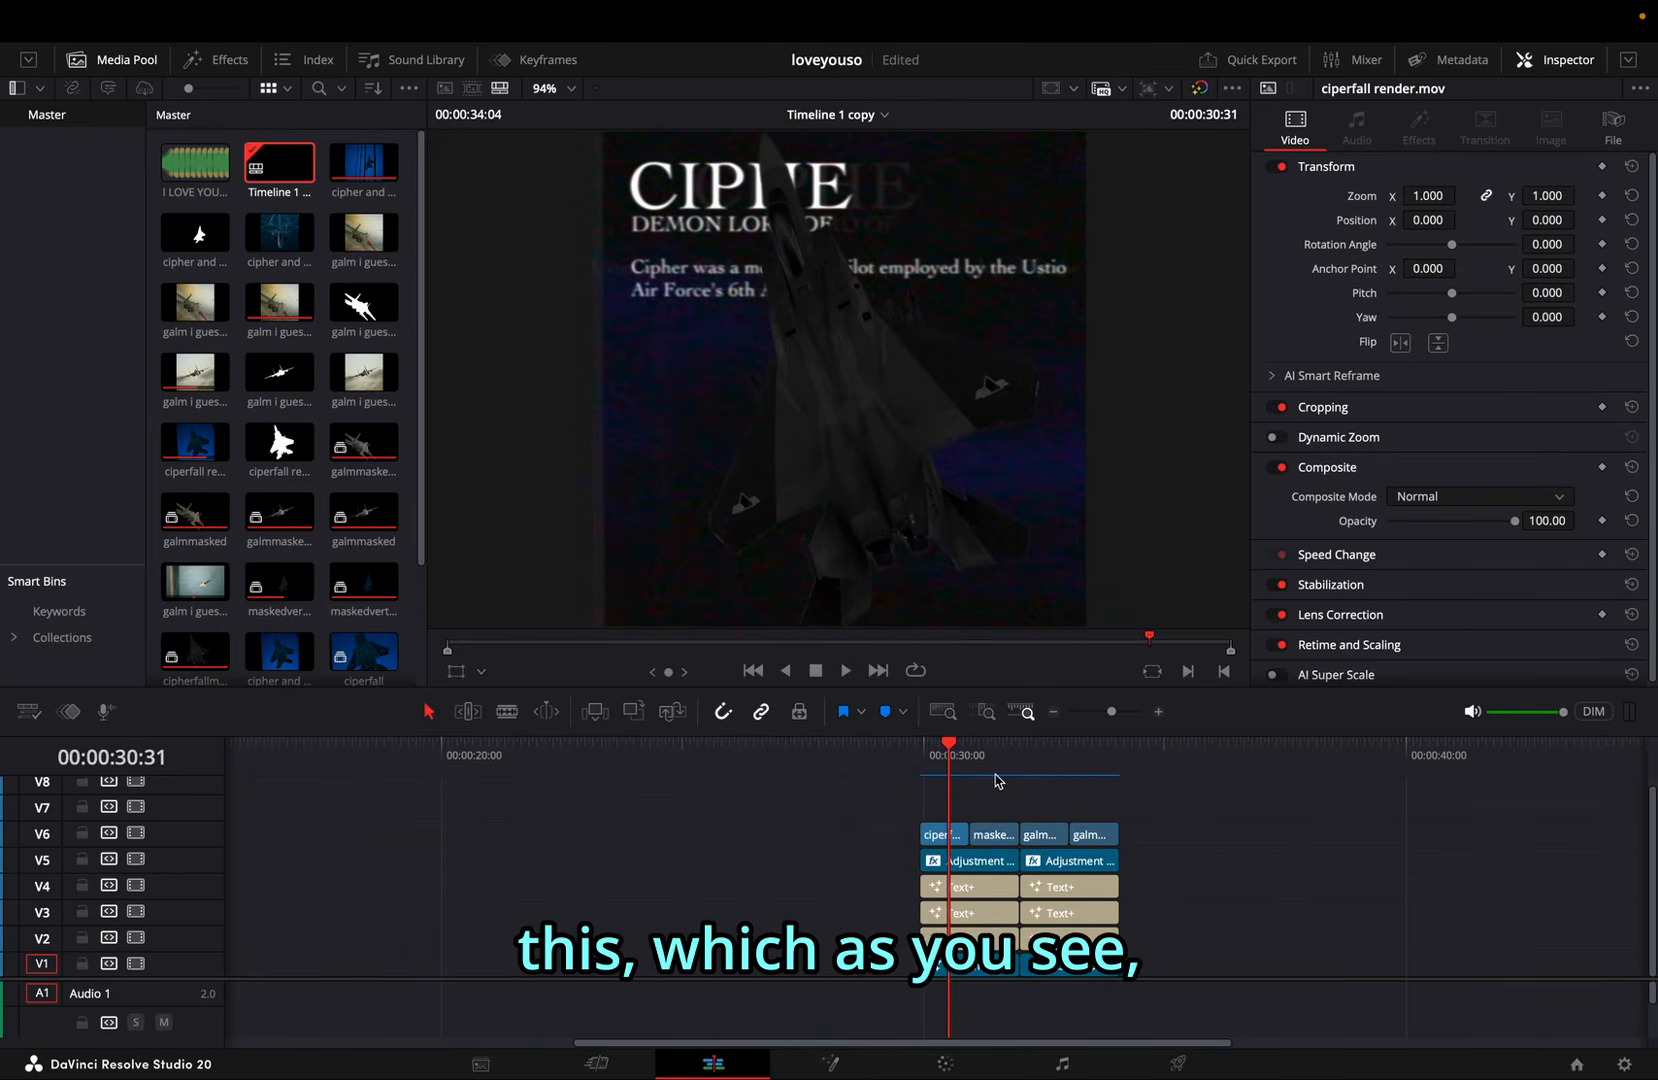
click(991, 768)
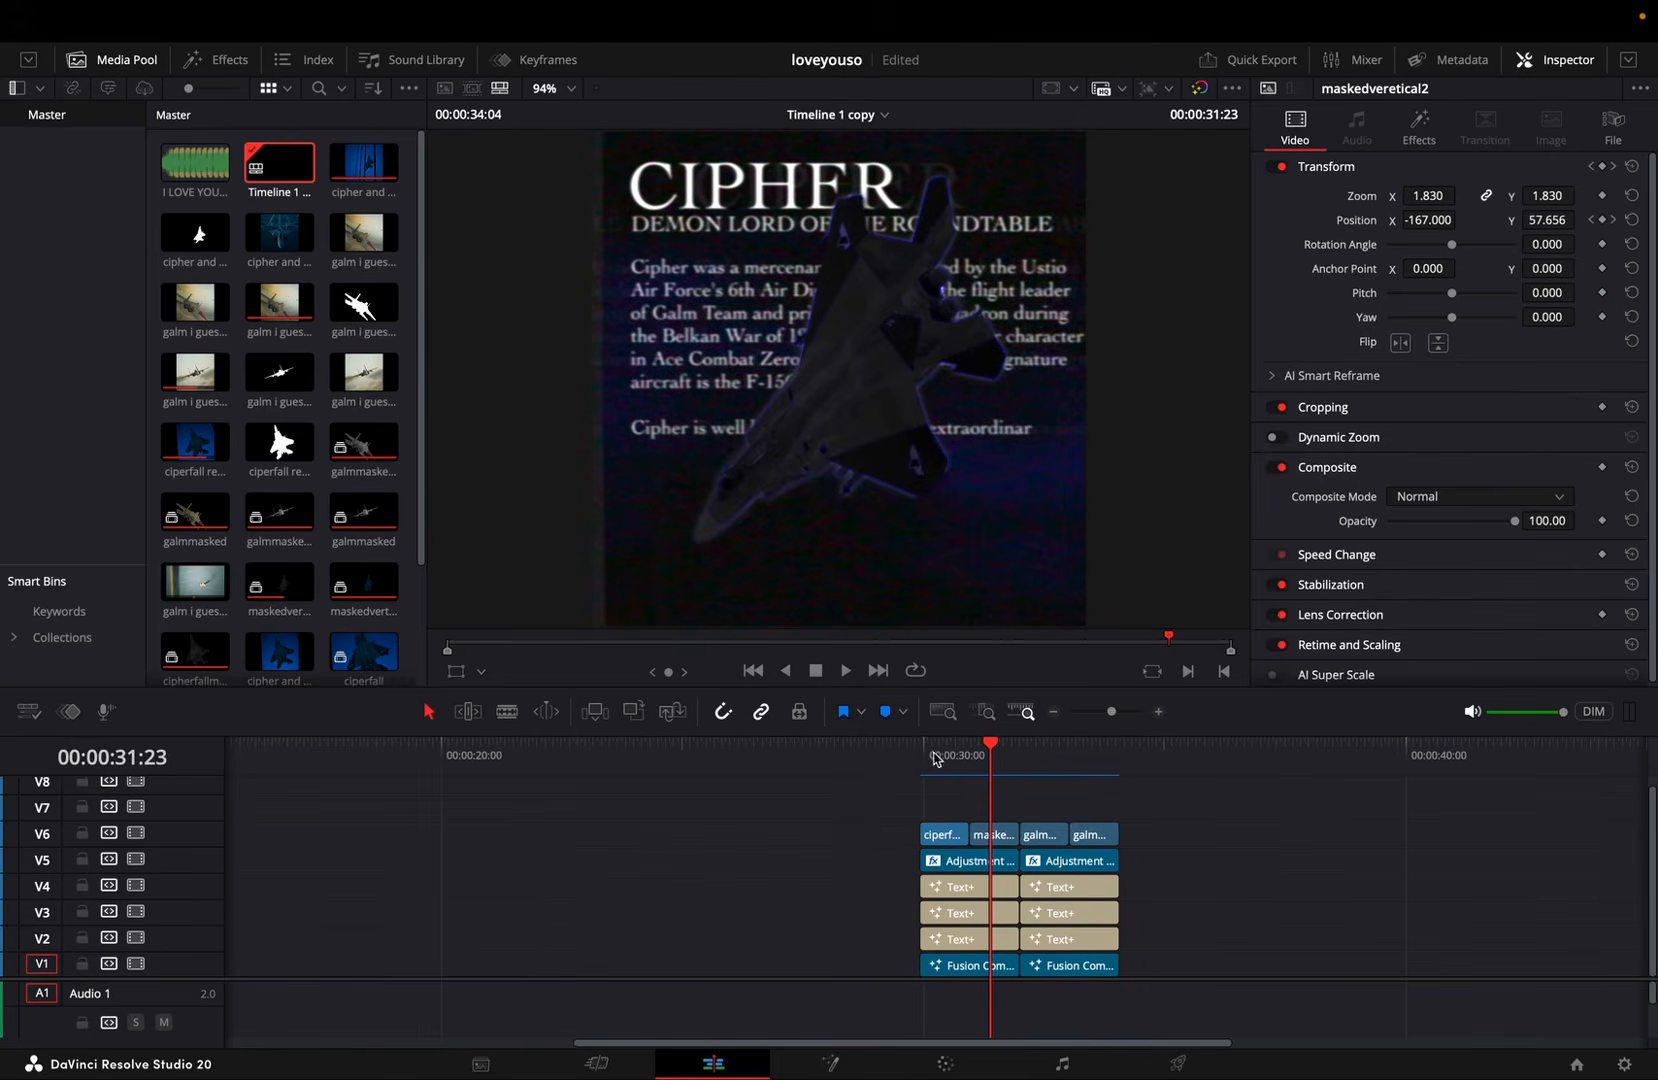
key(space)
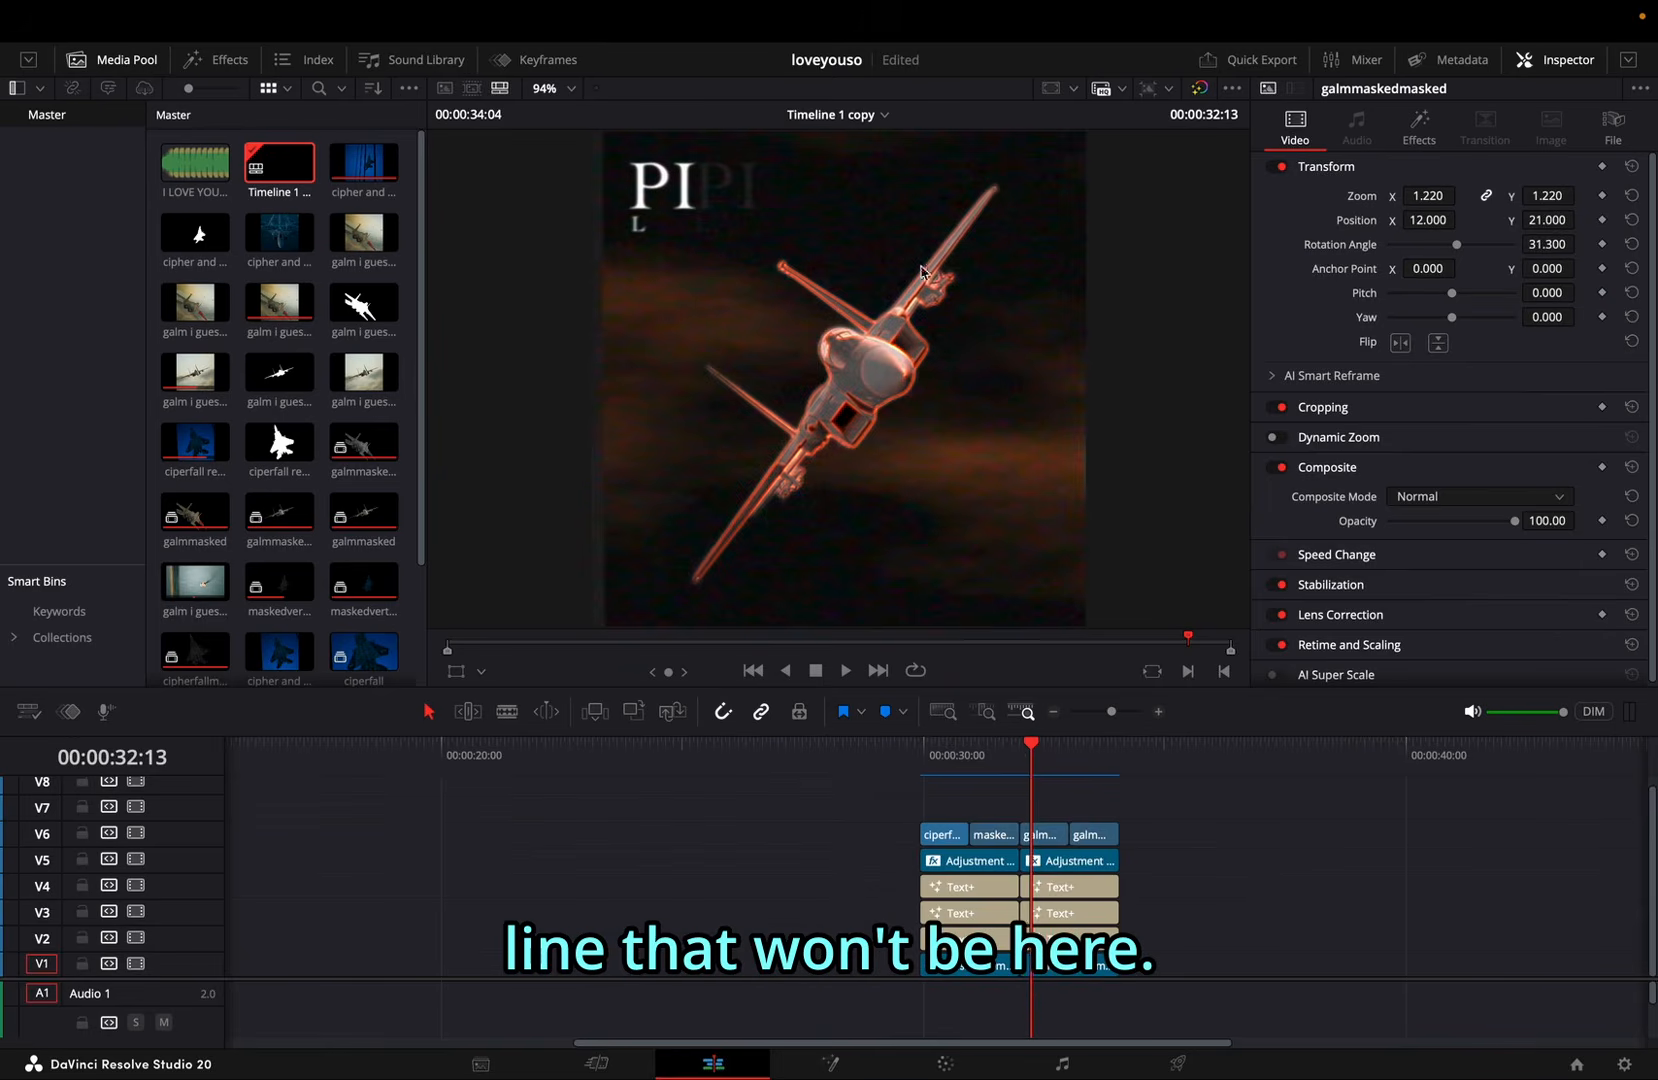
key(space)
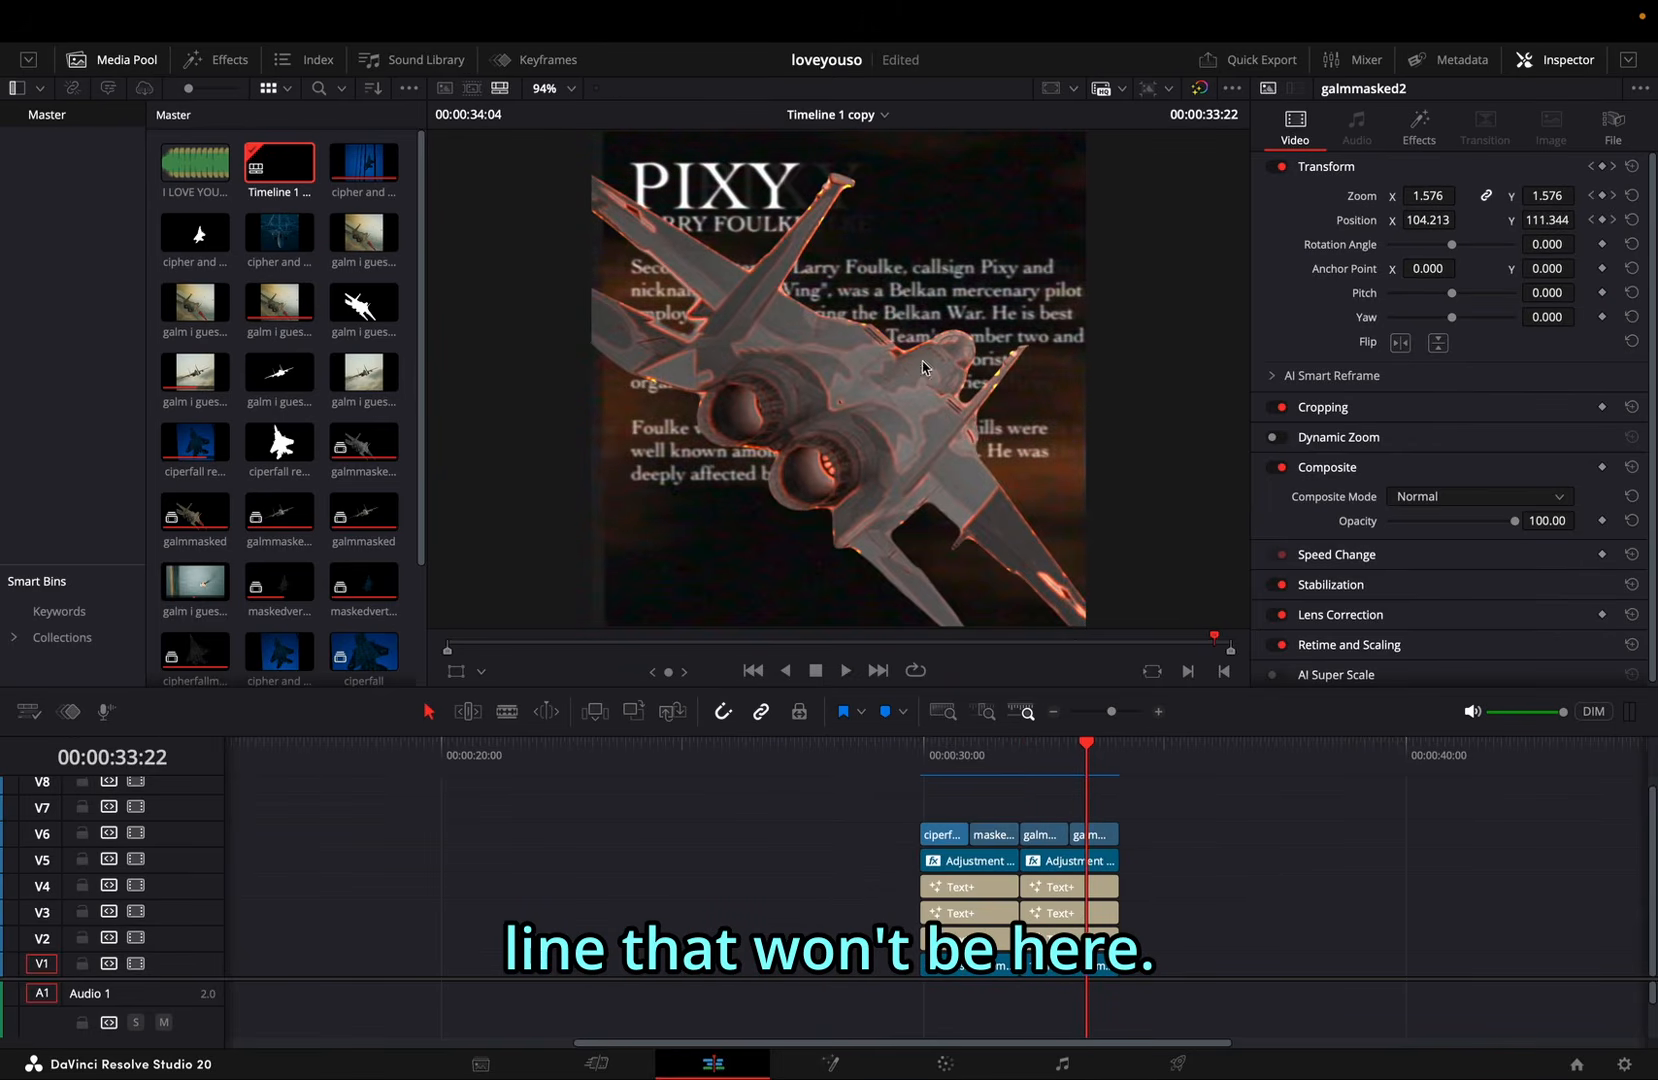
Step: Select the ciperfall render.mov clip on V6 and check its matte setup in the Color page node graph
click(941, 766)
click(946, 836)
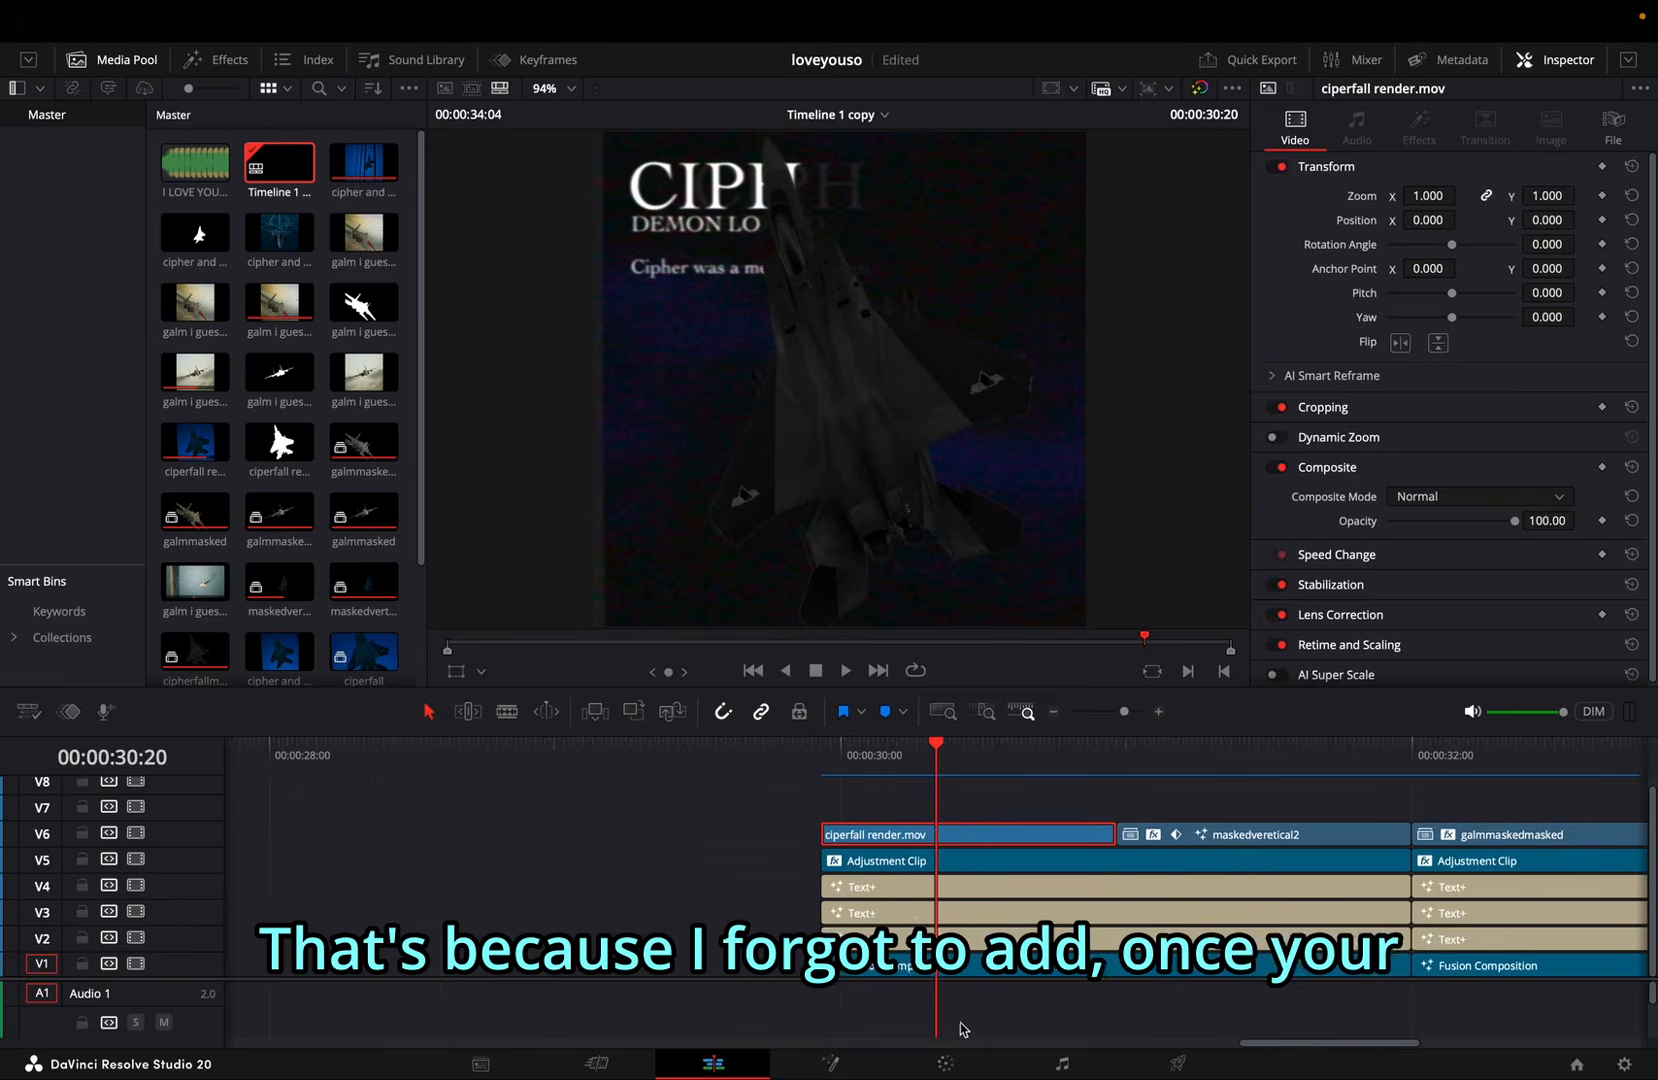
click(945, 1063)
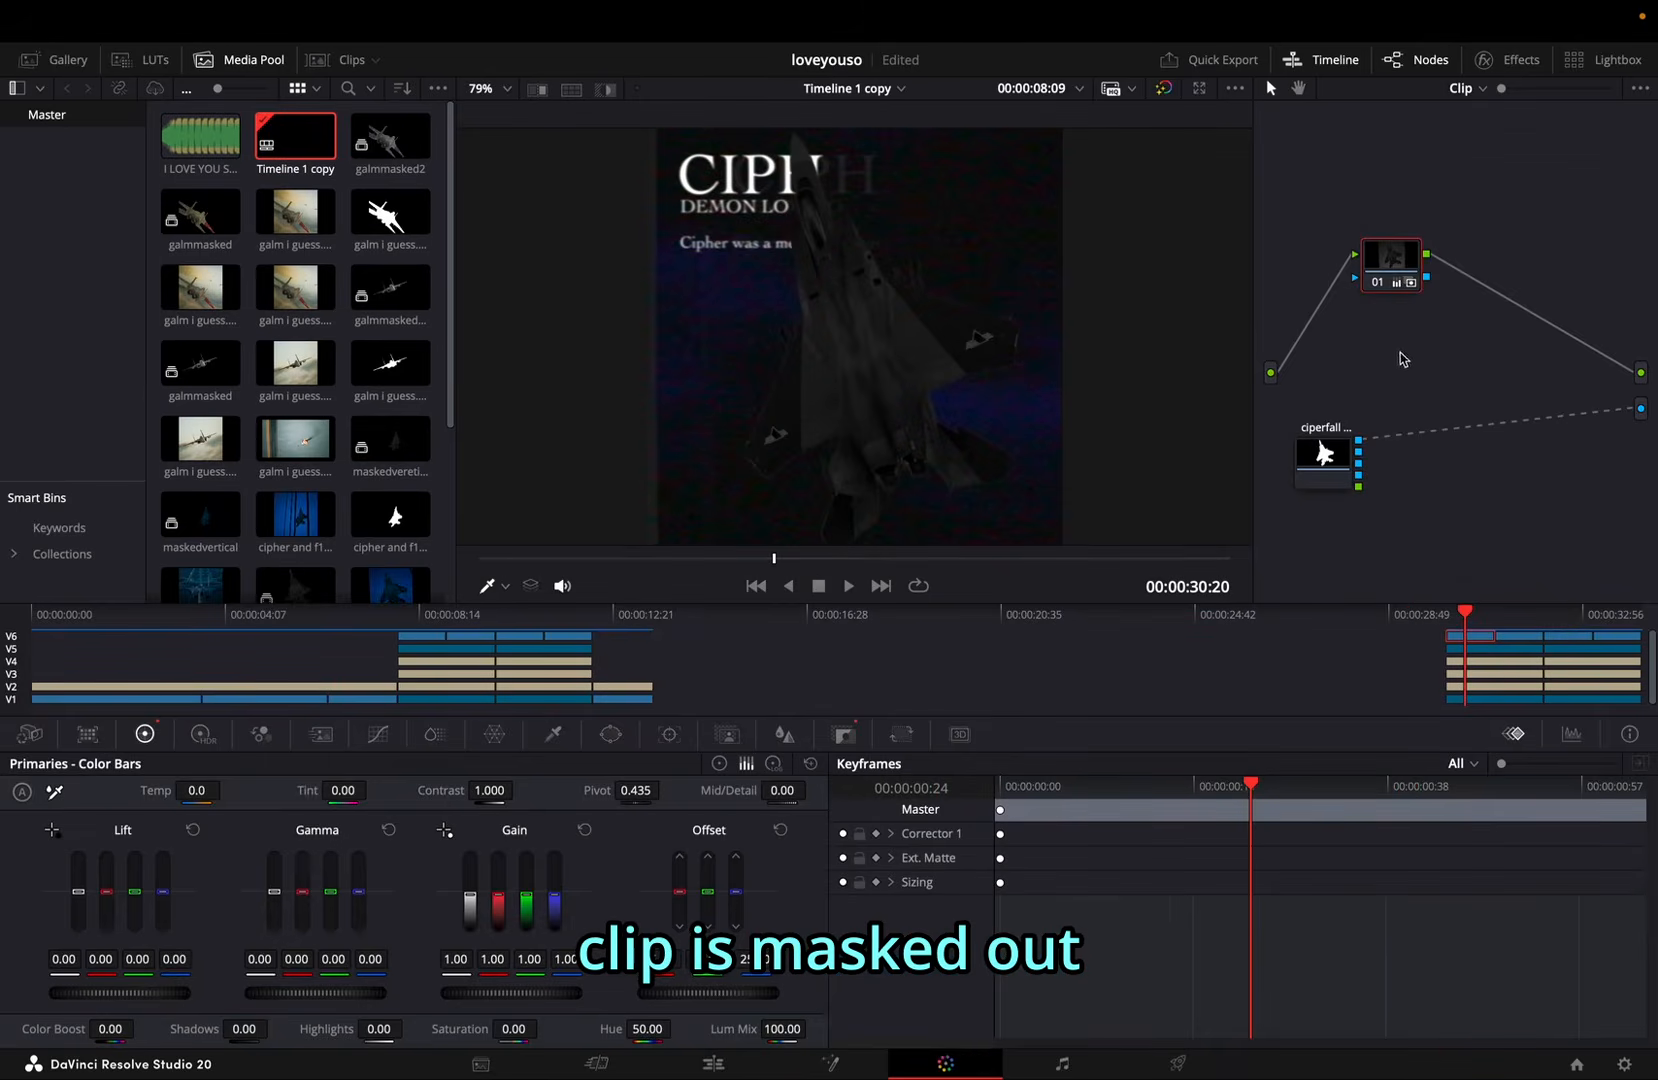
click(731, 1064)
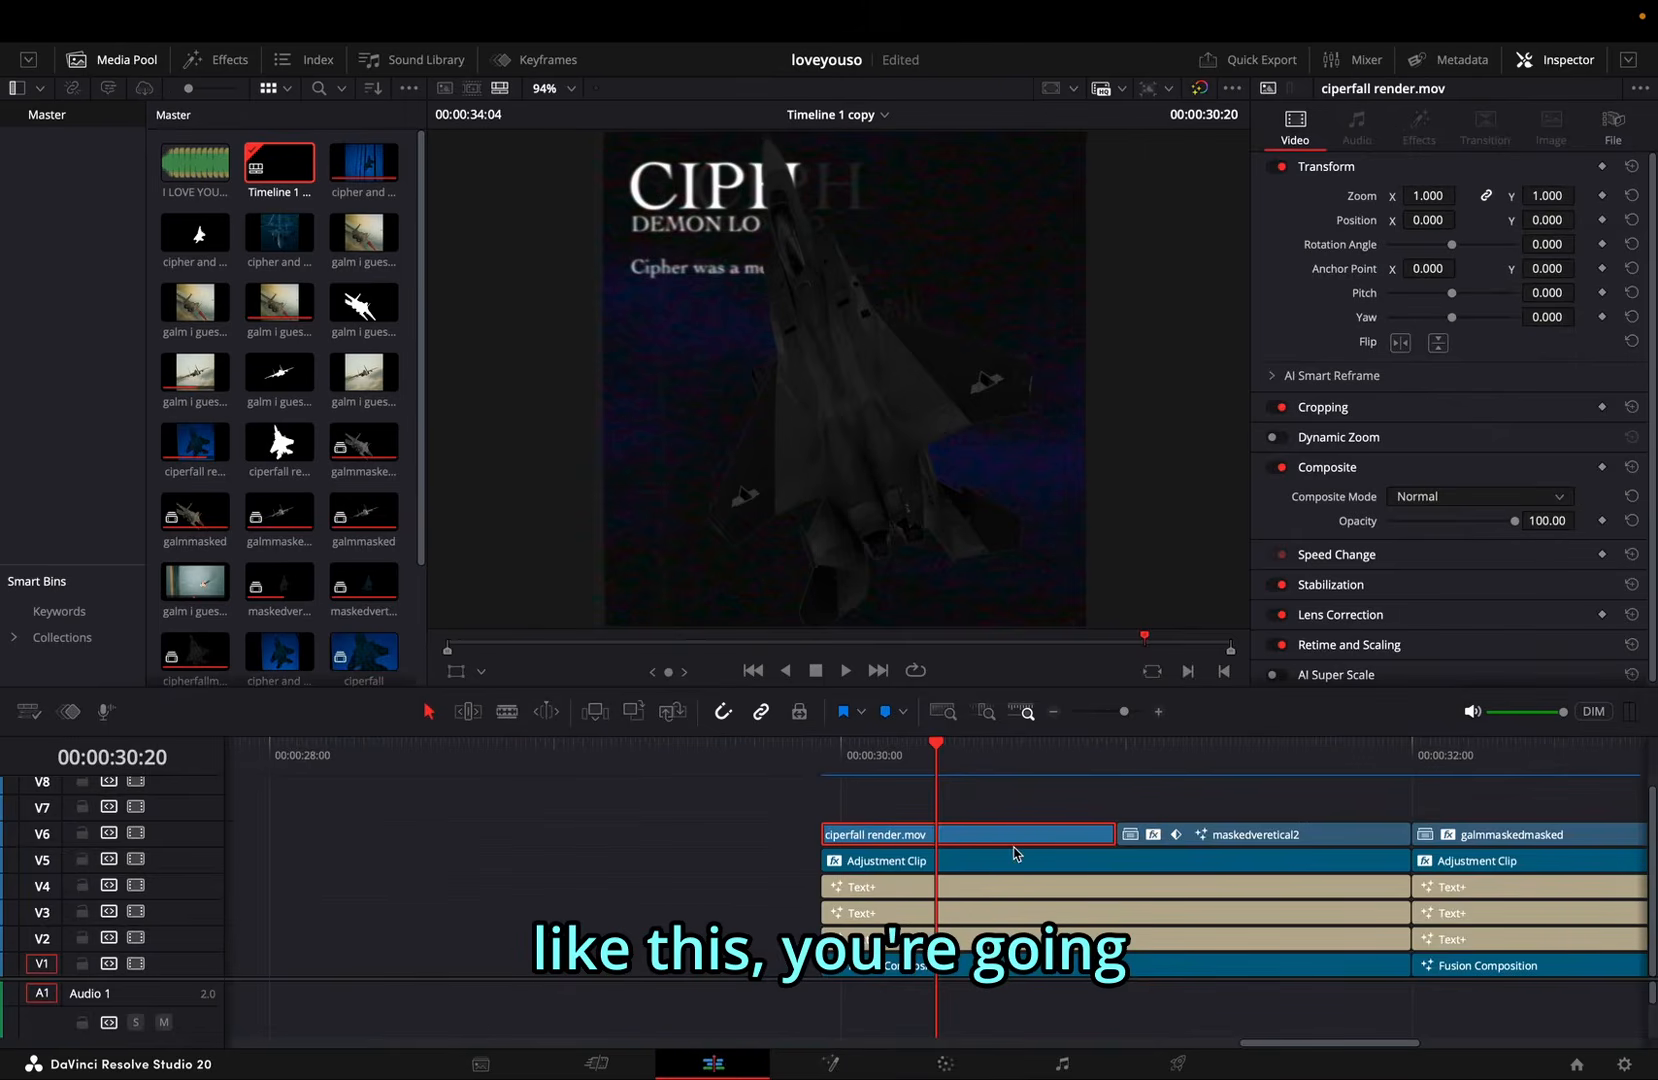
key(alt+c)
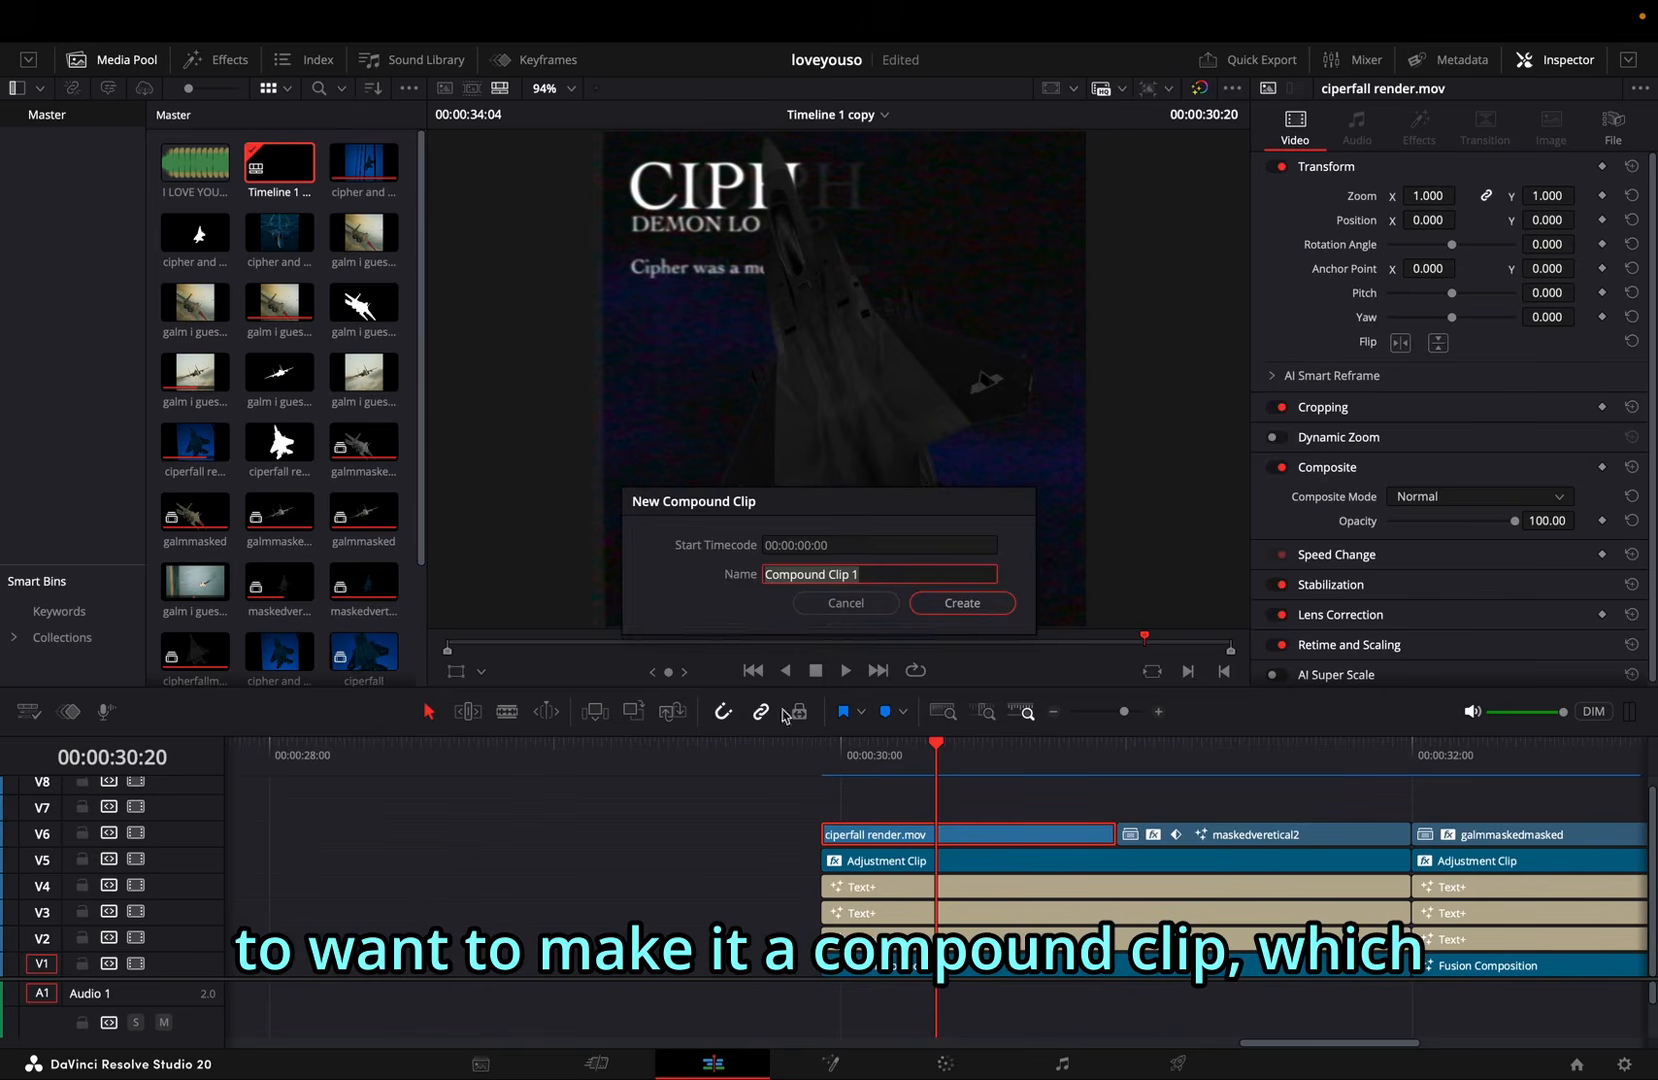
key(Escape)
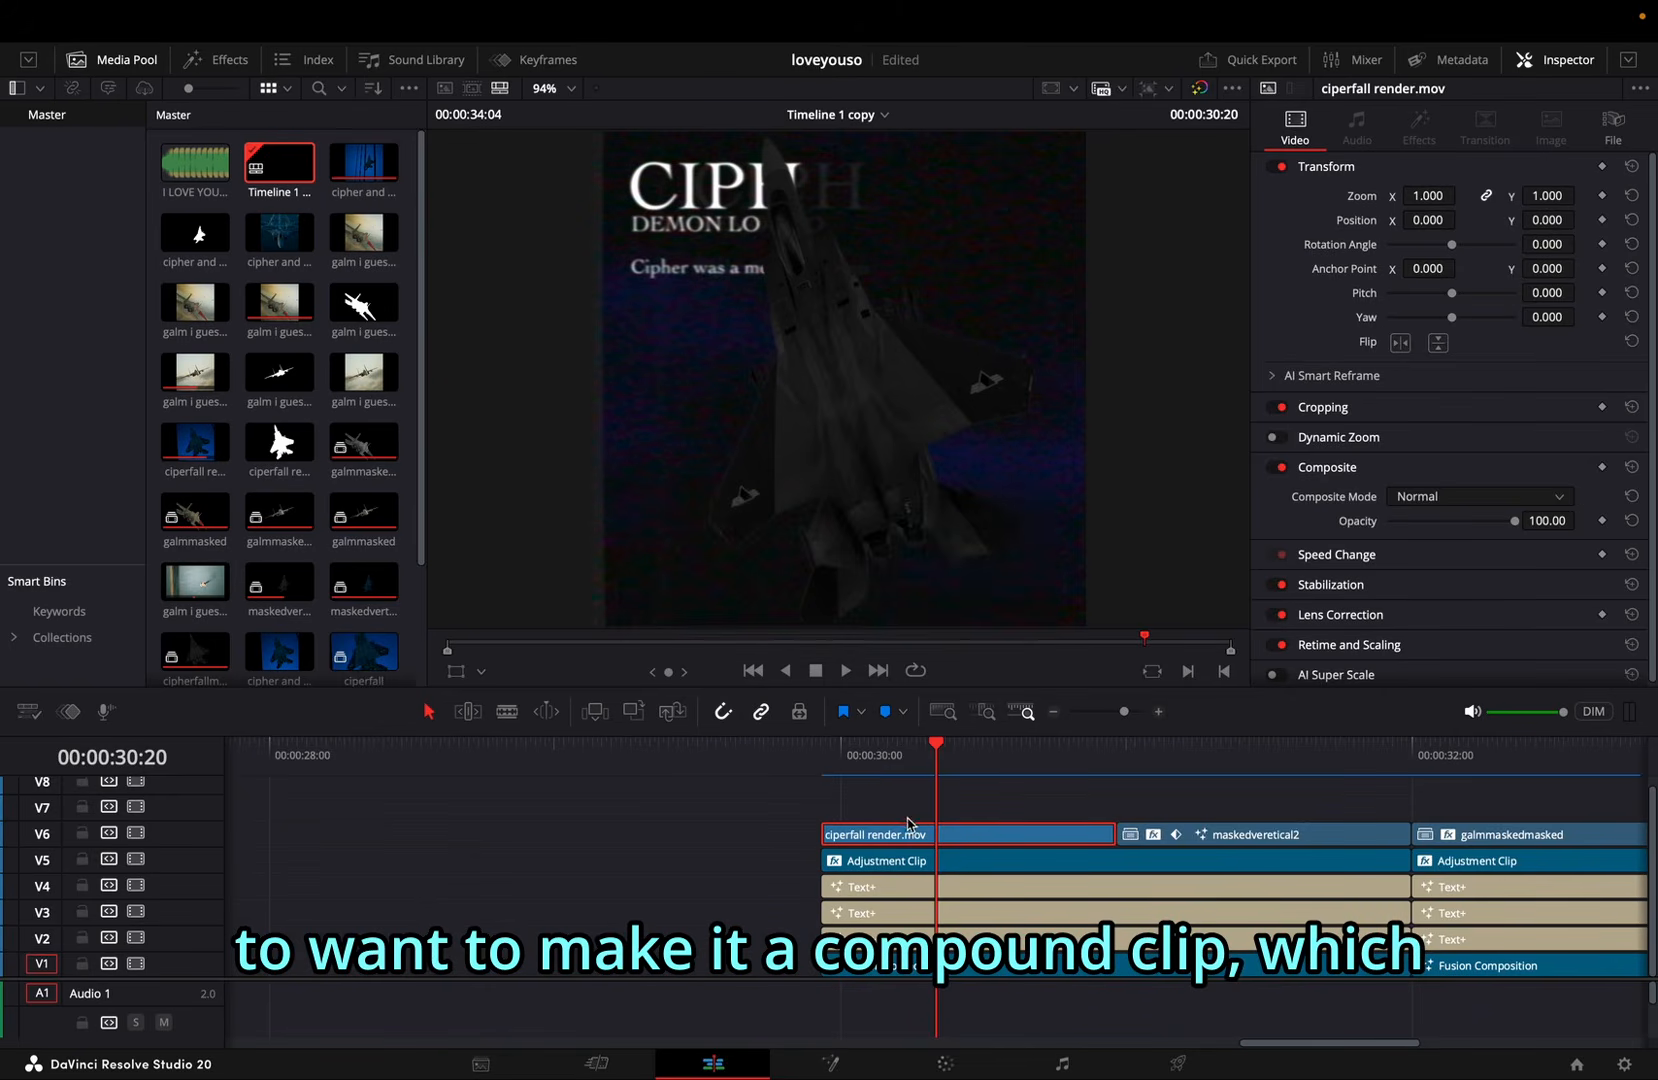
right_click(903, 836)
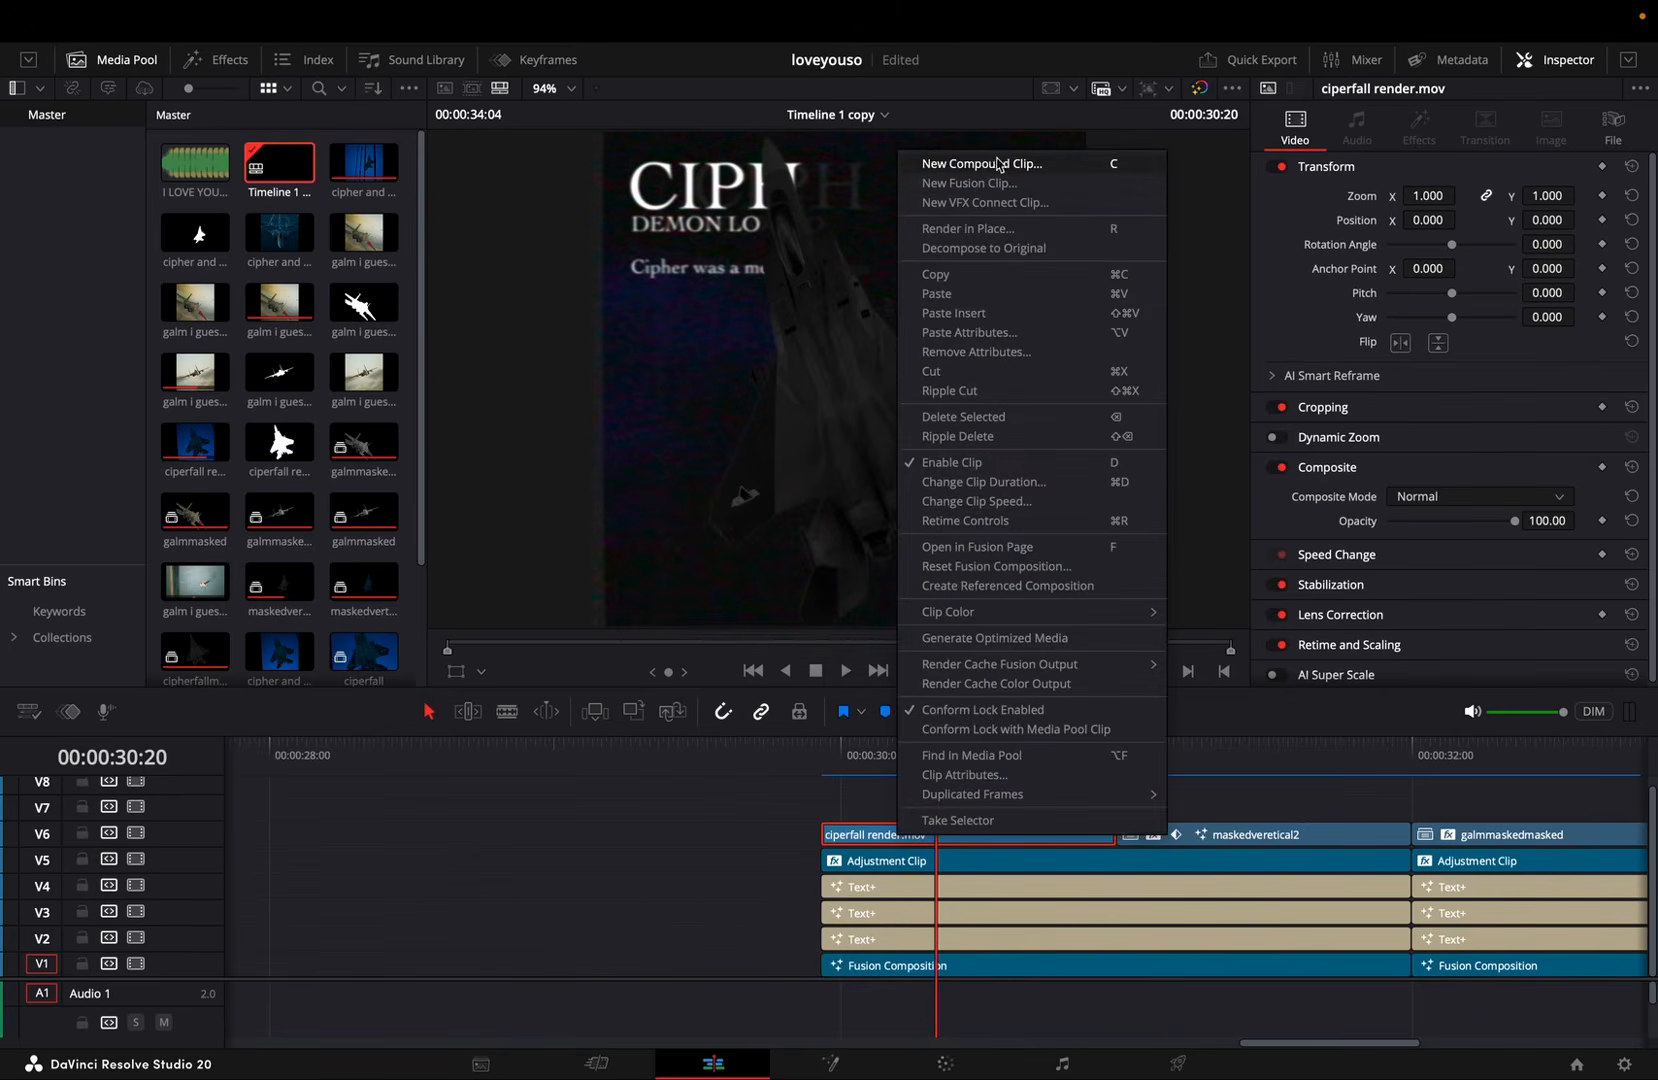
key(Escape)
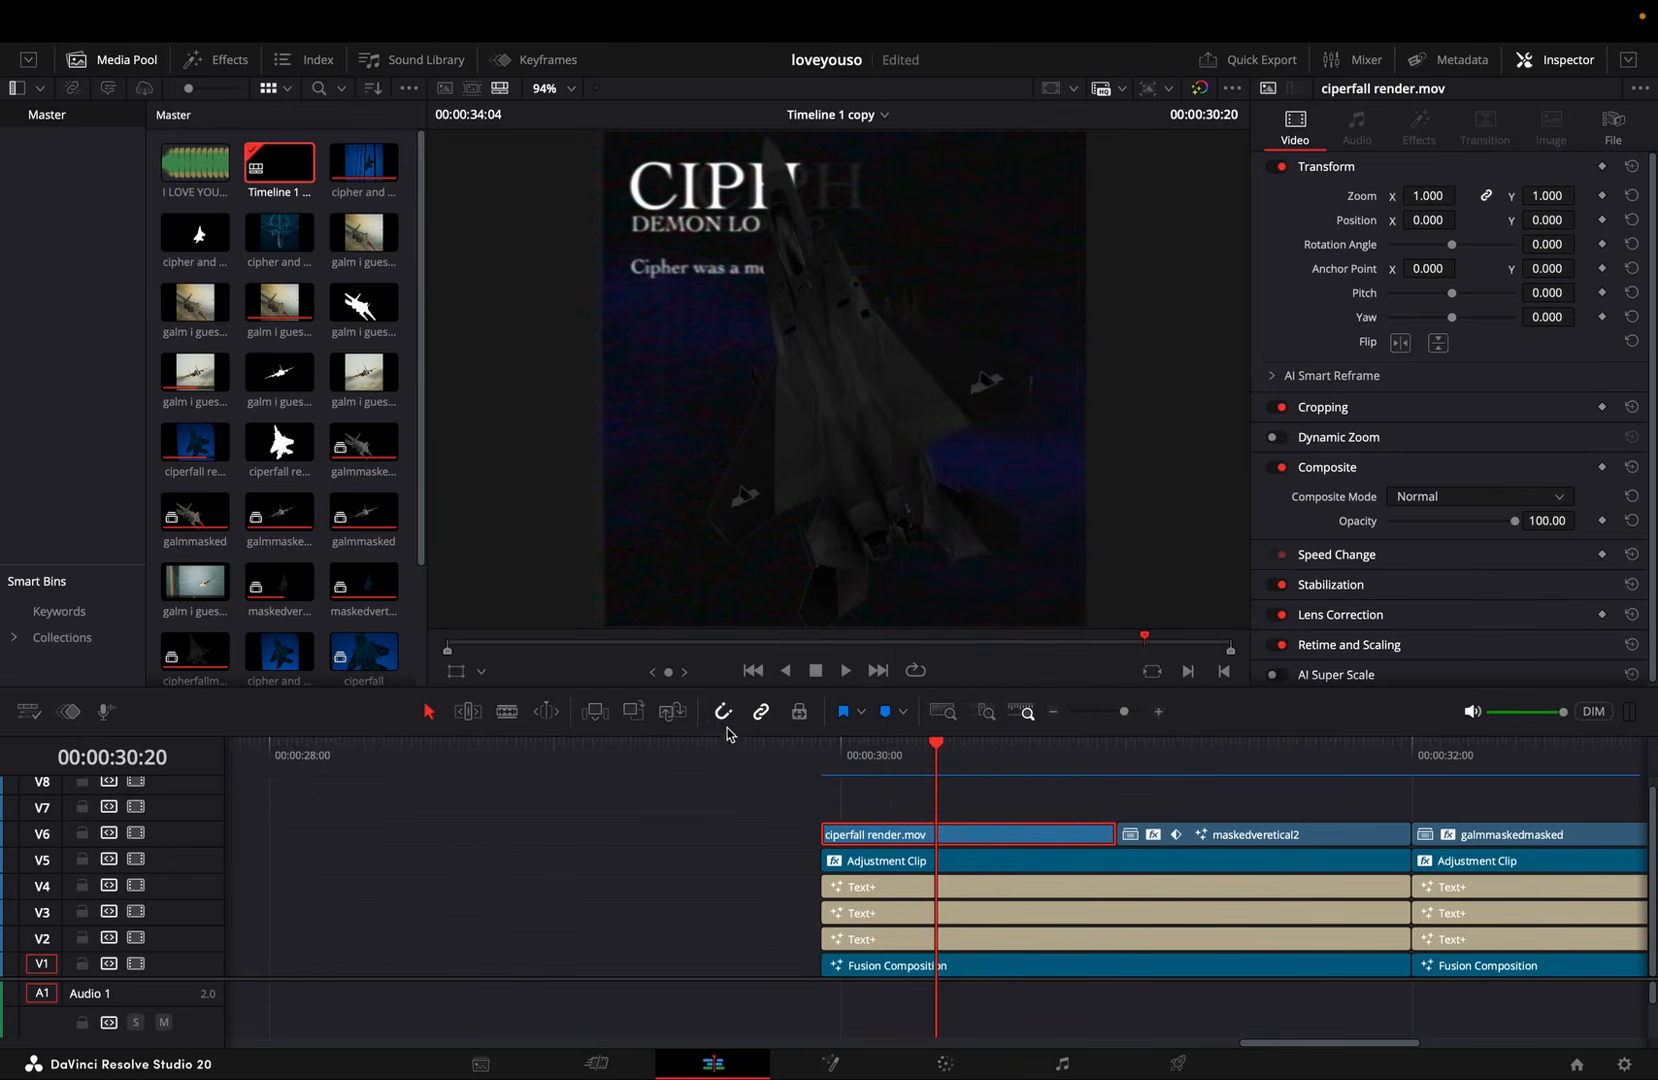
key(super+alt+k)
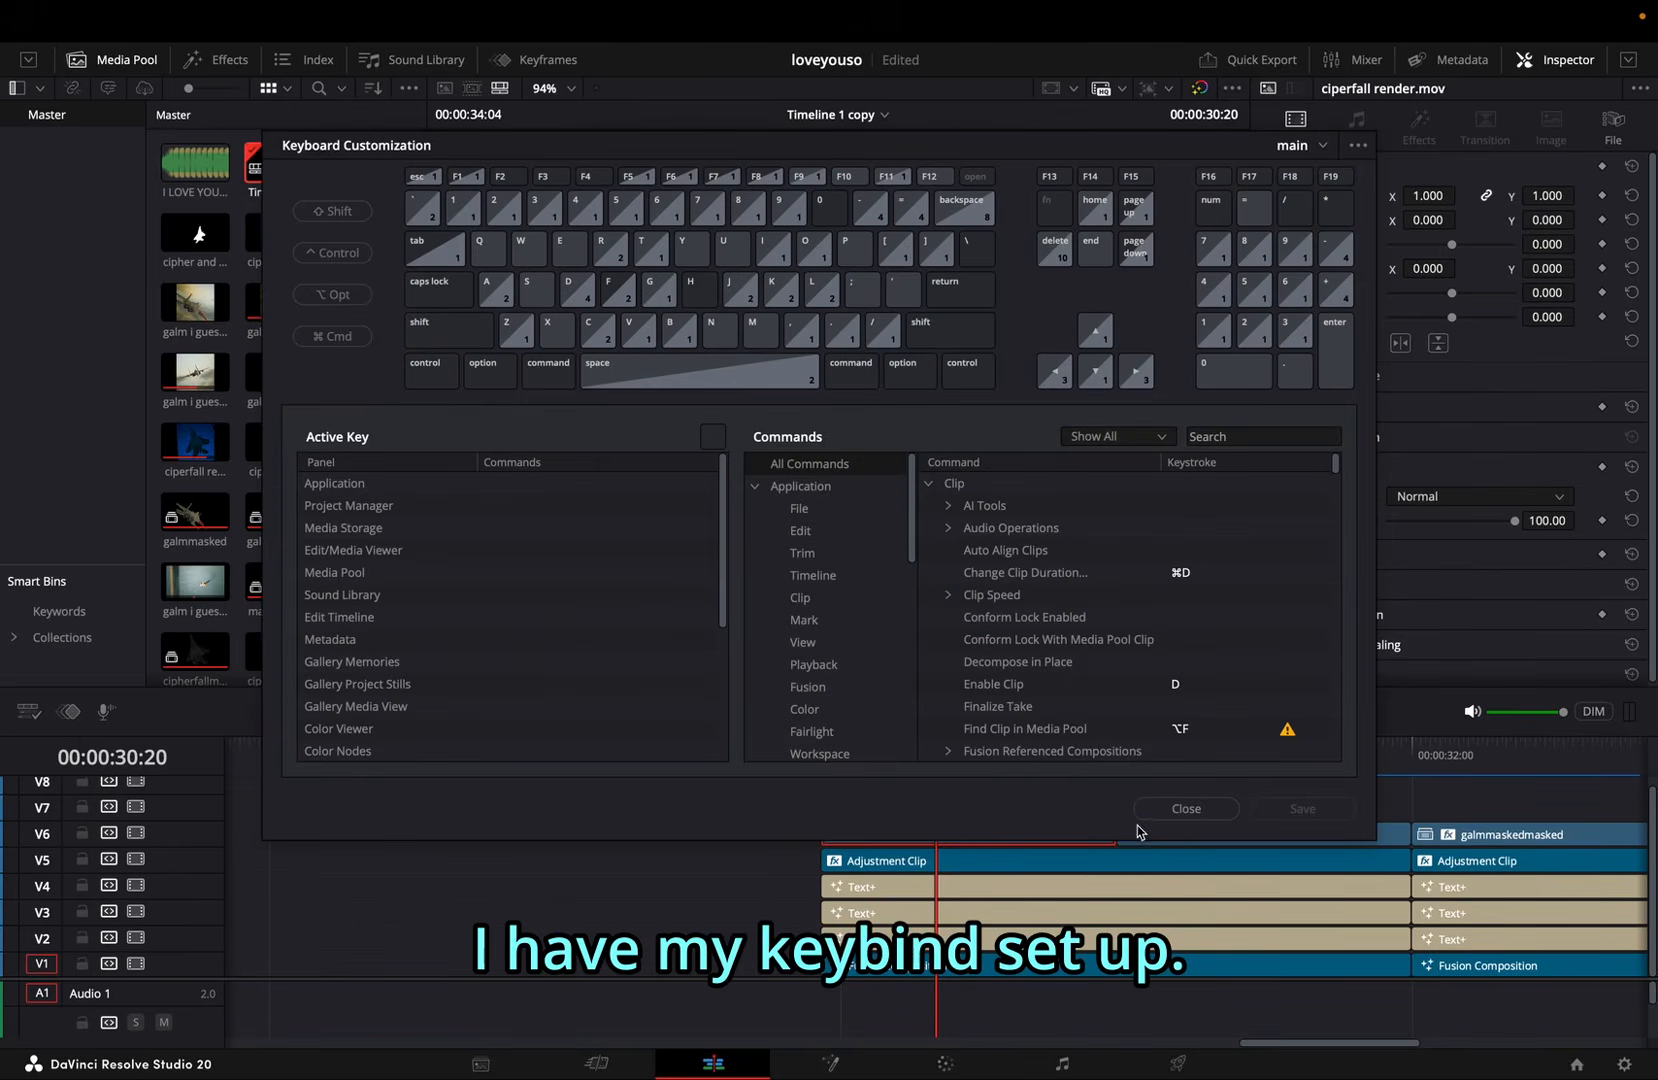
click(1144, 810)
Step: Convert the ciperfall render.mov clip on V6 into a compound clip, keeping the default name and start timecode
key(alt+c)
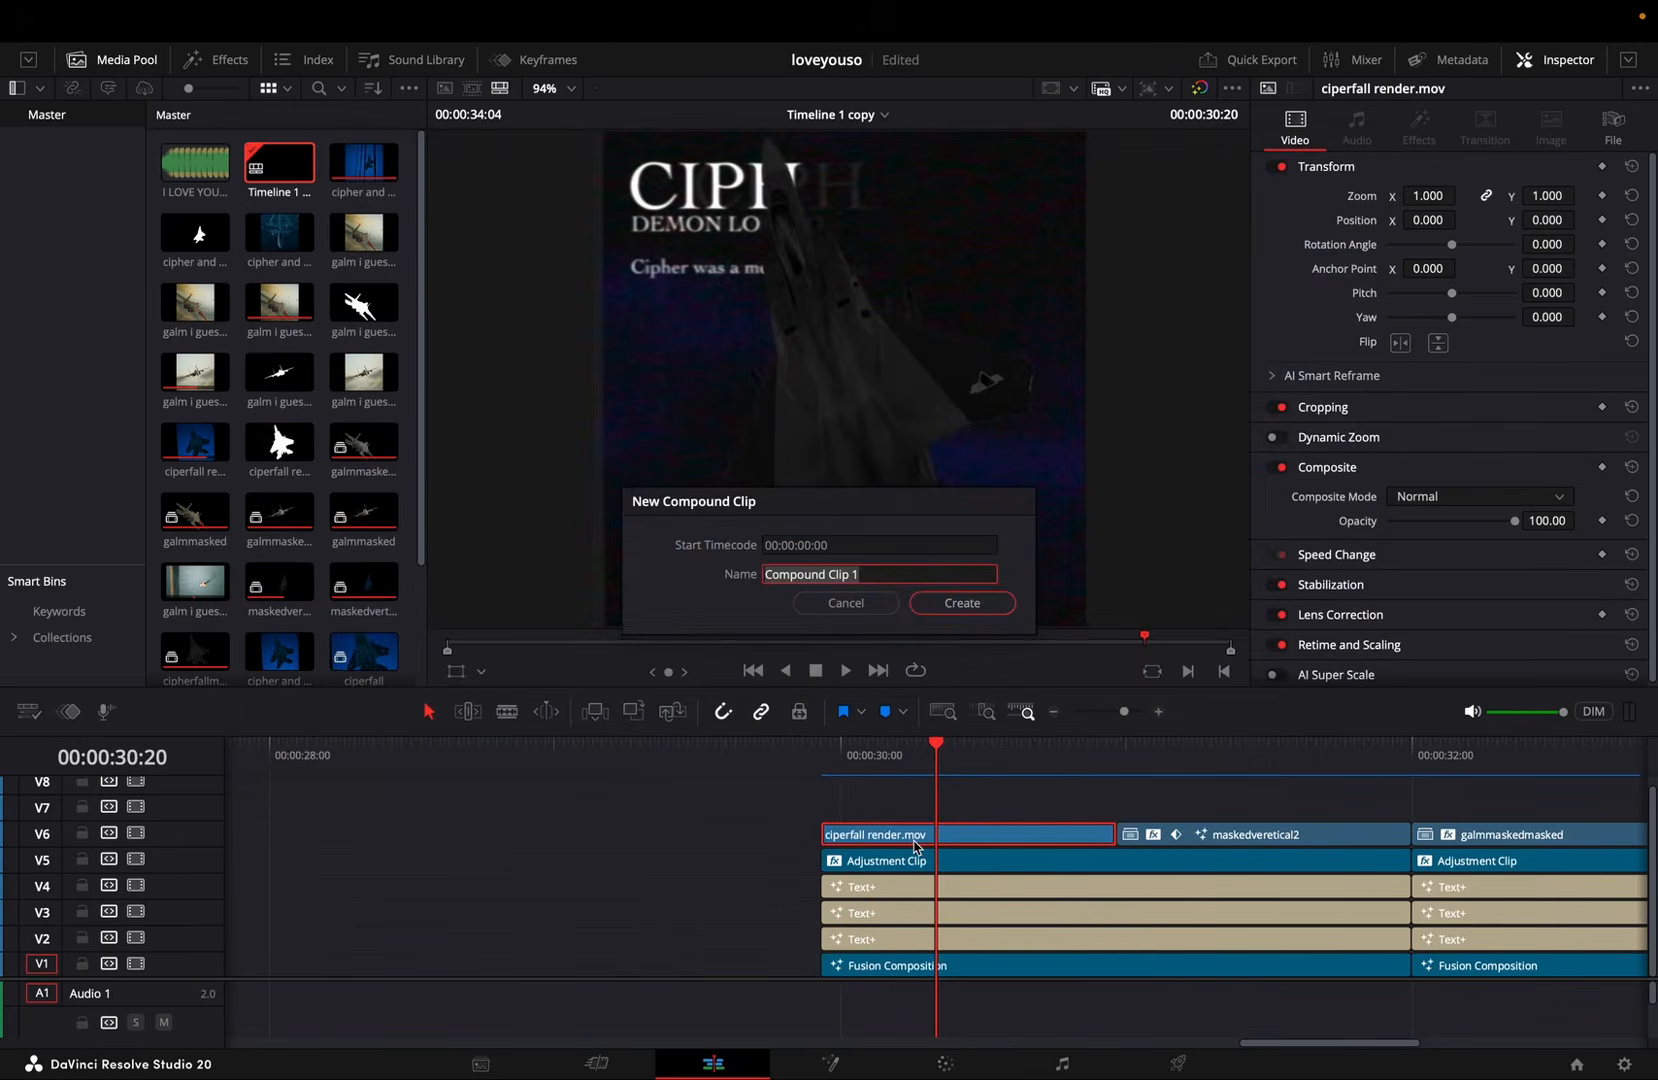
key(Return)
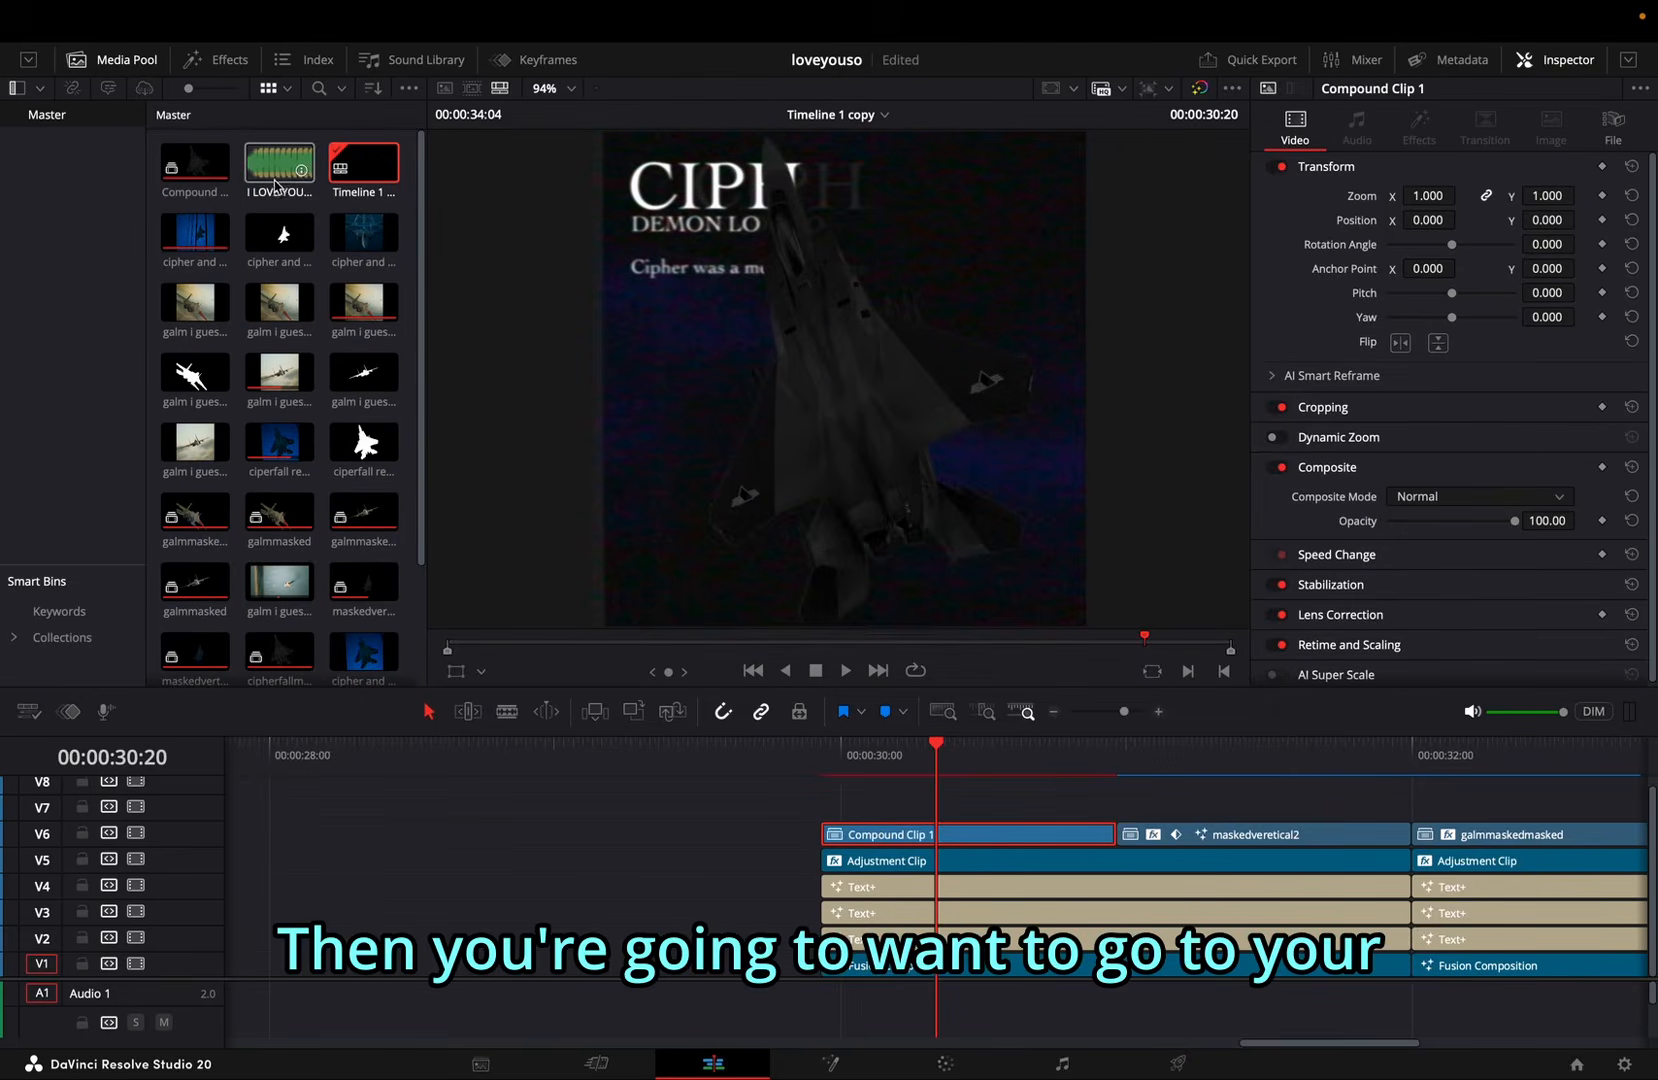
Step: Search the effects library for "edge" and apply Edge Detect to the compound clip on V6
click(229, 62)
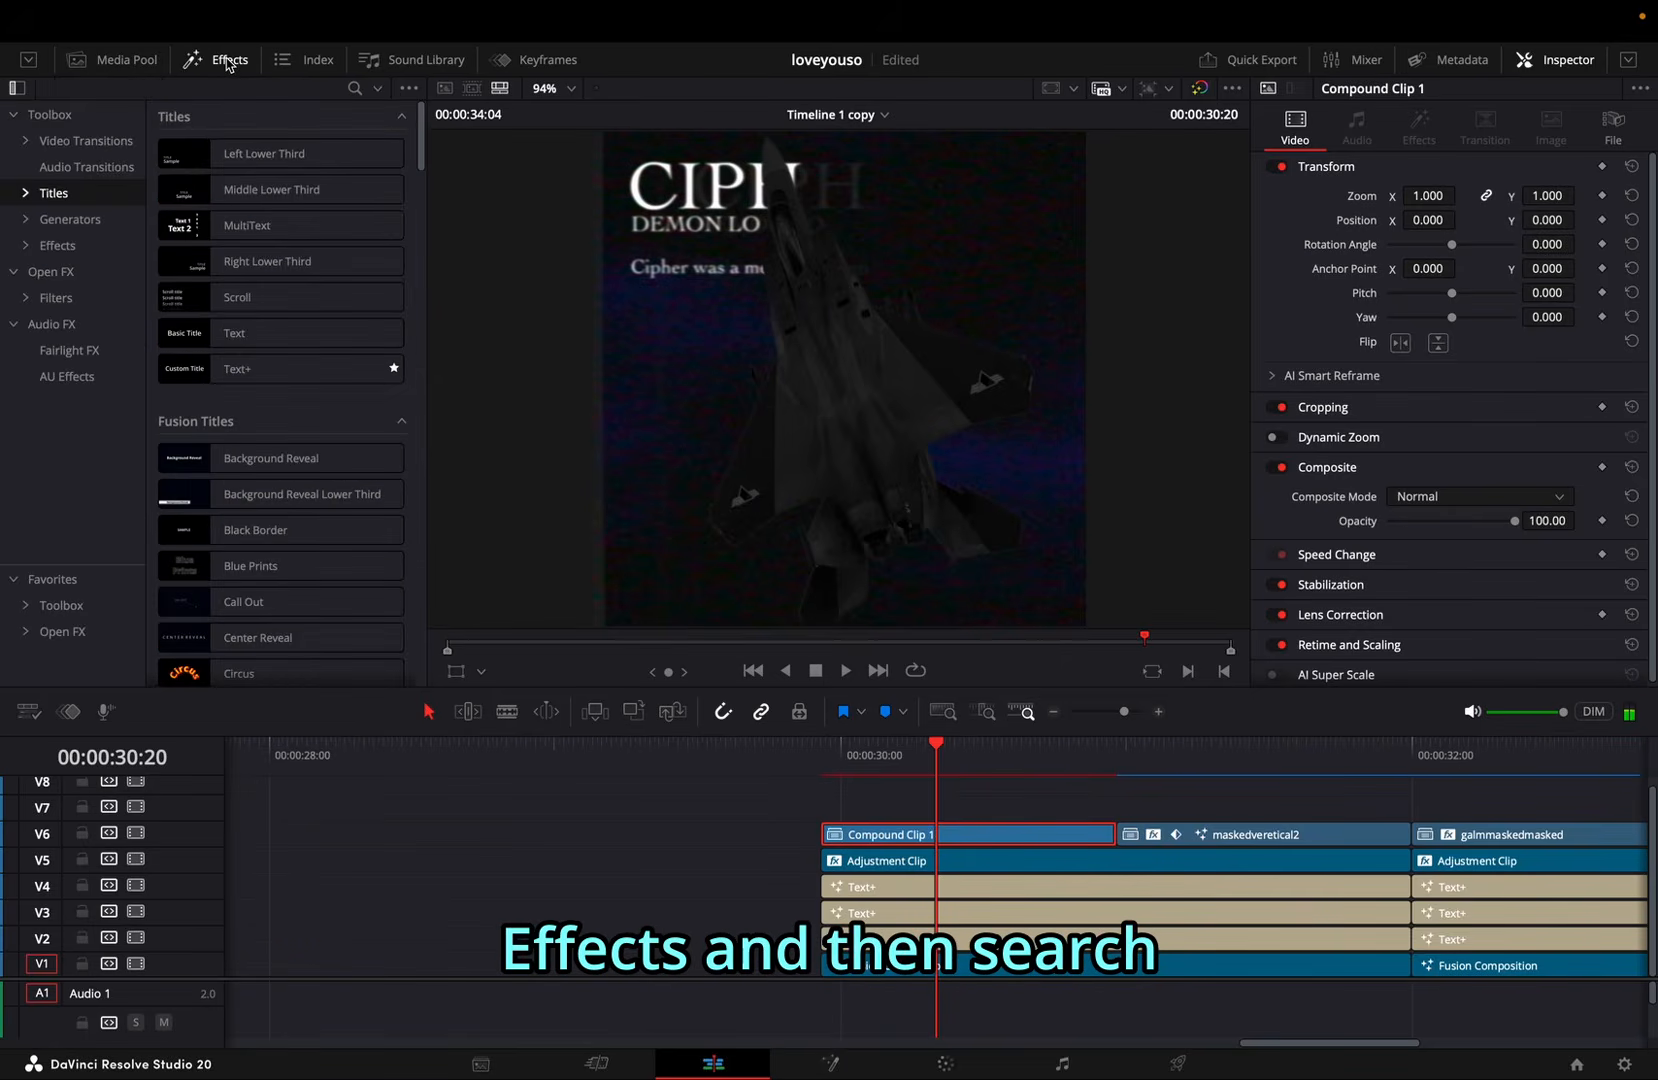
click(355, 88)
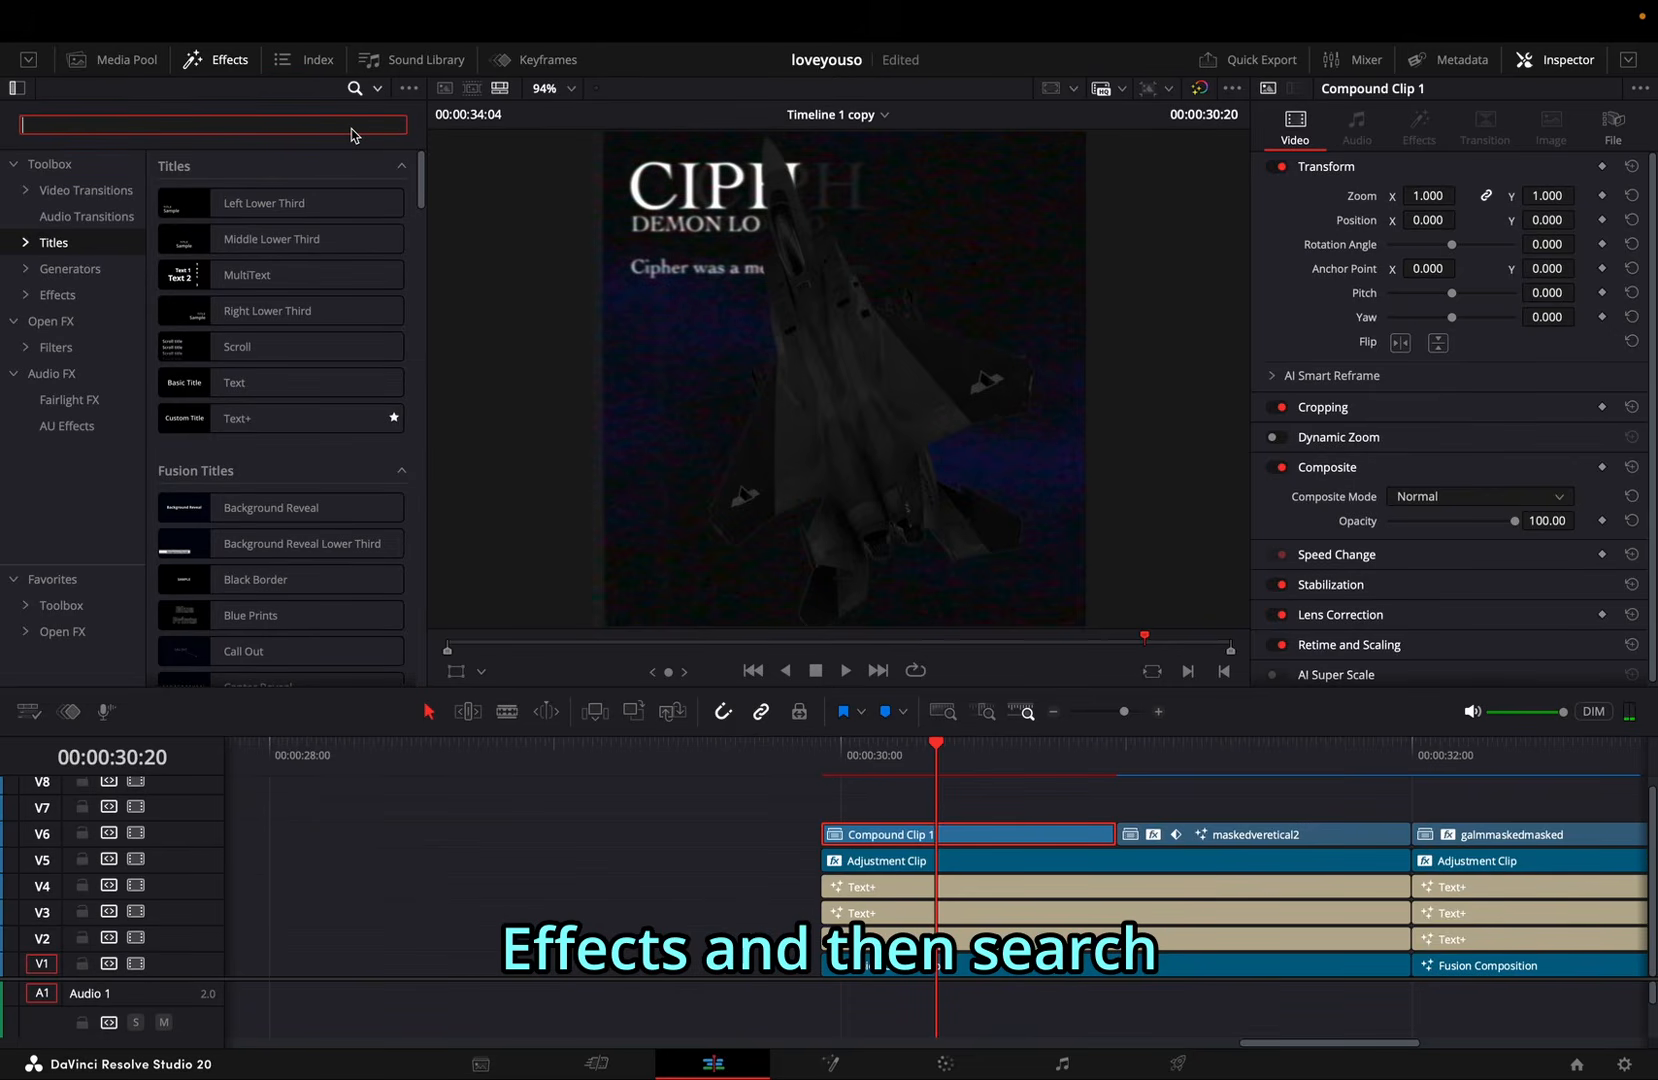
text(ed)
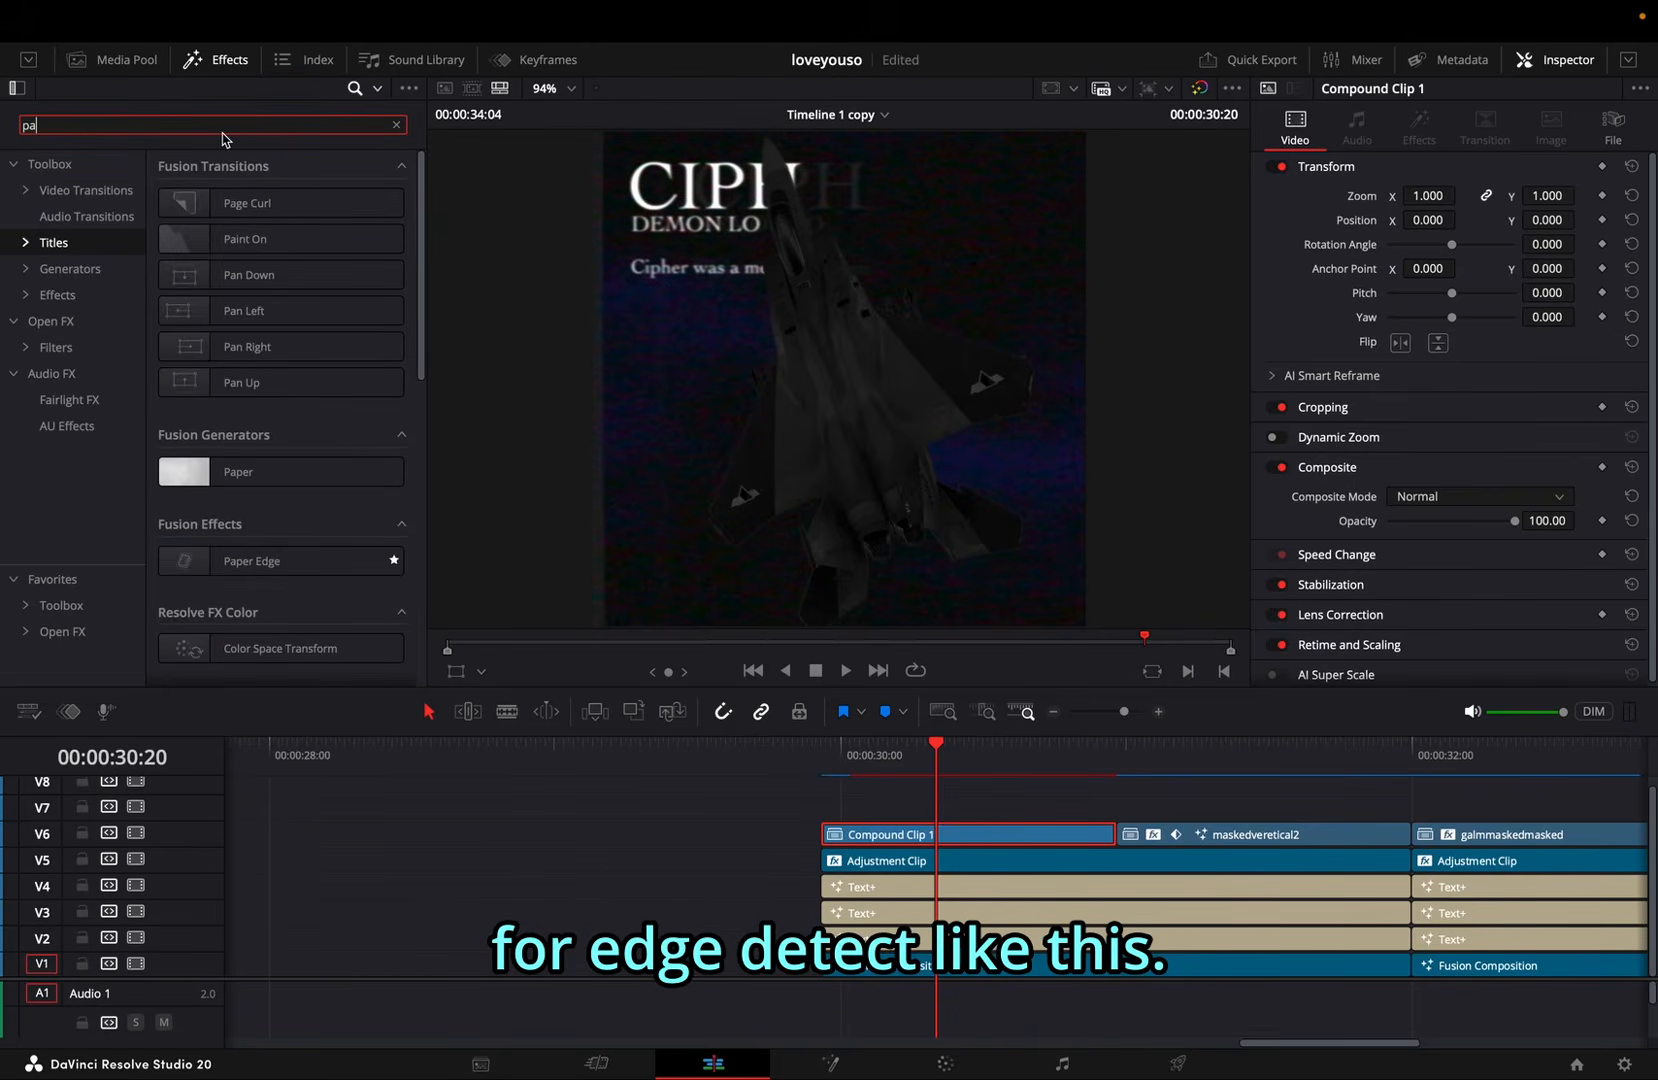
text(ge)
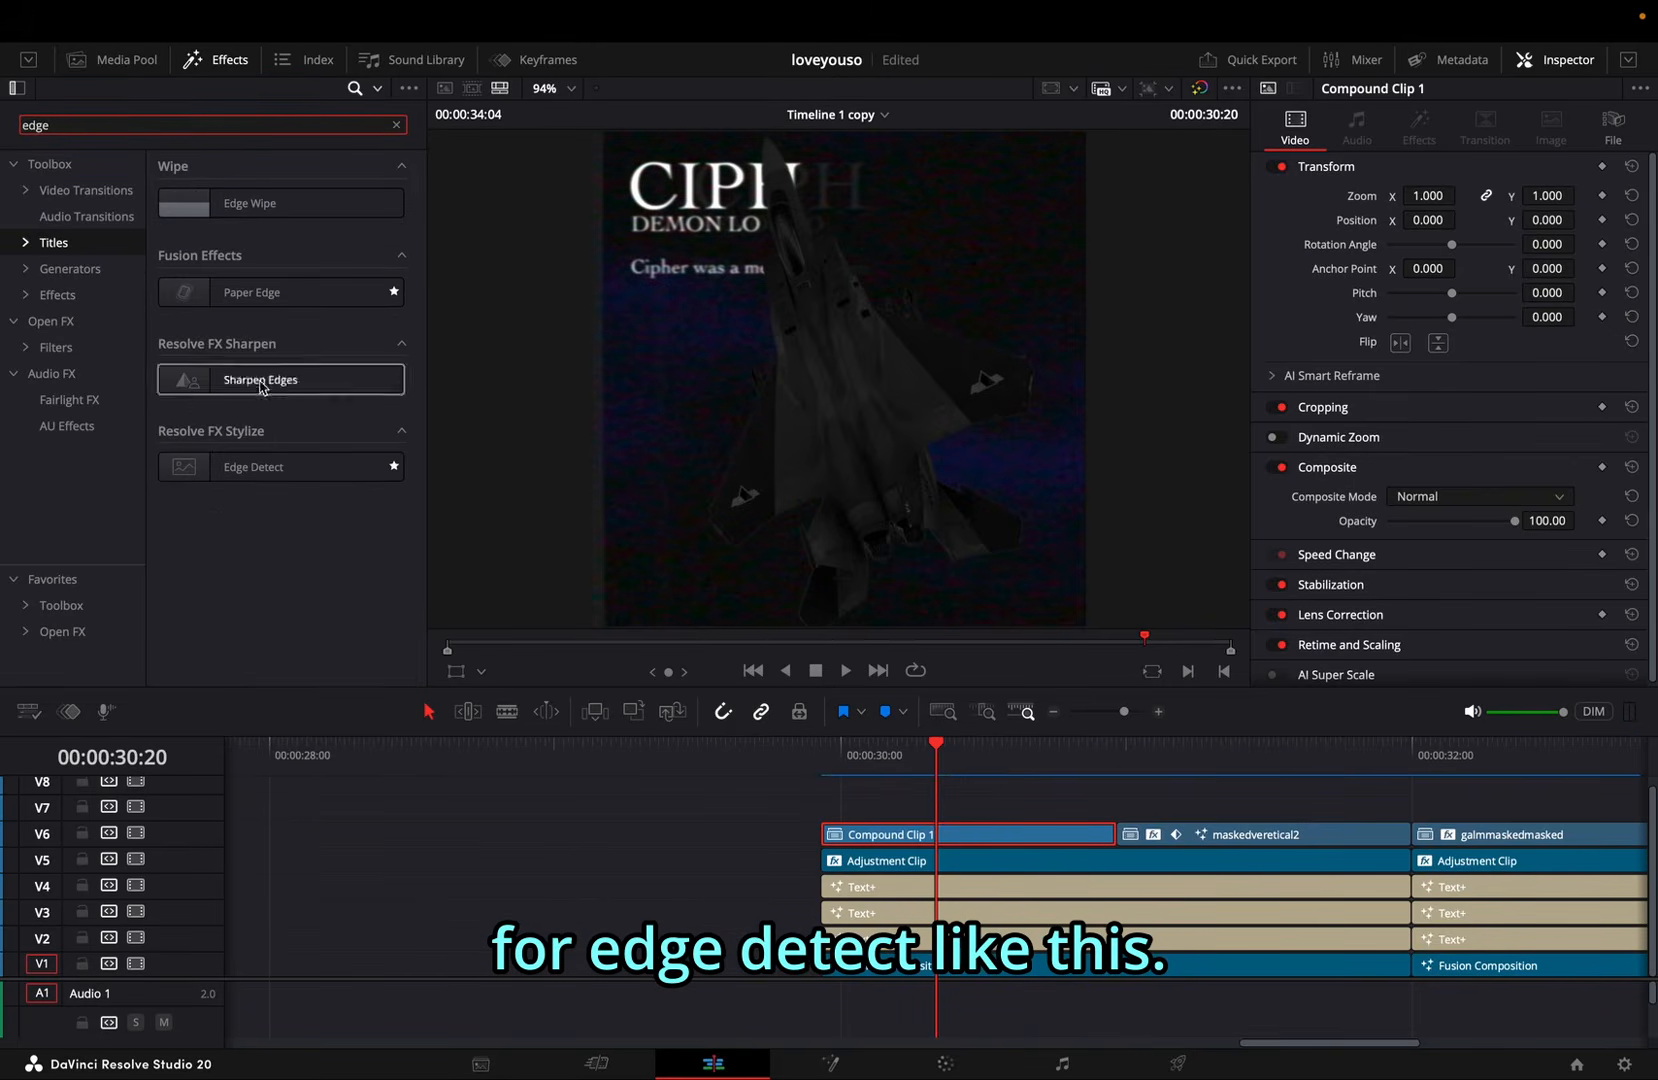
drag(273, 480, 963, 835)
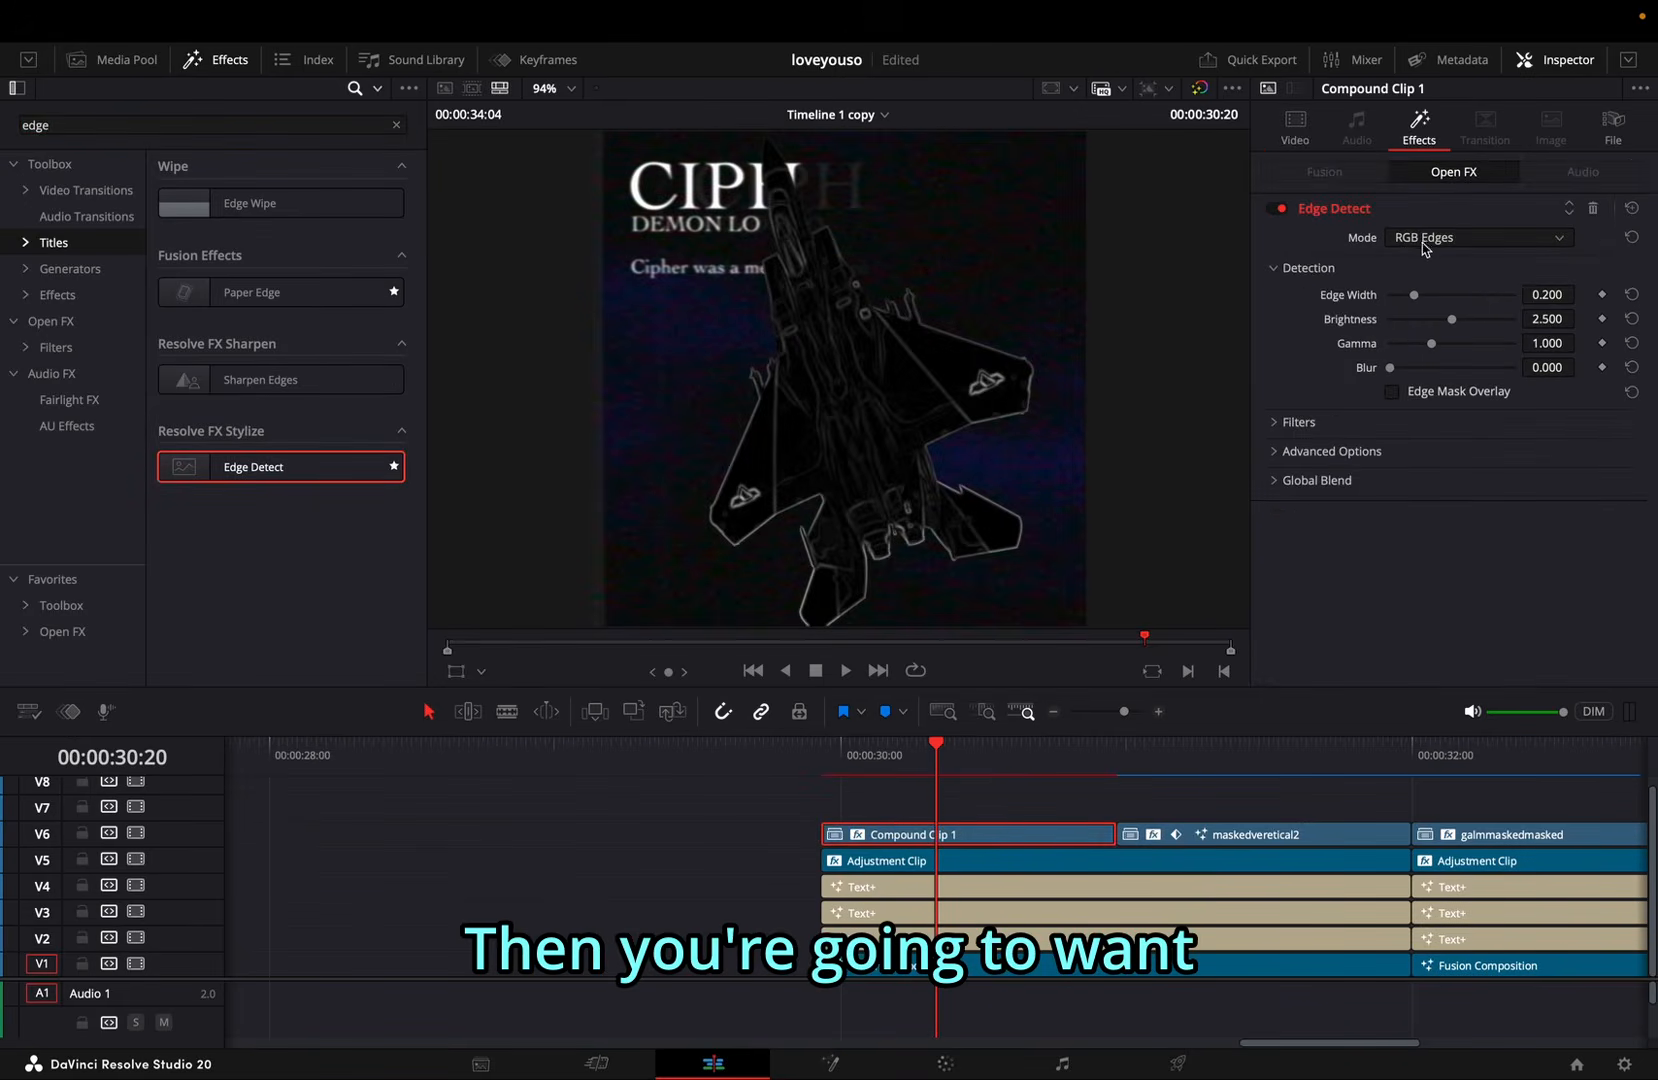
Step: Turn on Edge Mask Overlay for Compound Clip 1's Edge Detect and set its mode to Grayscale Edges
click(1392, 392)
click(1405, 240)
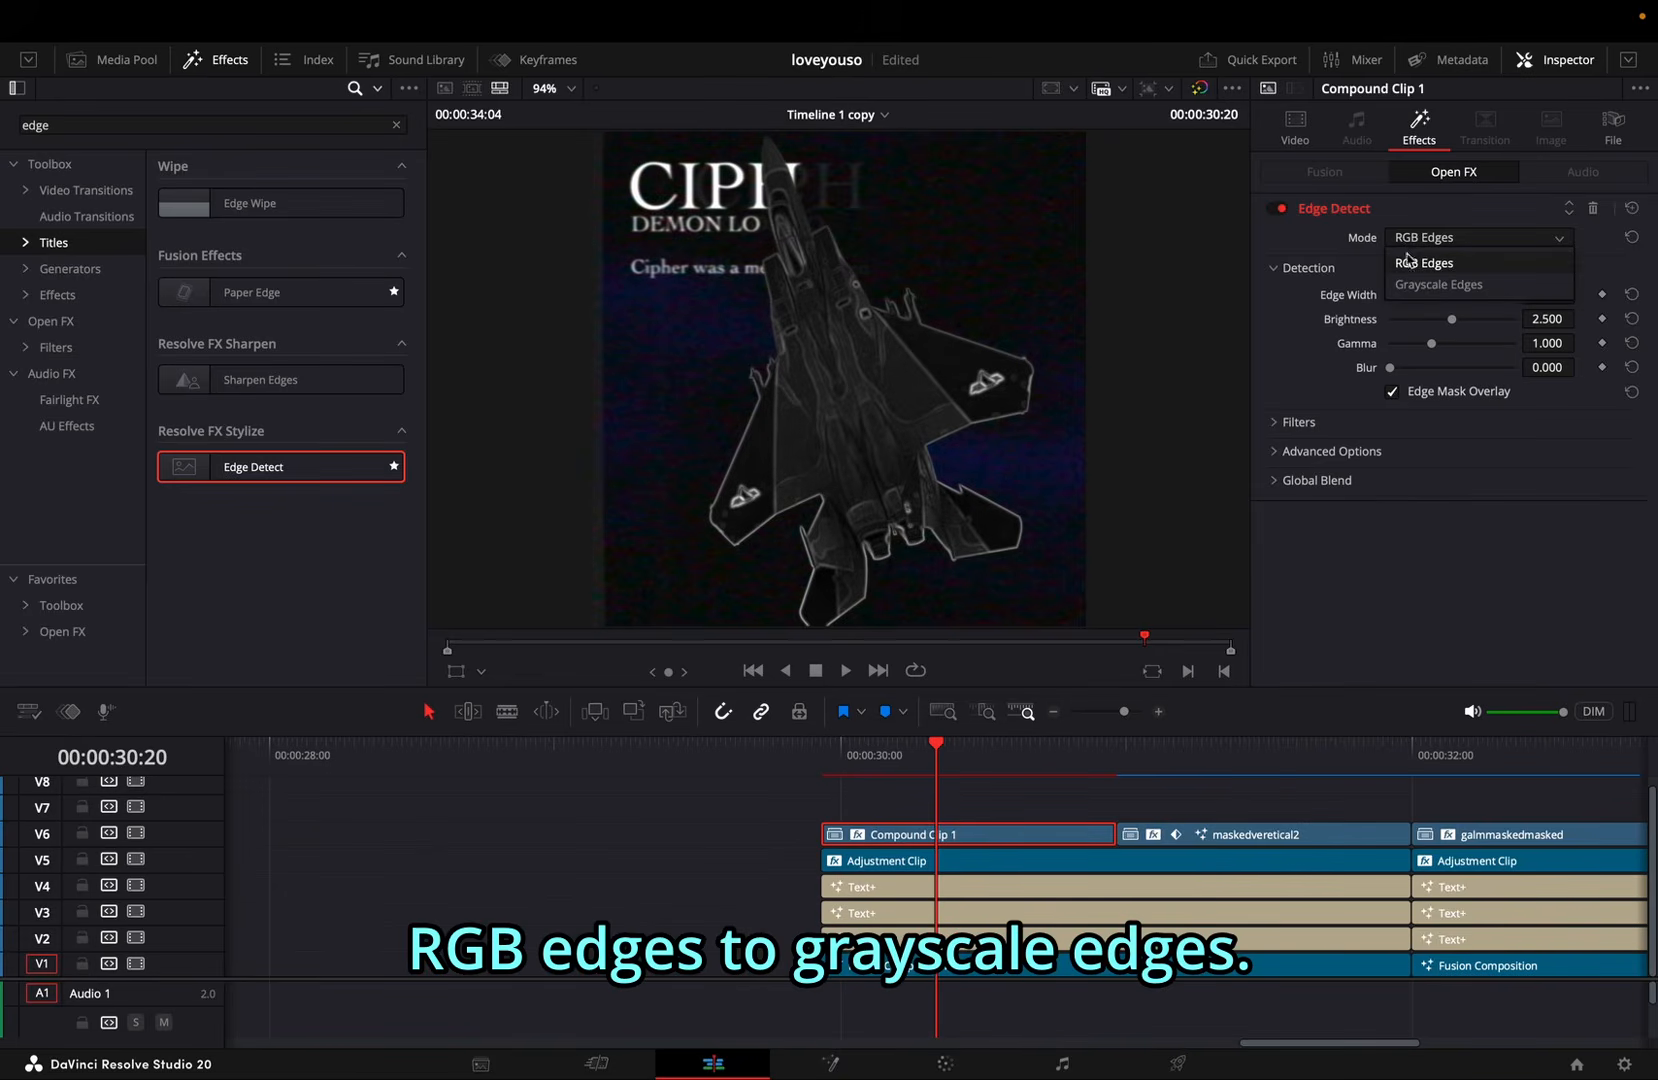
click(1414, 290)
Step: Set the Edge Detect edge color to pure blue by reducing red and green to 0
click(1403, 262)
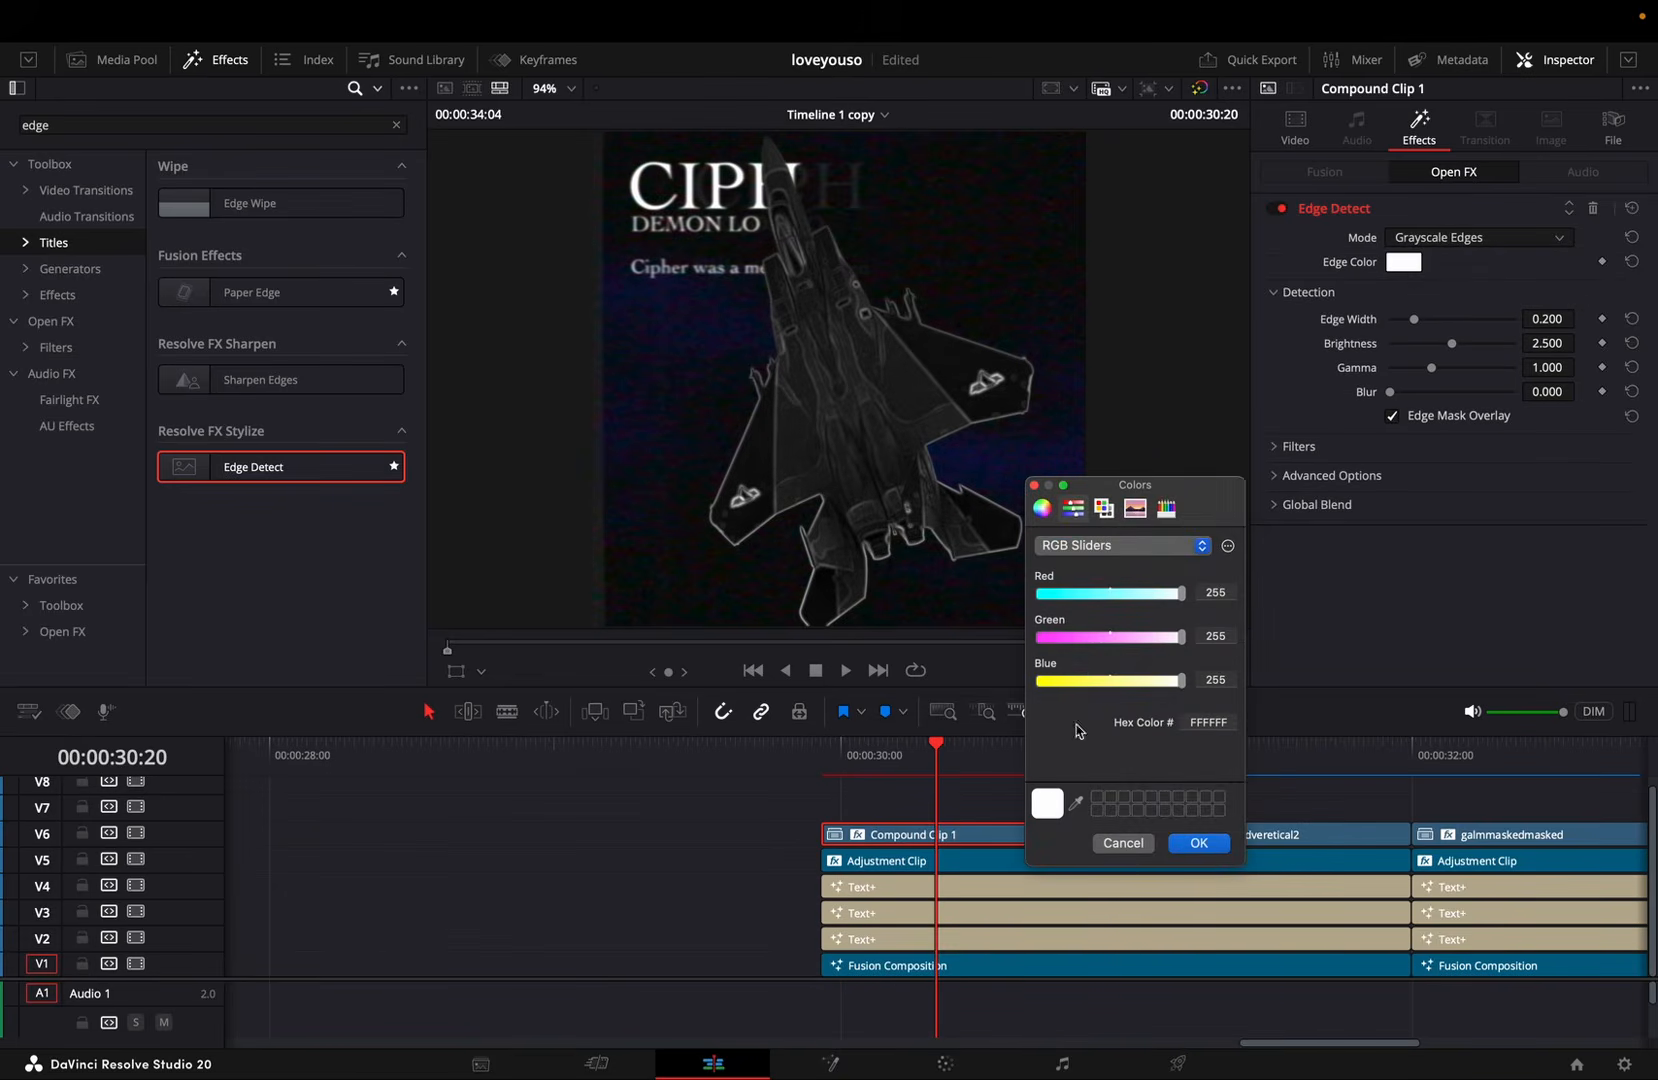
drag(1104, 593, 948, 605)
drag(1180, 637, 1045, 640)
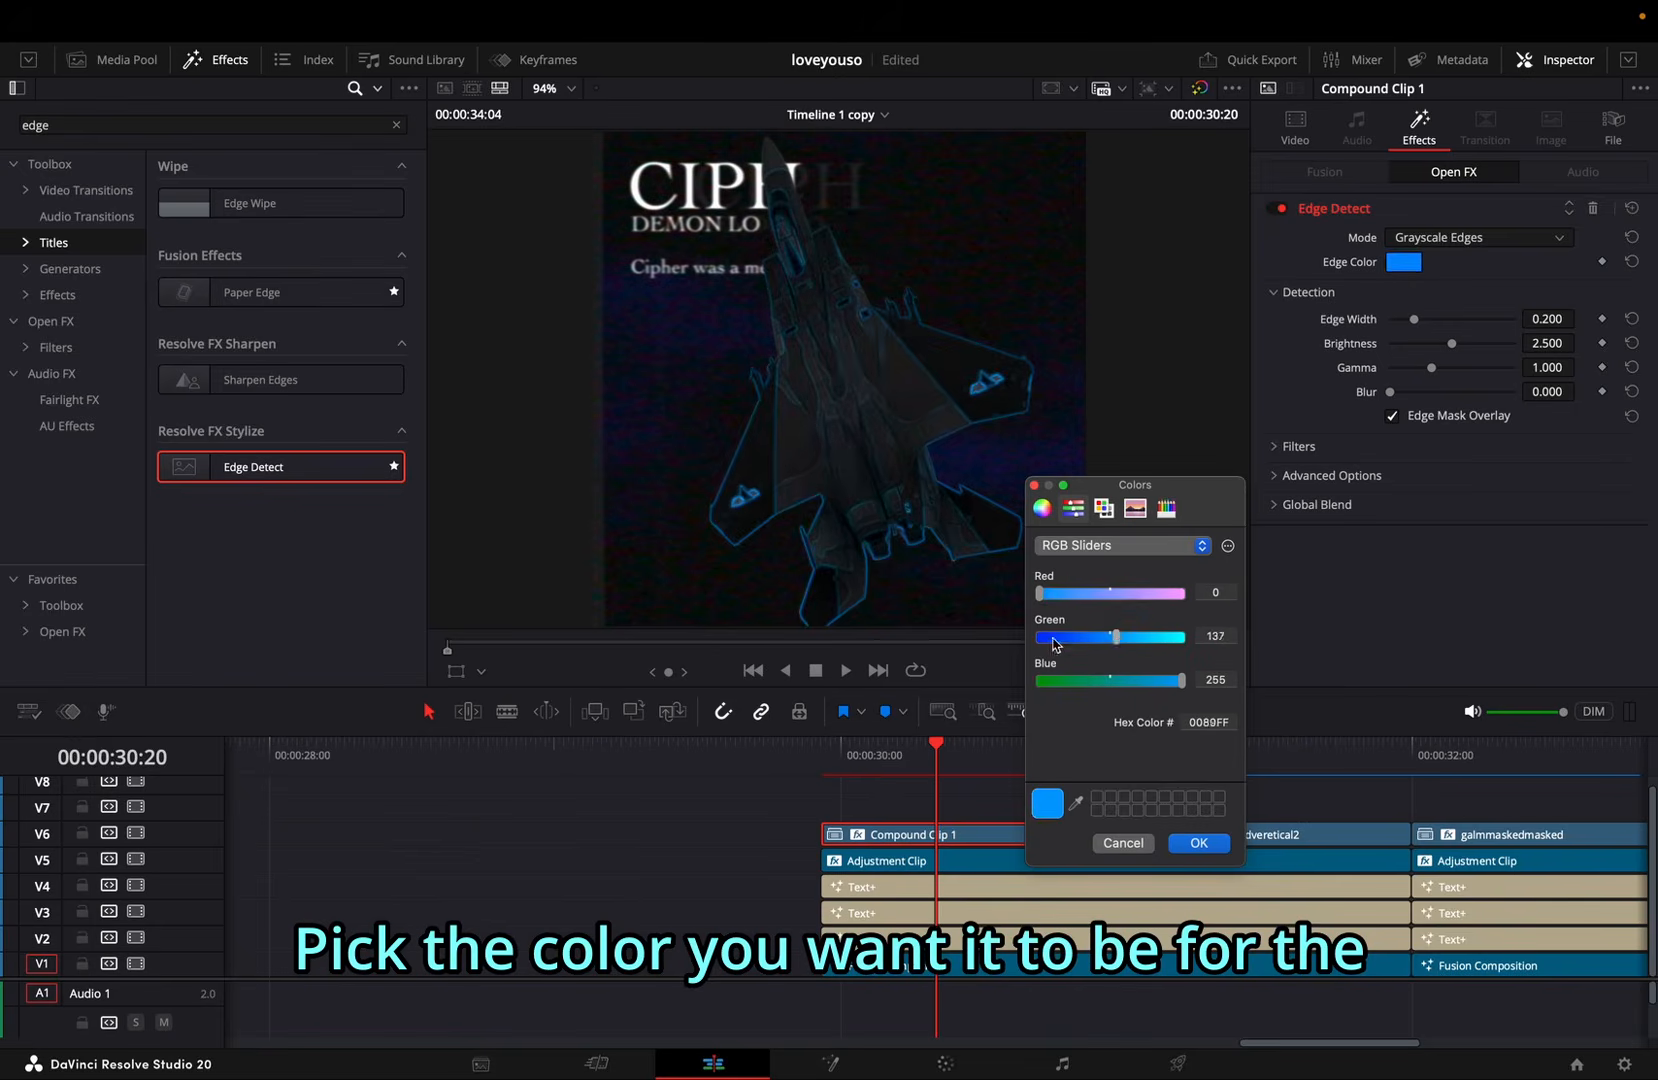
click(1199, 843)
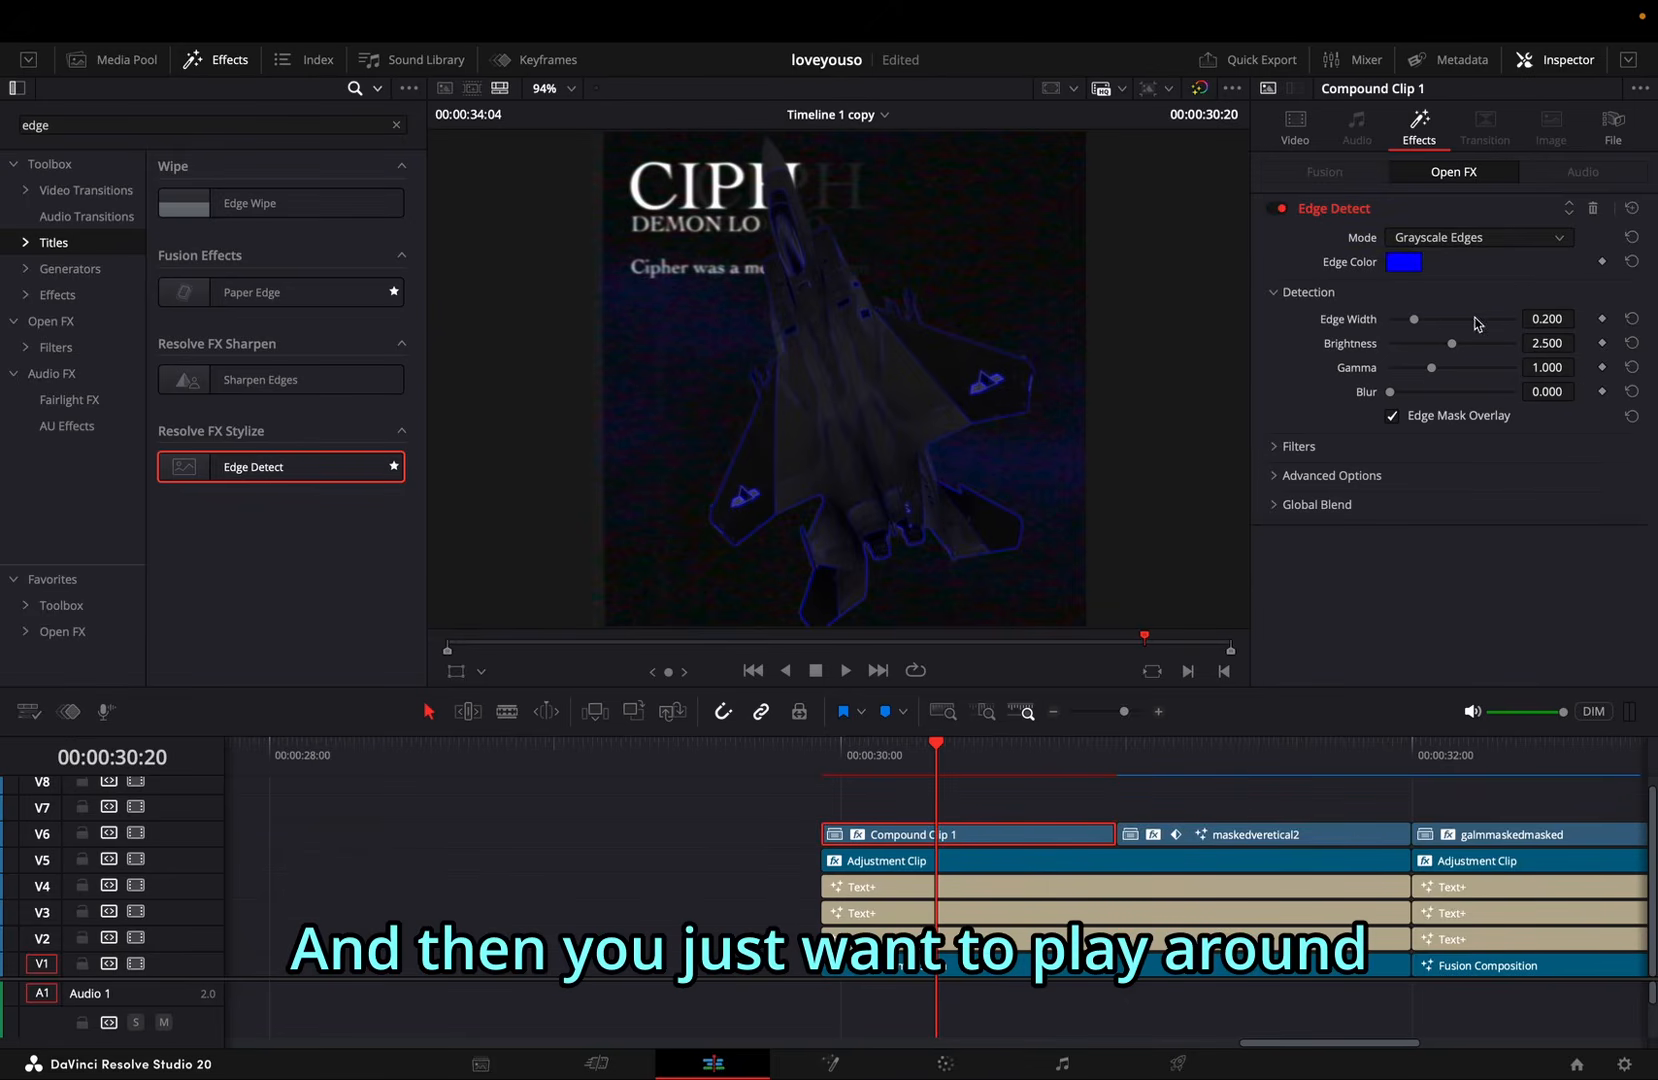
Step: Try higher Edge Detect brightness and gamma, compare with the maskedveretical2 clip's settings, and reset both values to their defaults
mouse_move(1547, 367)
mouse_down()
mouse_move(1532, 367)
mouse_move(1580, 367)
mouse_move(1544, 354)
mouse_up()
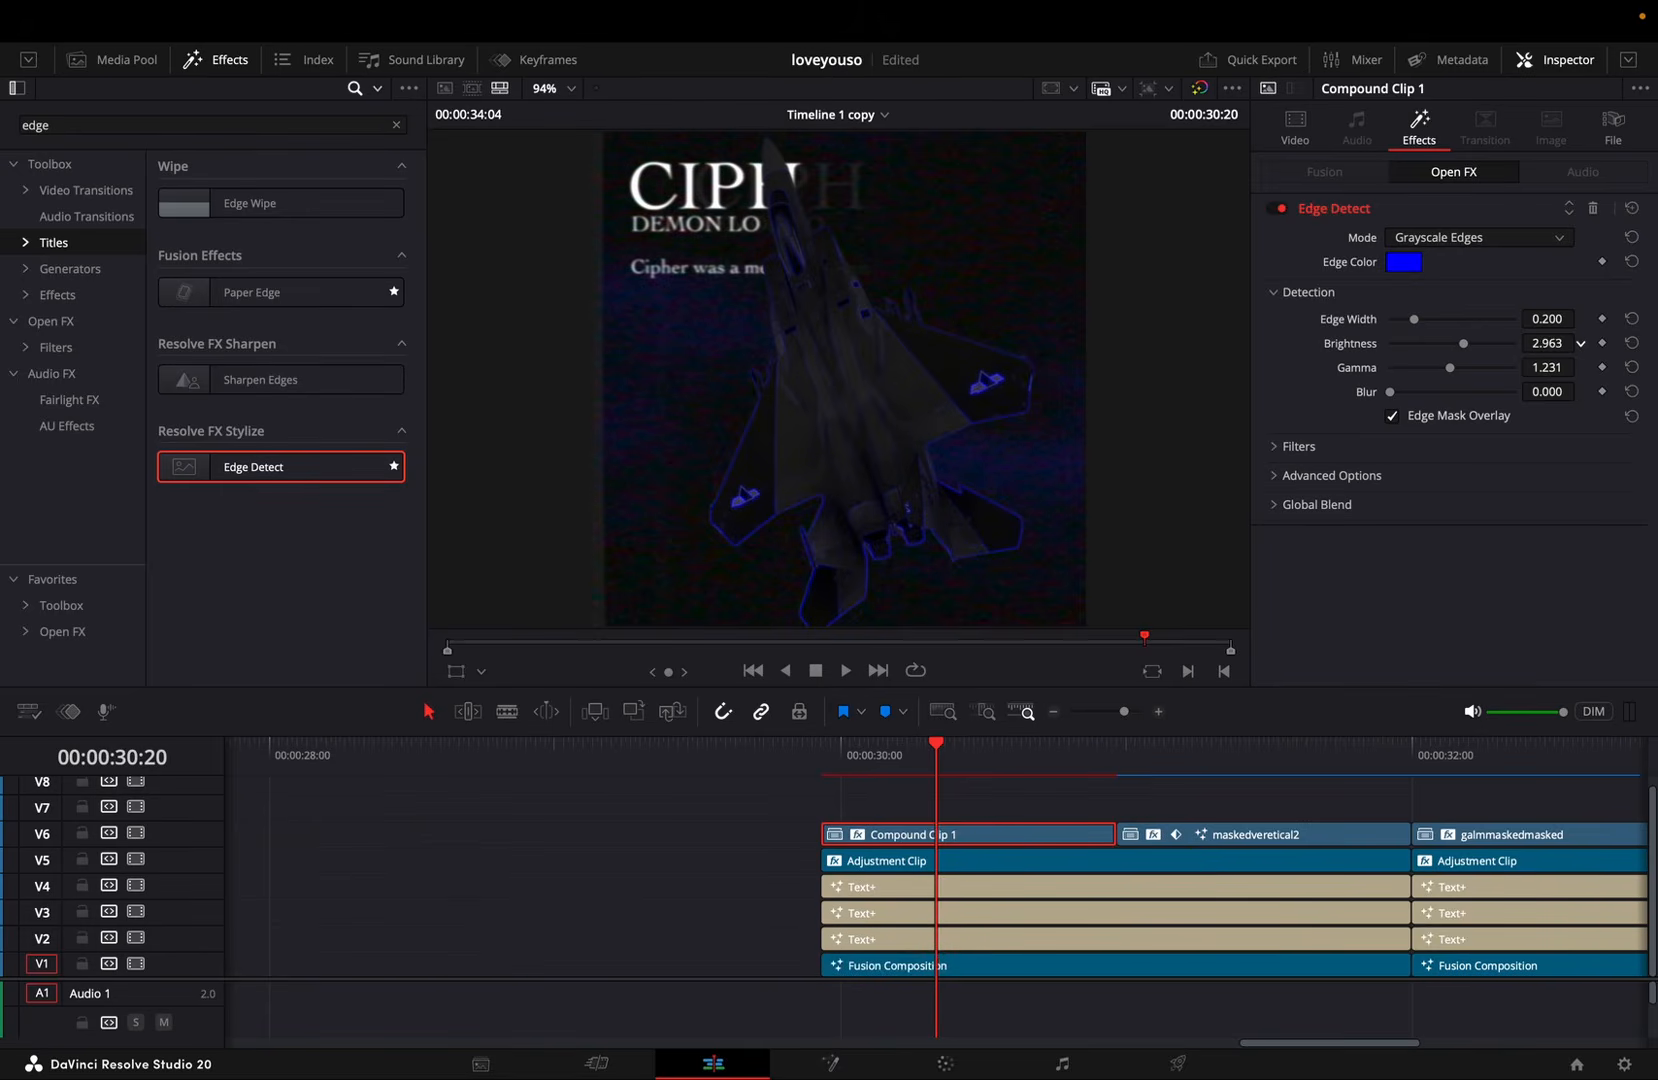
click(1187, 845)
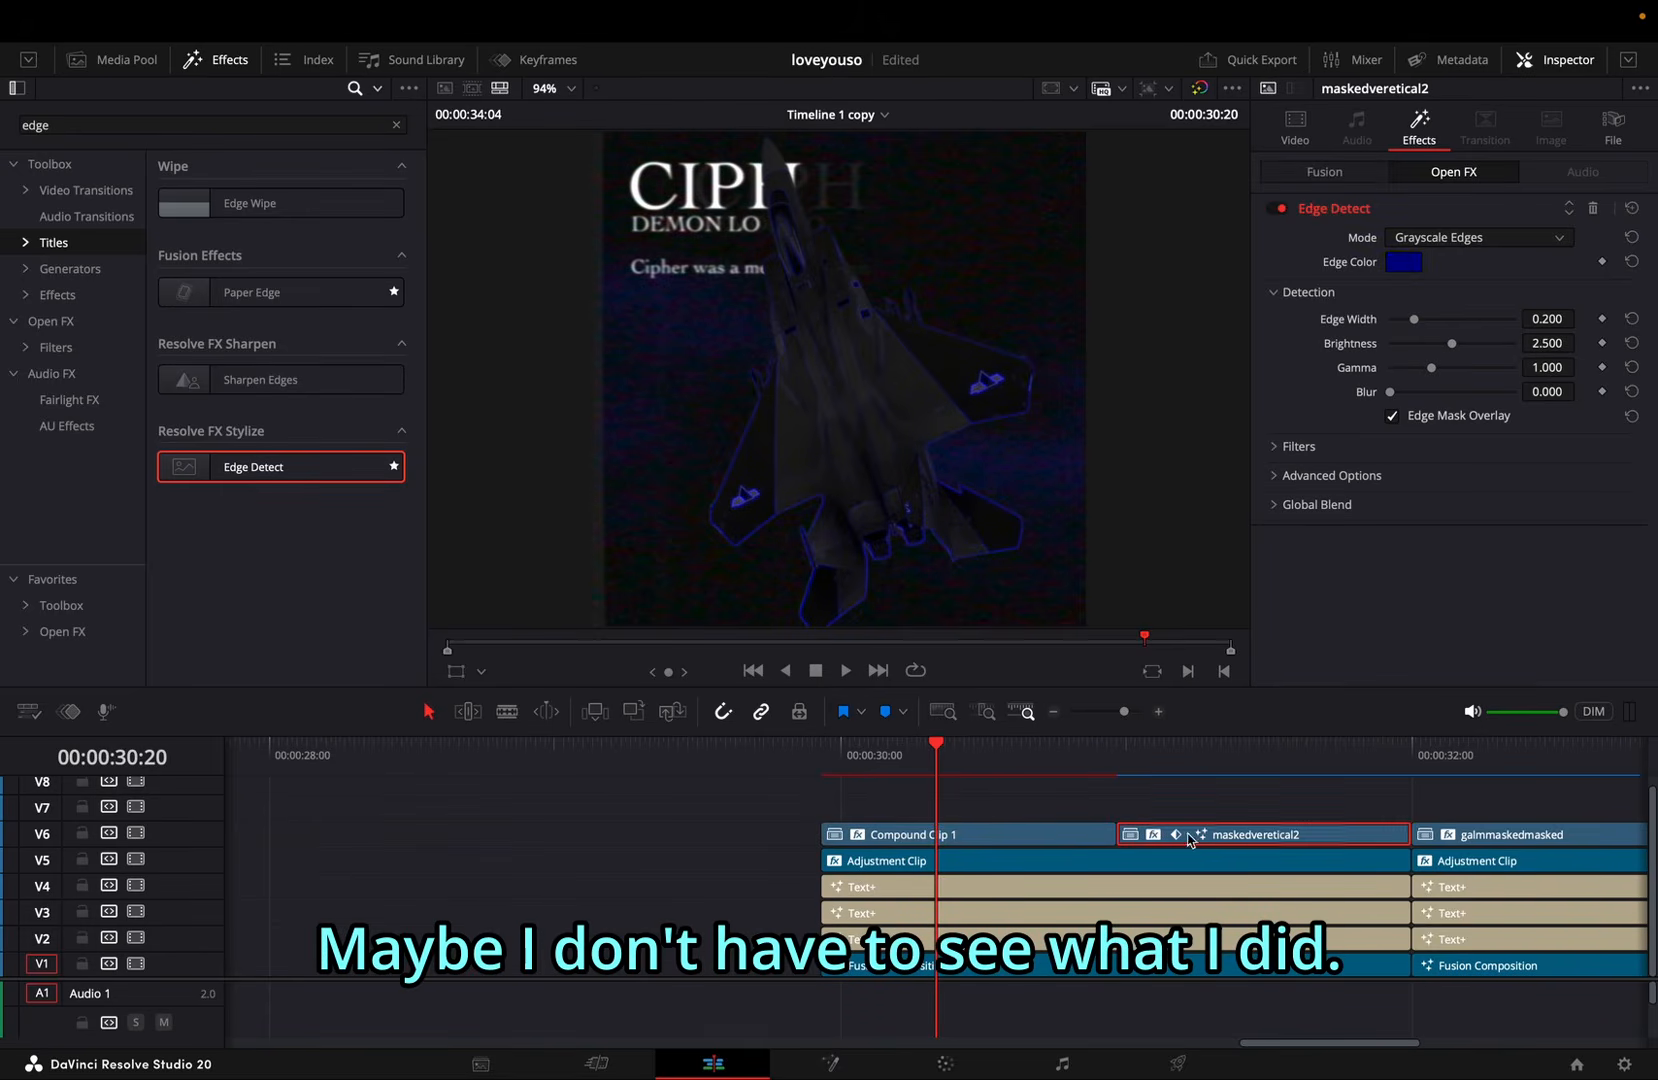
click(1090, 836)
click(1632, 368)
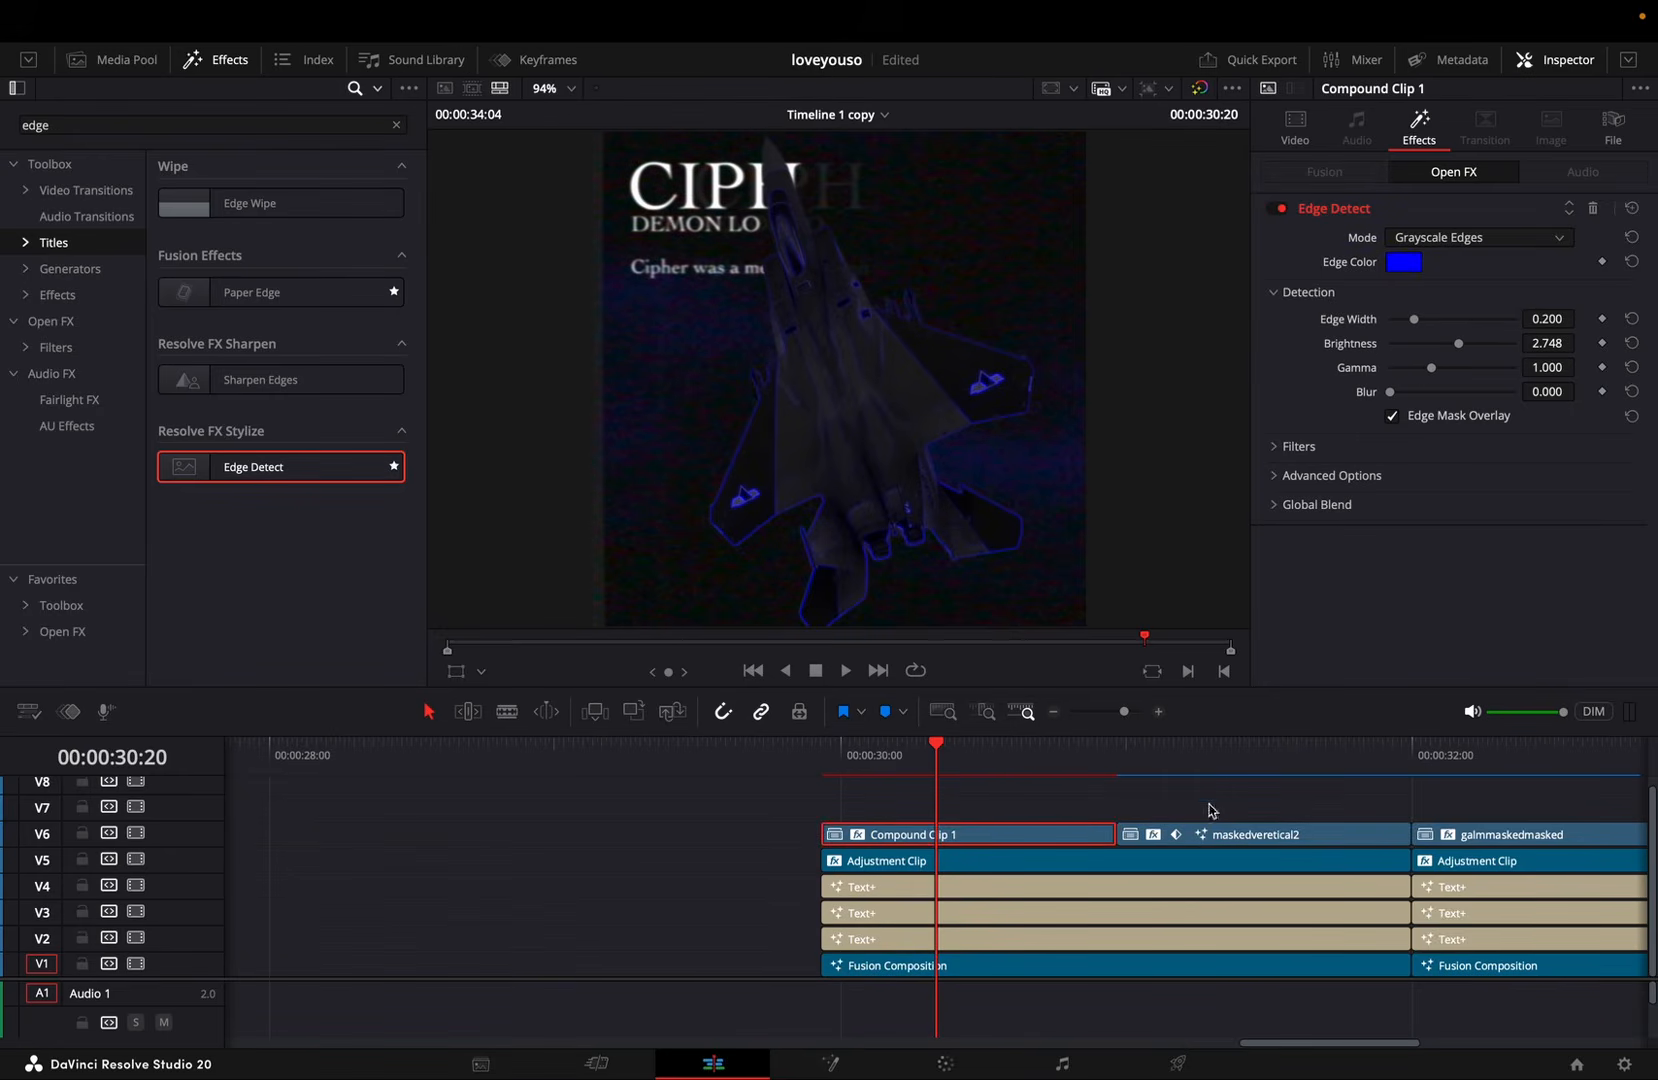
click(1632, 343)
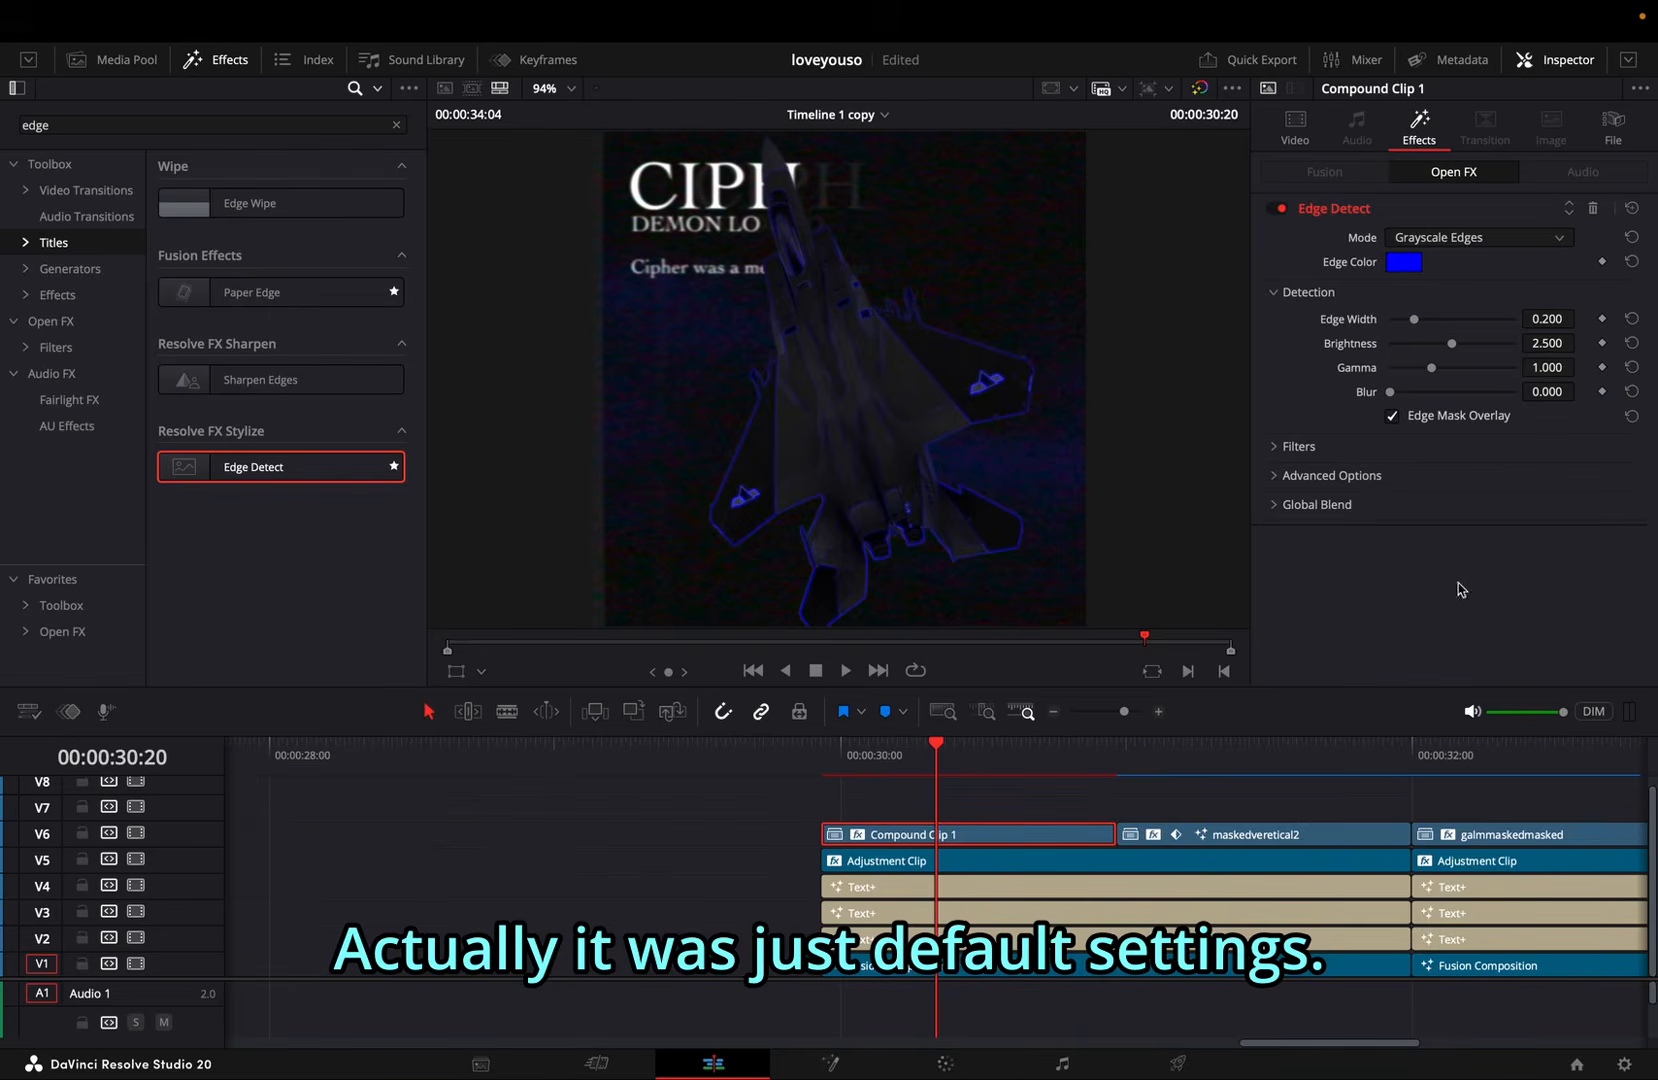
Step: Select the maskedveretical2 clip and play into it to compare its outline with the one on Compound Clip 1
click(1157, 830)
key(space)
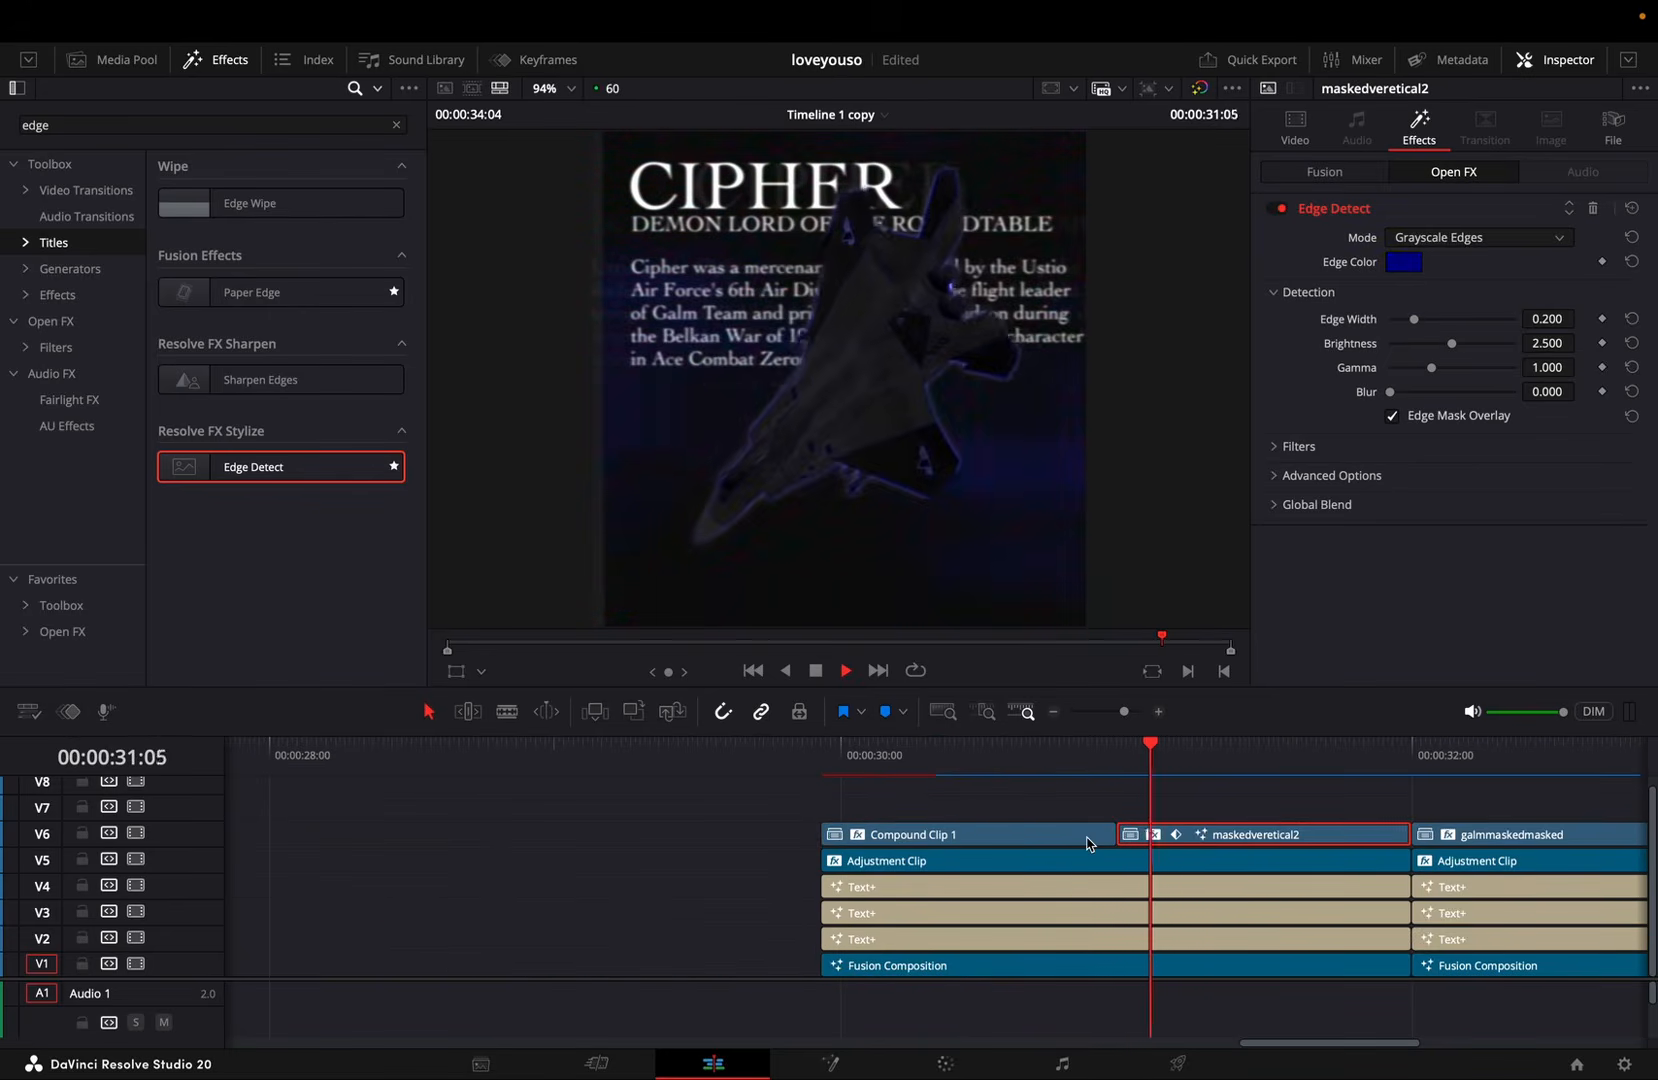
key(space)
Step: Darken the blue edge color of Compound Clip 1's Edge Detect effect
click(1043, 834)
click(1066, 752)
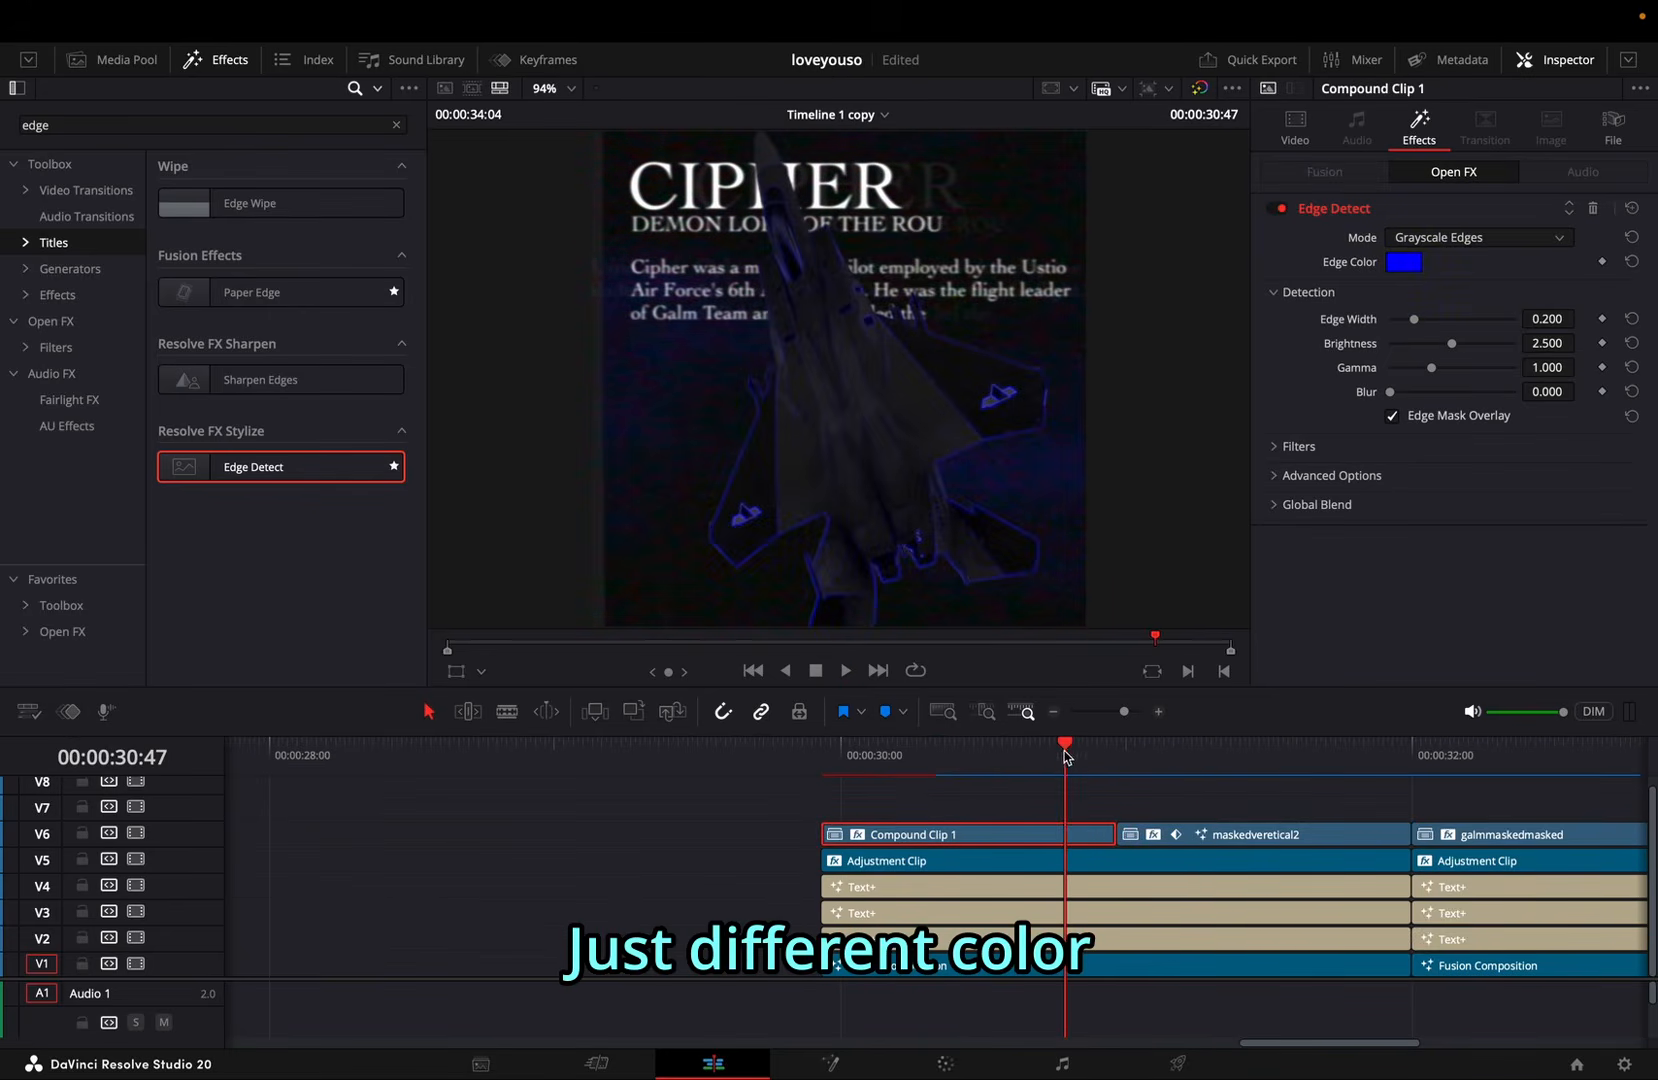
click(1404, 262)
drag(1183, 680, 1145, 681)
click(1200, 843)
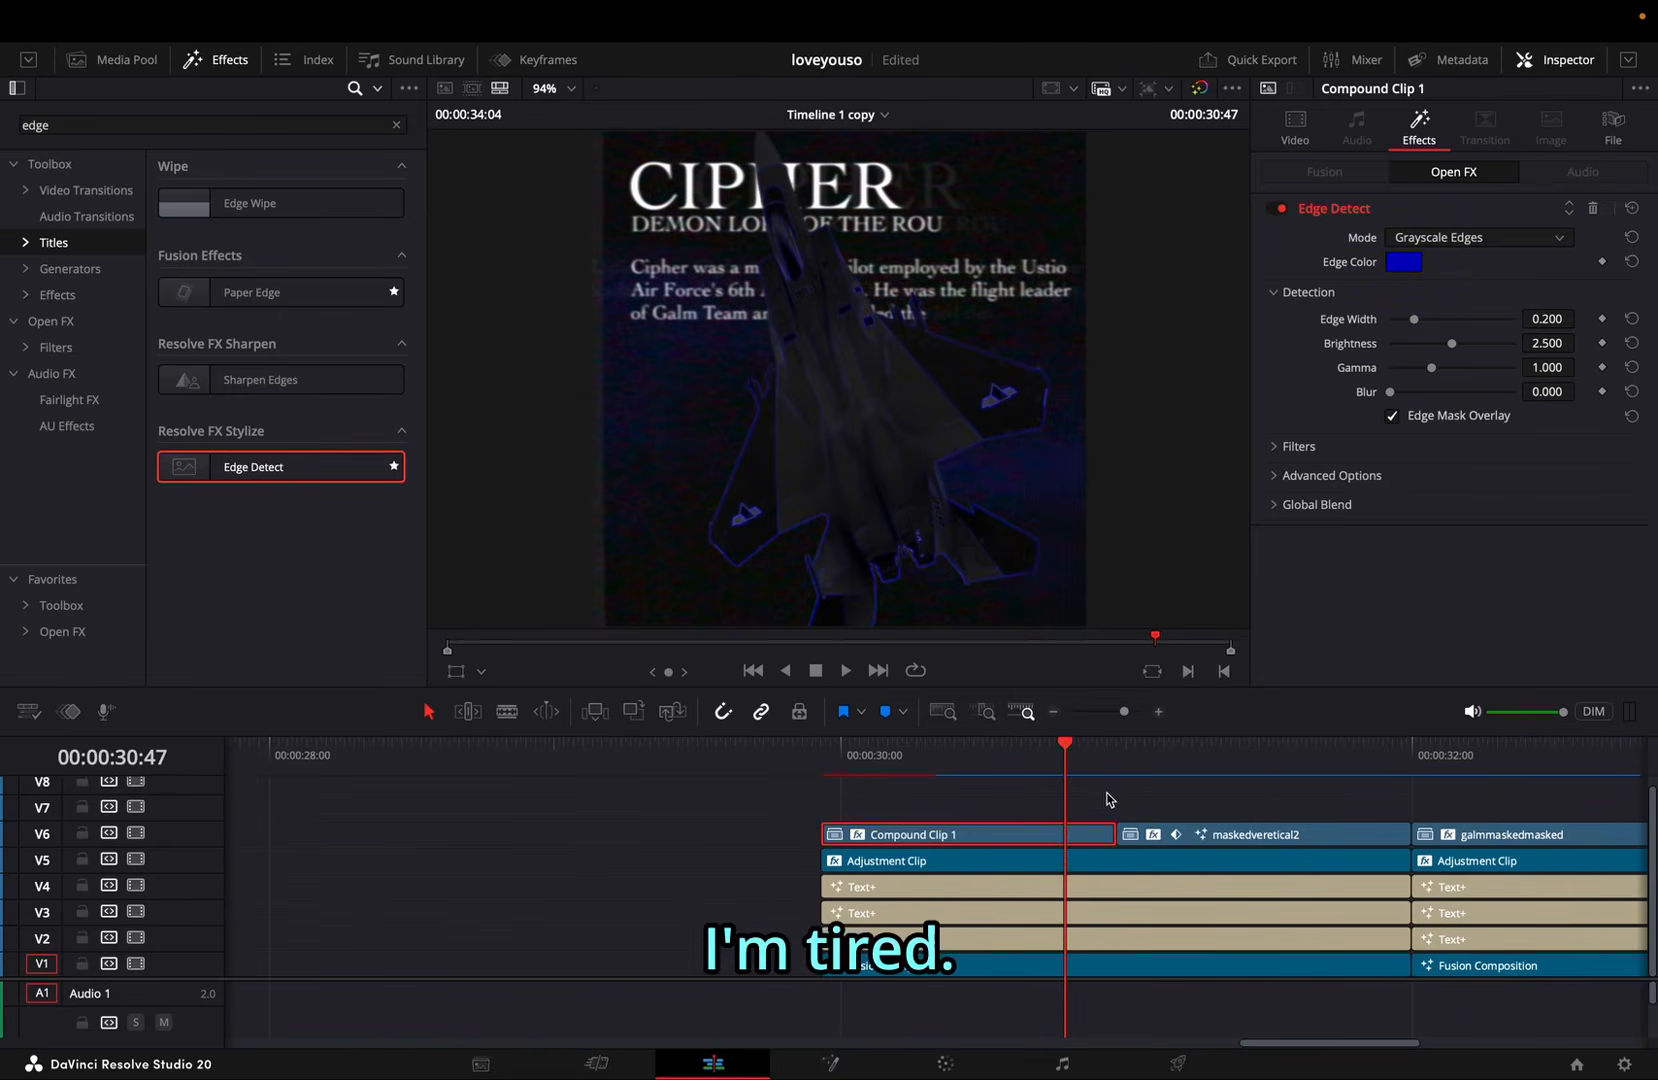
Step: Play on to the Pixy introduction and examine the Edge Detect settings and edge color of the galmmaskedmasked clip on V6
key(space)
scroll(1094, 785, down, 3)
click(901, 778)
drag(885, 770, 1013, 755)
click(1028, 834)
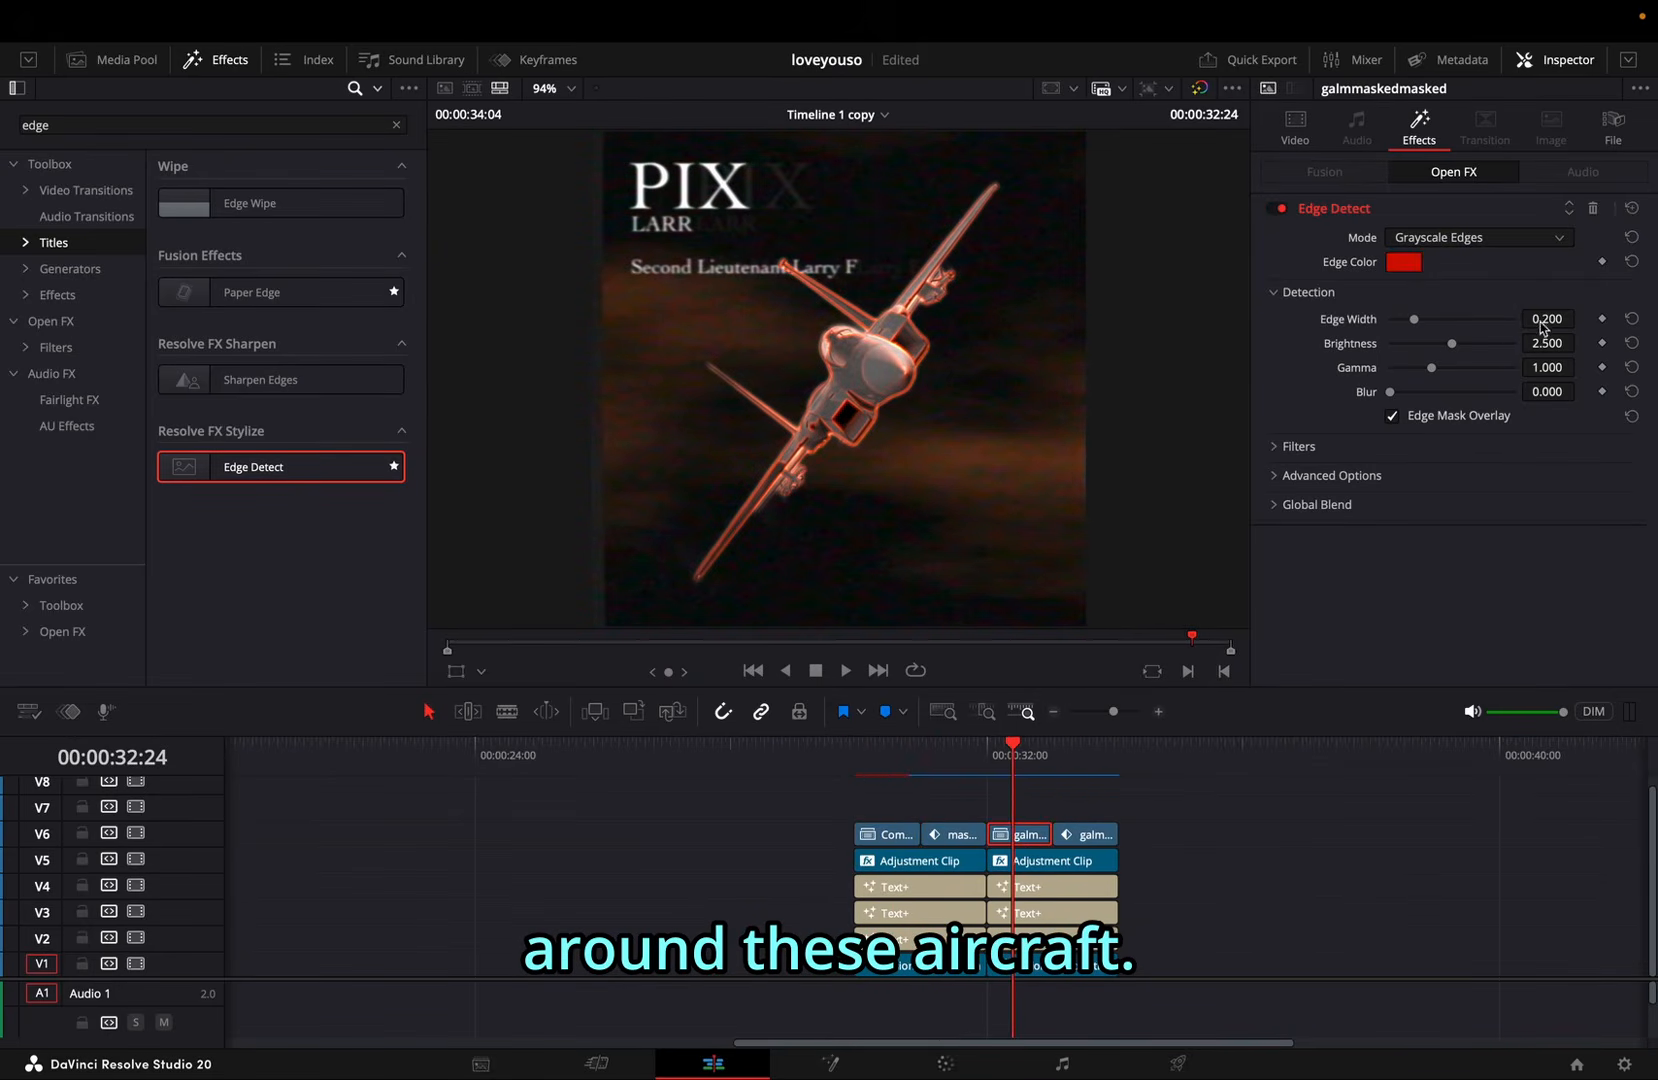
click(1410, 264)
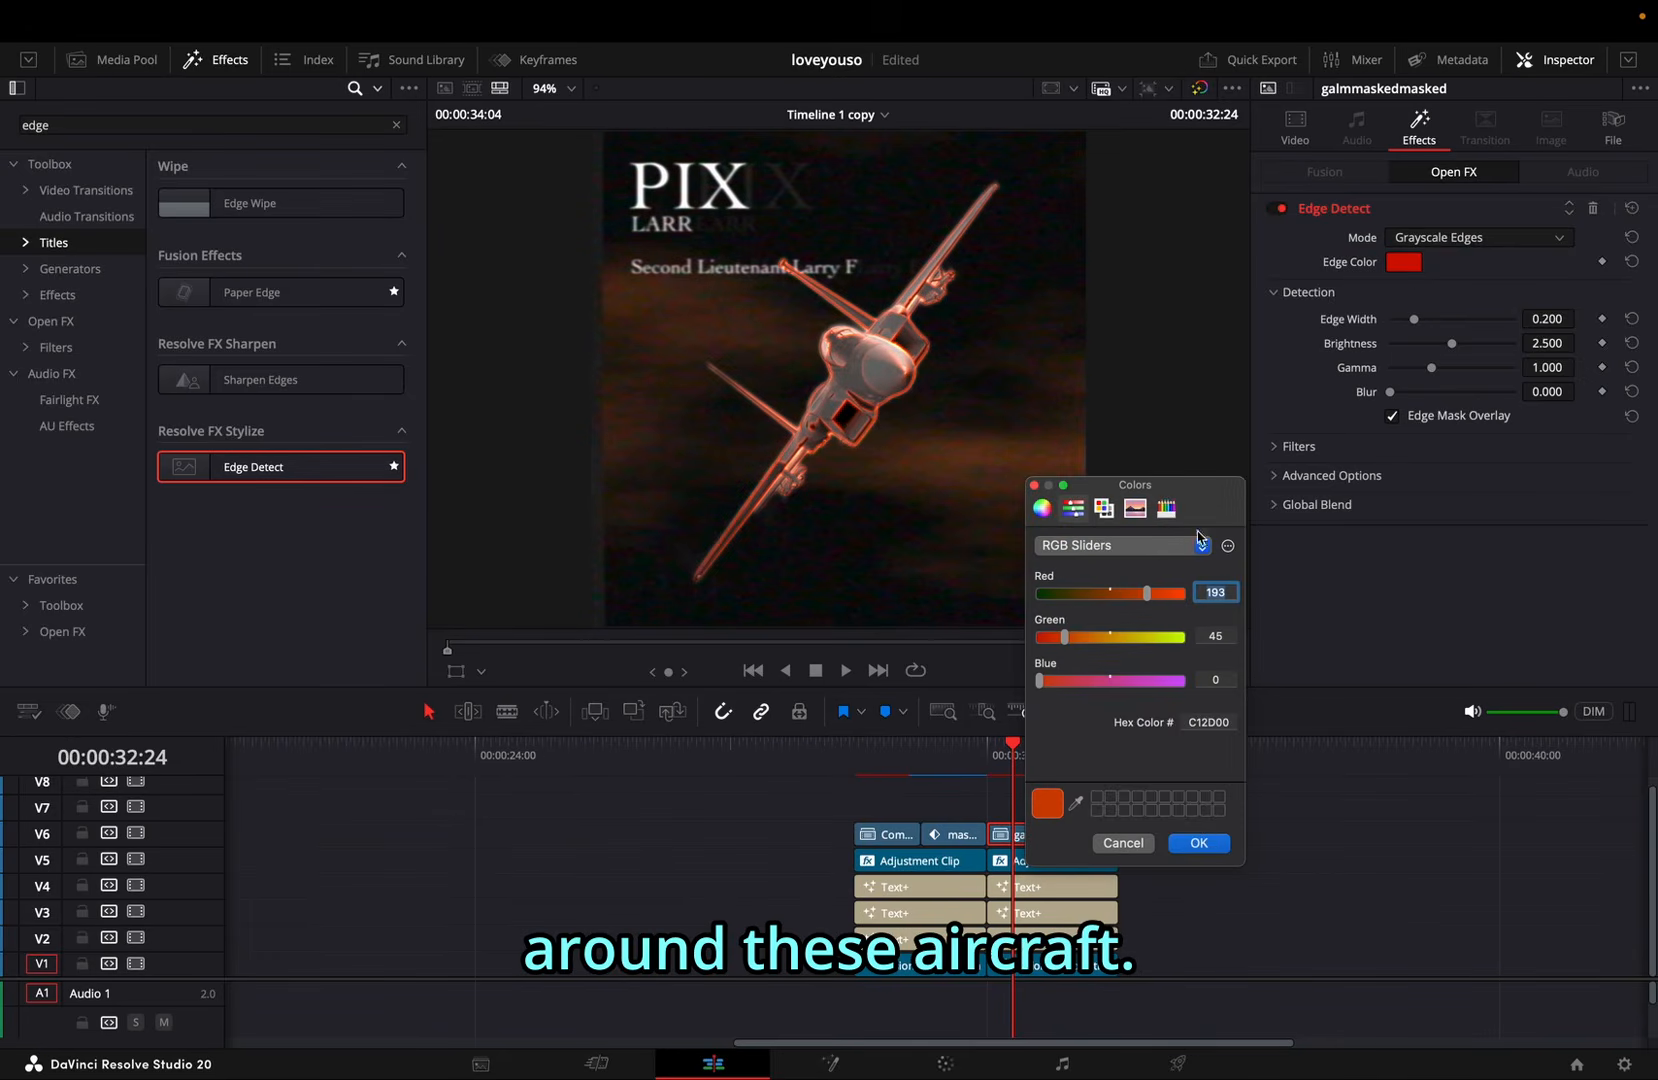
click(1048, 593)
click(1207, 845)
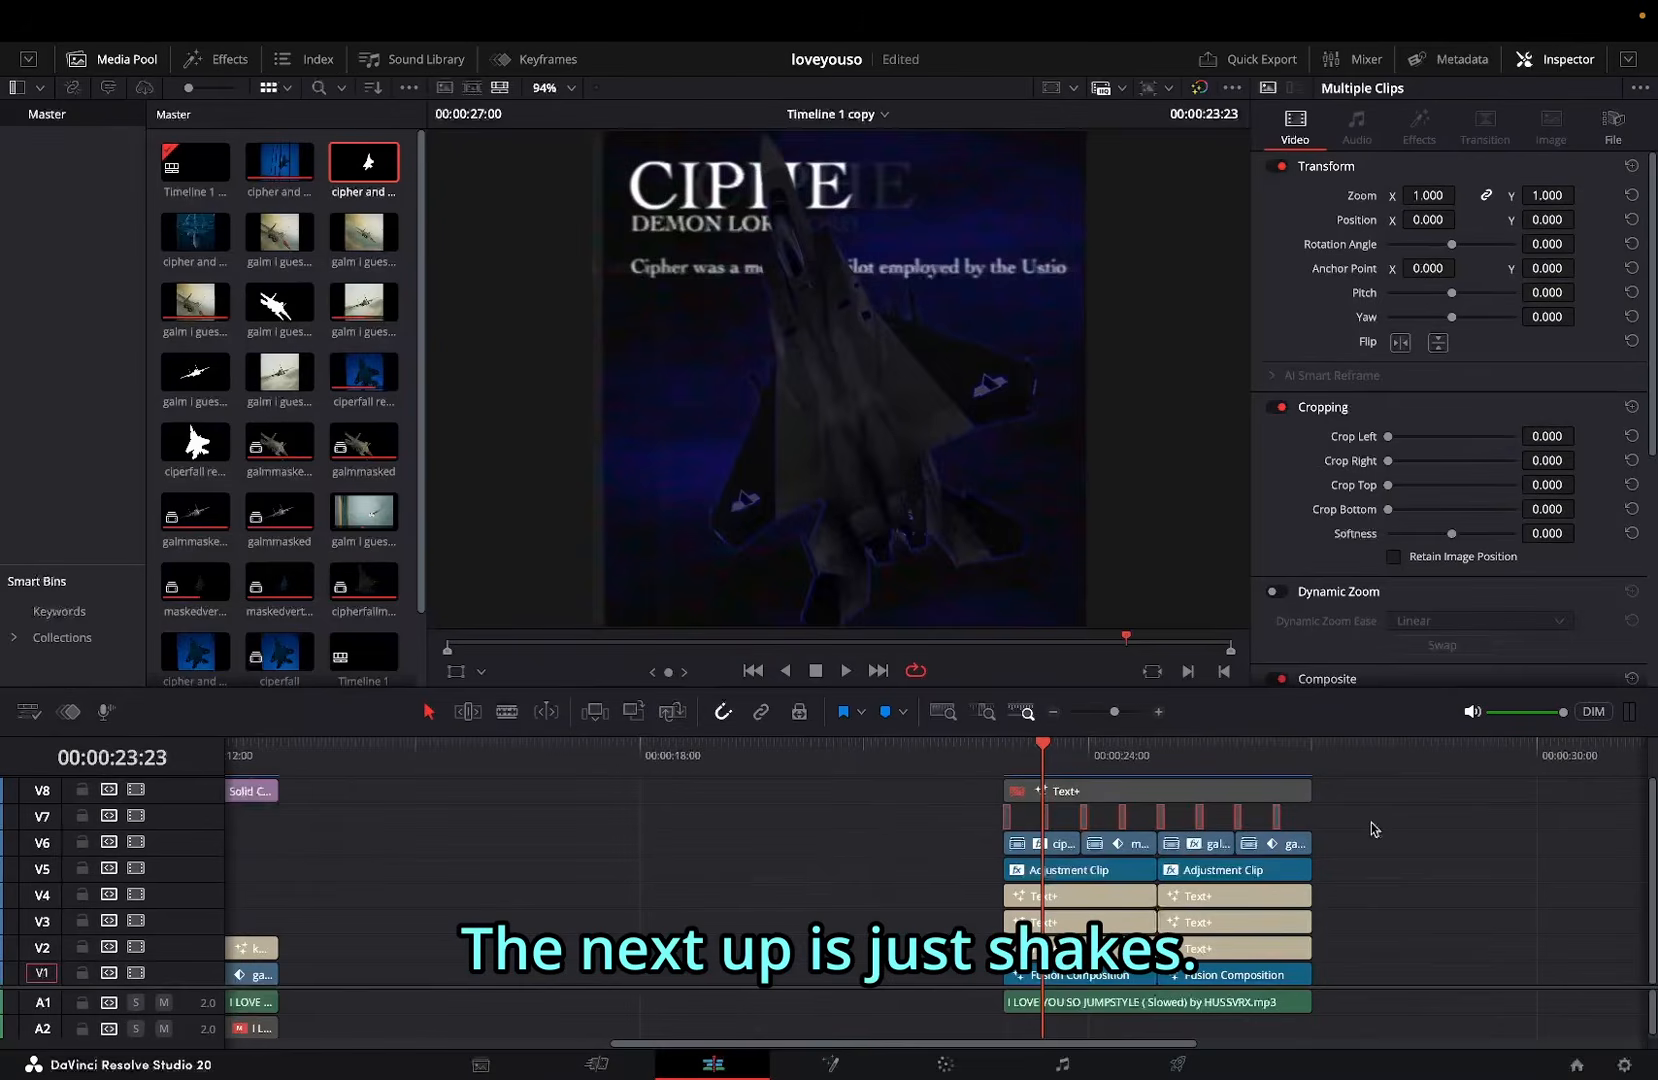
Step: Enable the short adjustment clips on V7 and select the first one at 00:00:22:52
click(1018, 745)
drag(1018, 745, 1005, 745)
click(964, 810)
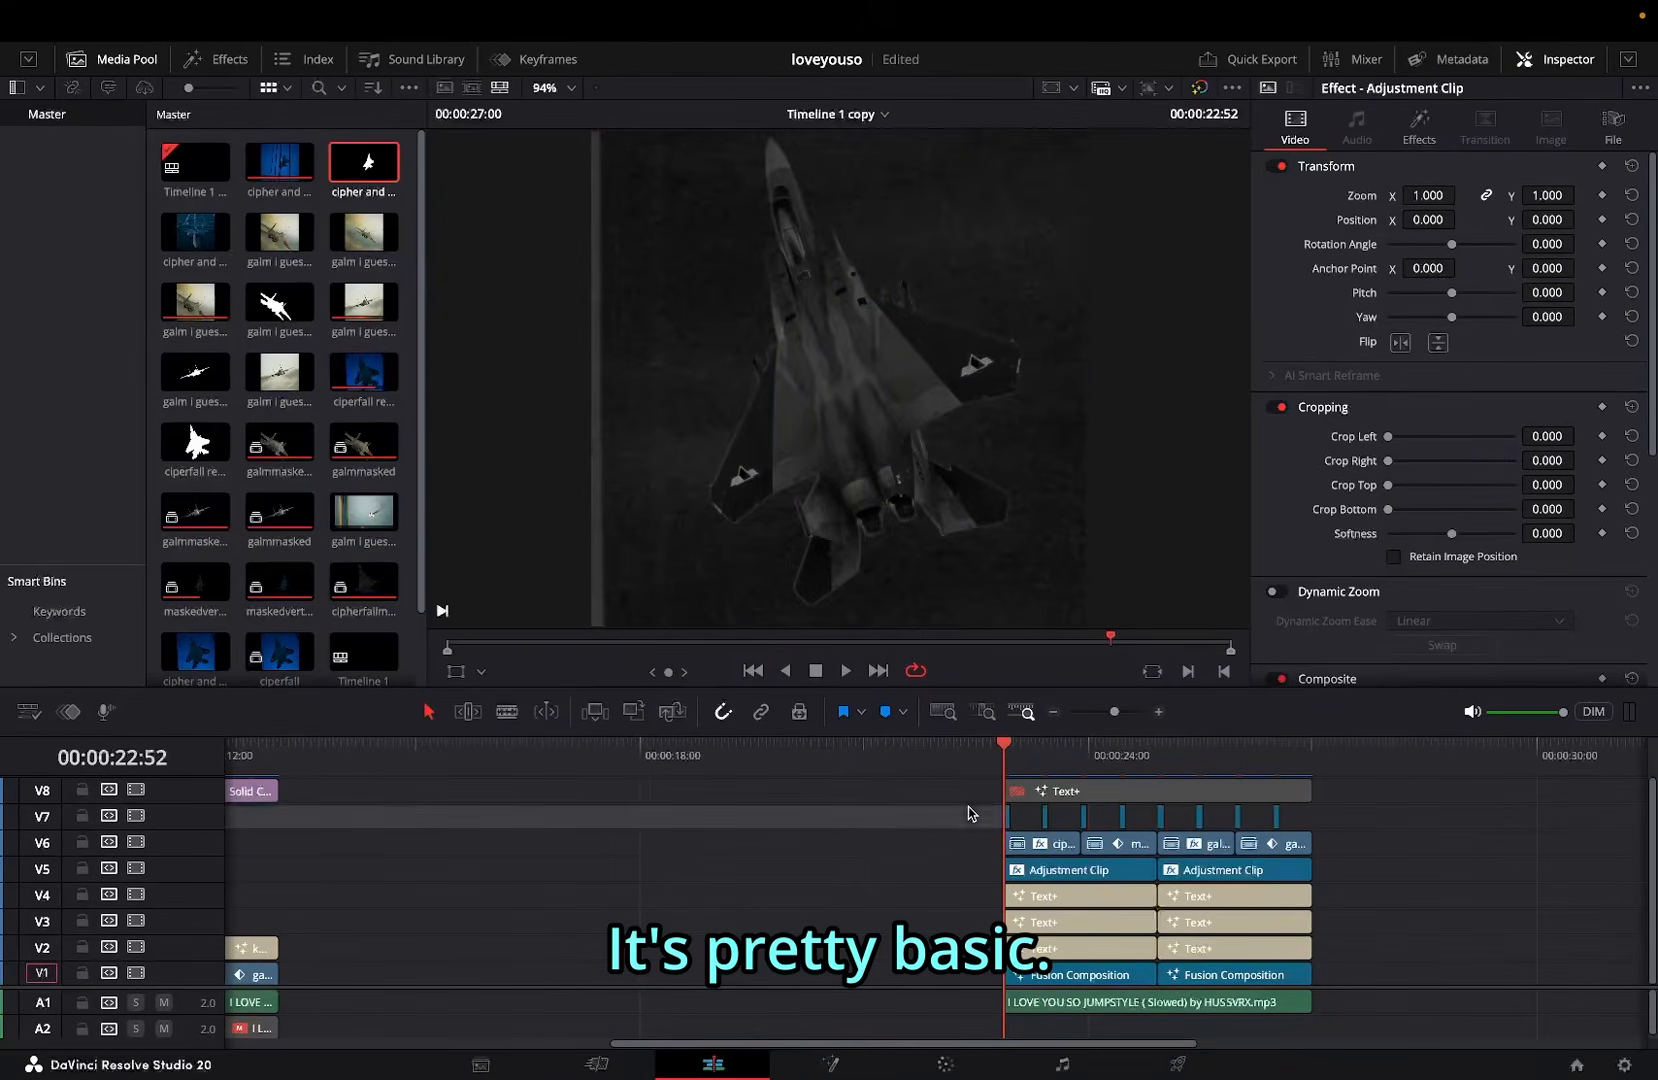
key(super+equal)
key(super+equal)
key(super+equal)
click(960, 817)
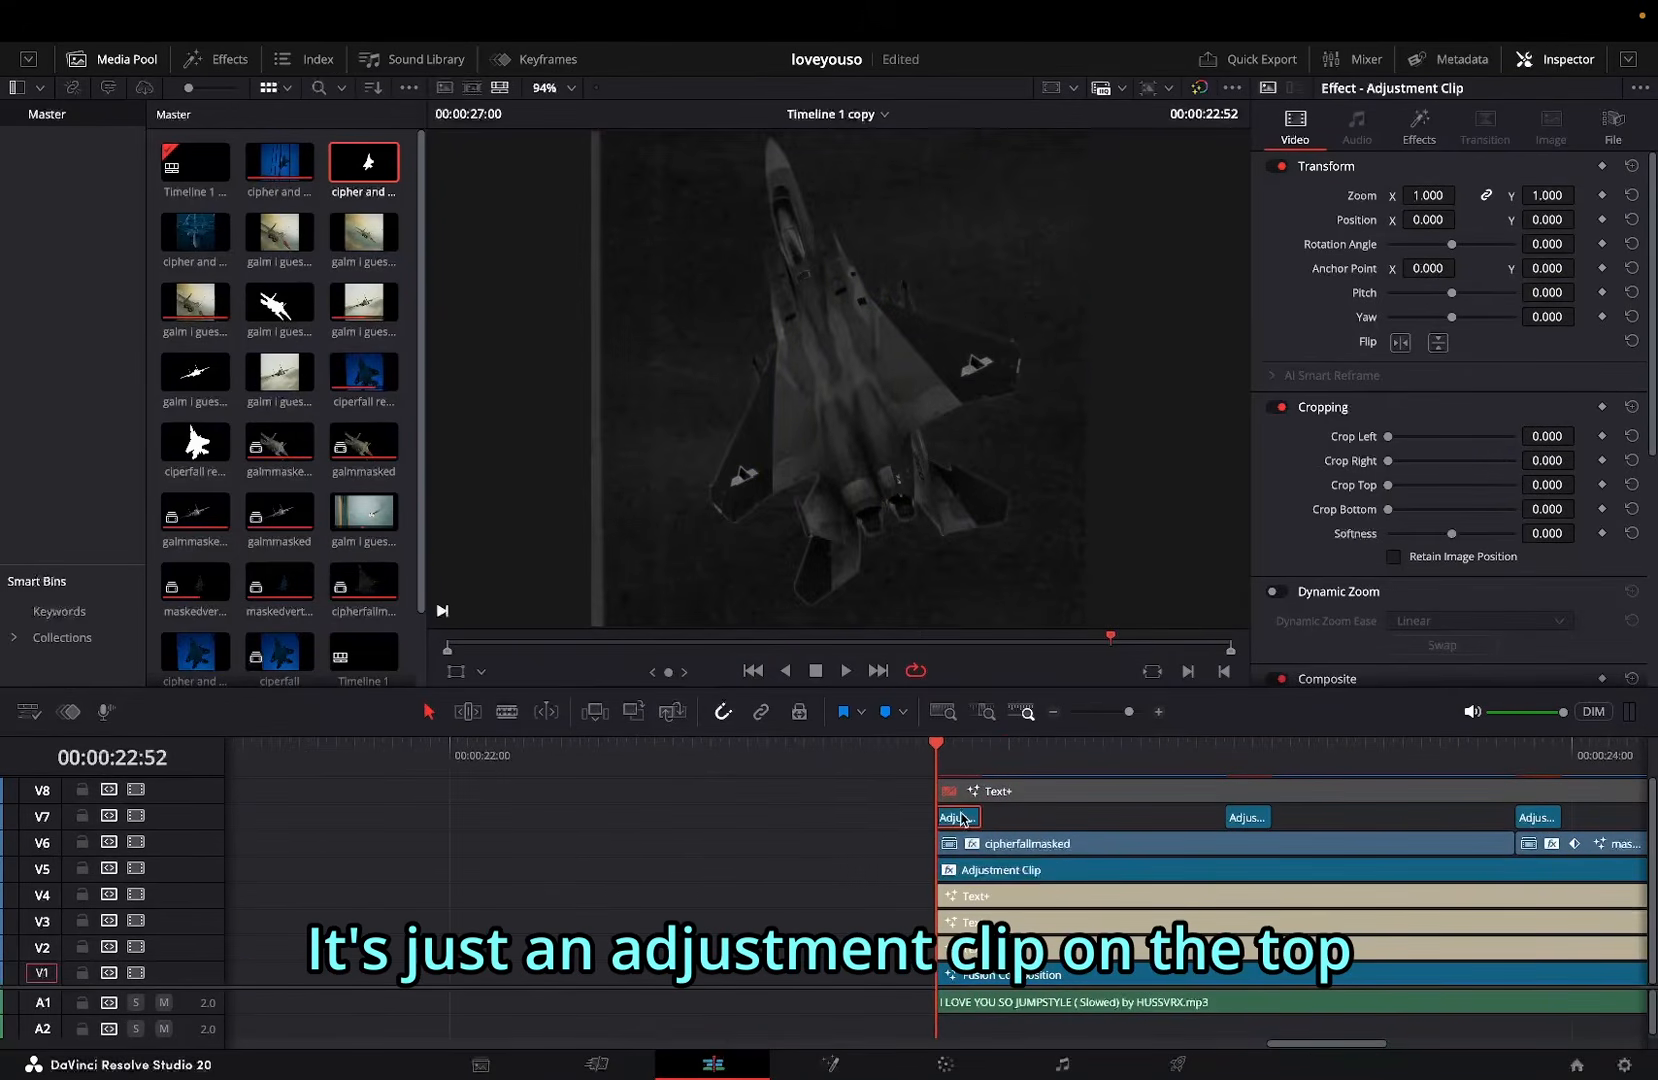
Step: Examine the first V7 adjustment clip's primary color adjustments on the Color page and its Camera Shake settings on the Edit page
key(shift+6)
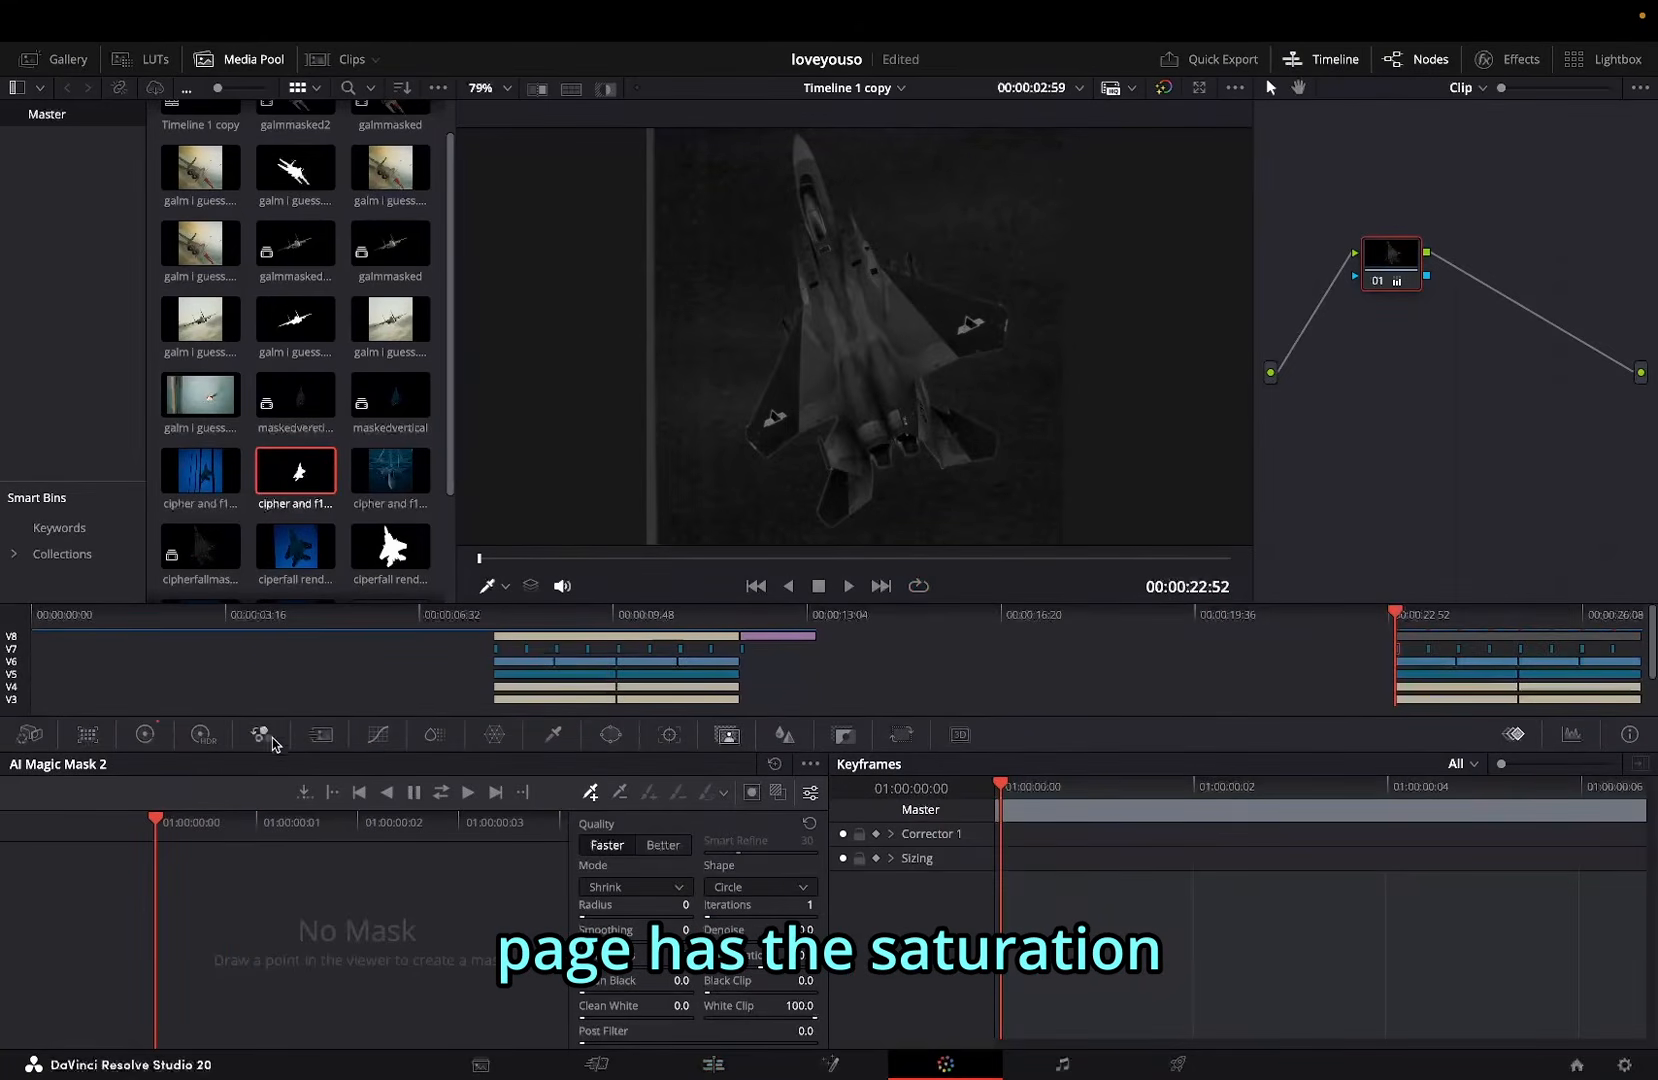
click(145, 734)
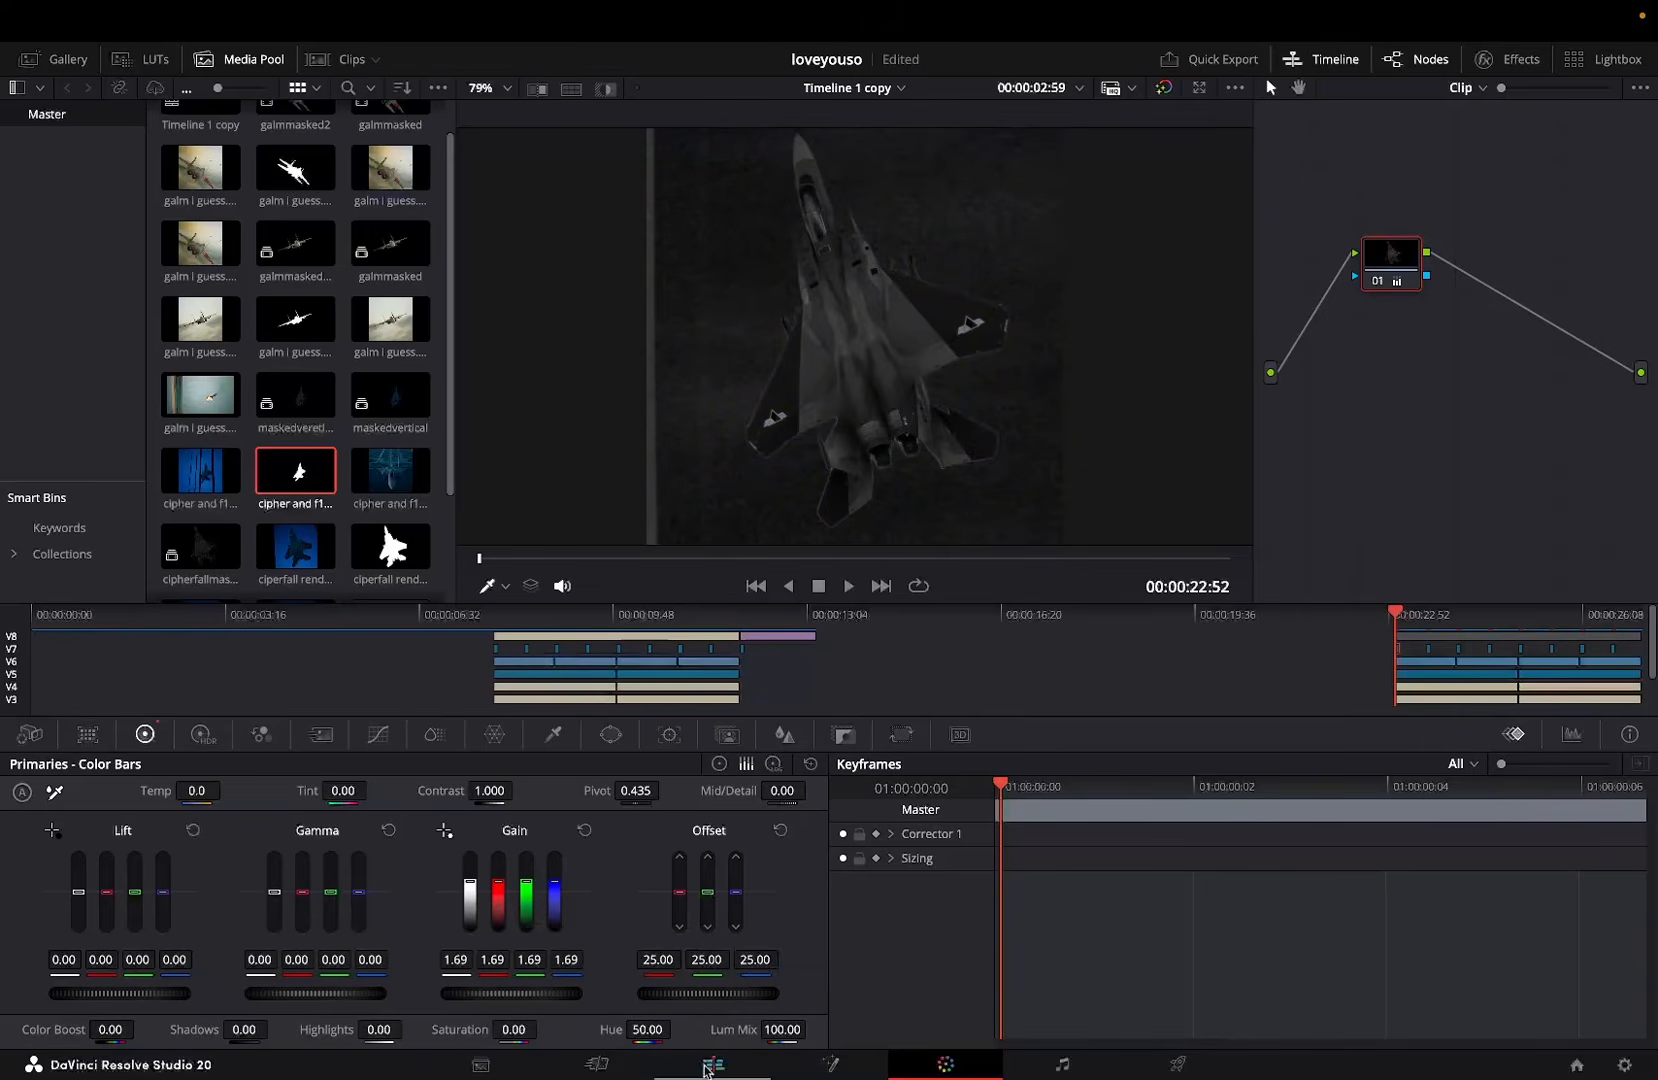
click(712, 1064)
click(1419, 128)
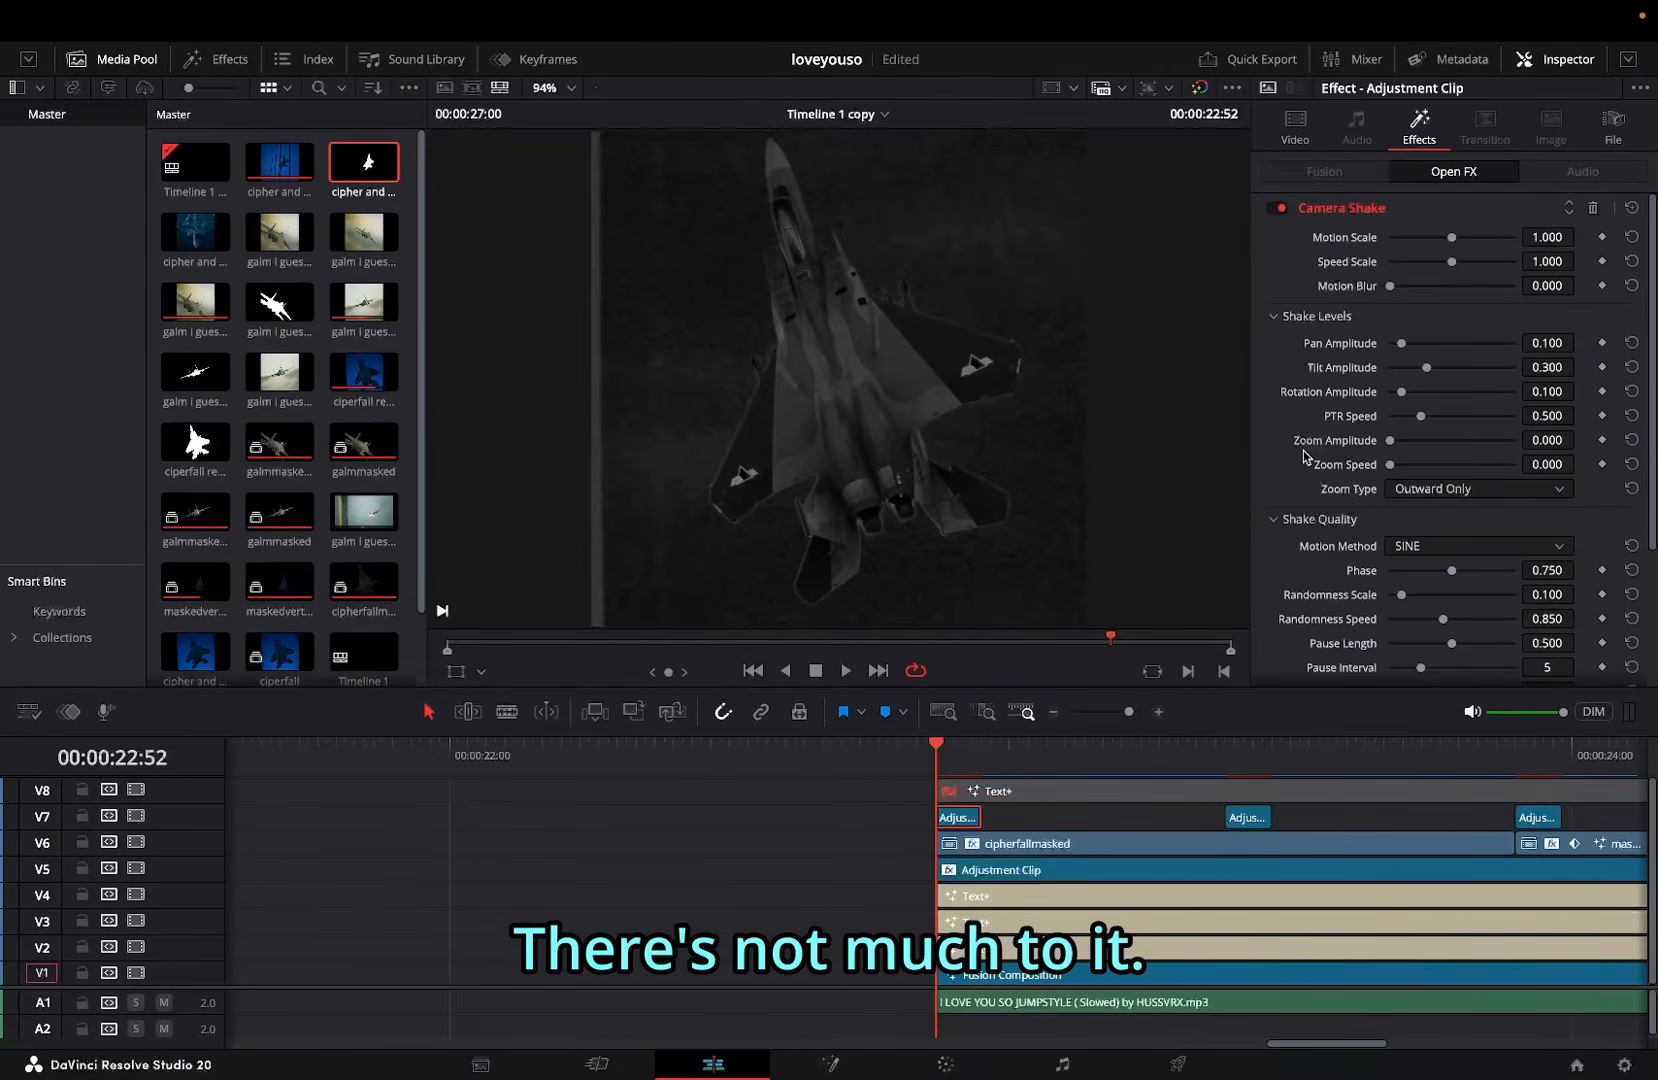
Step: Play the Cipher and Pixy introductions from before 00:00:22:52 to check how the V7 shakes follow the beat
click(886, 752)
key(space)
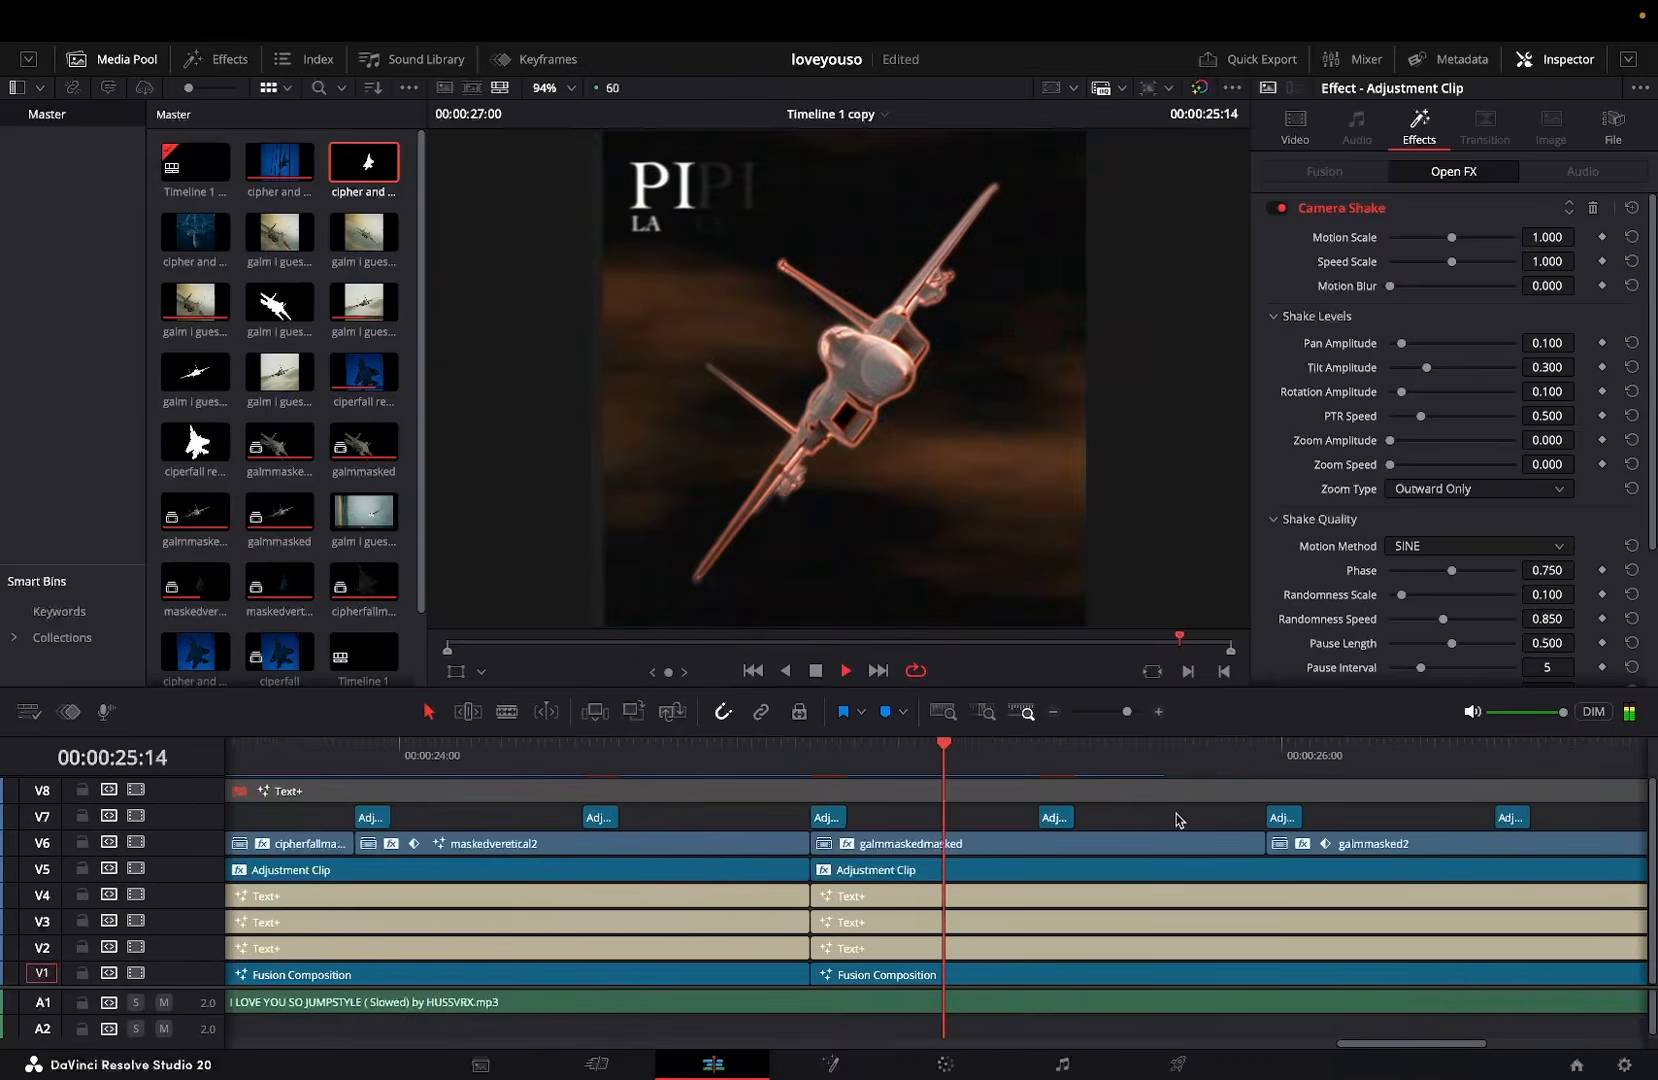
scroll(1177, 820, down, 4)
key(space)
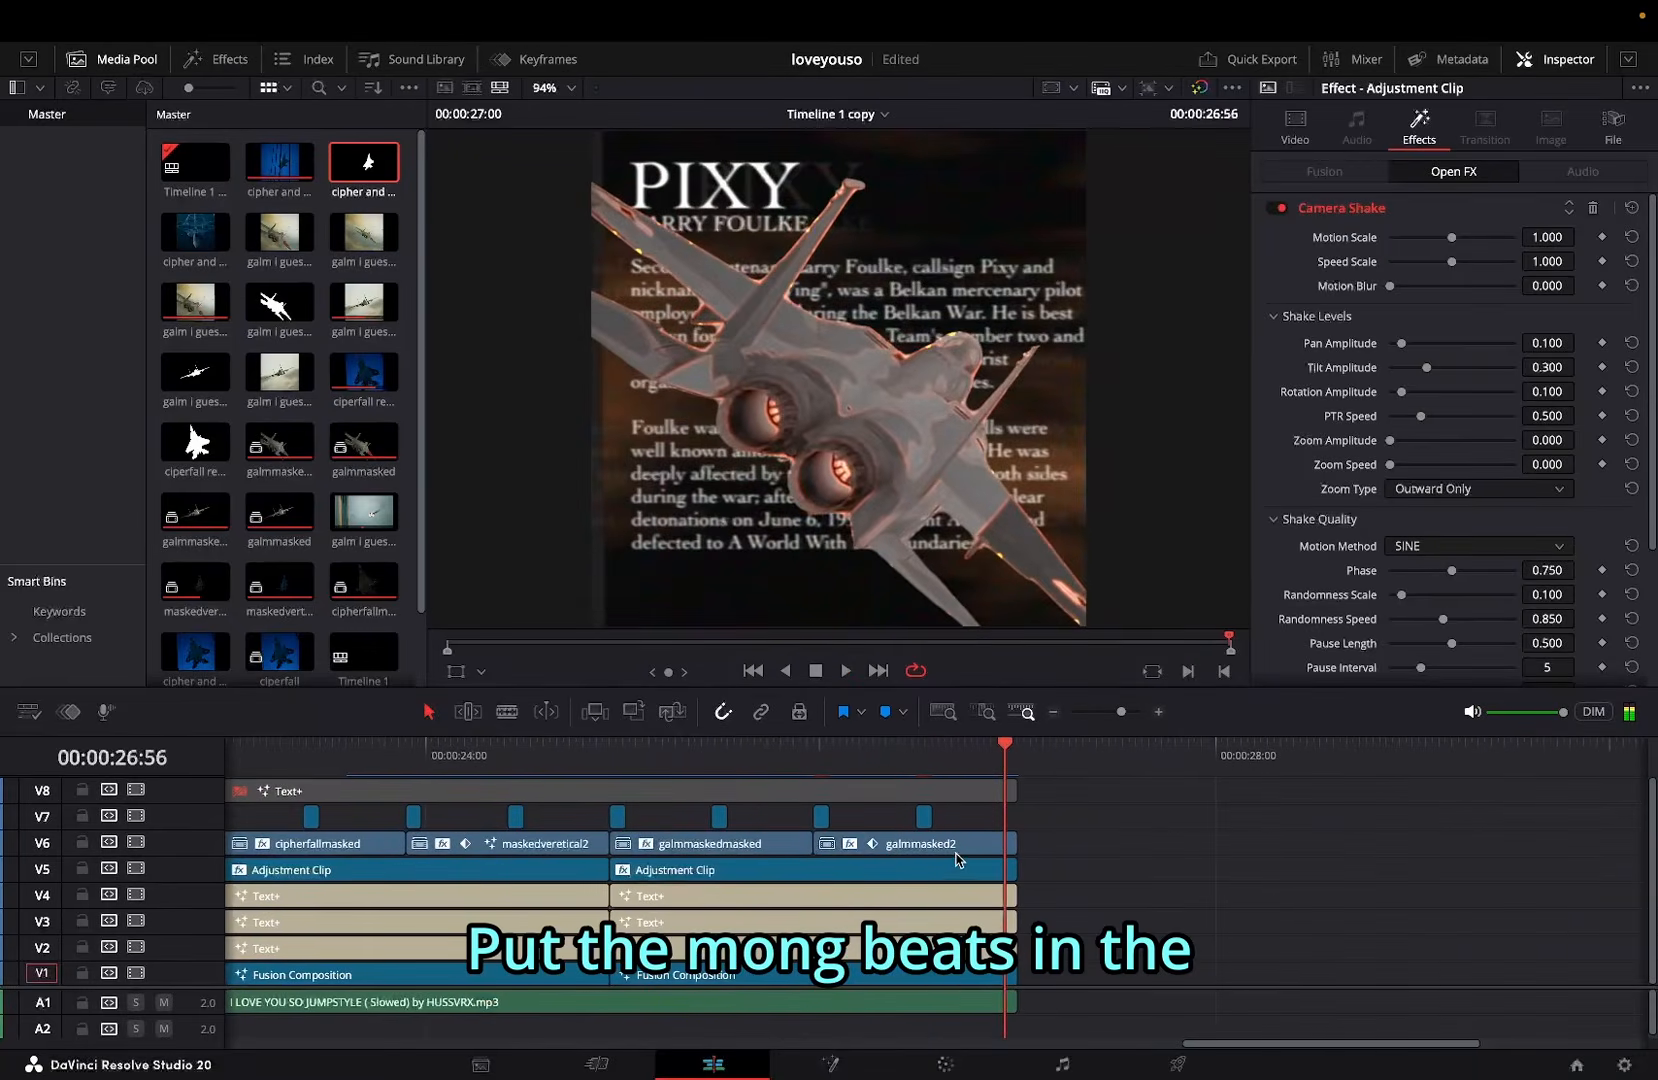
Step: Duplicate the I LOVE YOU SO JUMPSTYLE song clip from Audio 1 onto Audio 2 and disable the original
scroll(955, 1021, up, 4)
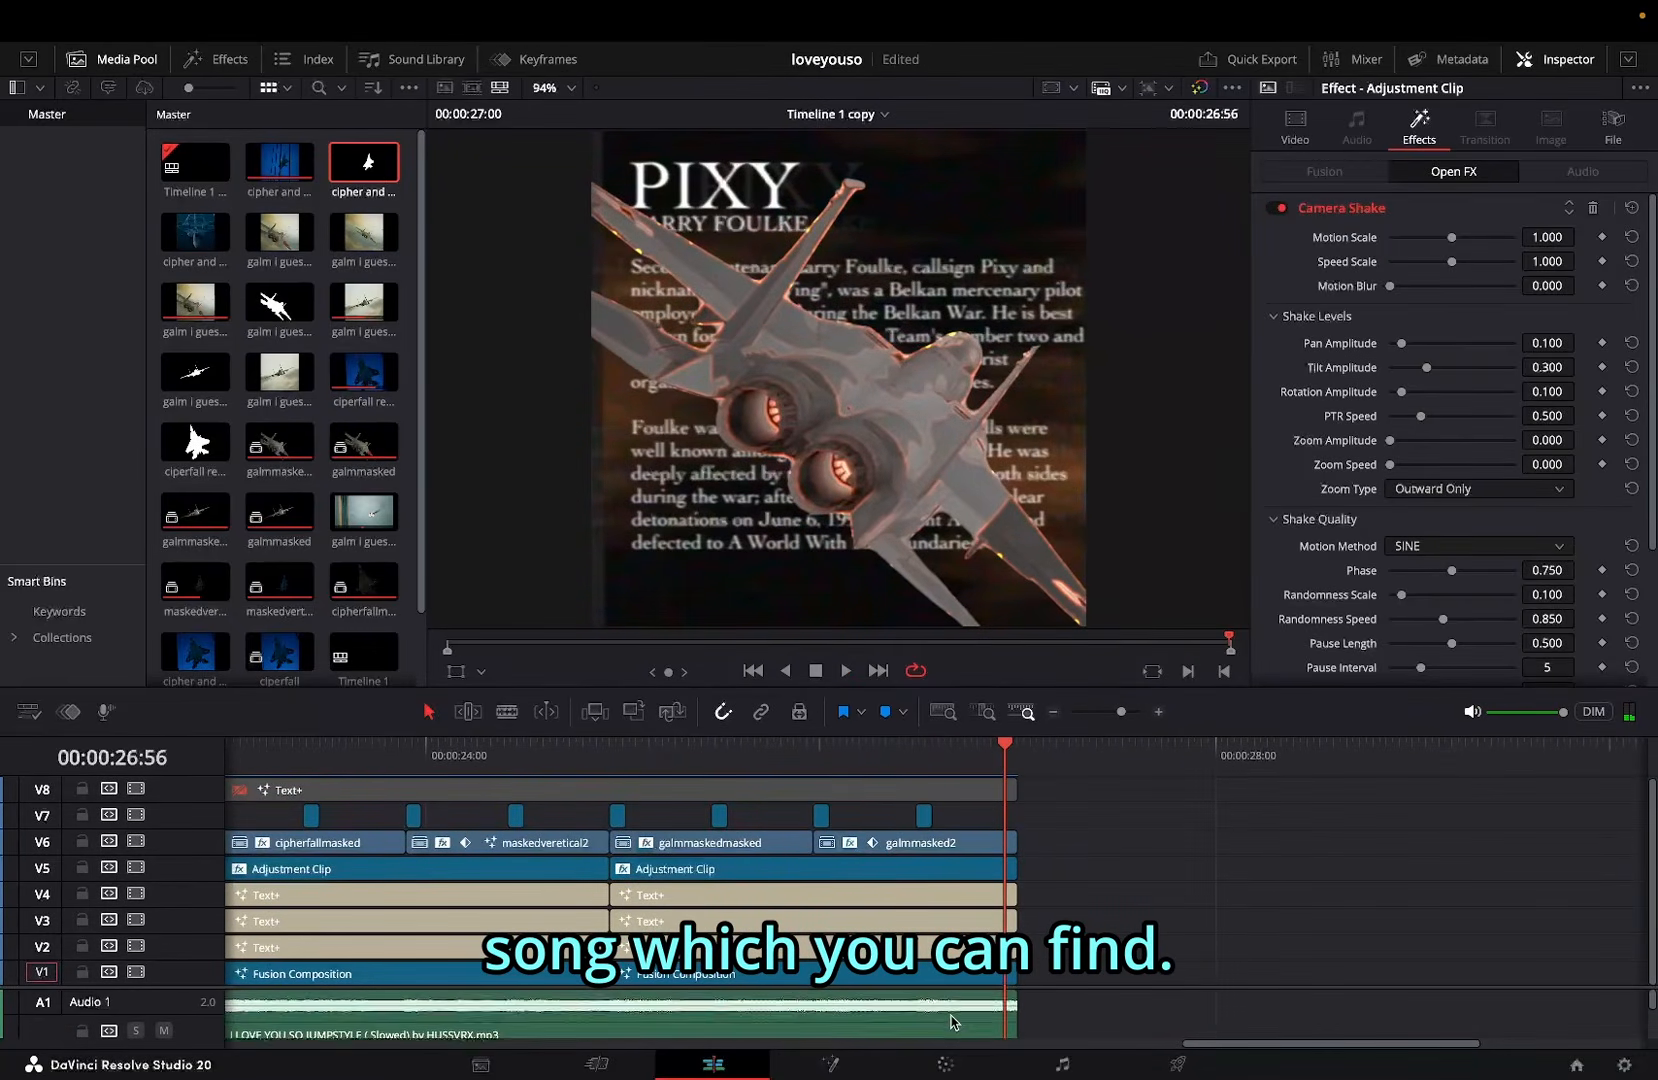
scroll(826, 1028, left, 1)
scroll(826, 1028, left, 5)
scroll(826, 1028, down, 3)
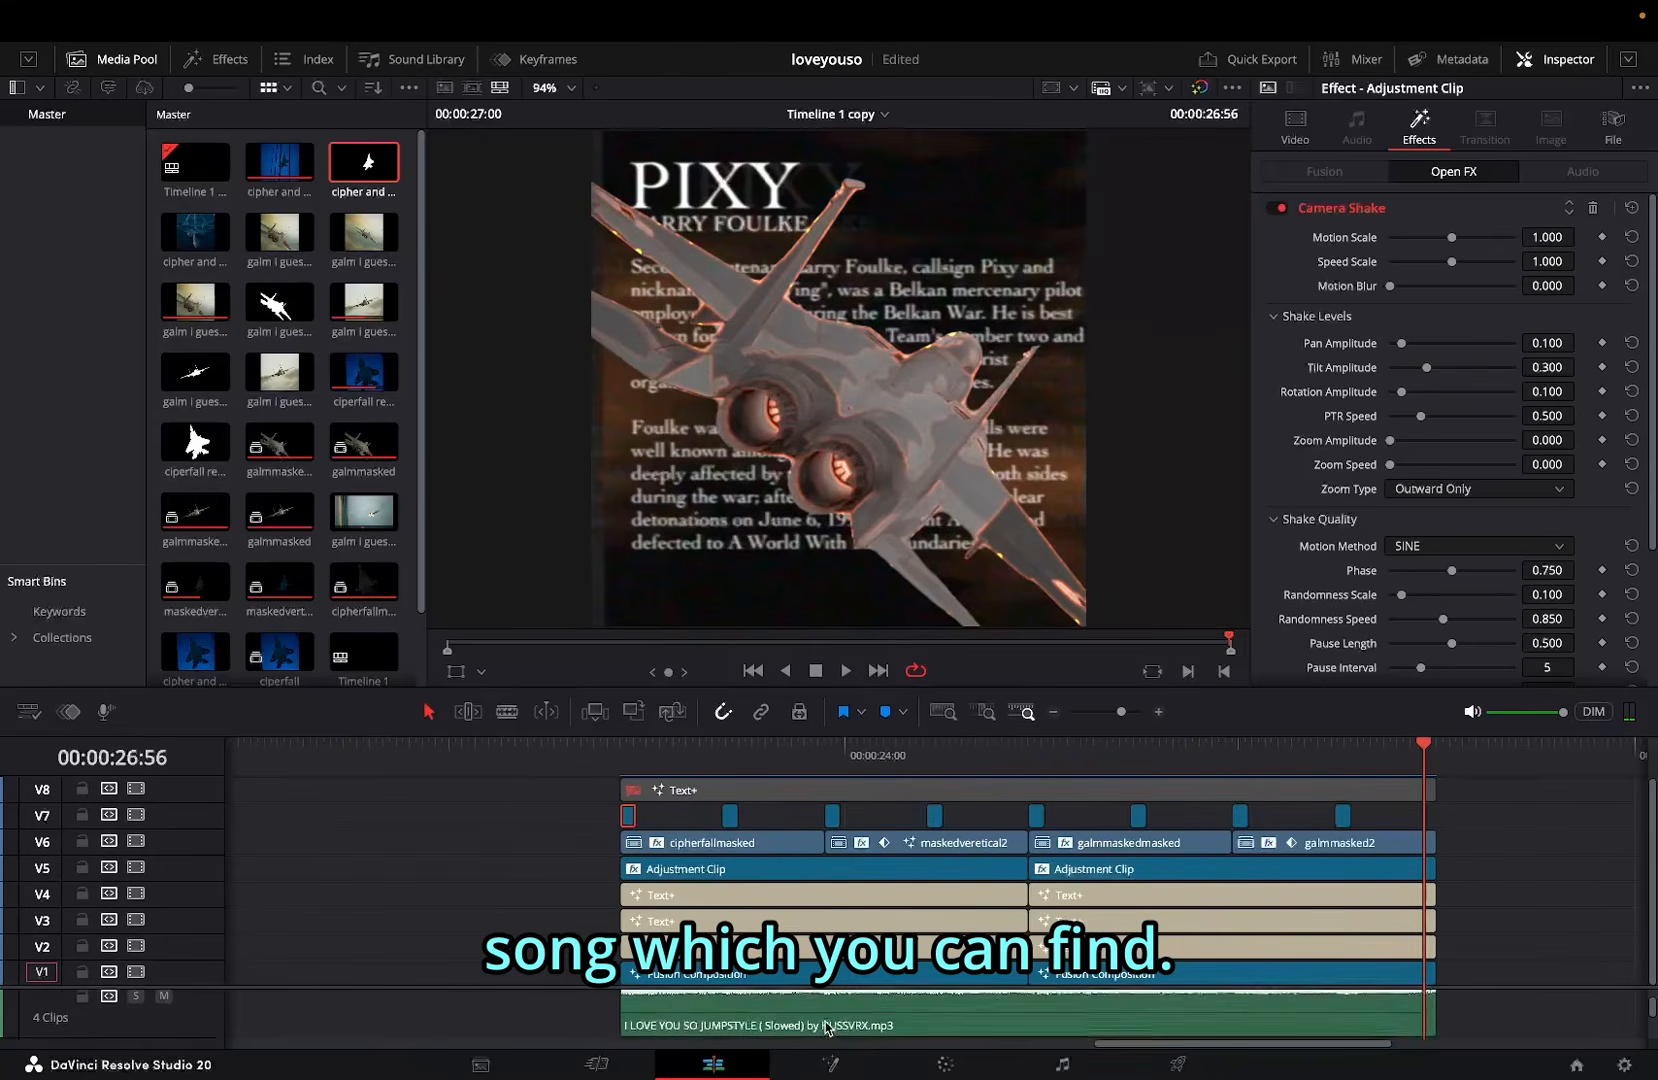
scroll(826, 1028, up, 4)
drag(805, 986, 799, 858)
scroll(789, 888, down, 4)
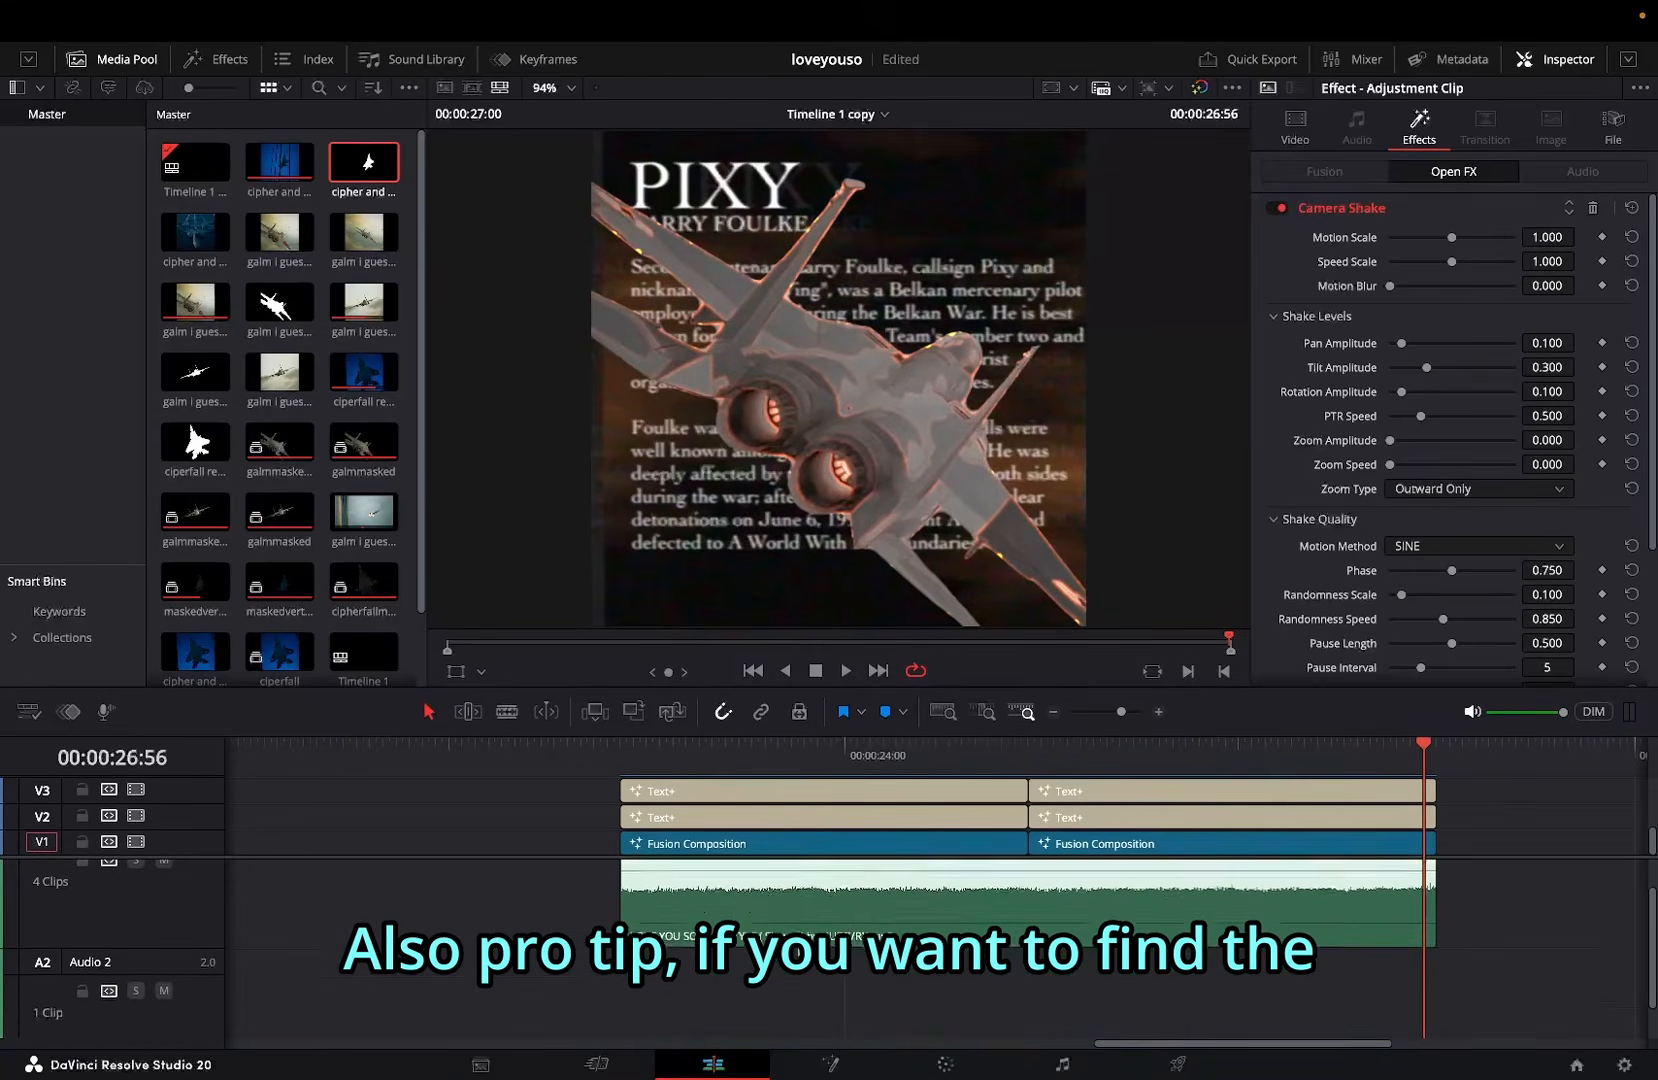
scroll(789, 888, up, 4)
alt+drag(766, 910, 762, 960)
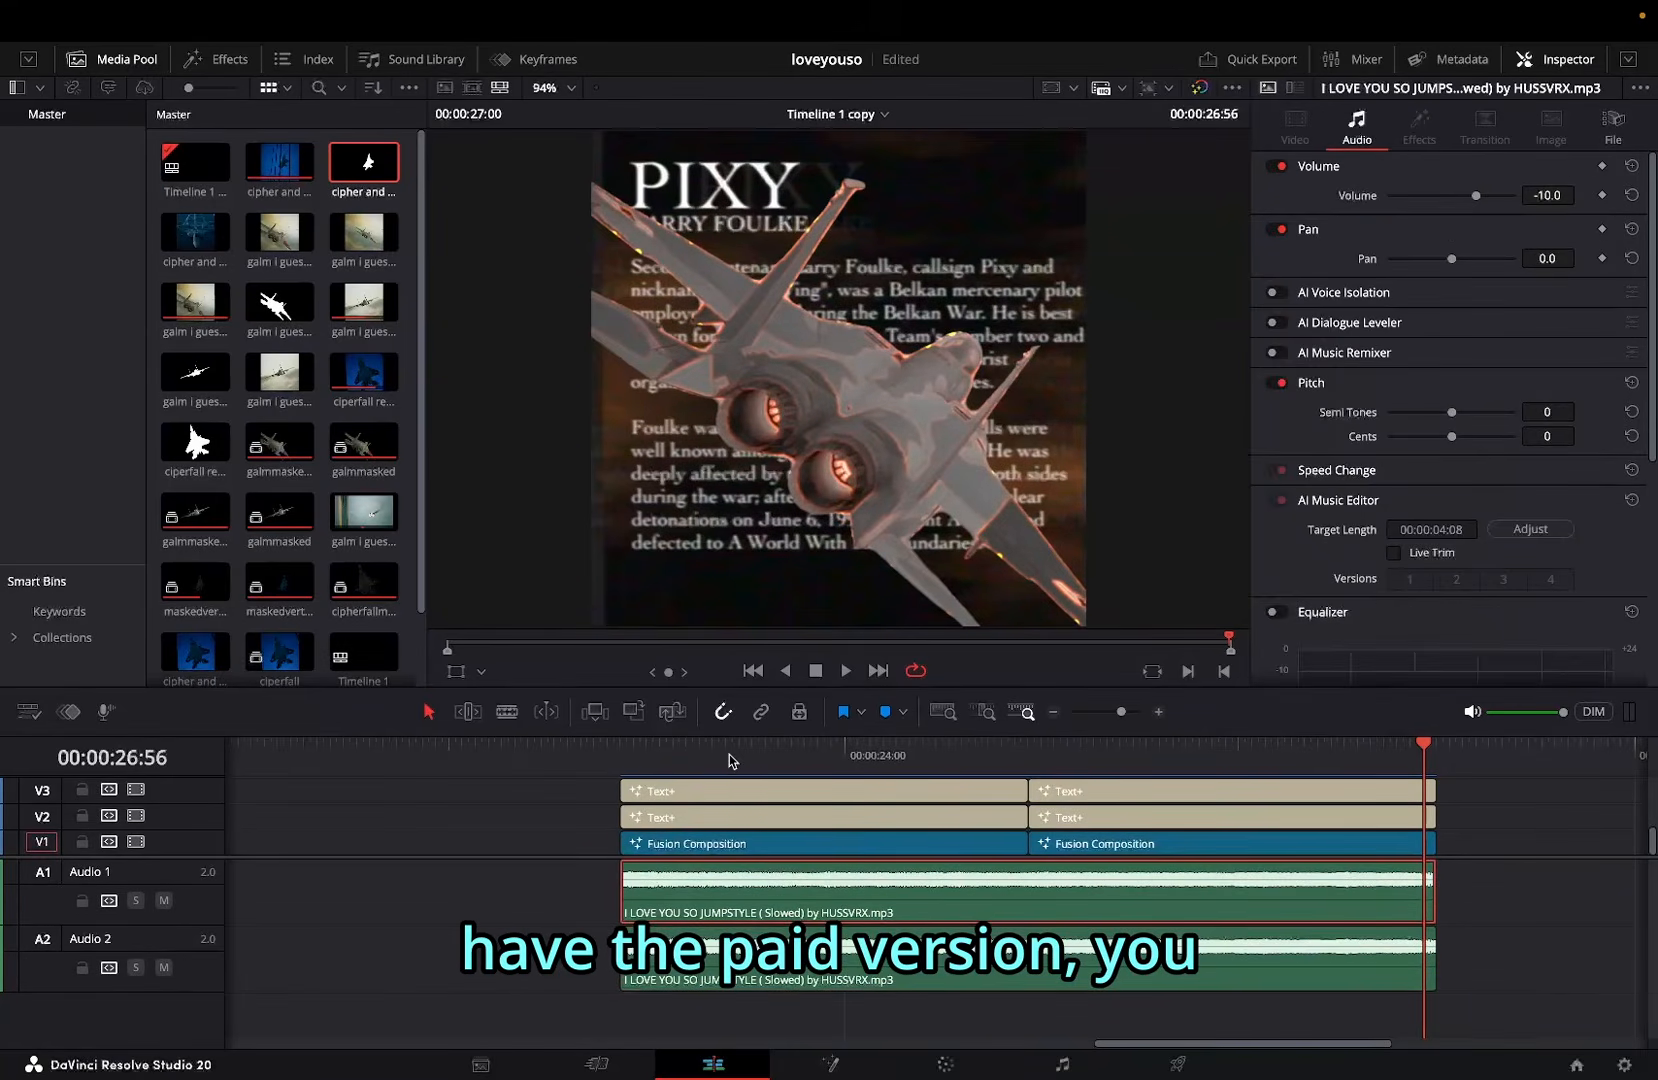
click(723, 755)
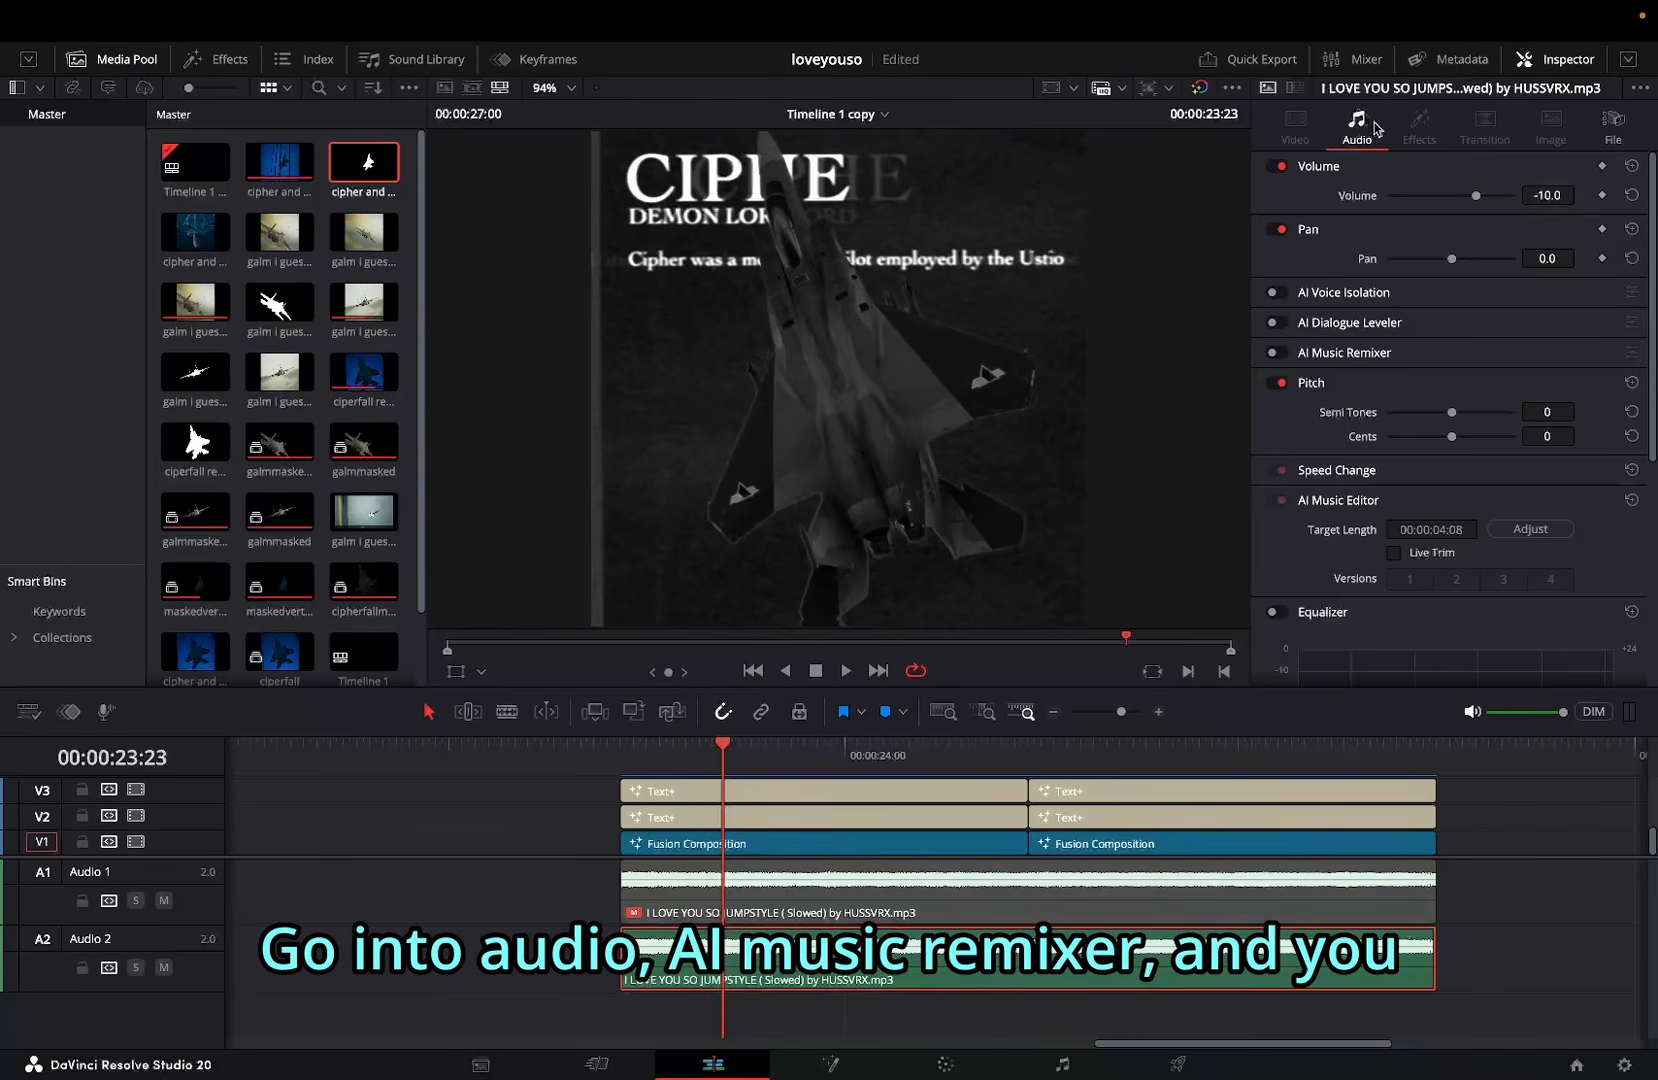
Step: Enable AI Music Remixer on the Audio 2 song clip, mute voice, drums, other and guitar, and play the isolated bass from the start
click(1274, 353)
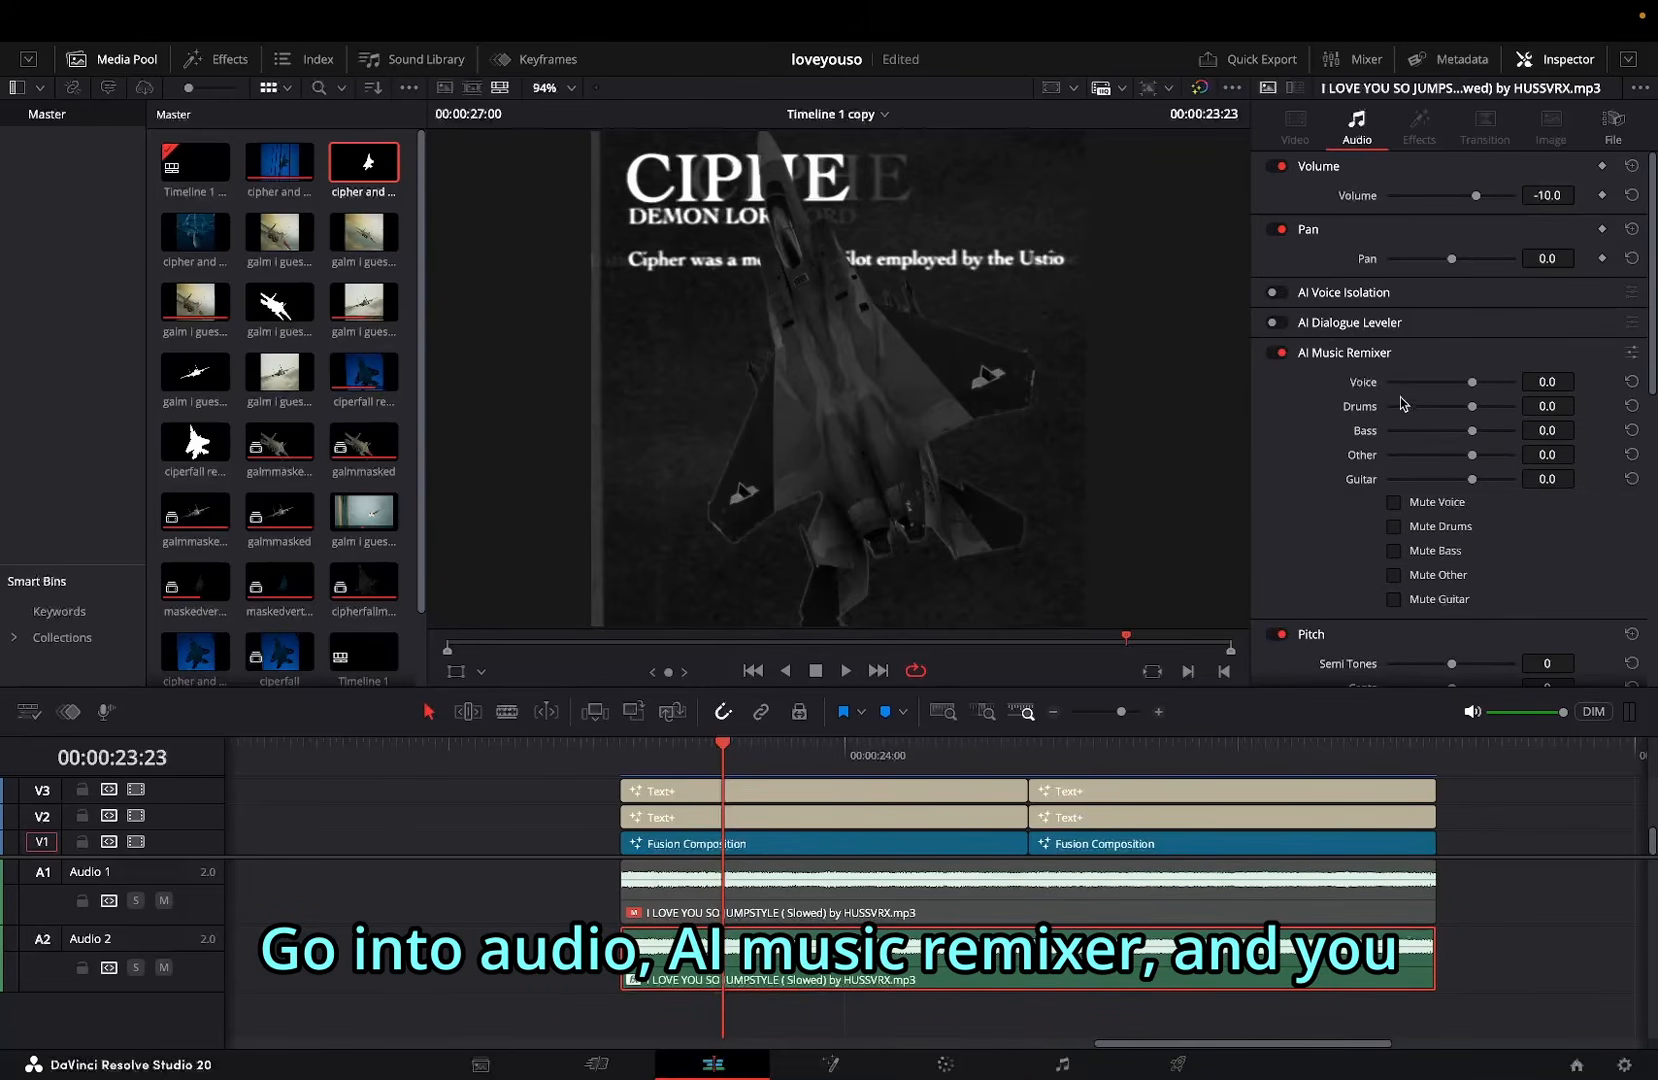
click(1393, 527)
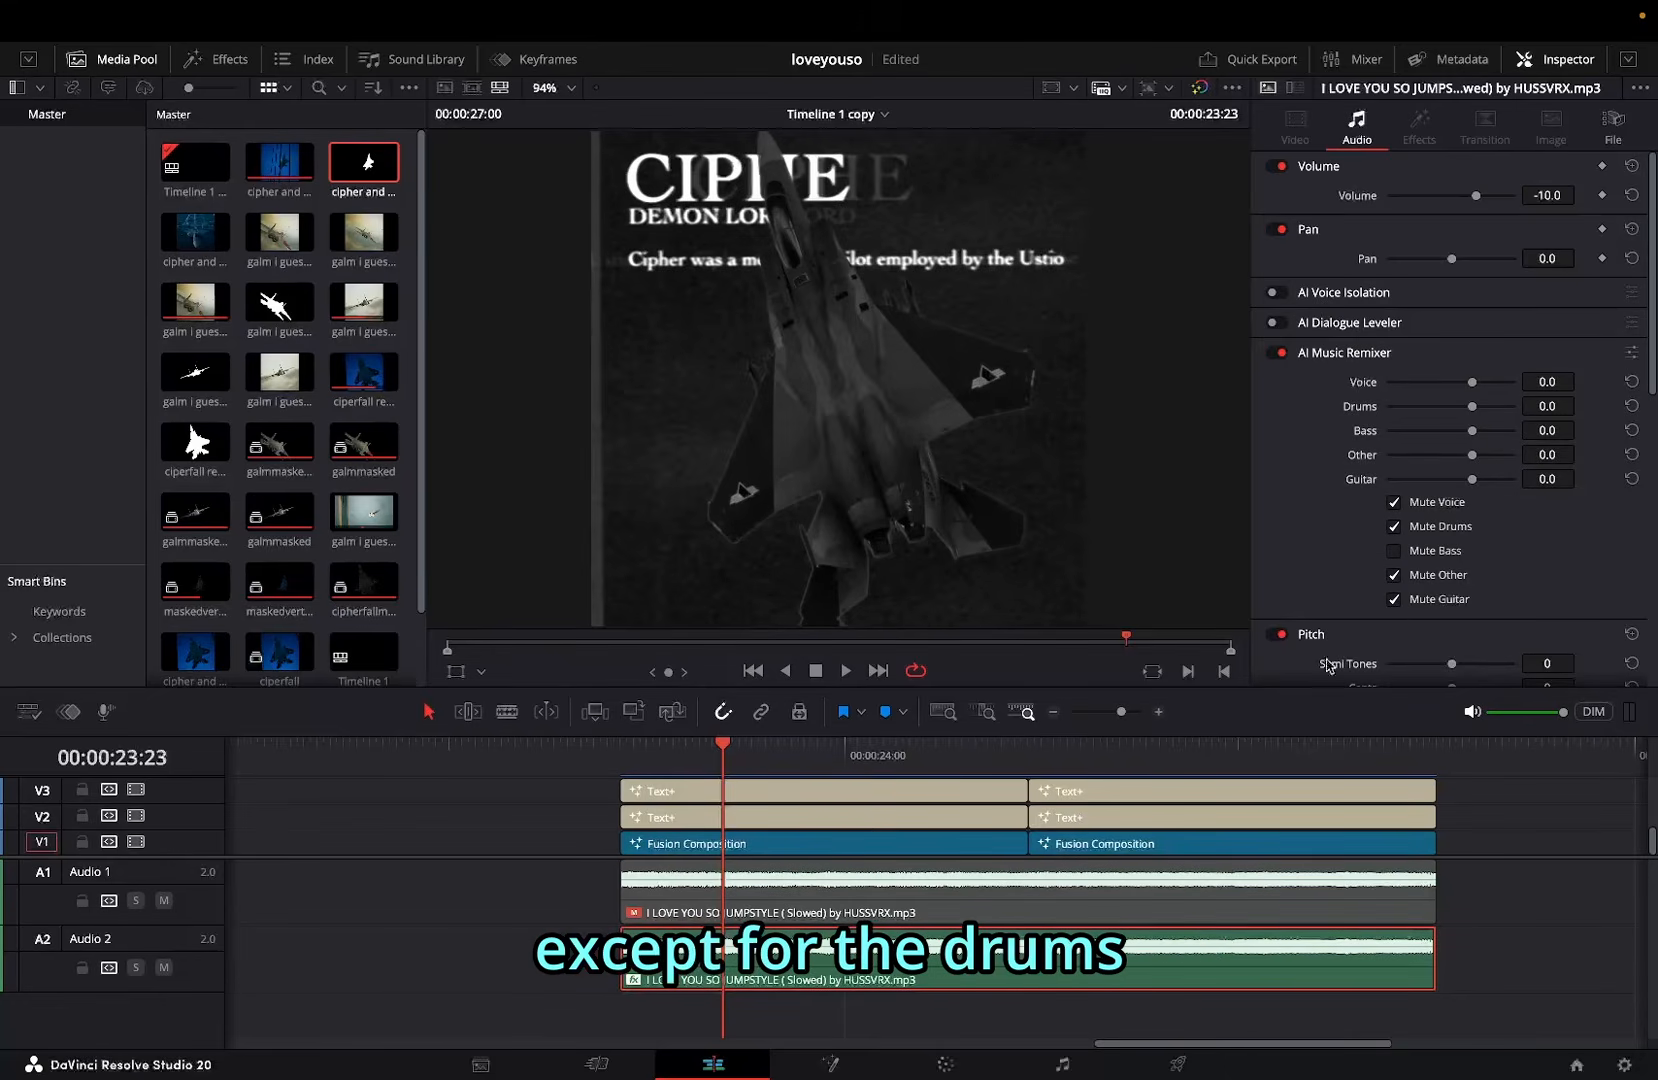
click(621, 760)
key(space)
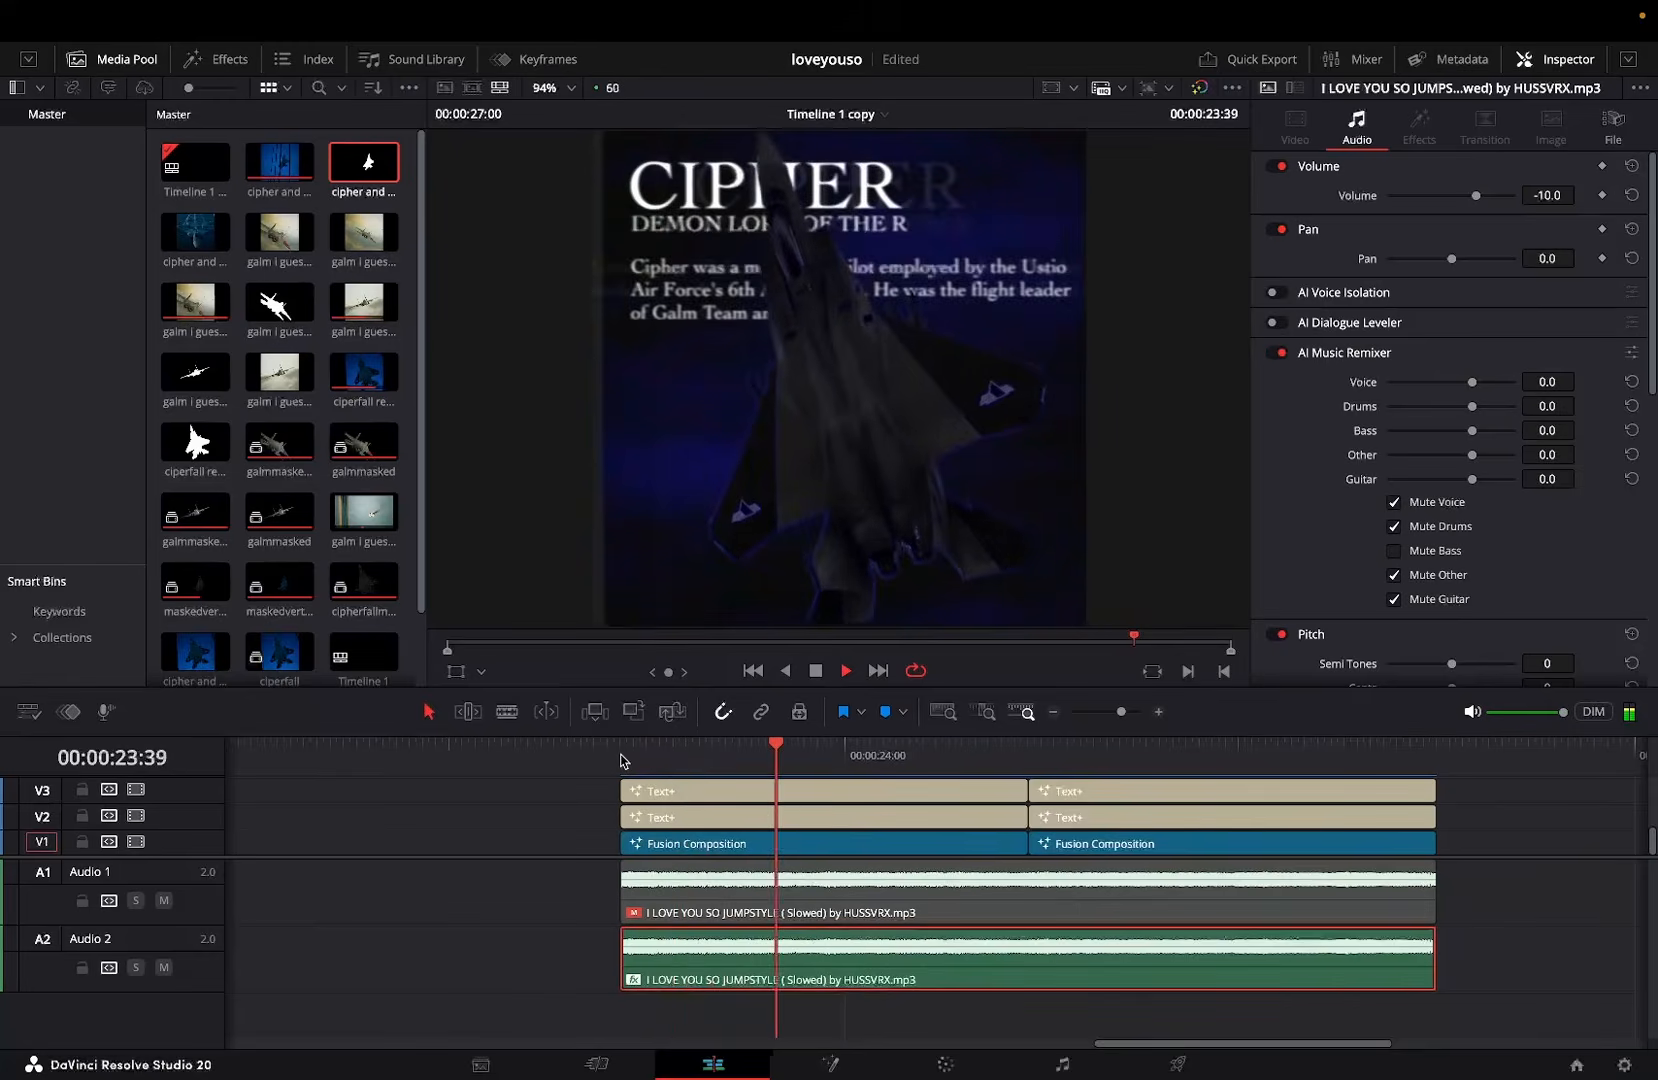
key(space)
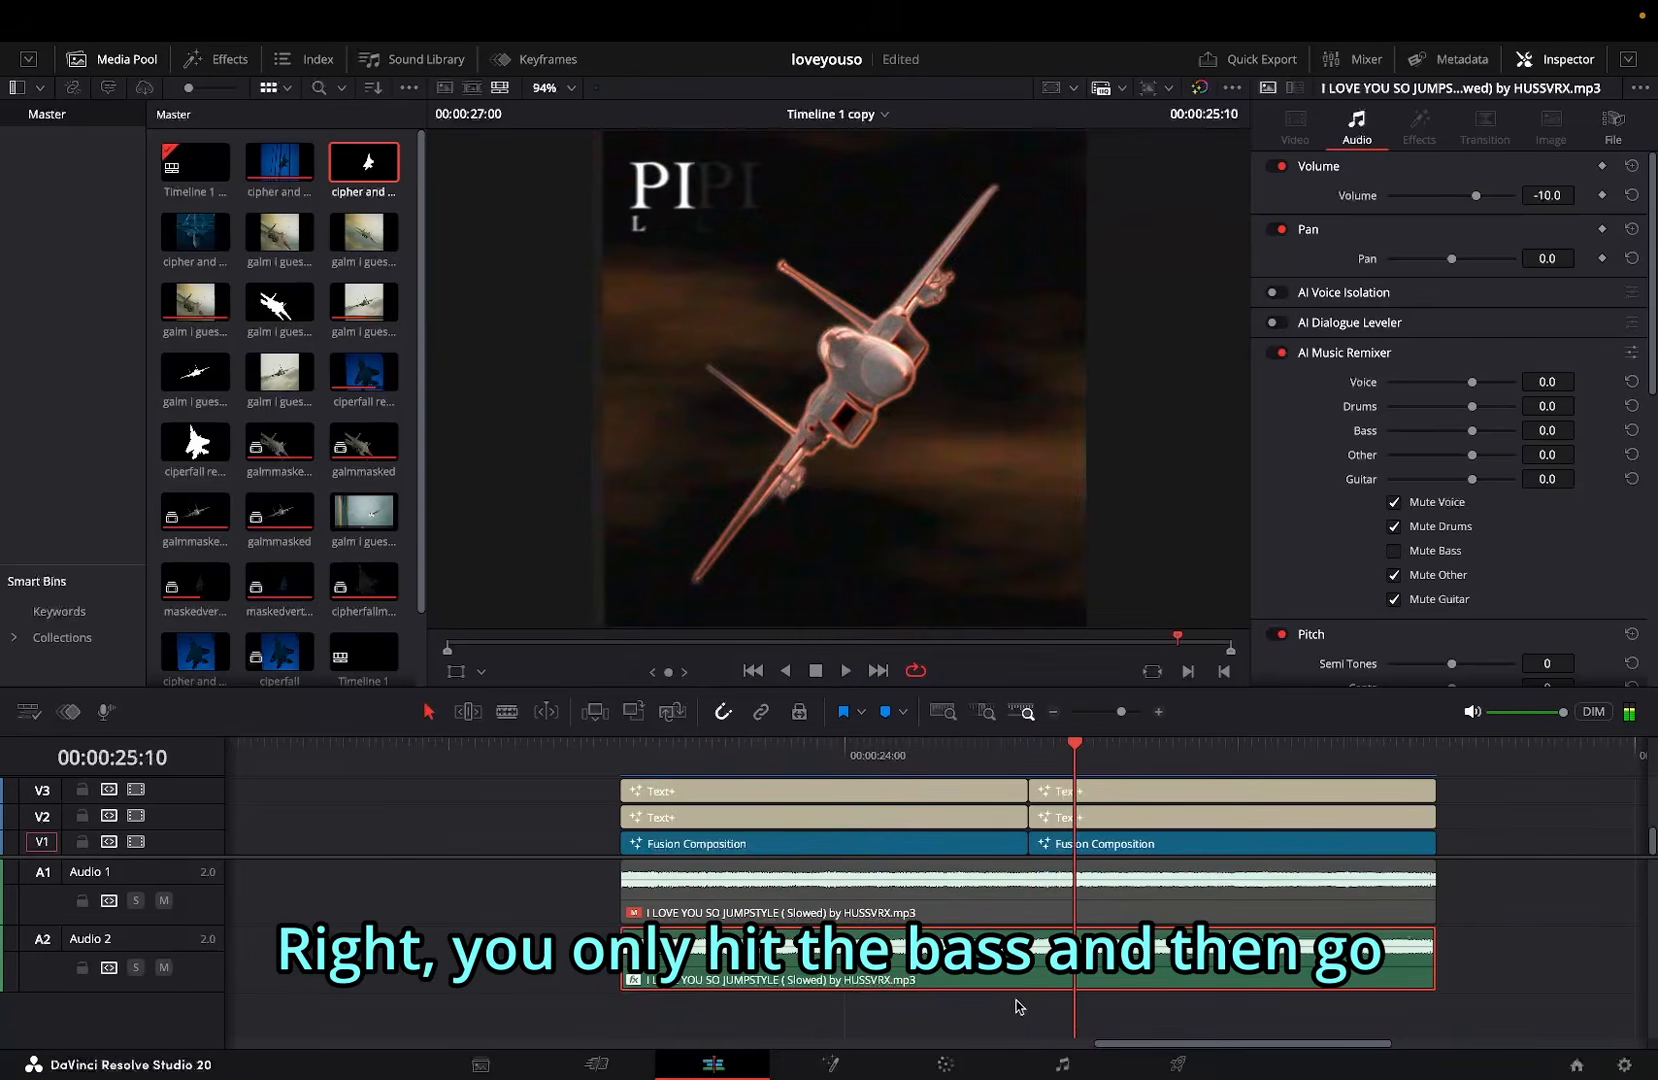
Step: Bounce the audio effects of the Audio 2 song clip on the Fairlight page and scrub its beats on the Edit page
click(1045, 1068)
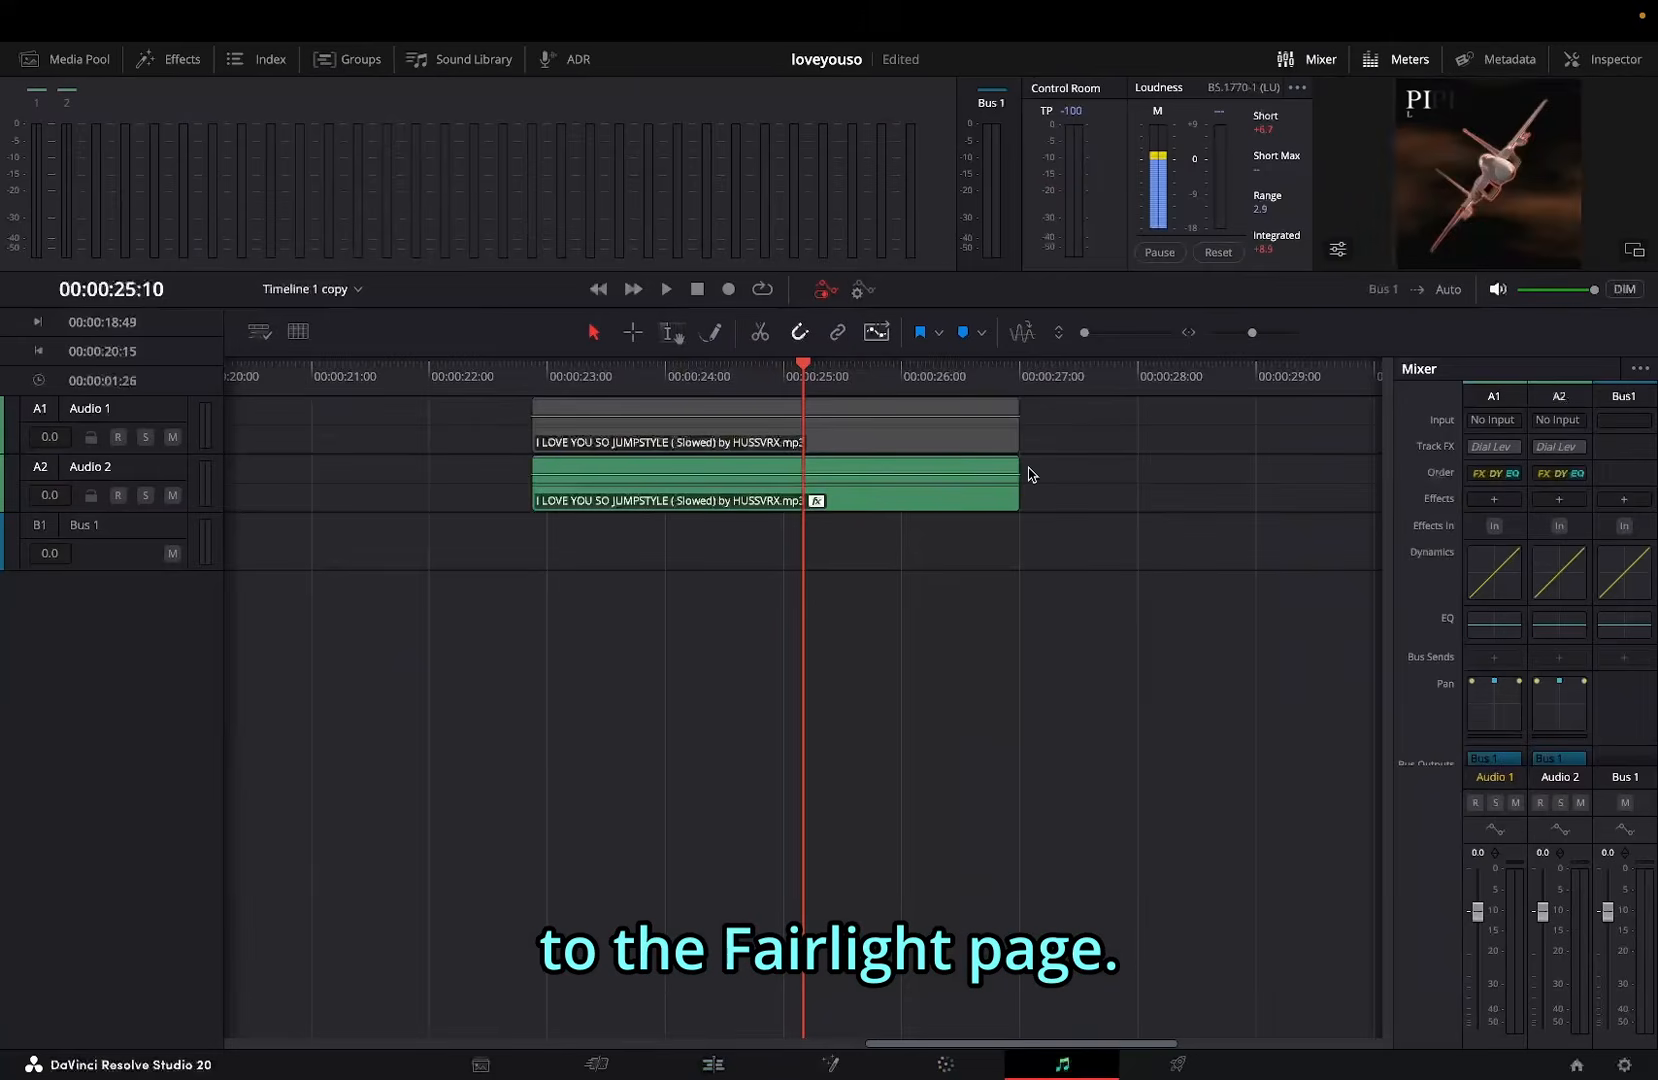
right_click(879, 505)
click(935, 762)
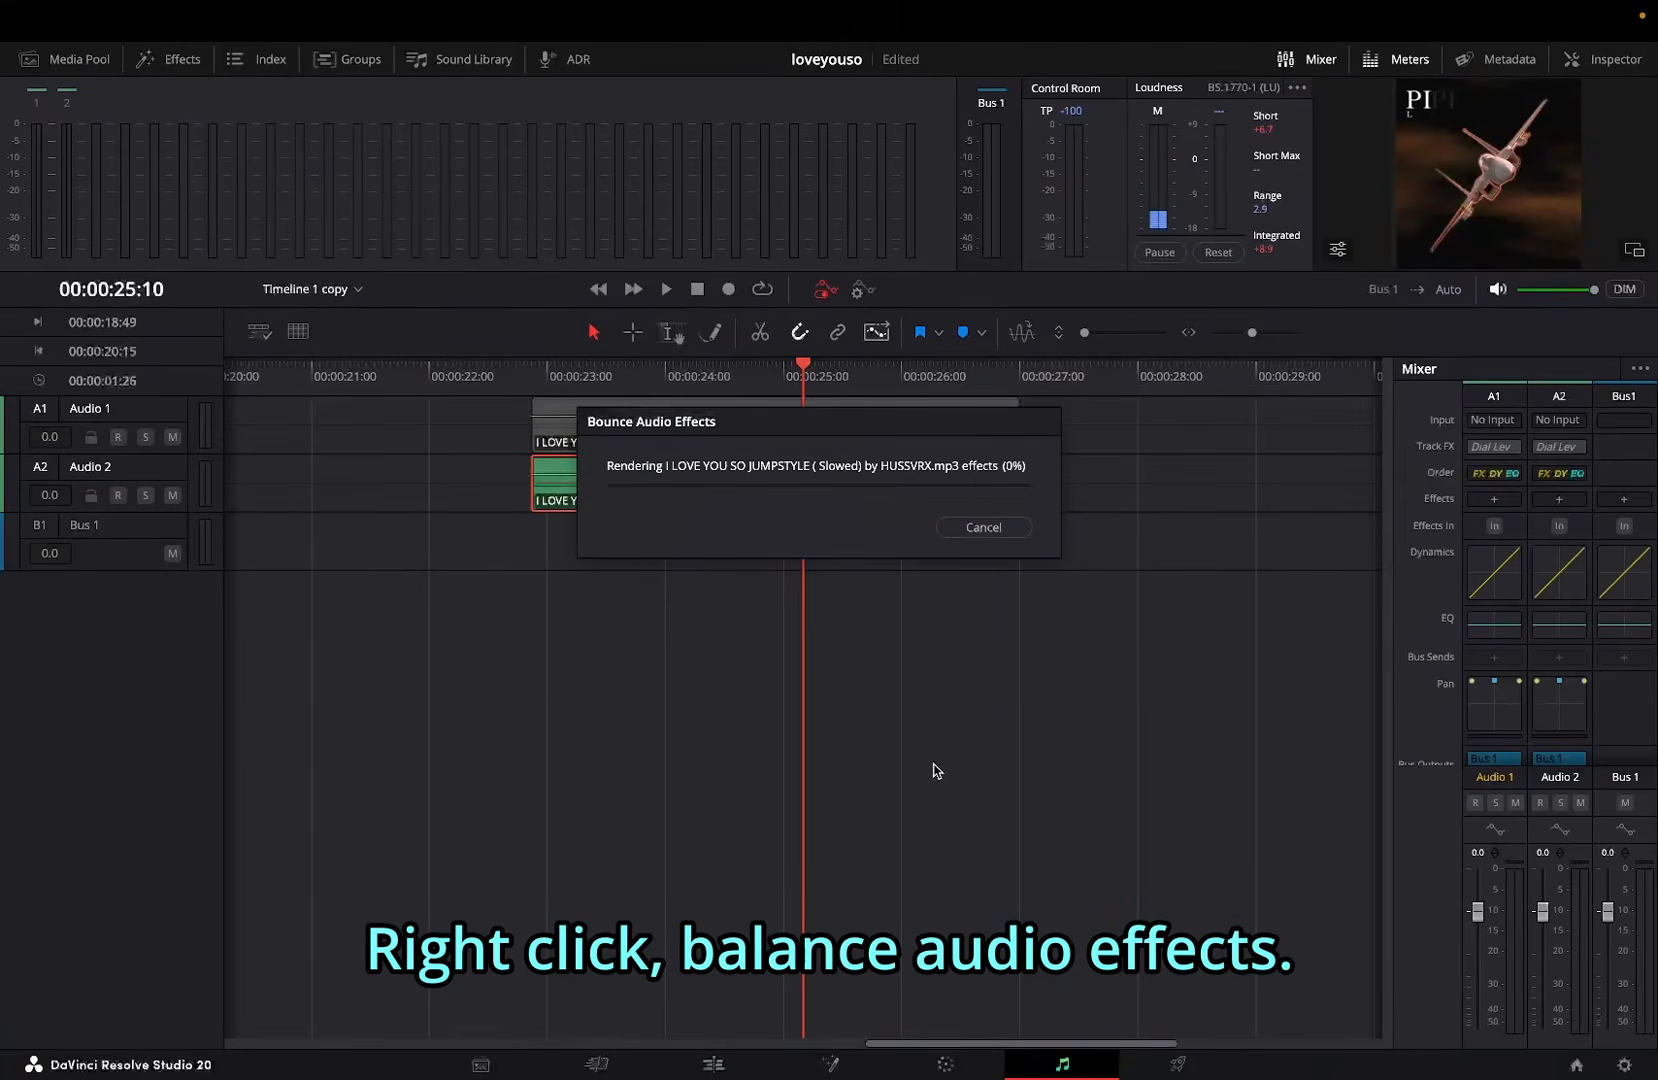
click(748, 1068)
click(1082, 980)
click(1030, 745)
drag(1033, 748, 1129, 745)
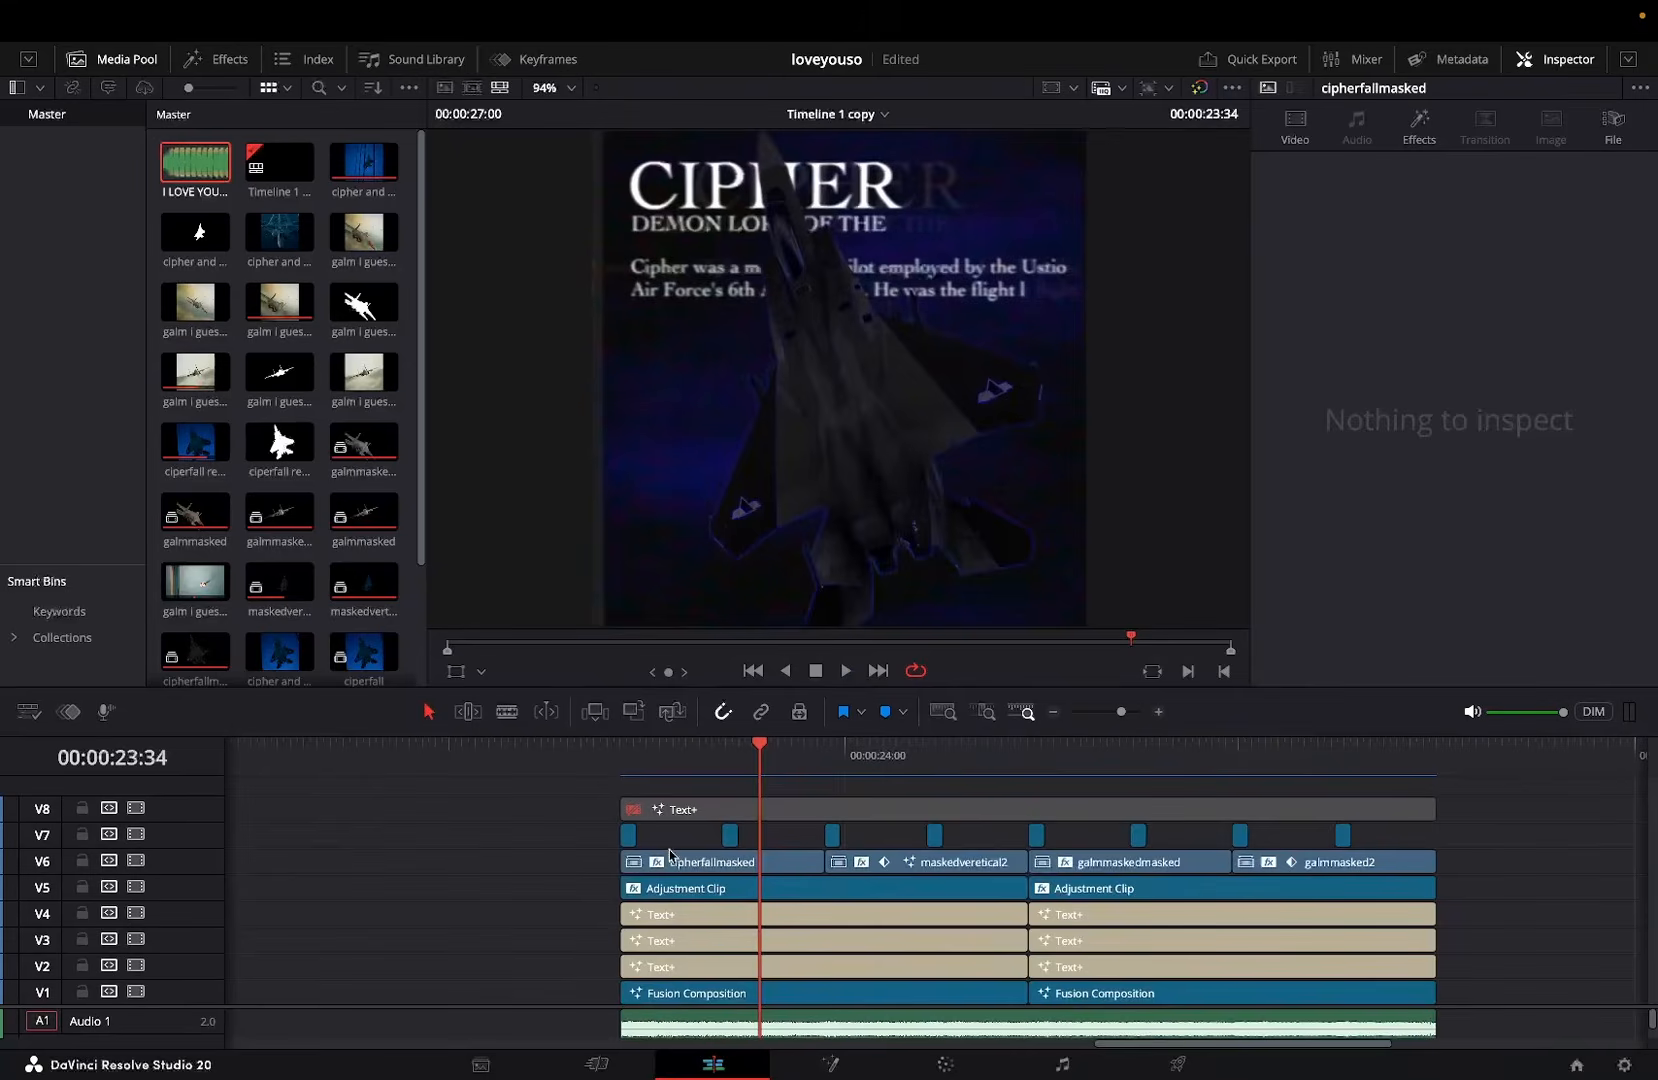
Step: Enable the long Text+ clip on V8 and place a copy on an empty stretch of V8 starting just before 00:00:28:00
click(686, 815)
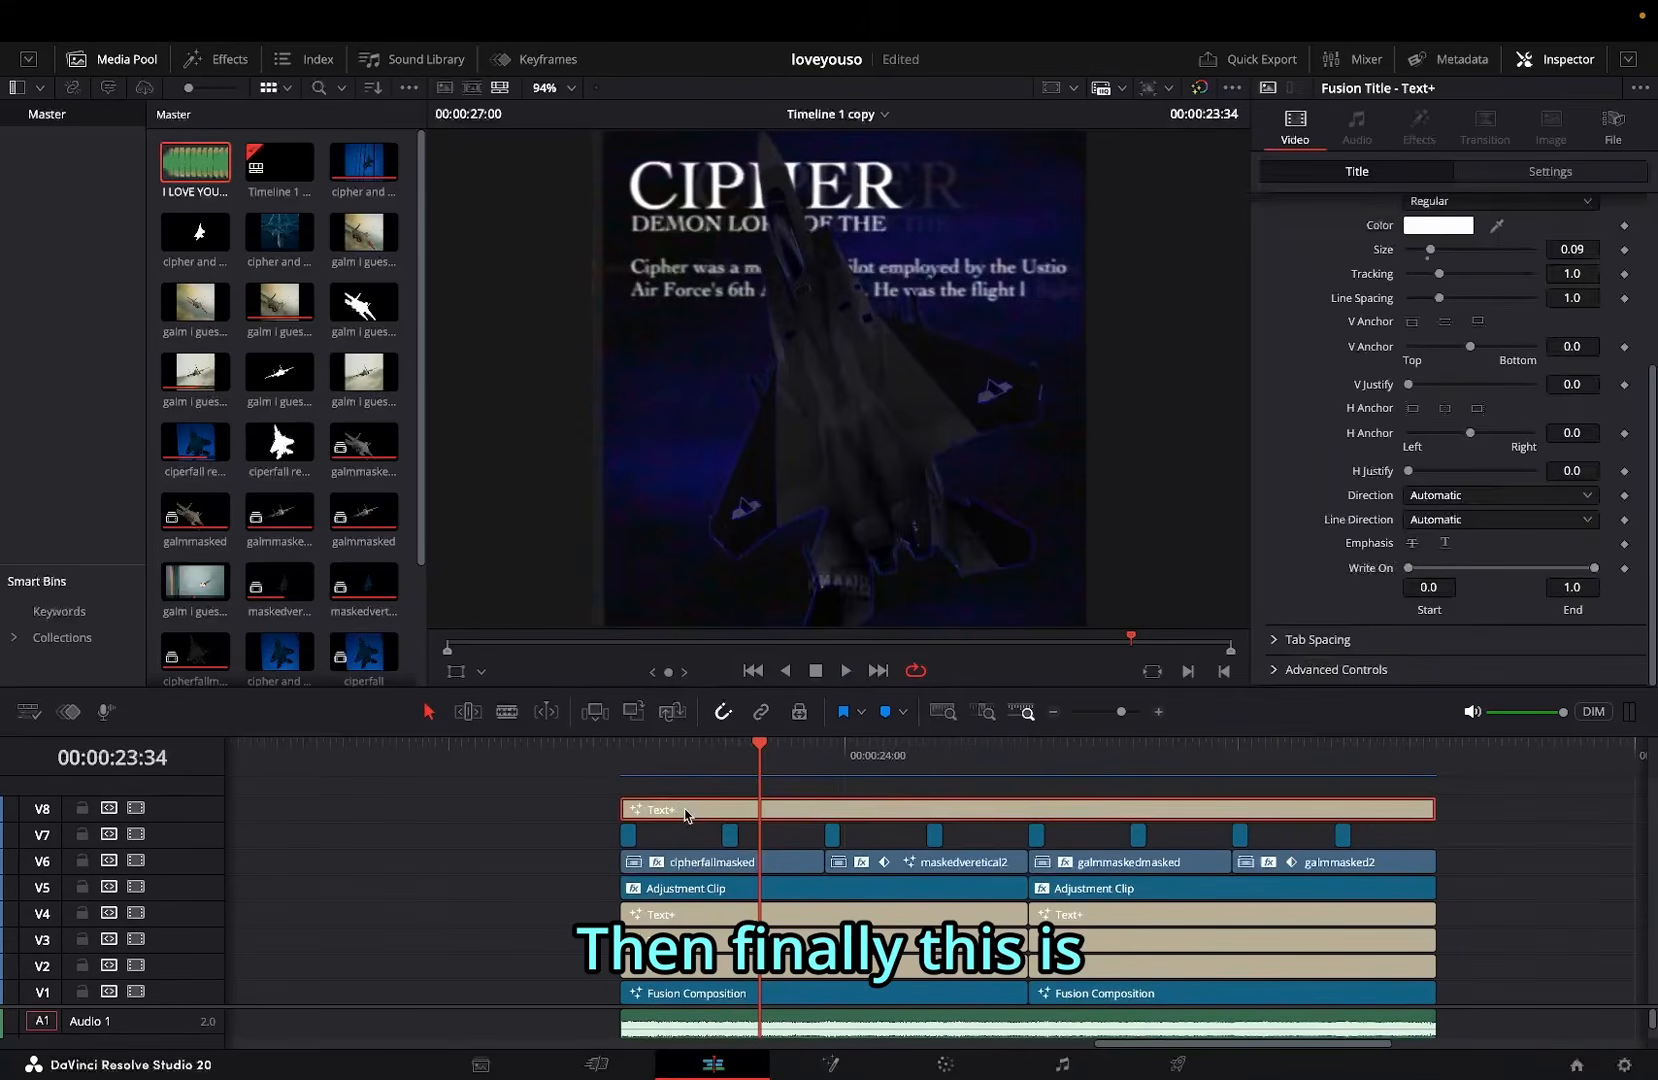
drag(789, 742, 798, 746)
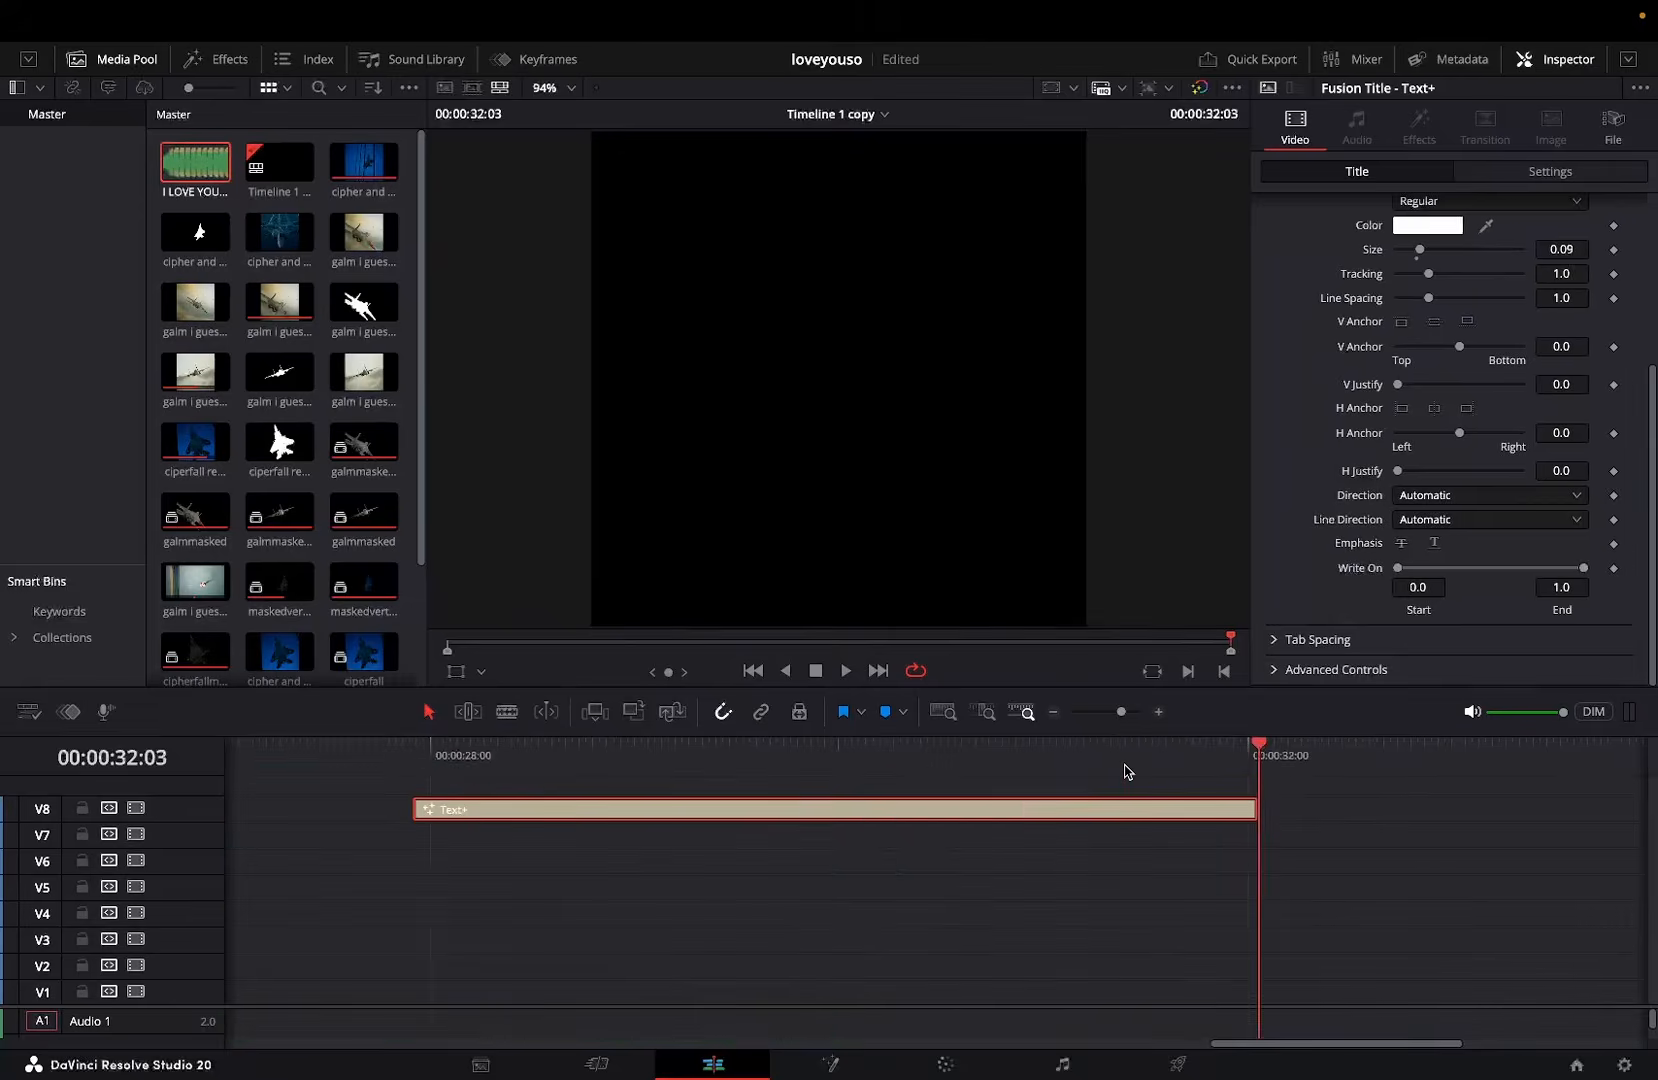
Step: Delete the Text+ copy and place the cipher and f15 and cutscene cold render clip on empty V4 between 00:00:28:00 and 00:00:32:00
click(1029, 745)
key(Delete)
drag(363, 163, 800, 913)
click(832, 746)
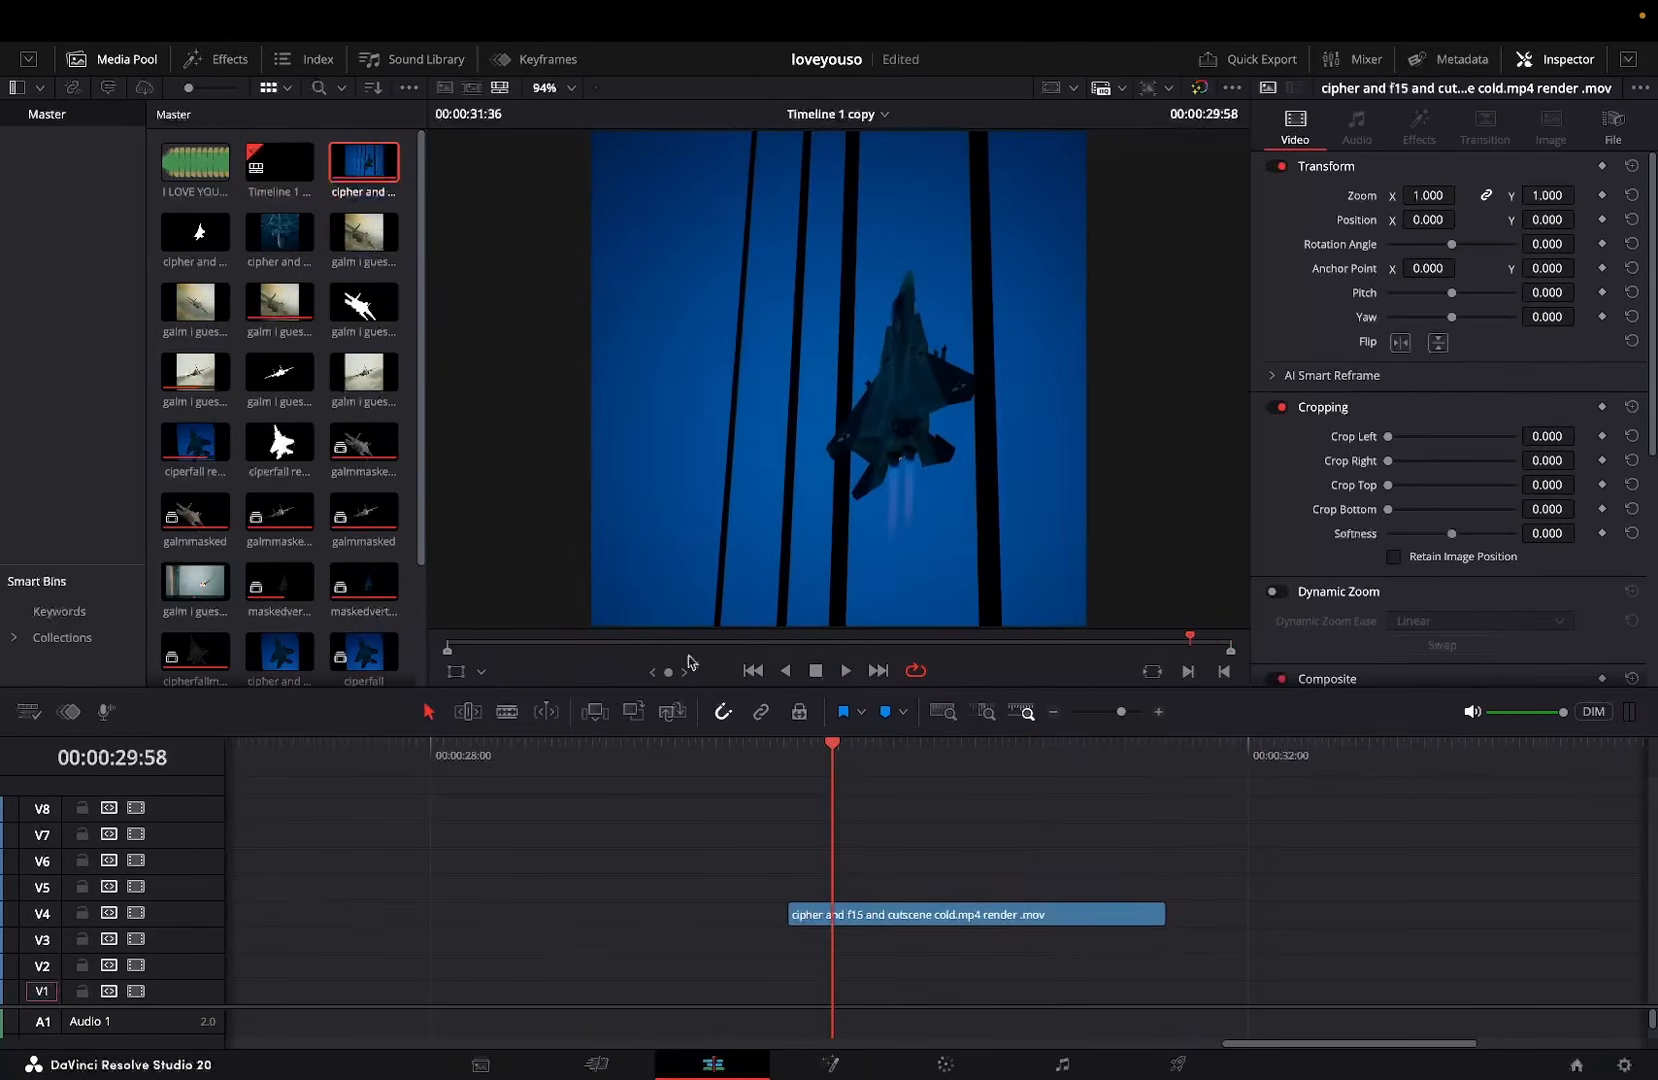
Step: Find the Text+ title among the effects and add it on V5, aligned with the start of the aircraft clip
click(215, 59)
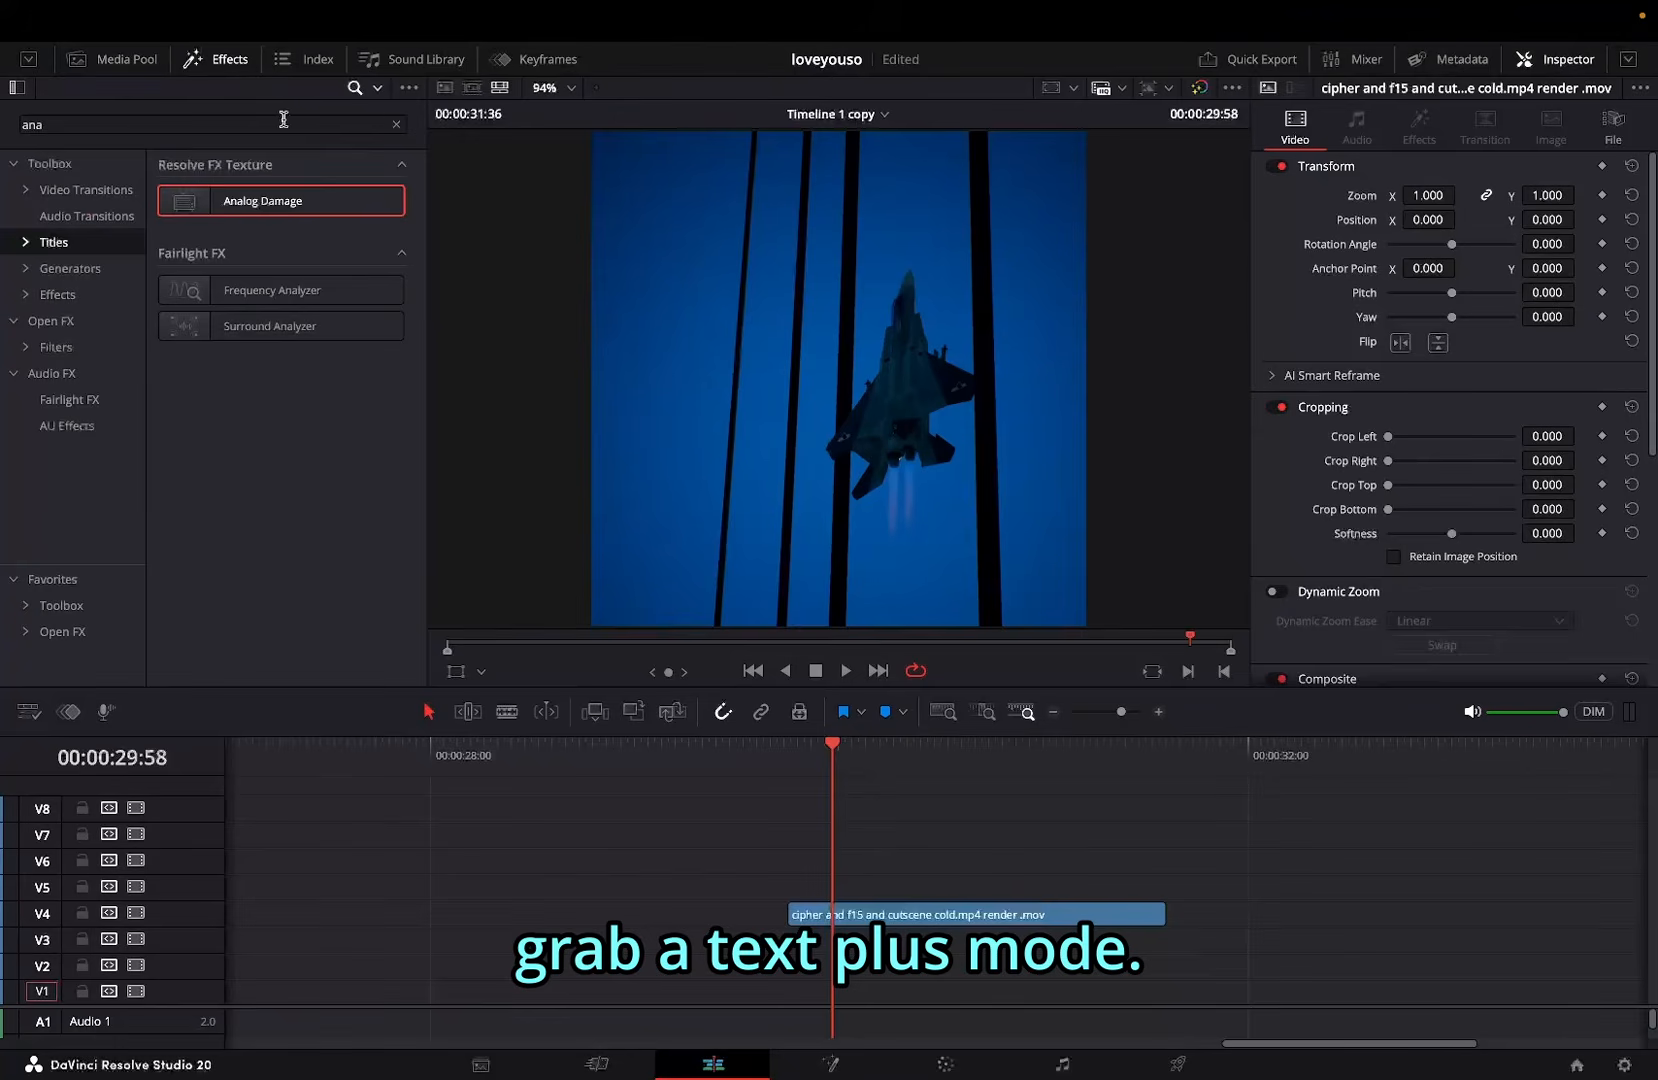
click(396, 120)
text(text)
drag(259, 274, 889, 889)
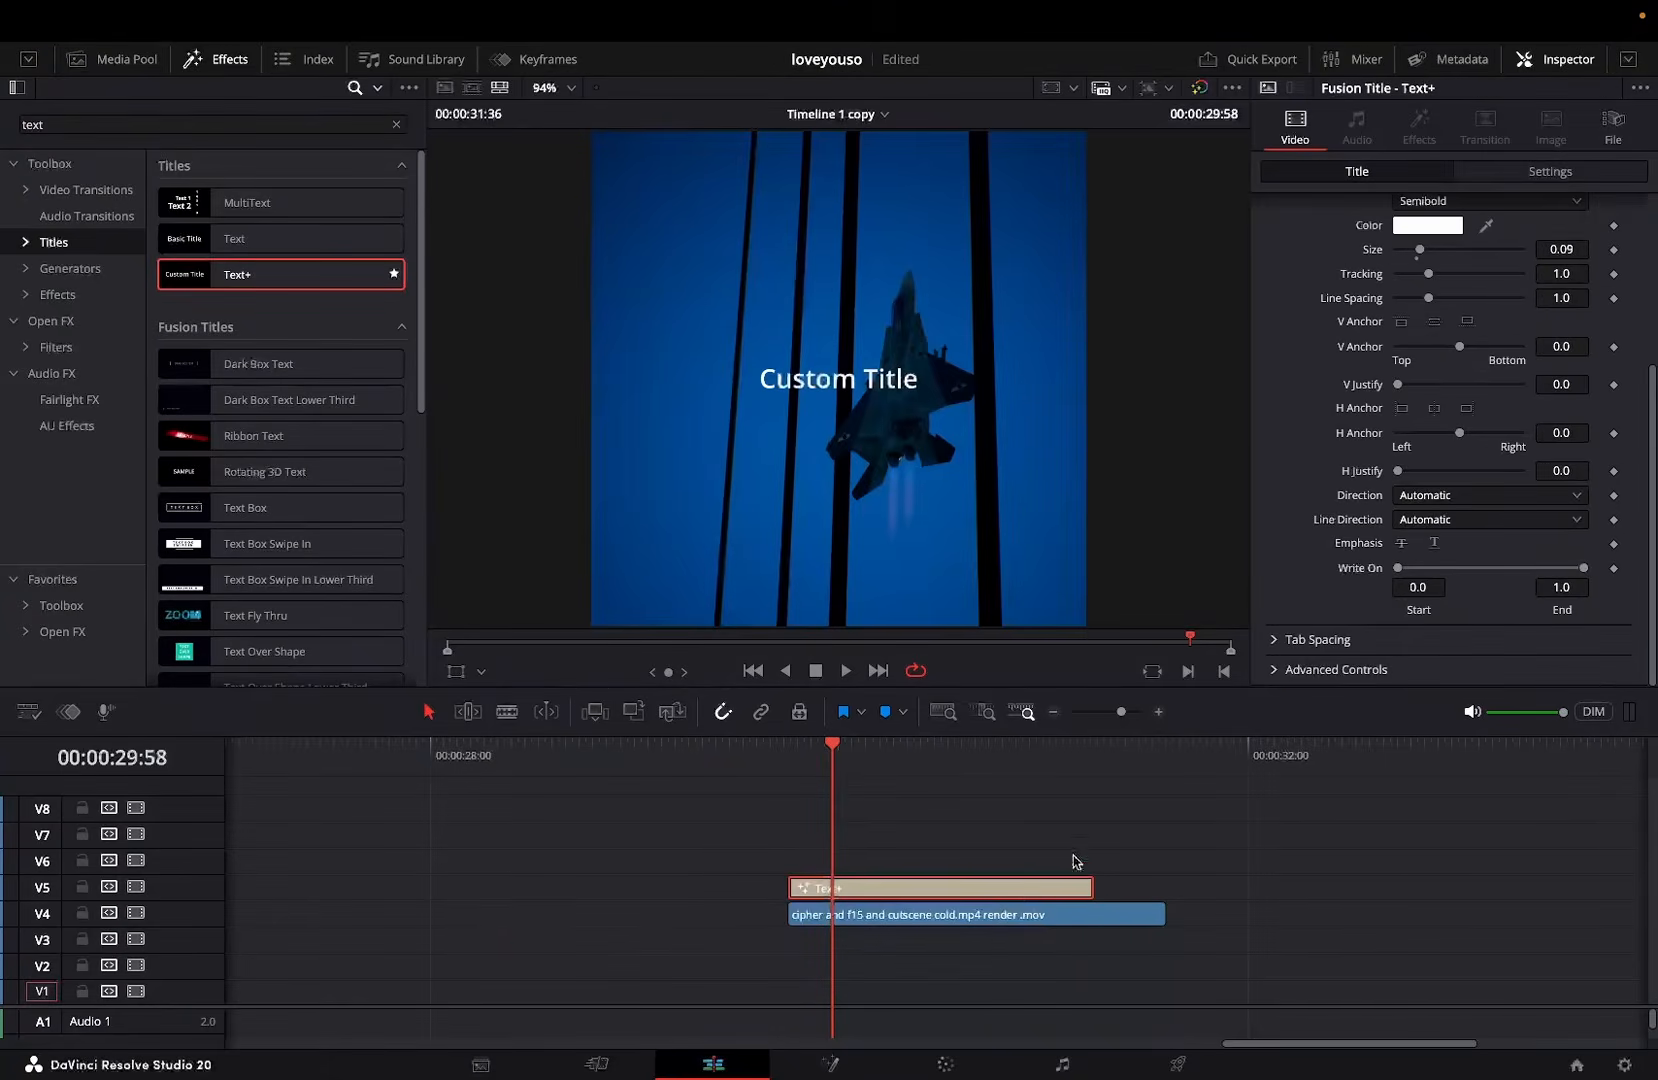
Step: Set the V5 title's text to "kmanb" and its font to Chinese Rocks
scroll(1340, 488, up, 5)
triple_click(1371, 303)
text(kmanb)
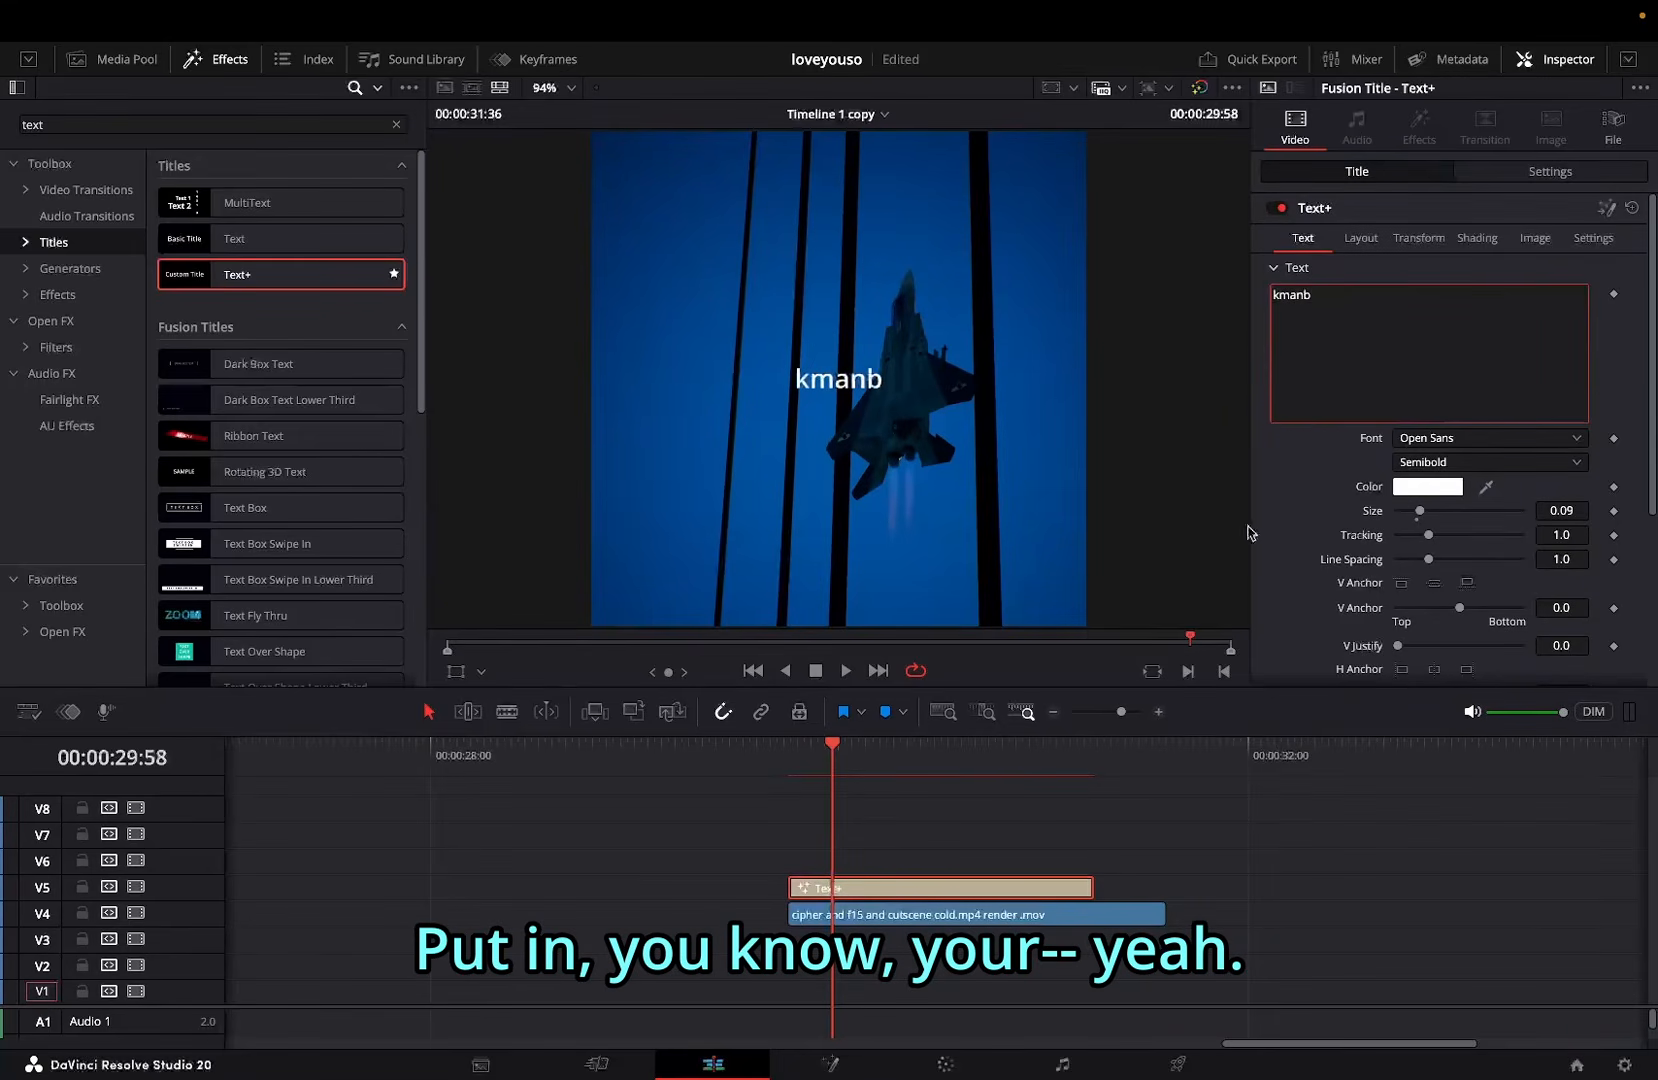
click(1405, 446)
click(1413, 452)
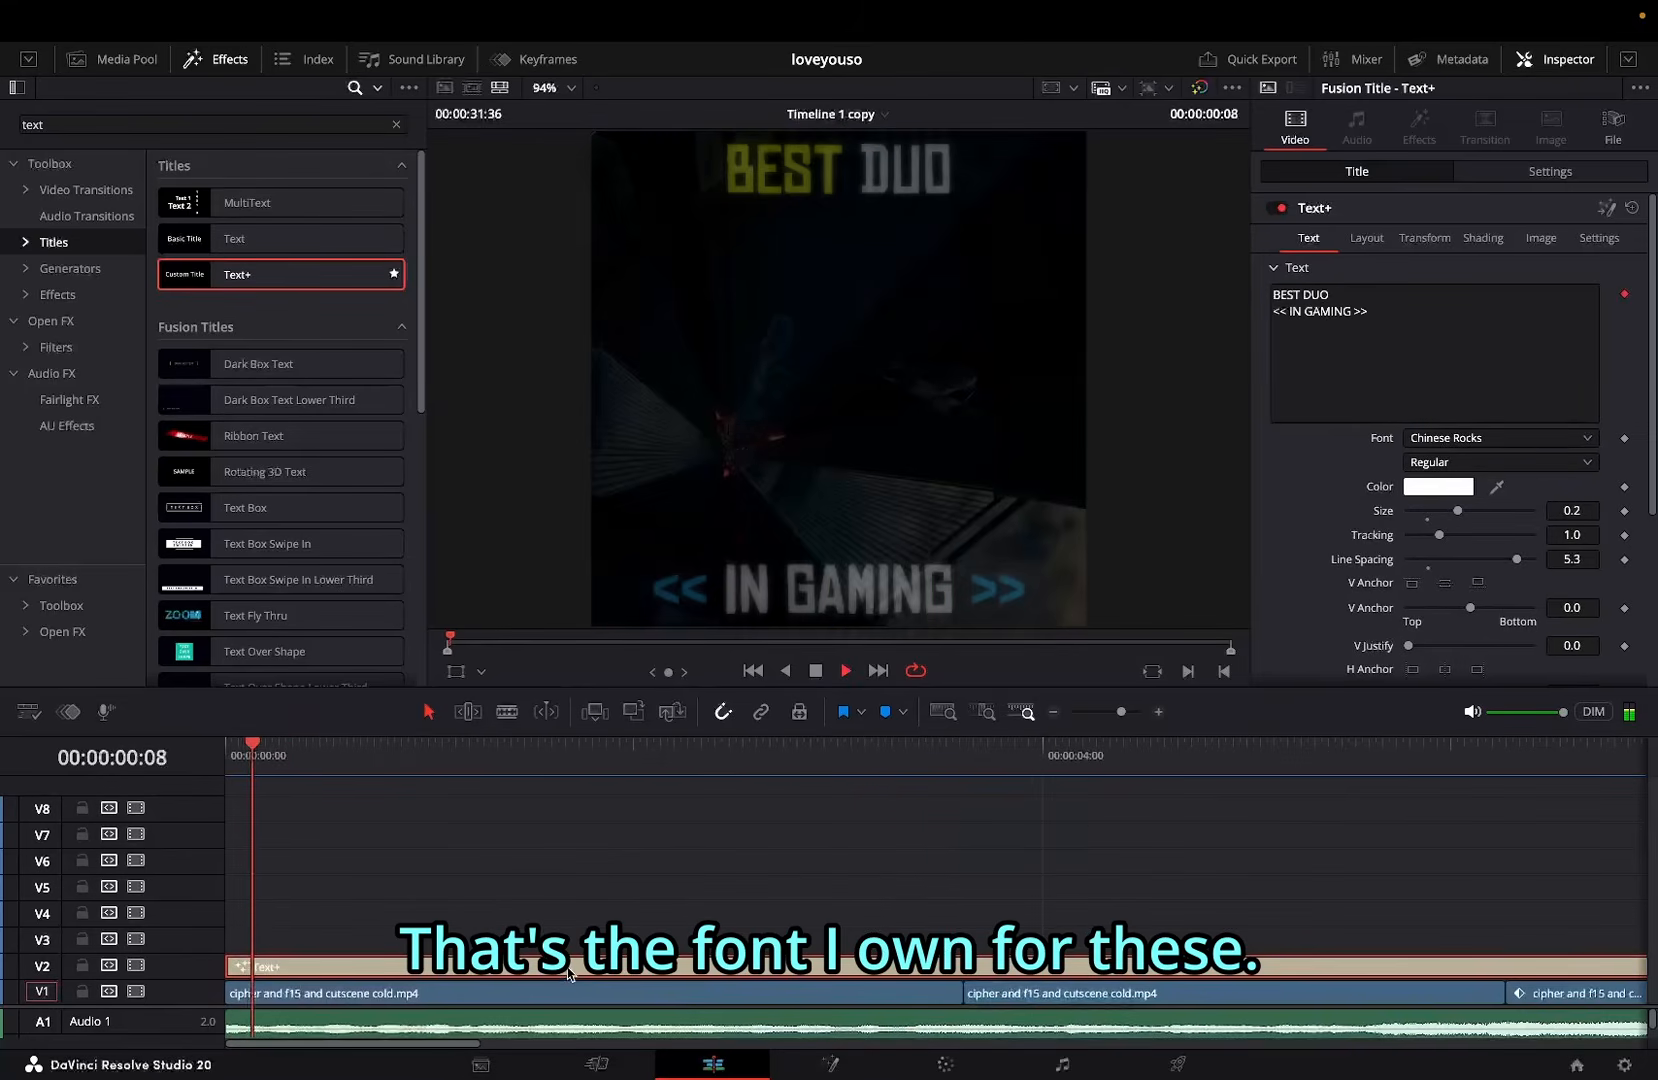
Step: Play the opening BEST DUO title to examine its font, and return to the kmanb title on V5
key(space)
key(space)
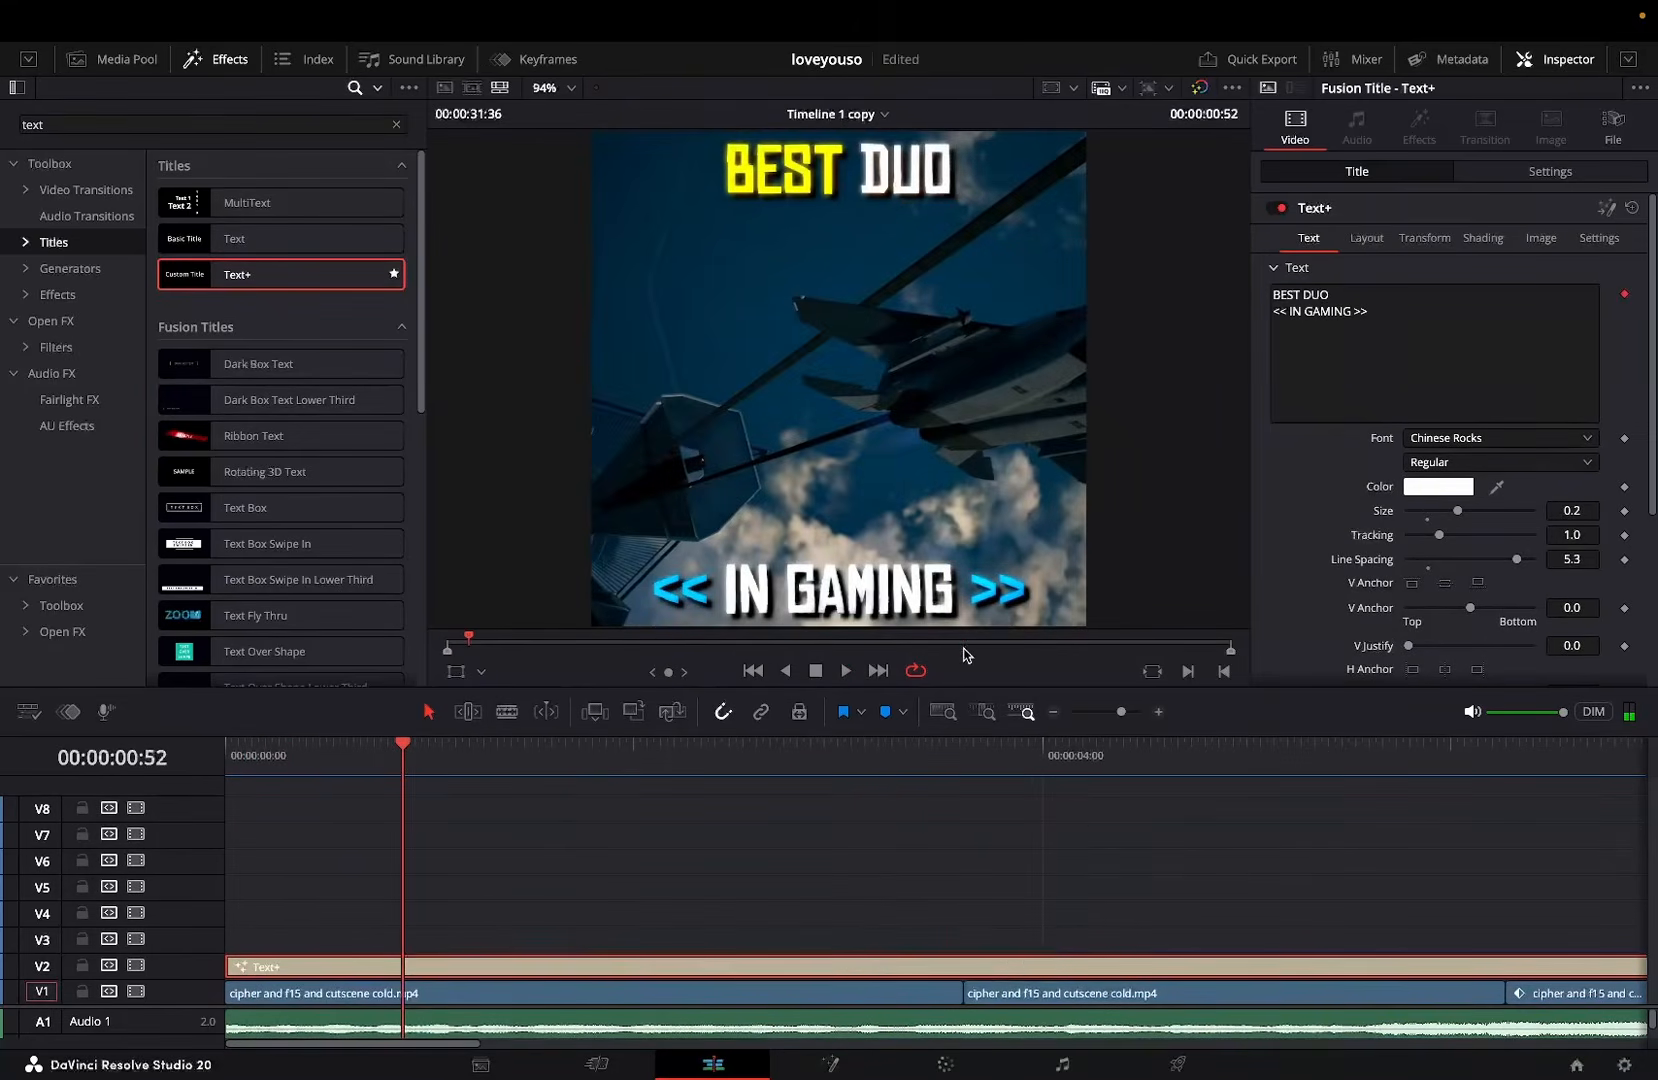
click(1017, 647)
drag(1074, 649, 1199, 648)
scroll(1135, 788, right, 2)
click(1007, 887)
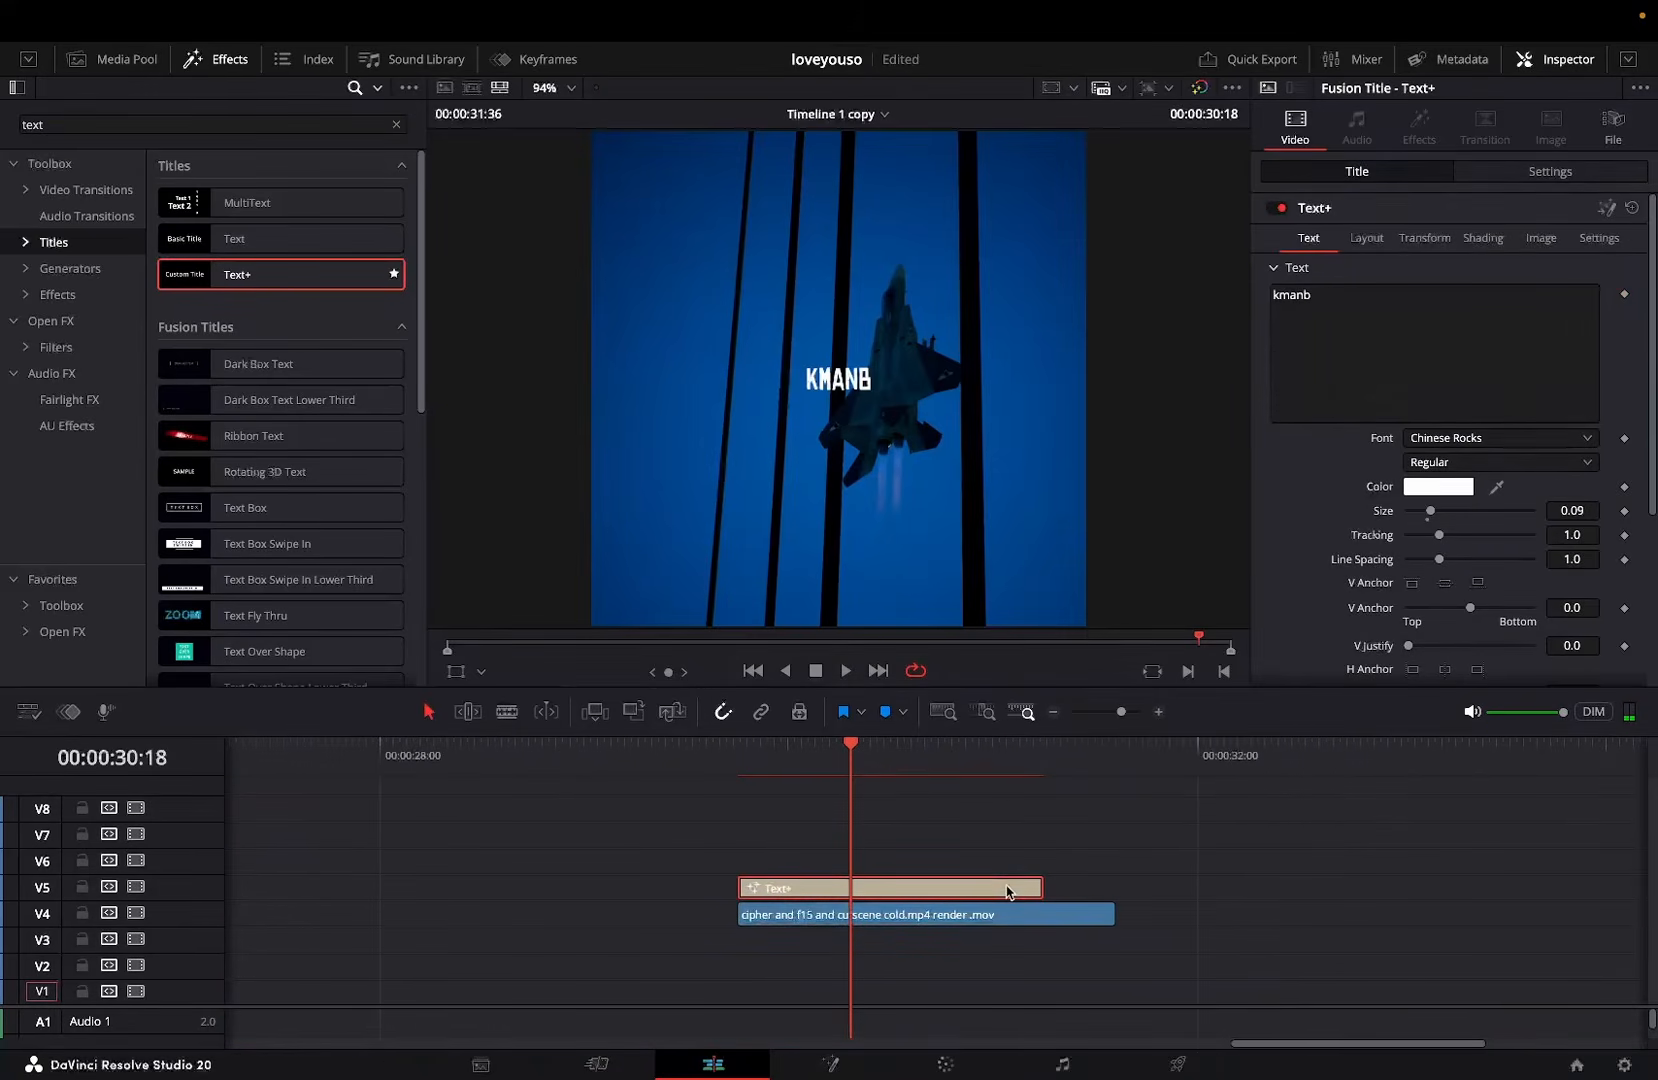
Step: Open the kmanb title in Fusion and insert a Glow between its Template and MediaOut nodes
key(shift+5)
key(shift+space)
text(glow)
key(Return)
key(shift+space)
text(glow)
key(Return)
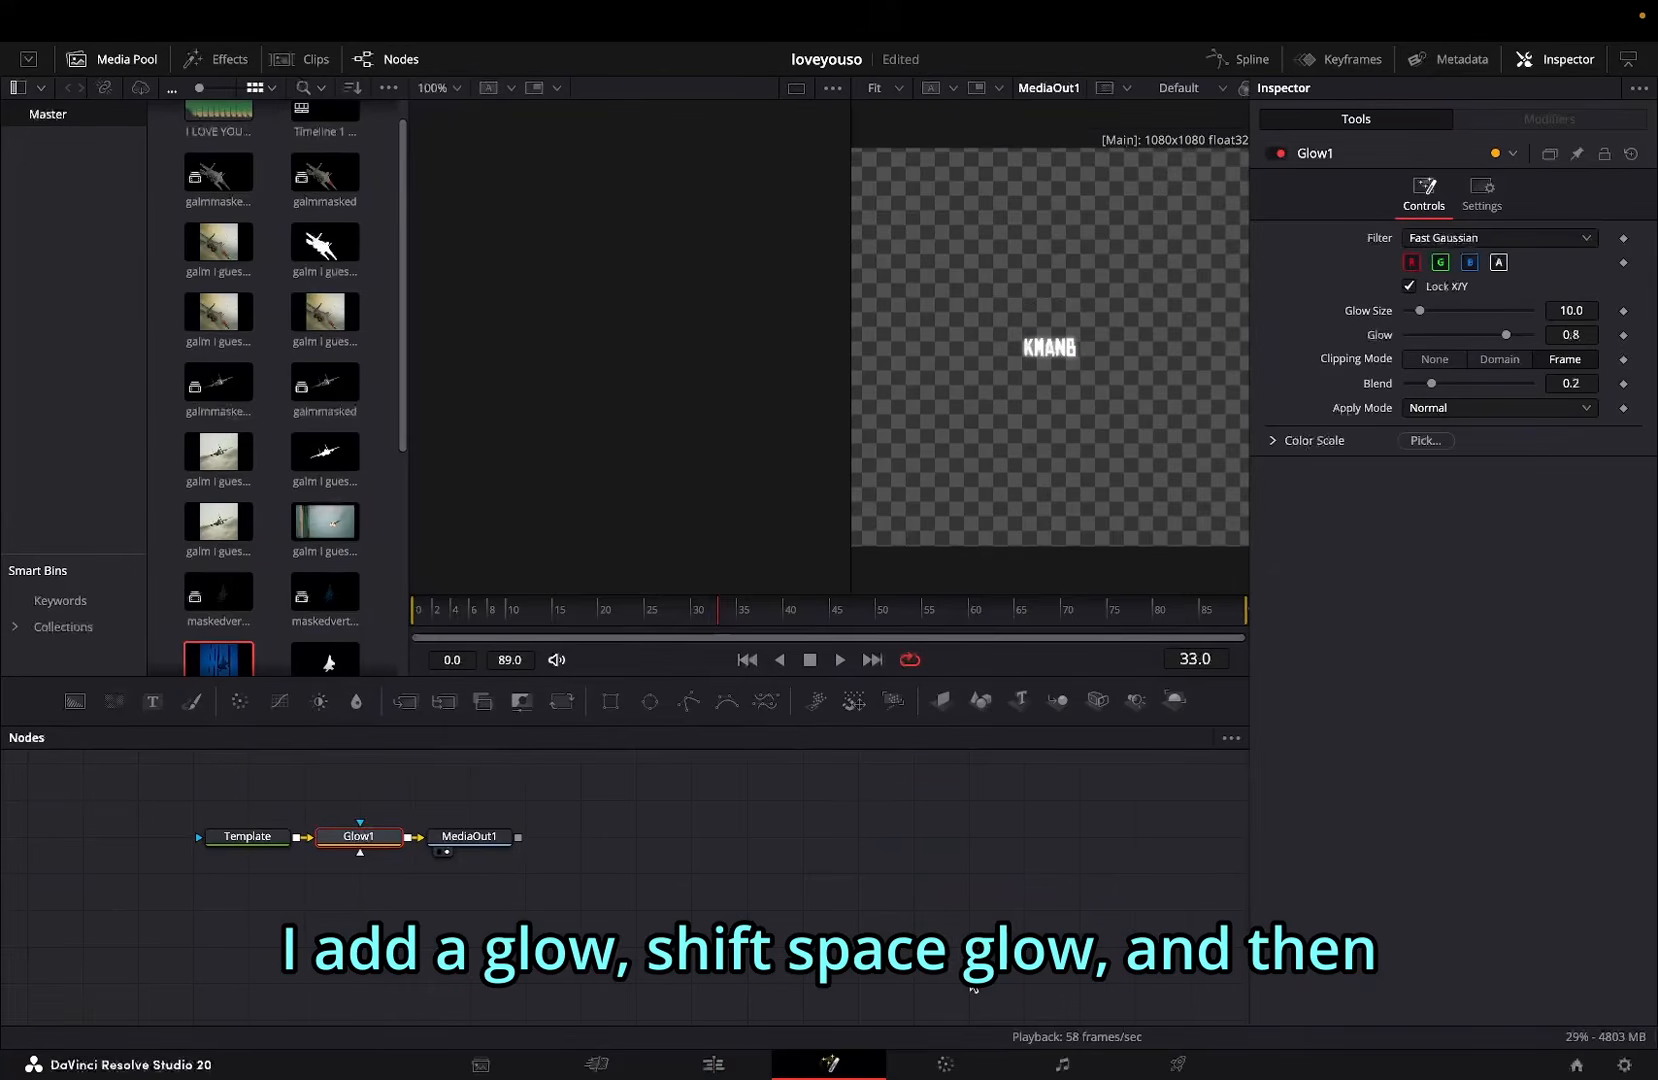
Step: Return to the Edit page and enable shading element 3, Black Shadow, for the kmanb title
click(760, 1065)
click(1471, 237)
click(1463, 293)
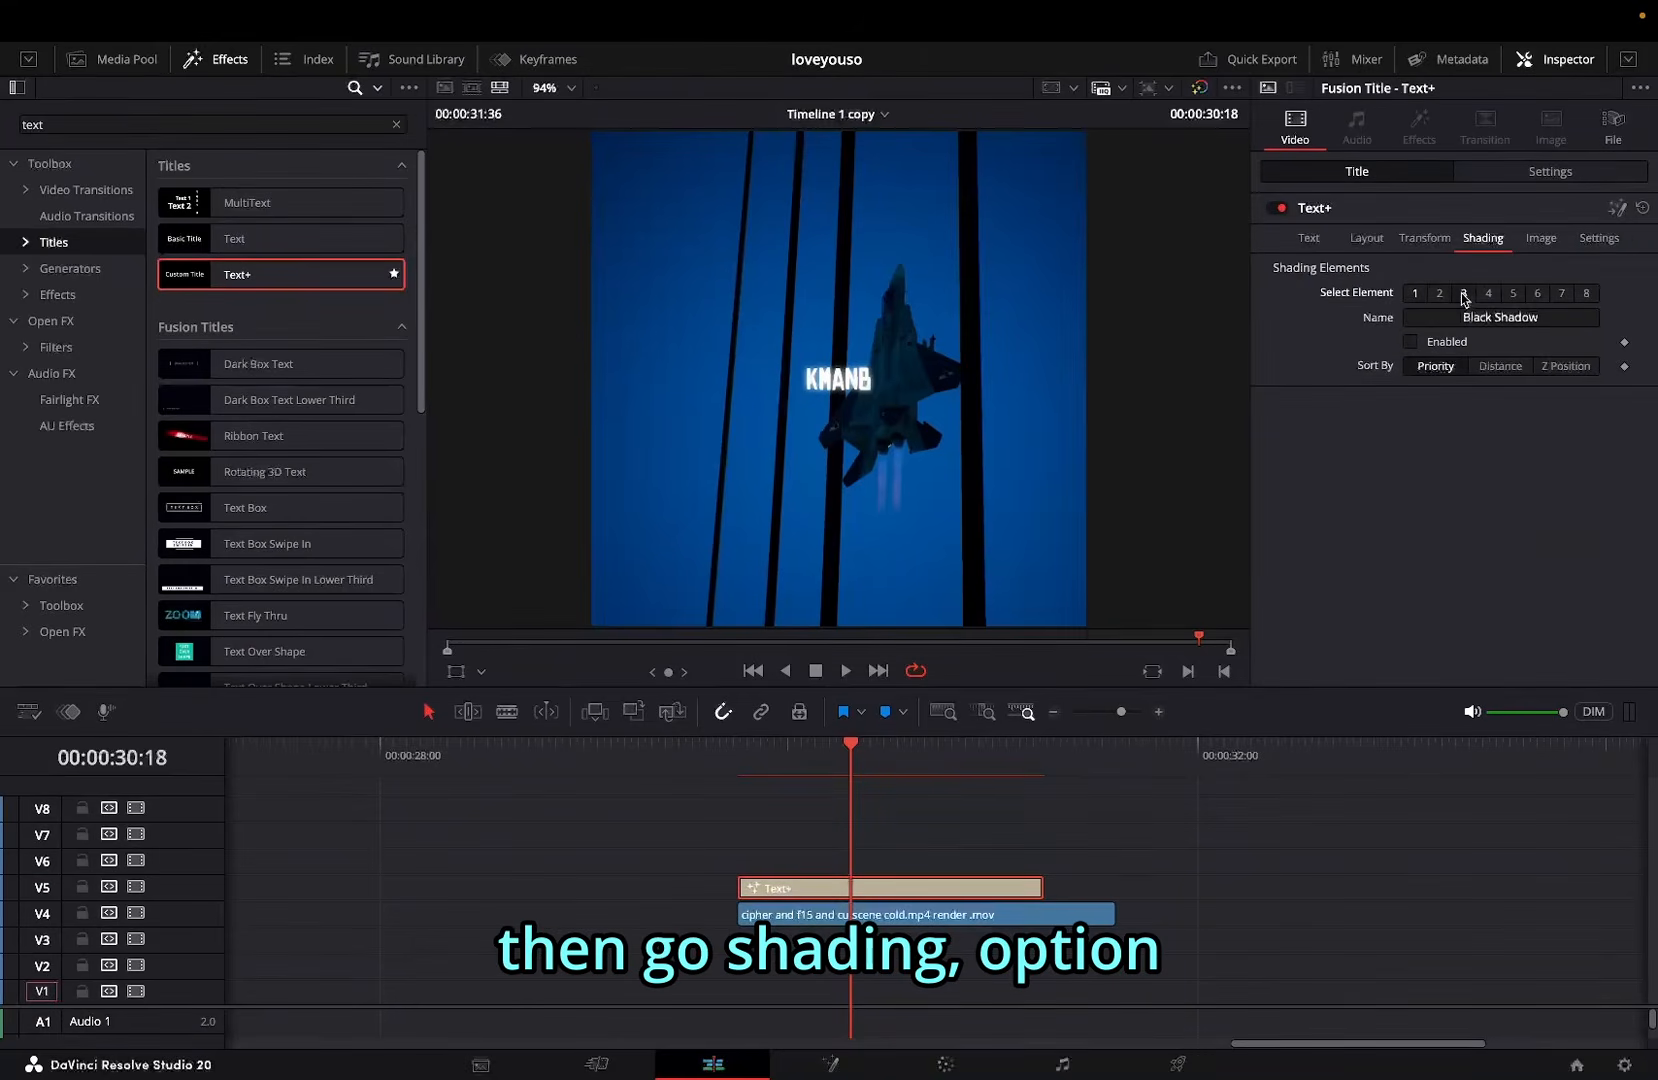
click(1409, 342)
Step: Set the kmanb title's composite mode to Overlay
click(1549, 172)
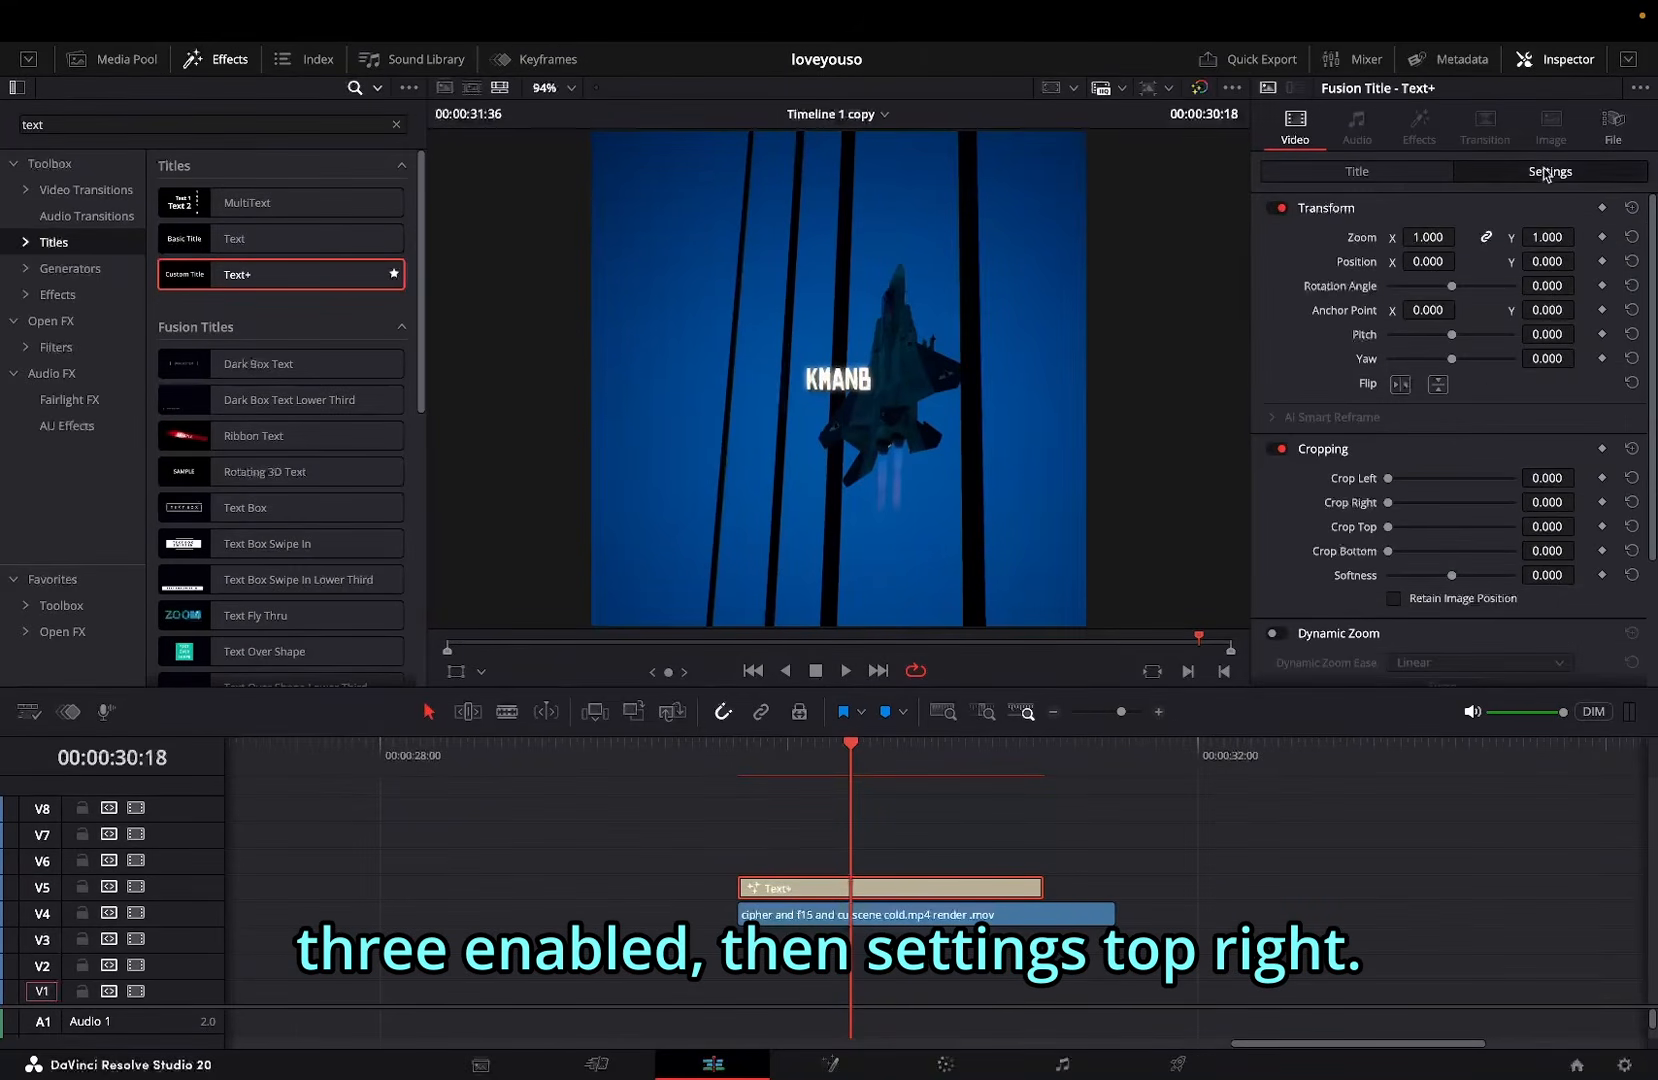
scroll(1462, 478, down, 3)
click(1411, 583)
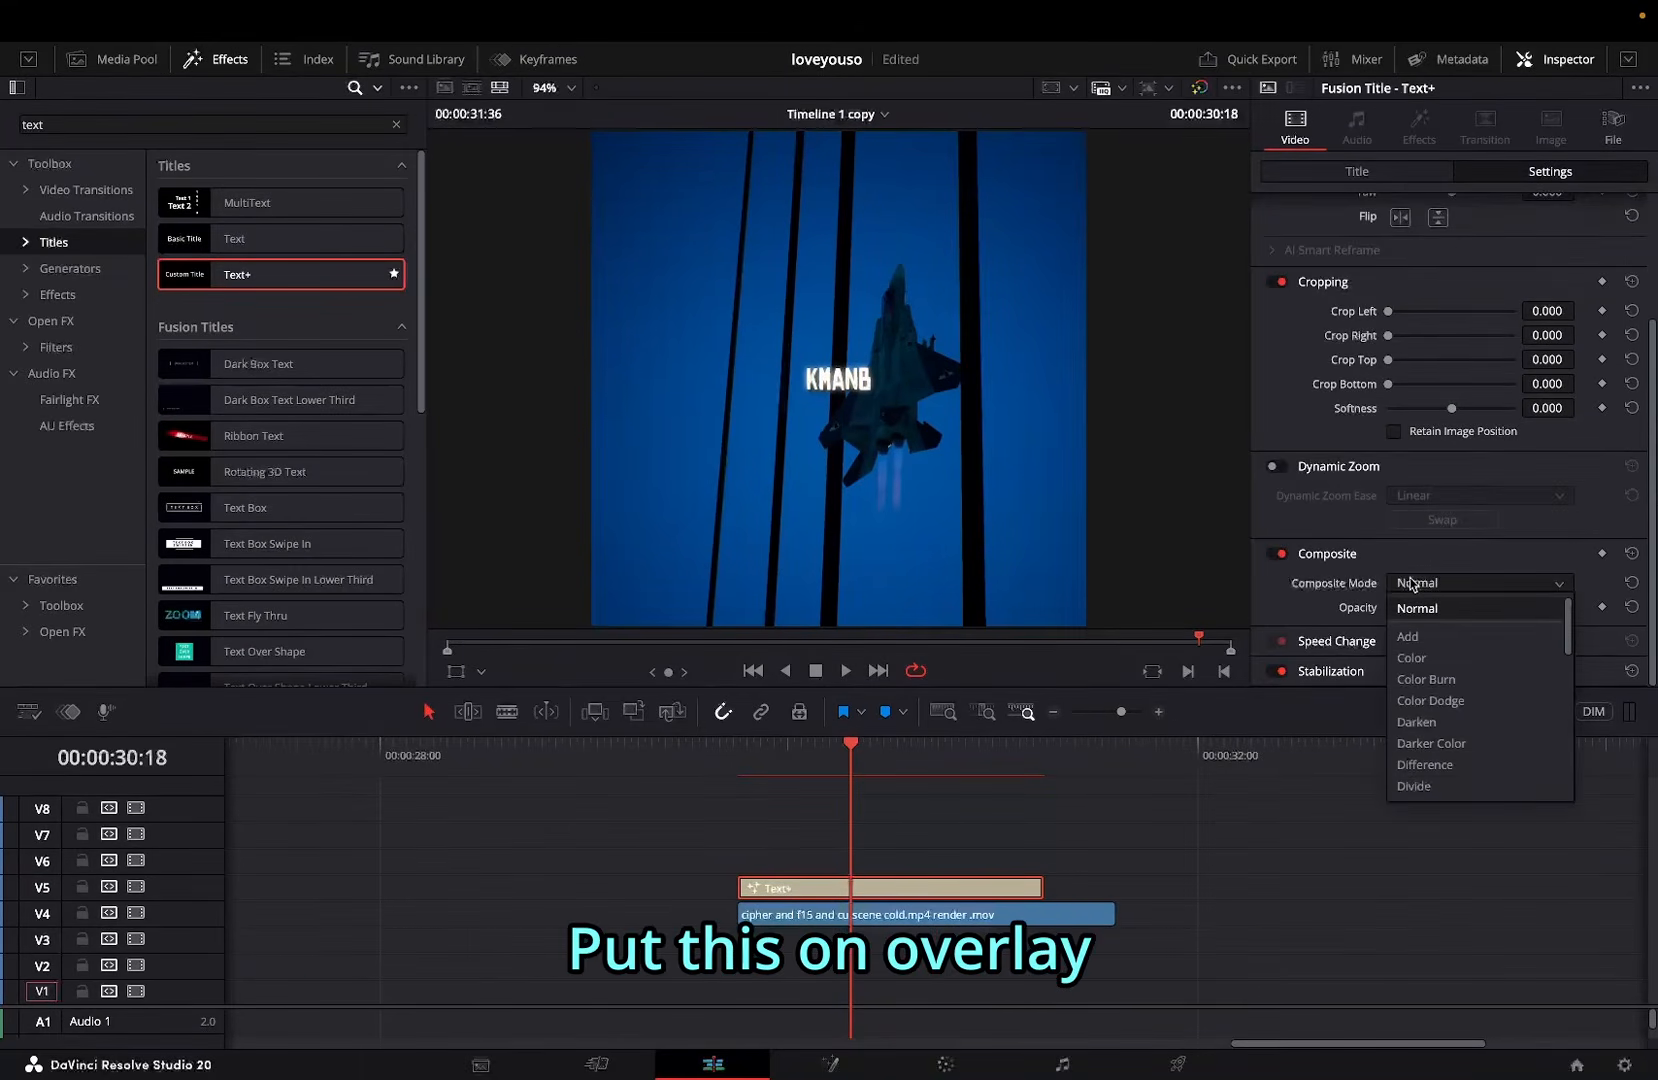
scroll(1425, 740, down, 5)
click(1420, 782)
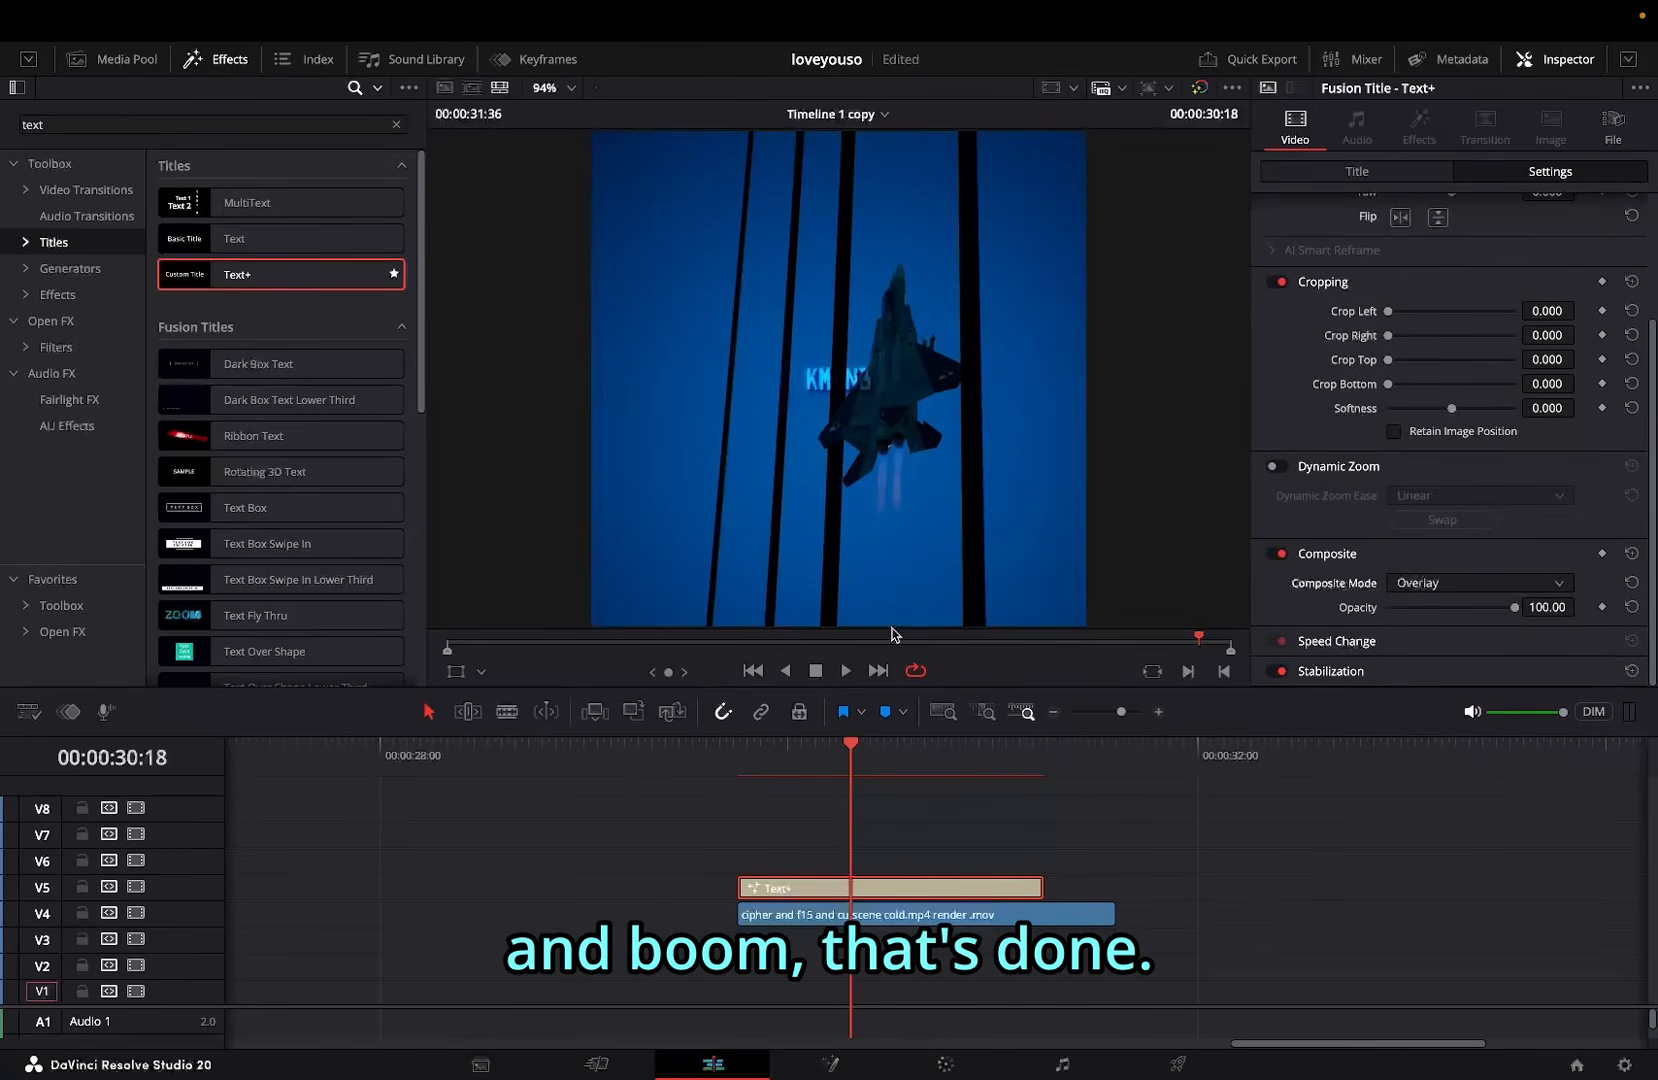
Step: Move the kmanb title down to position Y -409 and scrub the playhead to 00:00:30:23 to preview it
scroll(1490, 318, up, 3)
drag(1547, 262, 1440, 262)
mouse_move(844, 751)
mouse_down()
mouse_move(992, 751)
mouse_move(762, 768)
mouse_move(866, 748)
mouse_up()
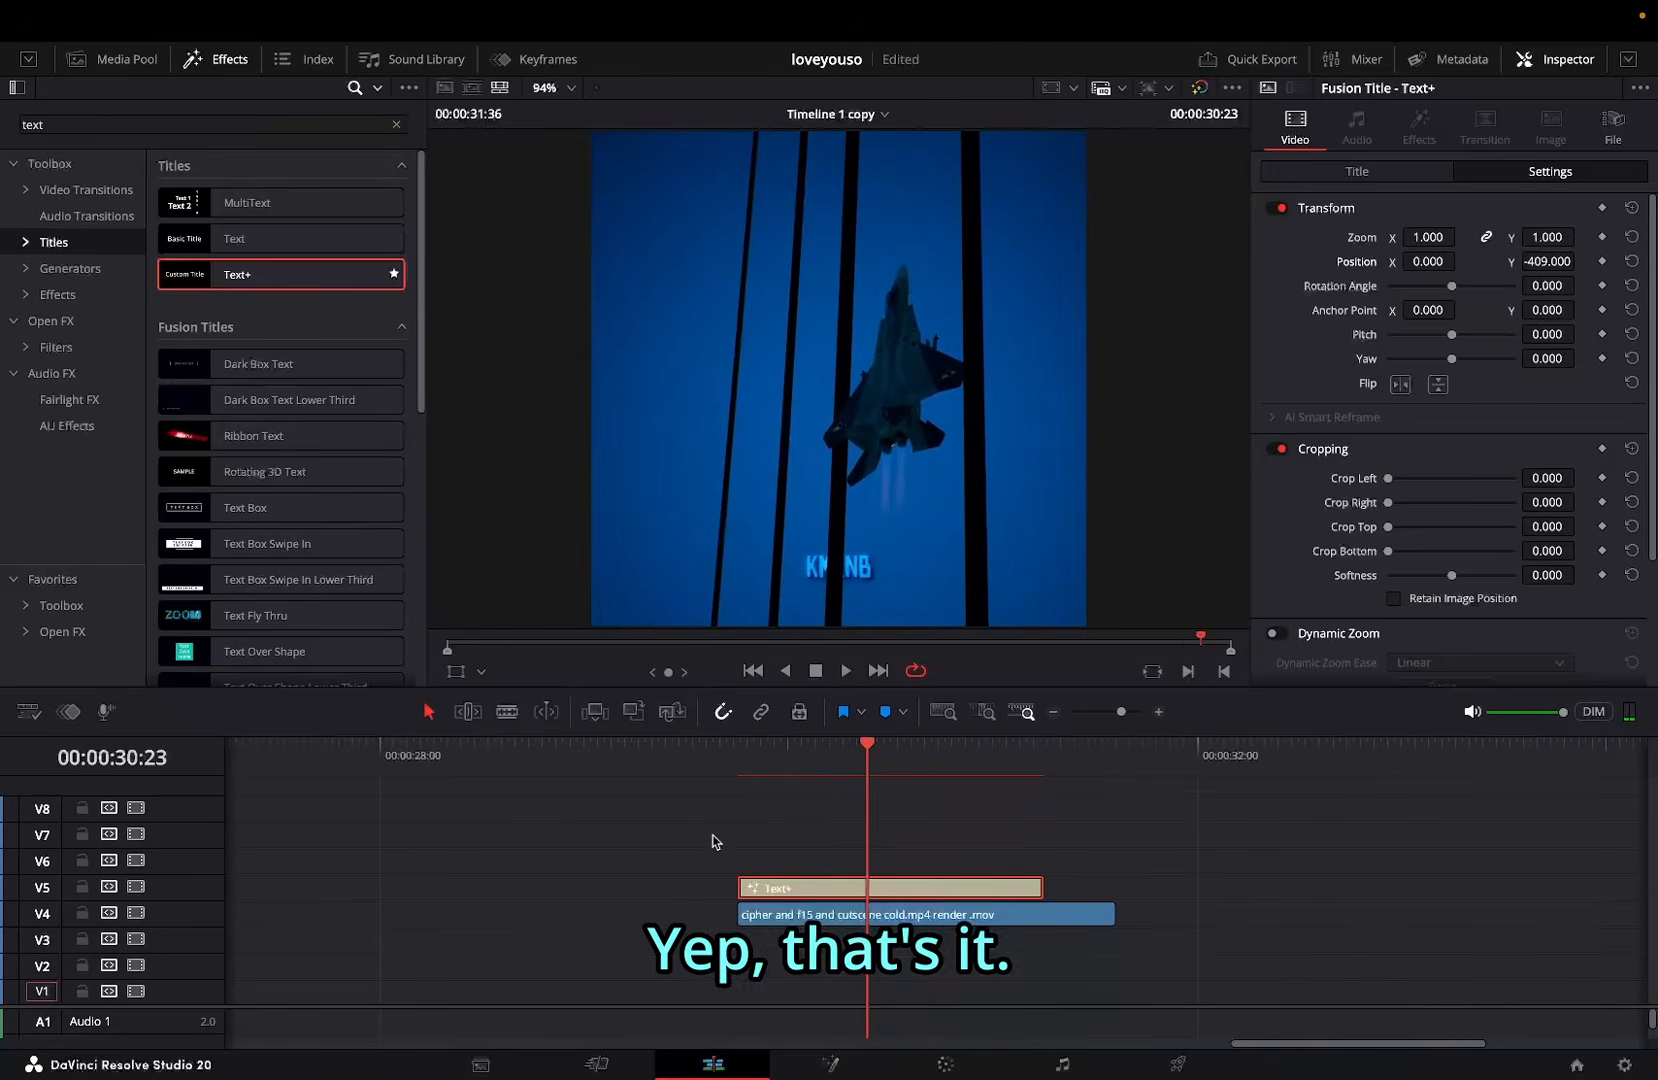
Step: Delete the demonstration title and aircraft clip, and place the playhead at 00:00:20:59 before the main clip stack
drag(712, 838, 1218, 1019)
key(BackSpace)
scroll(1218, 1015, left, 8)
scroll(862, 880, down, 3)
click(808, 772)
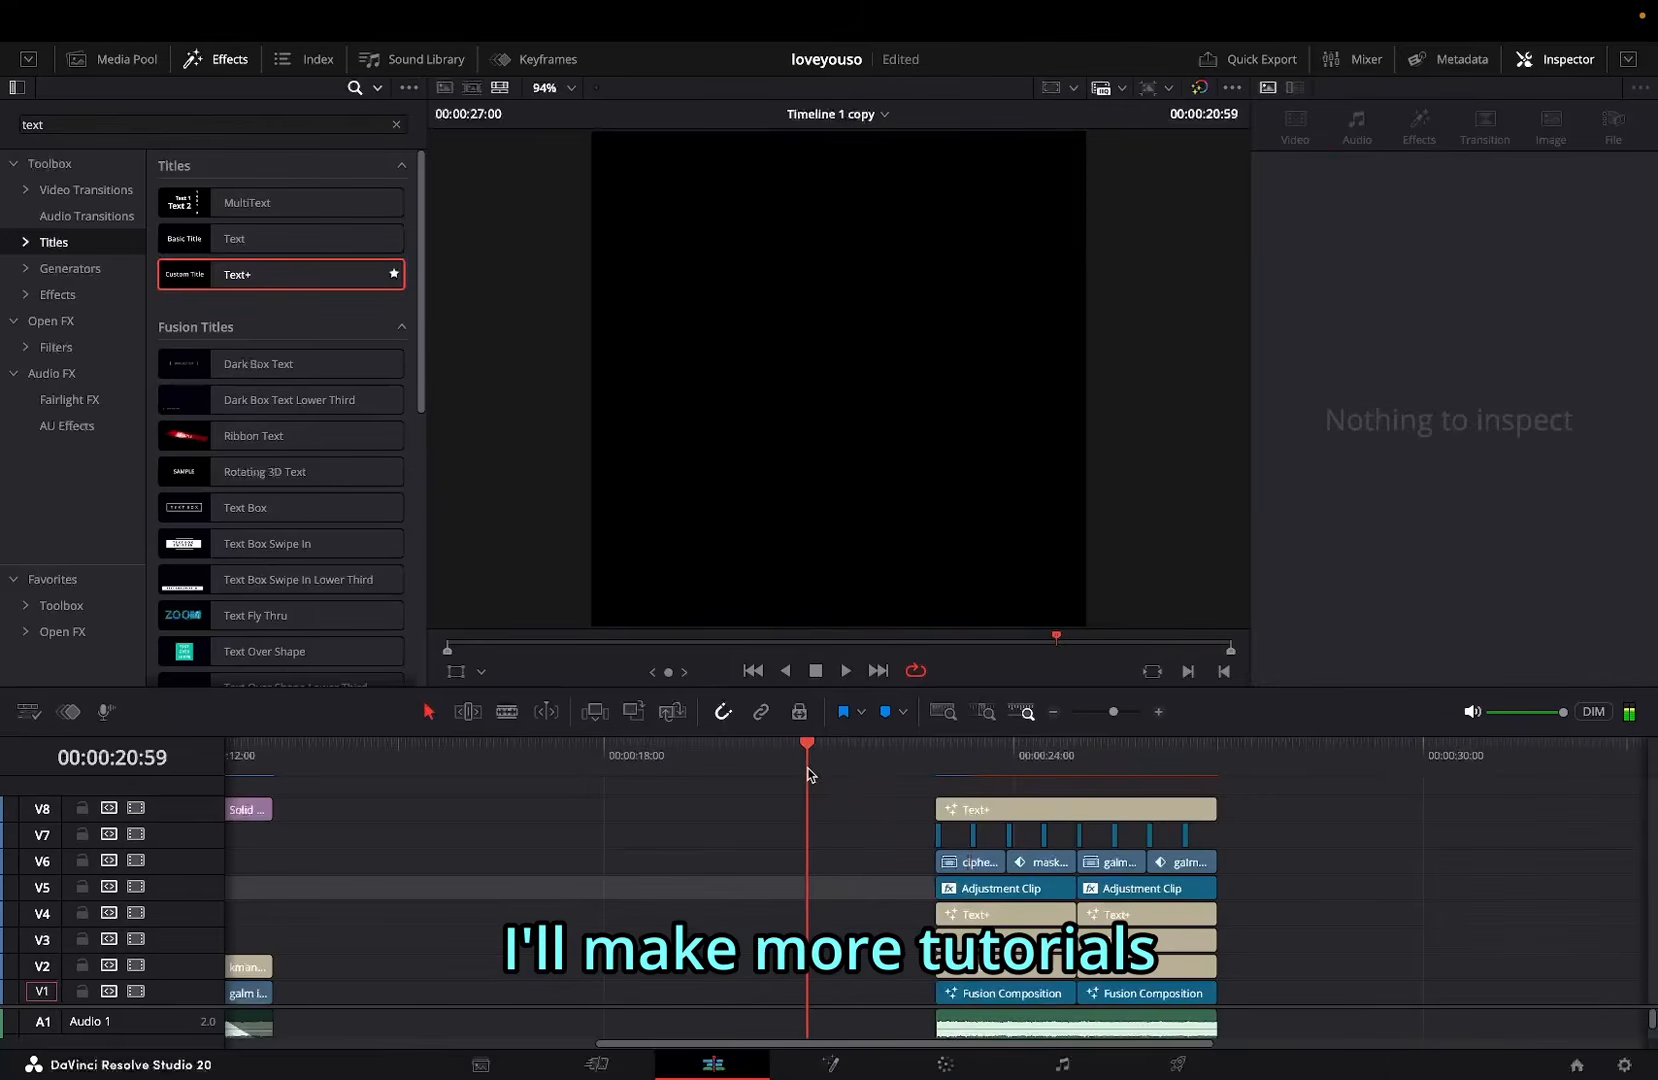